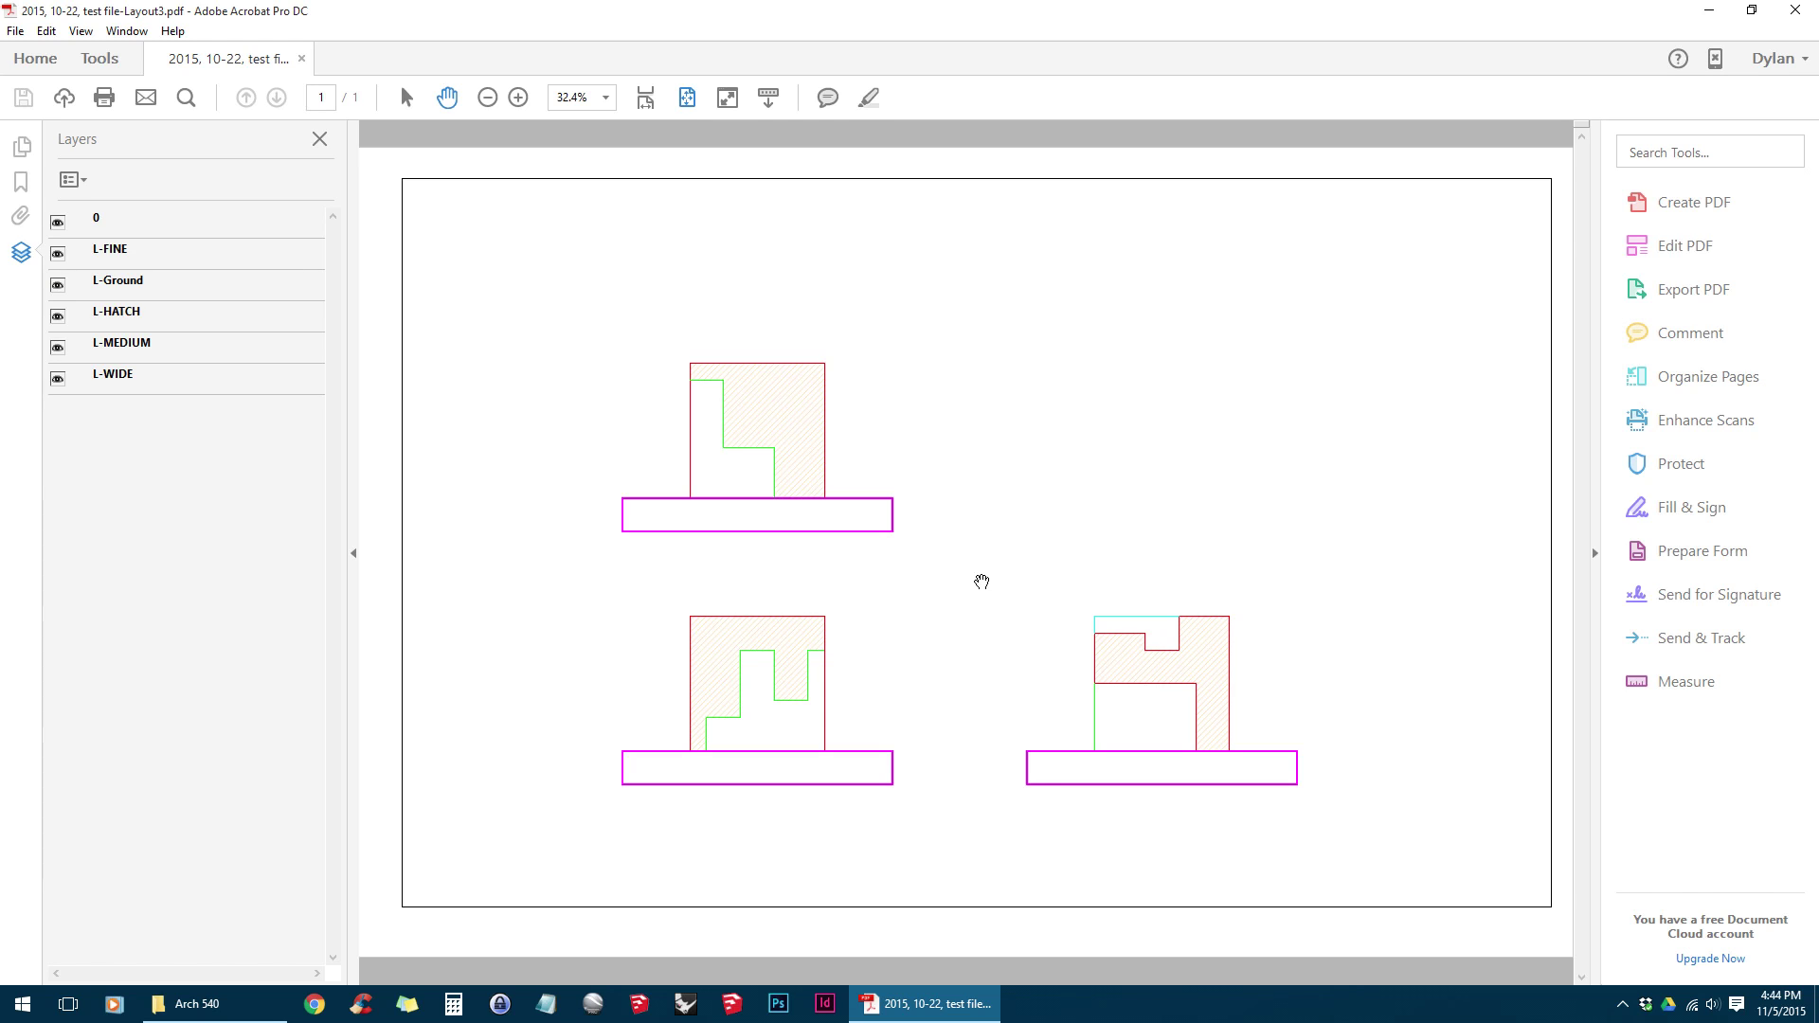
Close Adobe Acrobat Pro DC to return to the Arch 540 folder in File Explorer
{"action": "left_click", "coordinate": [1793, 10]}
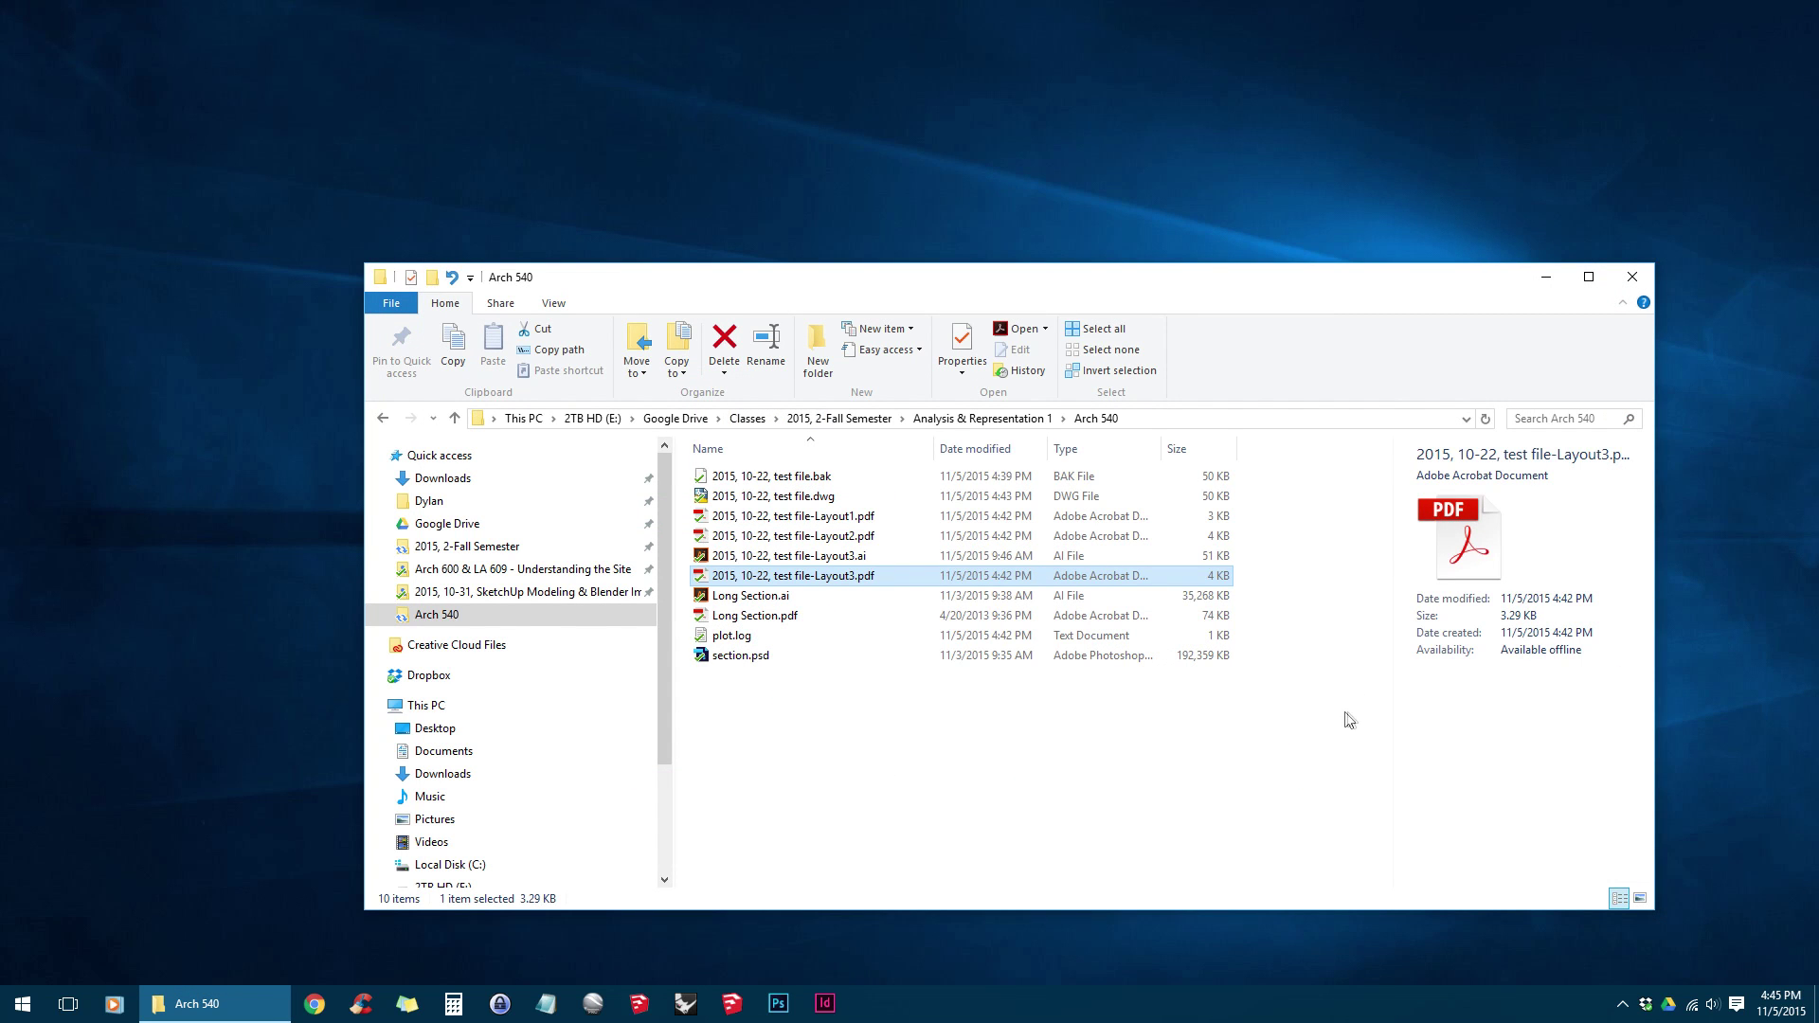
Open '2015, 10-22, test file-Layout3.pdf' with Adobe Illustrator CC 2015
{"action": "double_click", "coordinate": [1004, 575]}
{"action": "right_click", "coordinate": [1001, 569]}
{"action": "mouse_move", "coordinate": [1259, 229]}
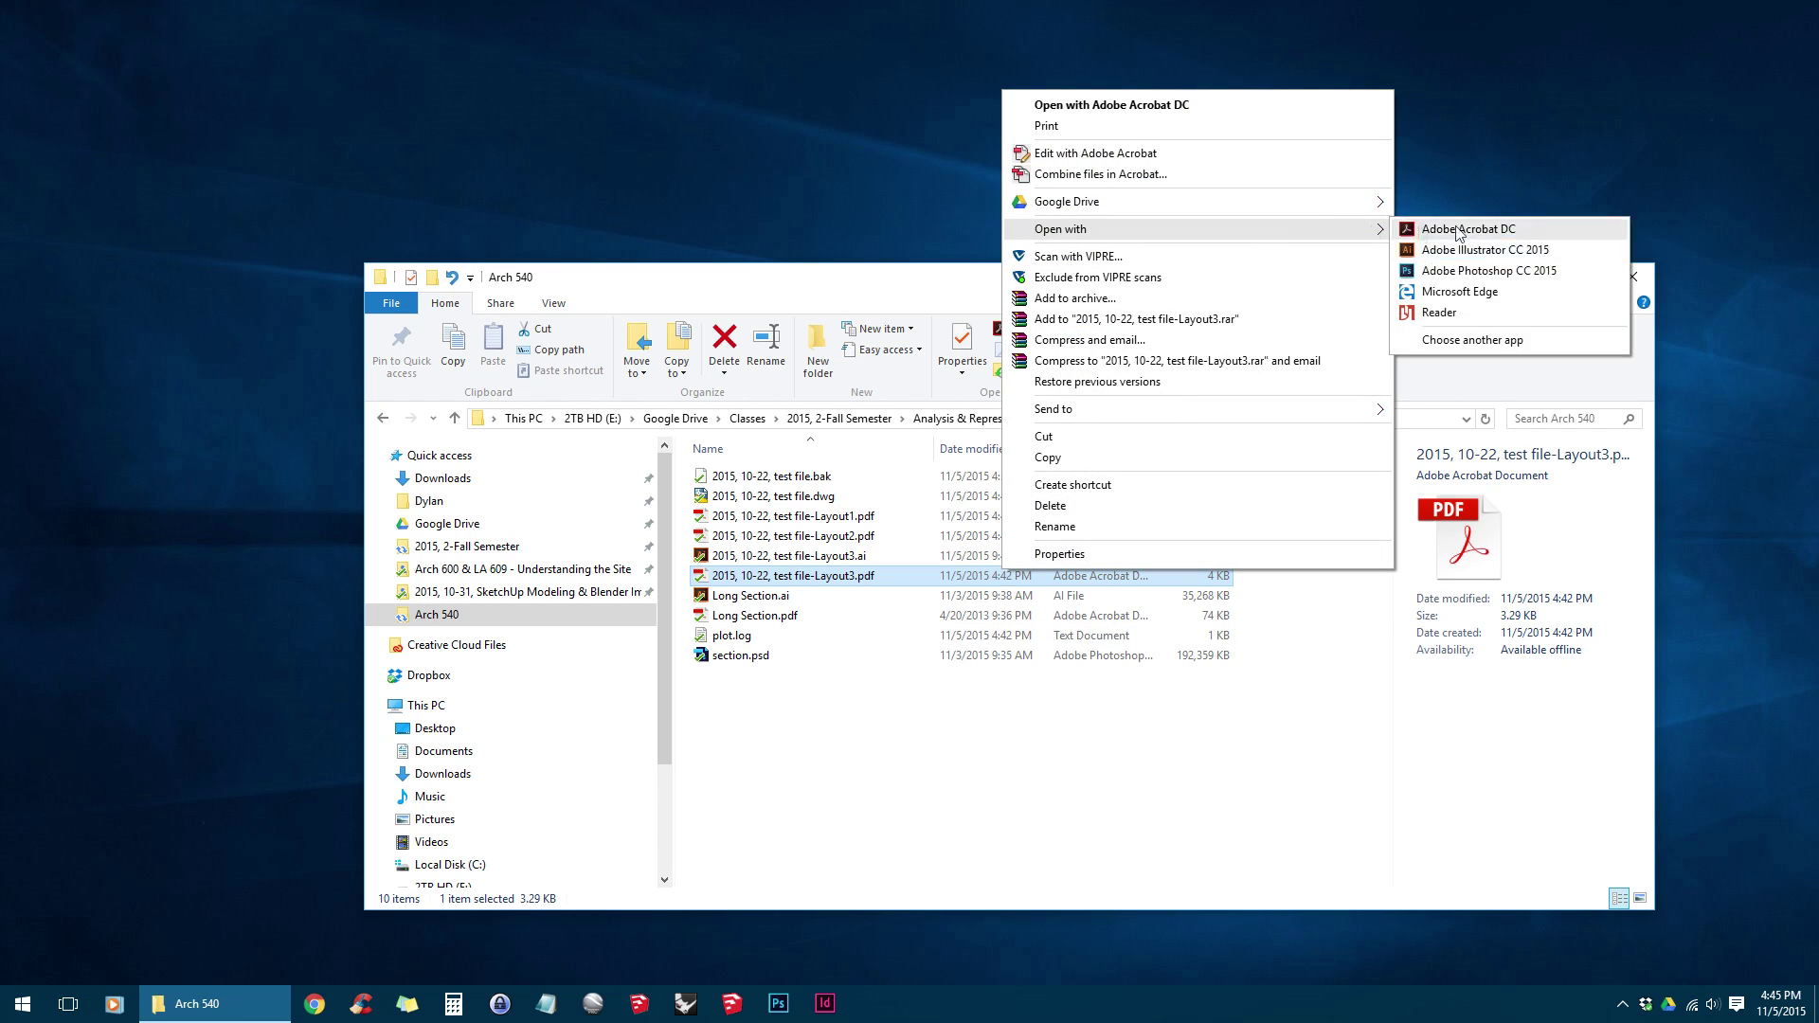
{"action": "left_click", "coordinate": [1509, 251]}
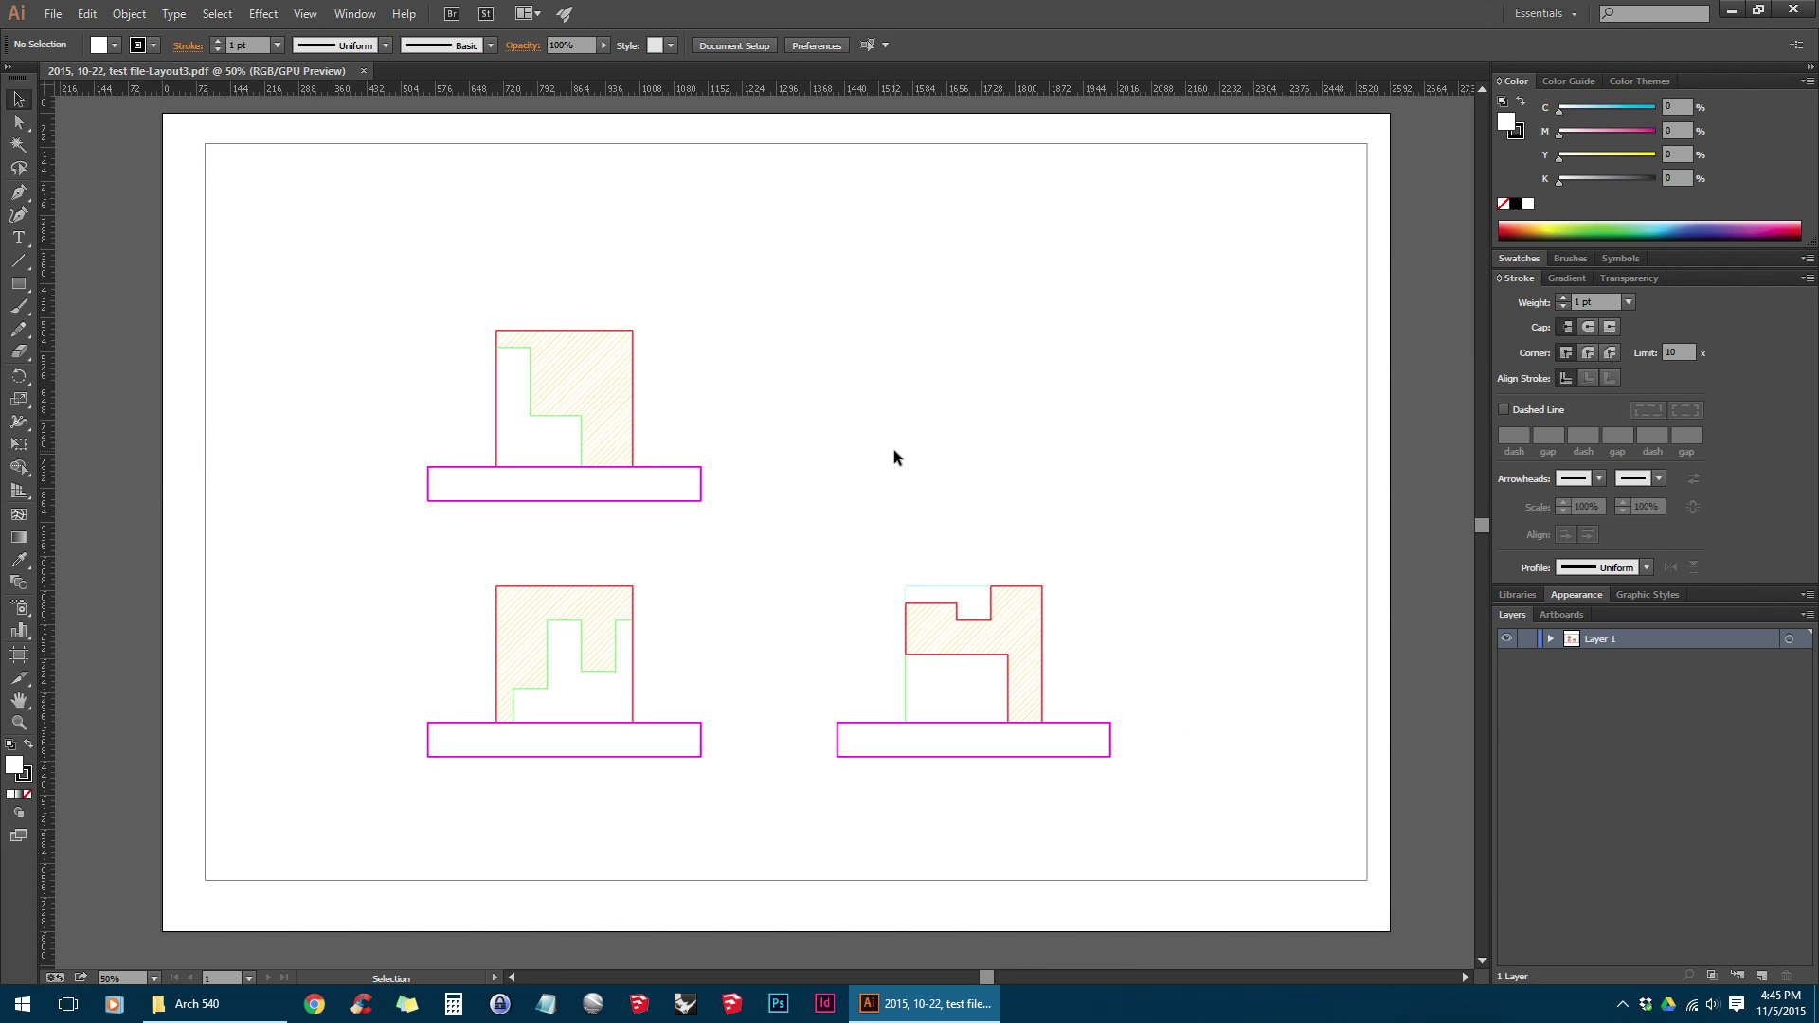
Select the whole drawing and expand Layer 1 to inspect its clip groups
{"action": "key", "text": "ctrl+a"}
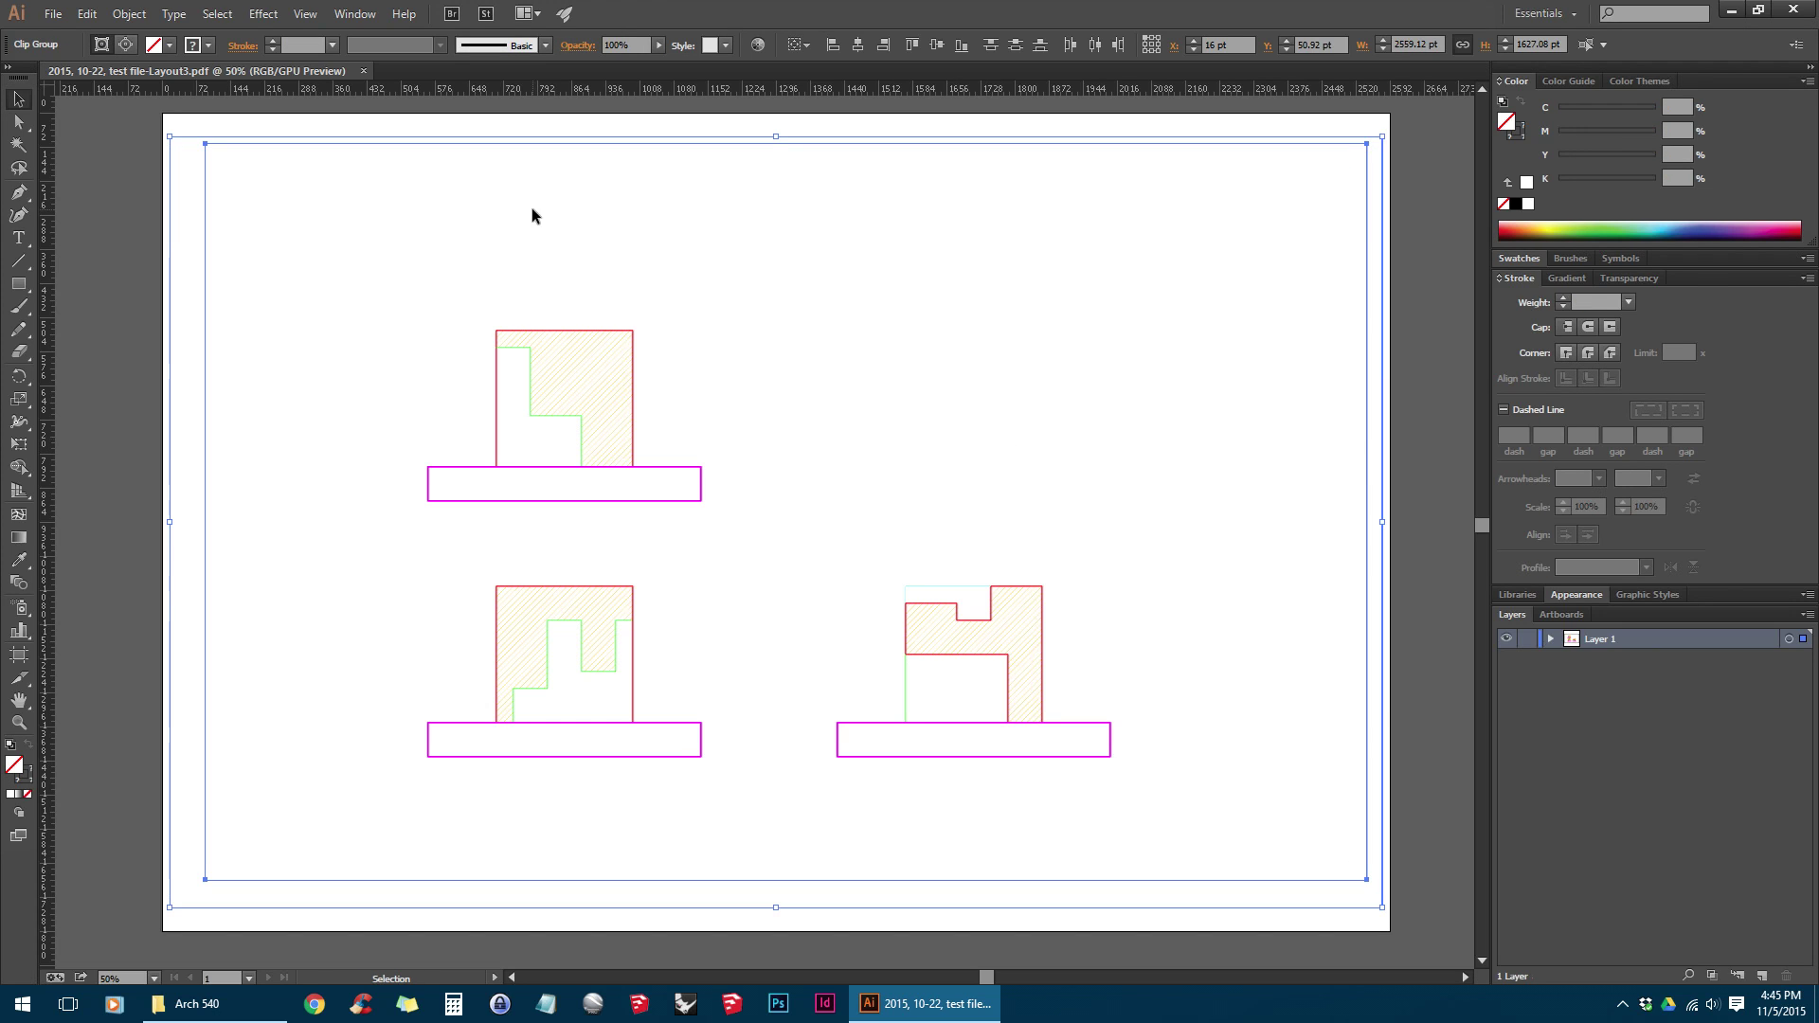
{"action": "left_click", "coordinate": [128, 13]}
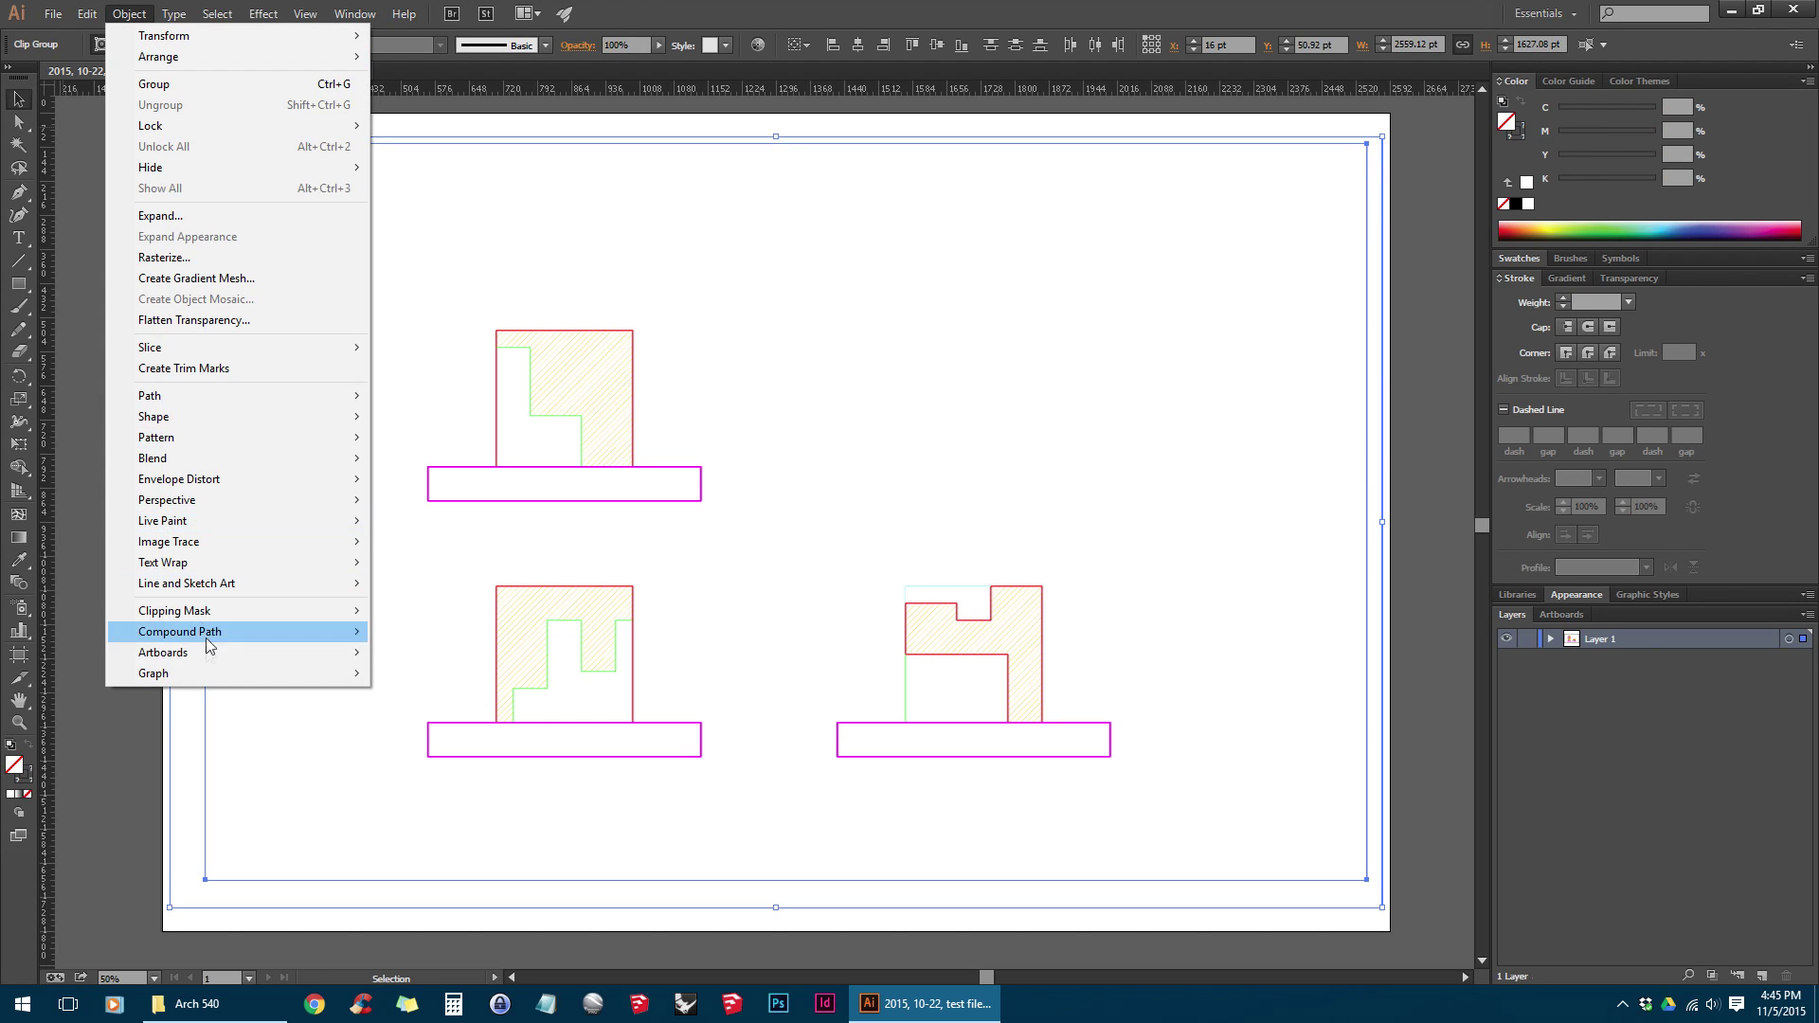
{"action": "mouse_move", "coordinate": [225, 615]}
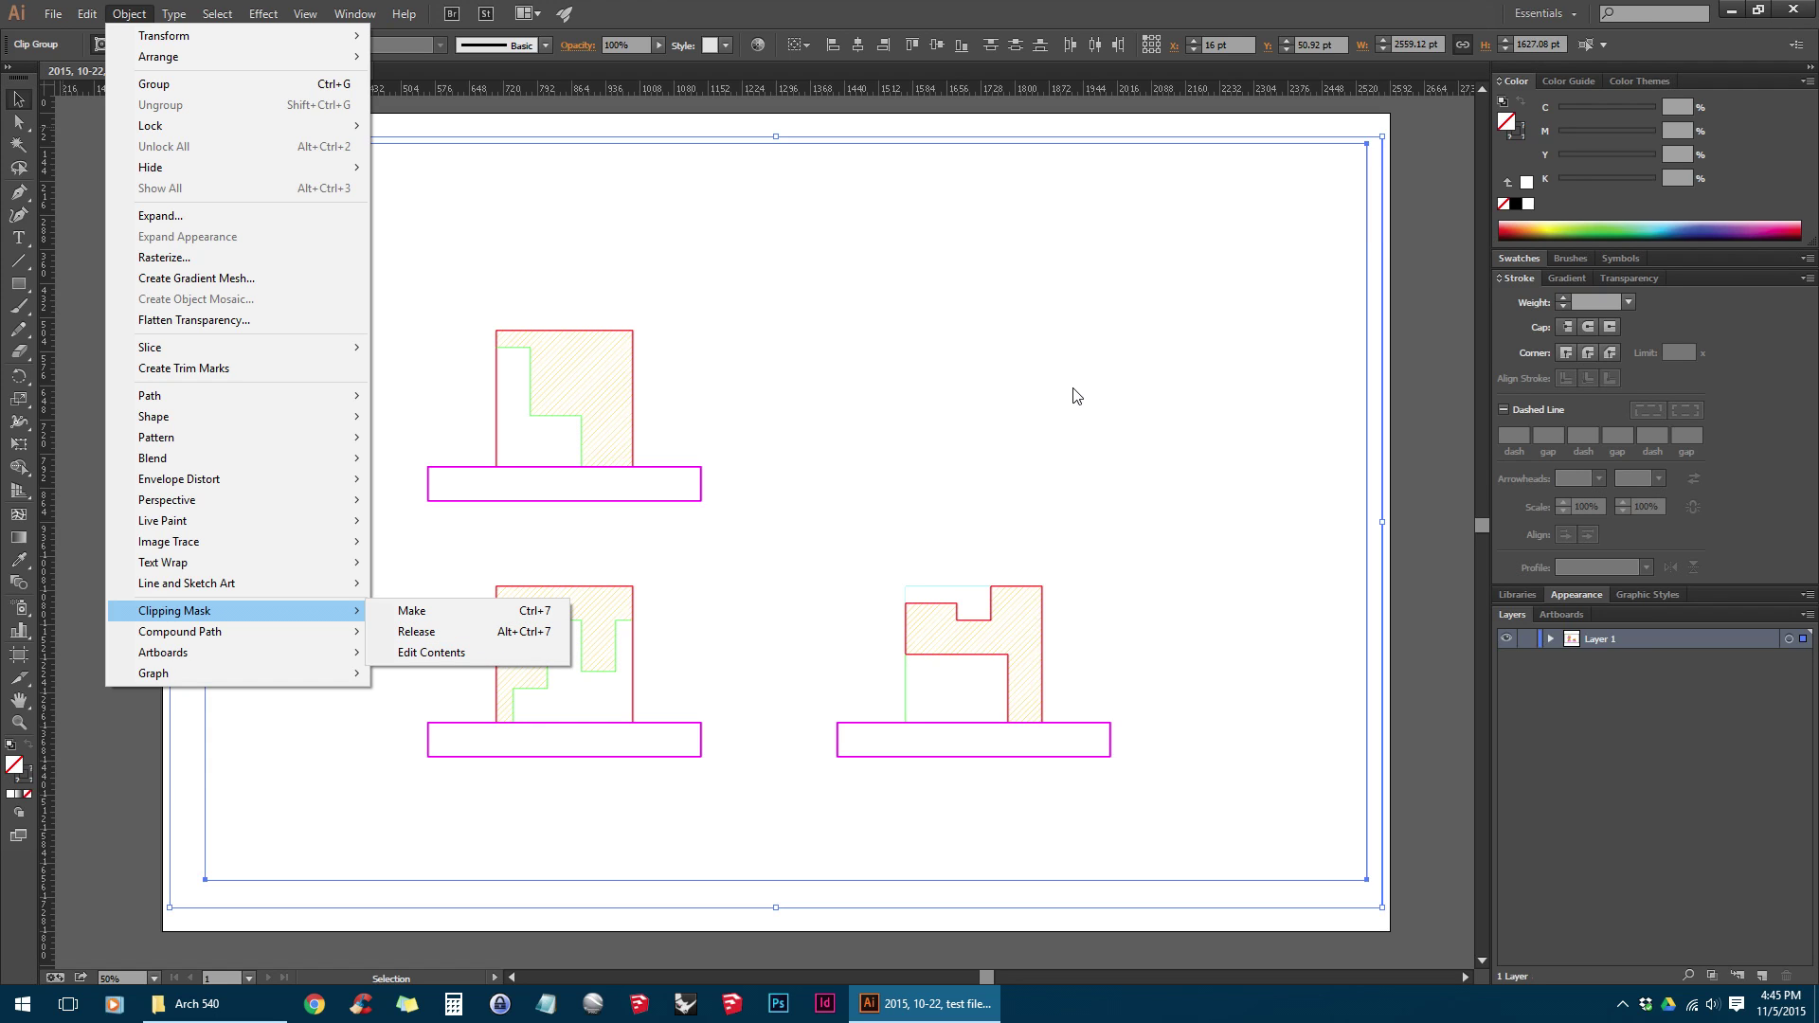
{"action": "left_click", "coordinate": [1189, 419]}
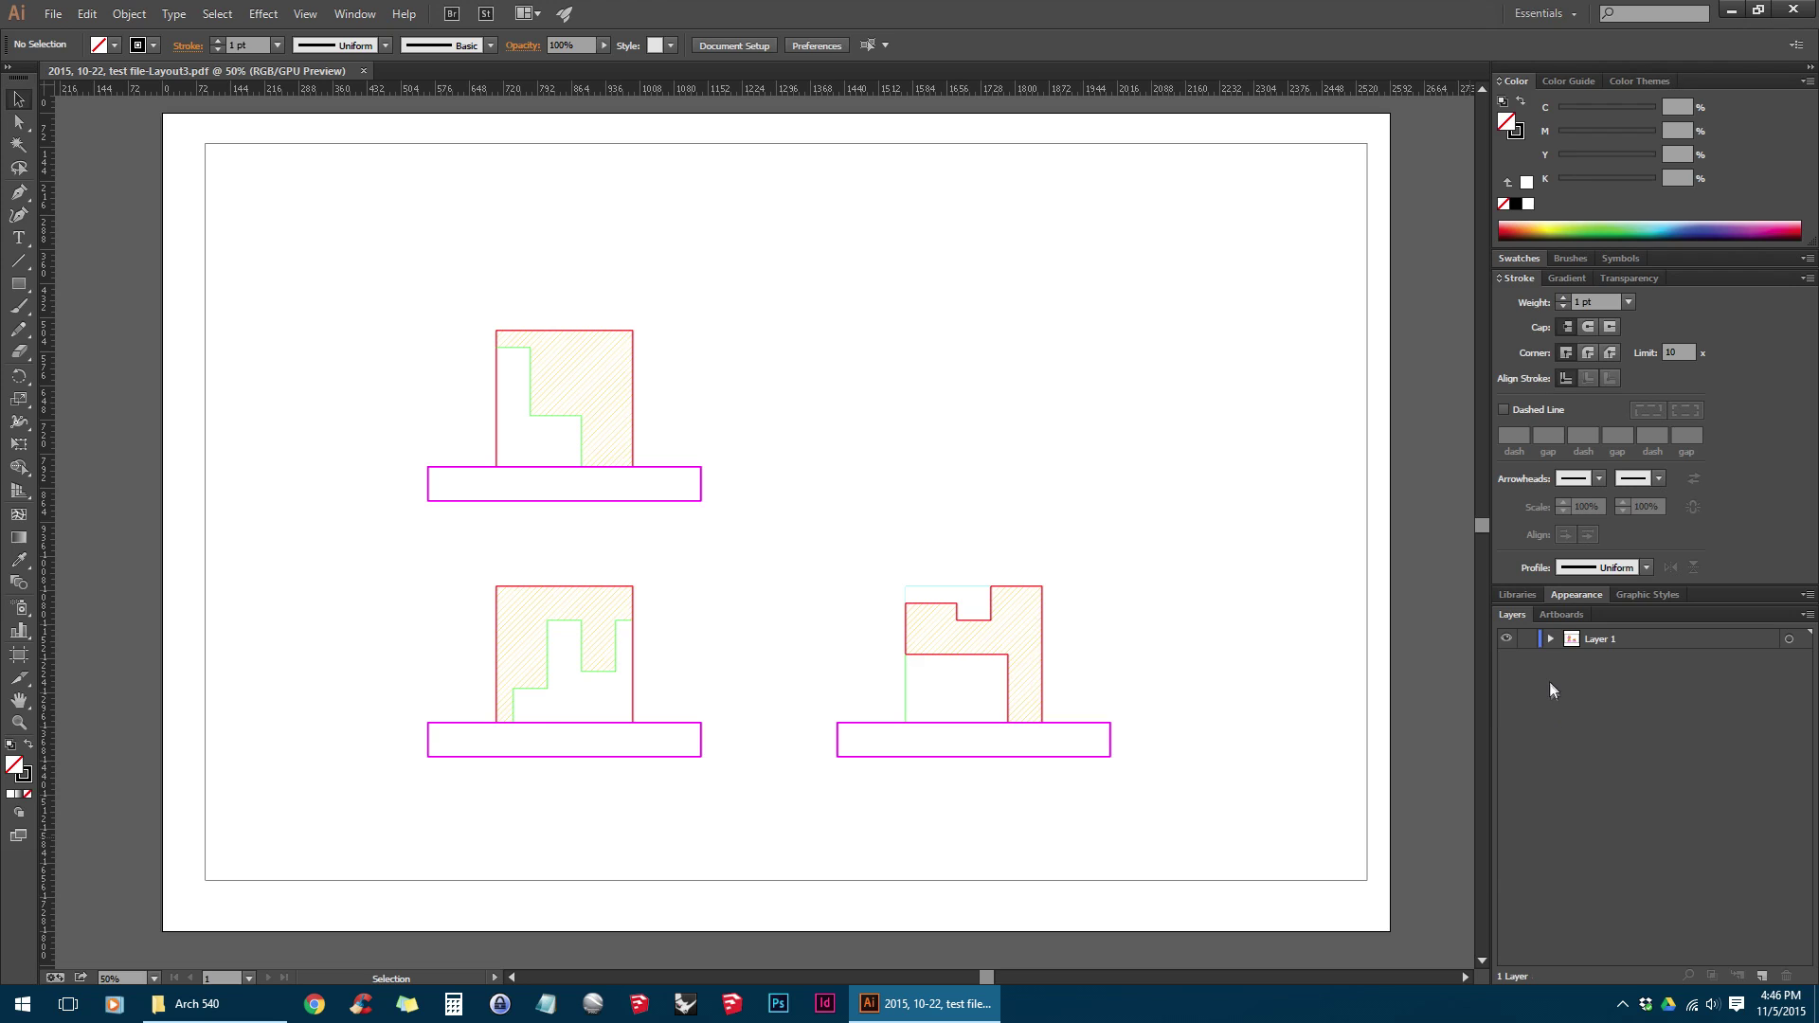
{"action": "left_click", "coordinate": [1550, 641]}
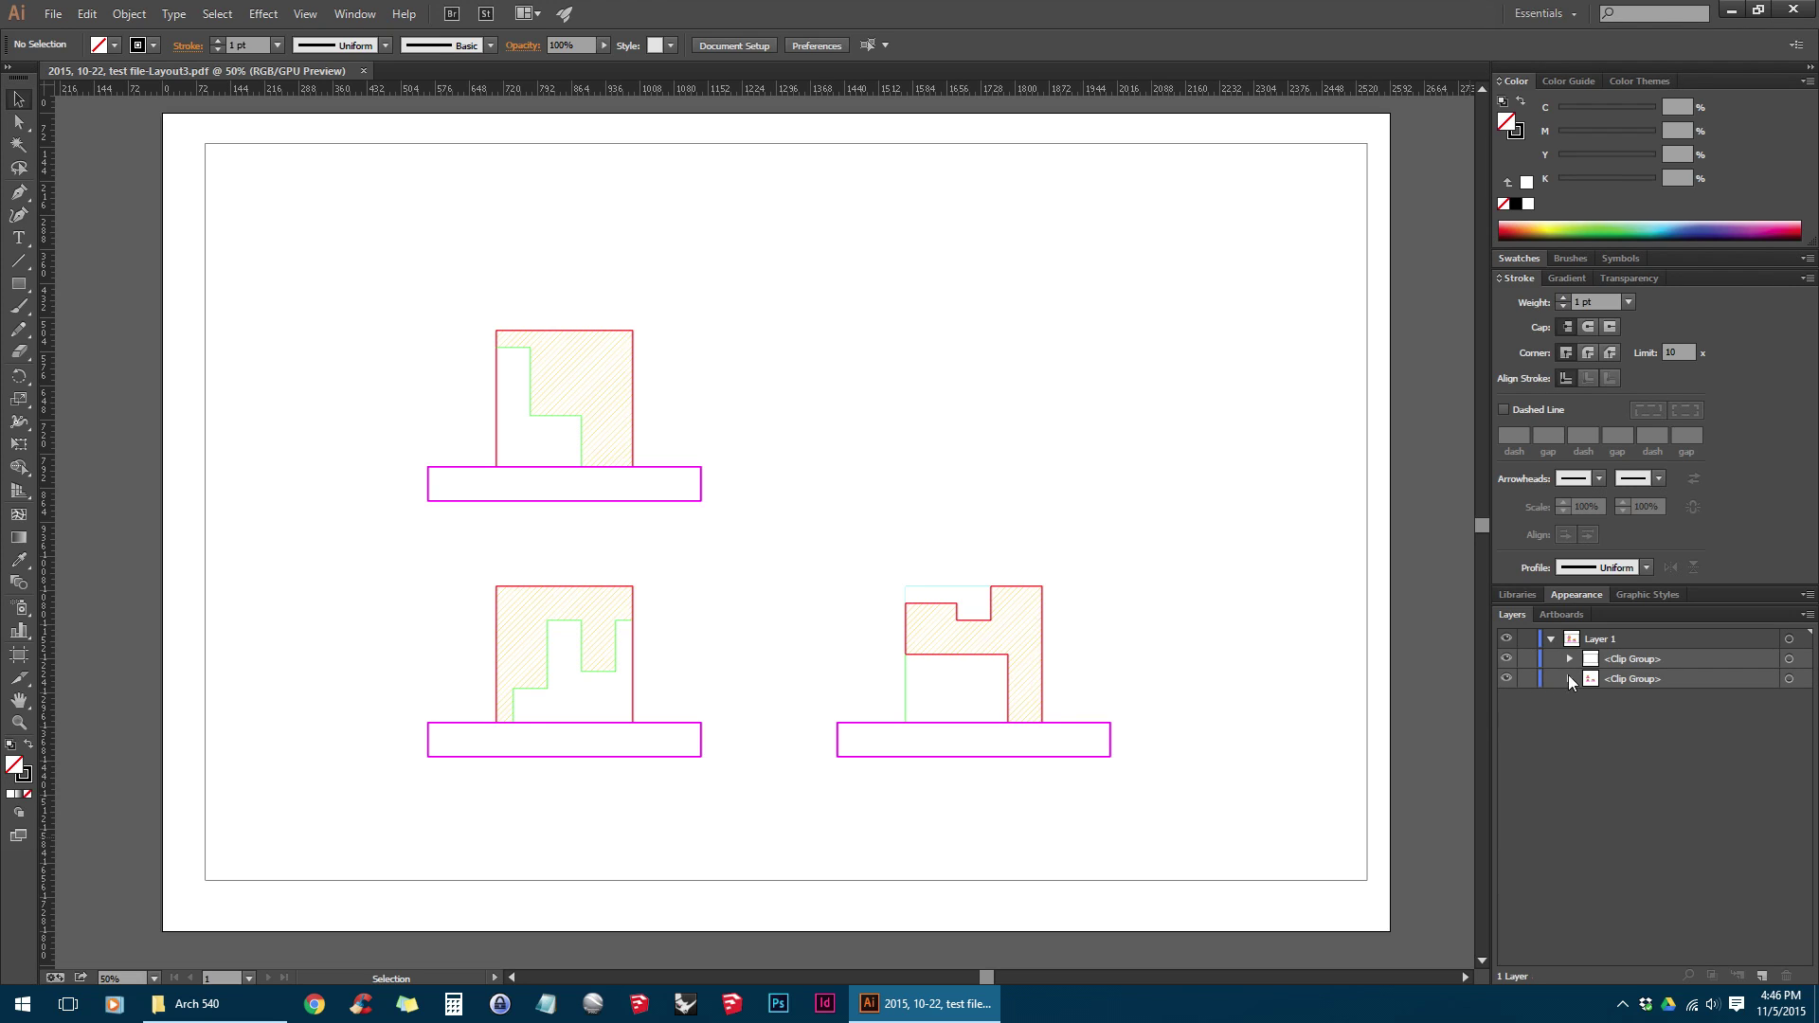
Select the large clip group and release its clipping mask into separate paths
{"action": "left_click", "coordinate": [983, 656]}
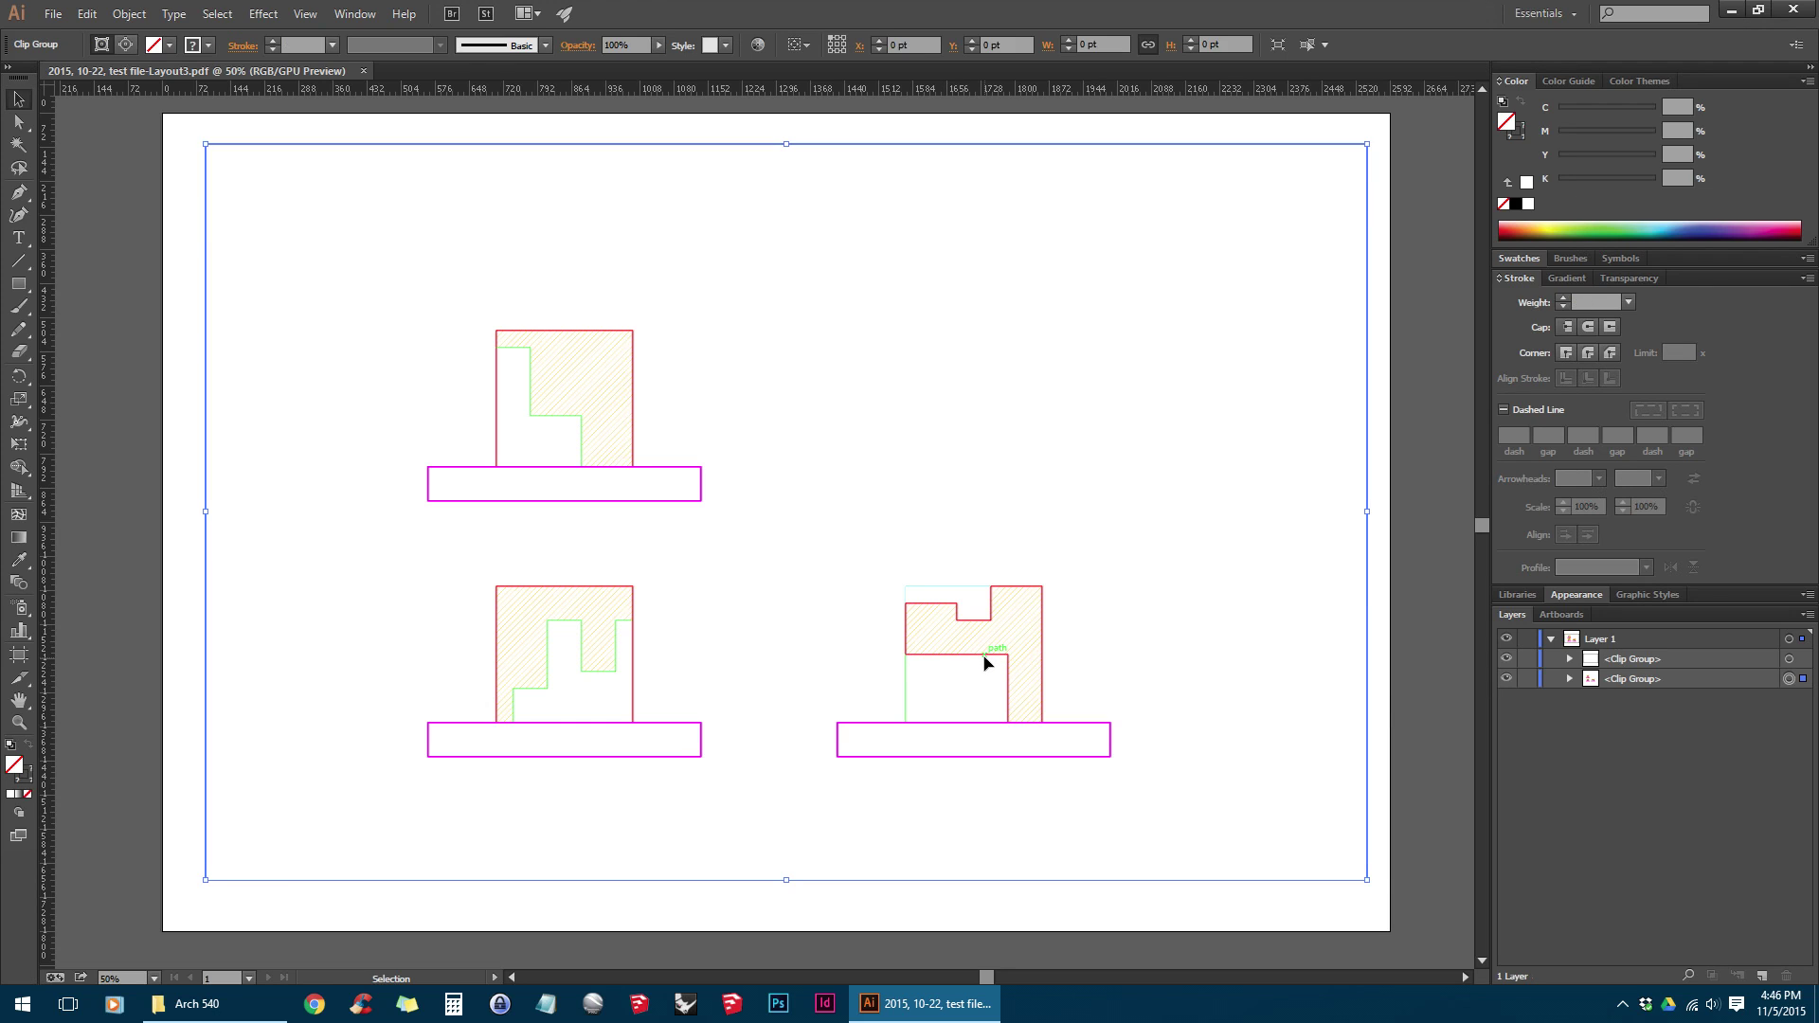
{"action": "left_click", "coordinate": [1394, 639]}
{"action": "left_click", "coordinate": [1368, 648]}
{"action": "left_click", "coordinate": [1434, 620]}
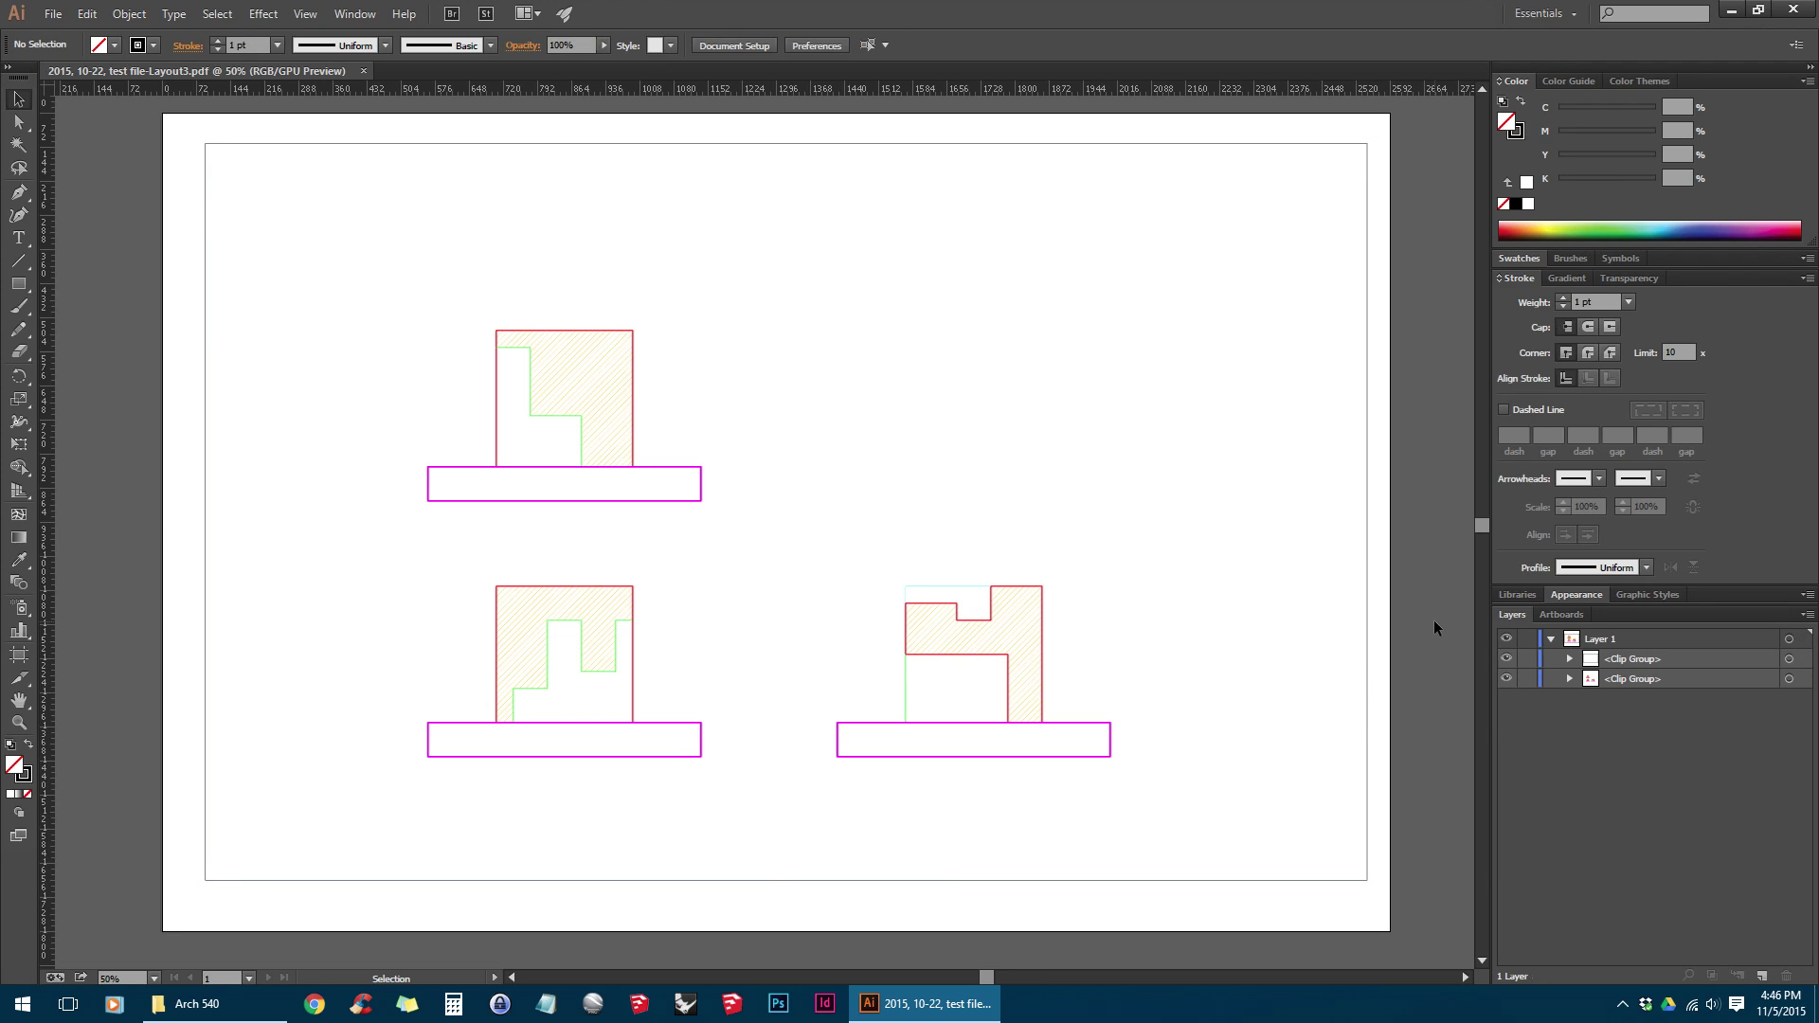
{"action": "scroll", "coordinate": [472, 862], "scroll_direction": "down", "scroll_amount": 2}
{"action": "scroll", "coordinate": [472, 861], "scroll_direction": "left", "scroll_amount": 2}
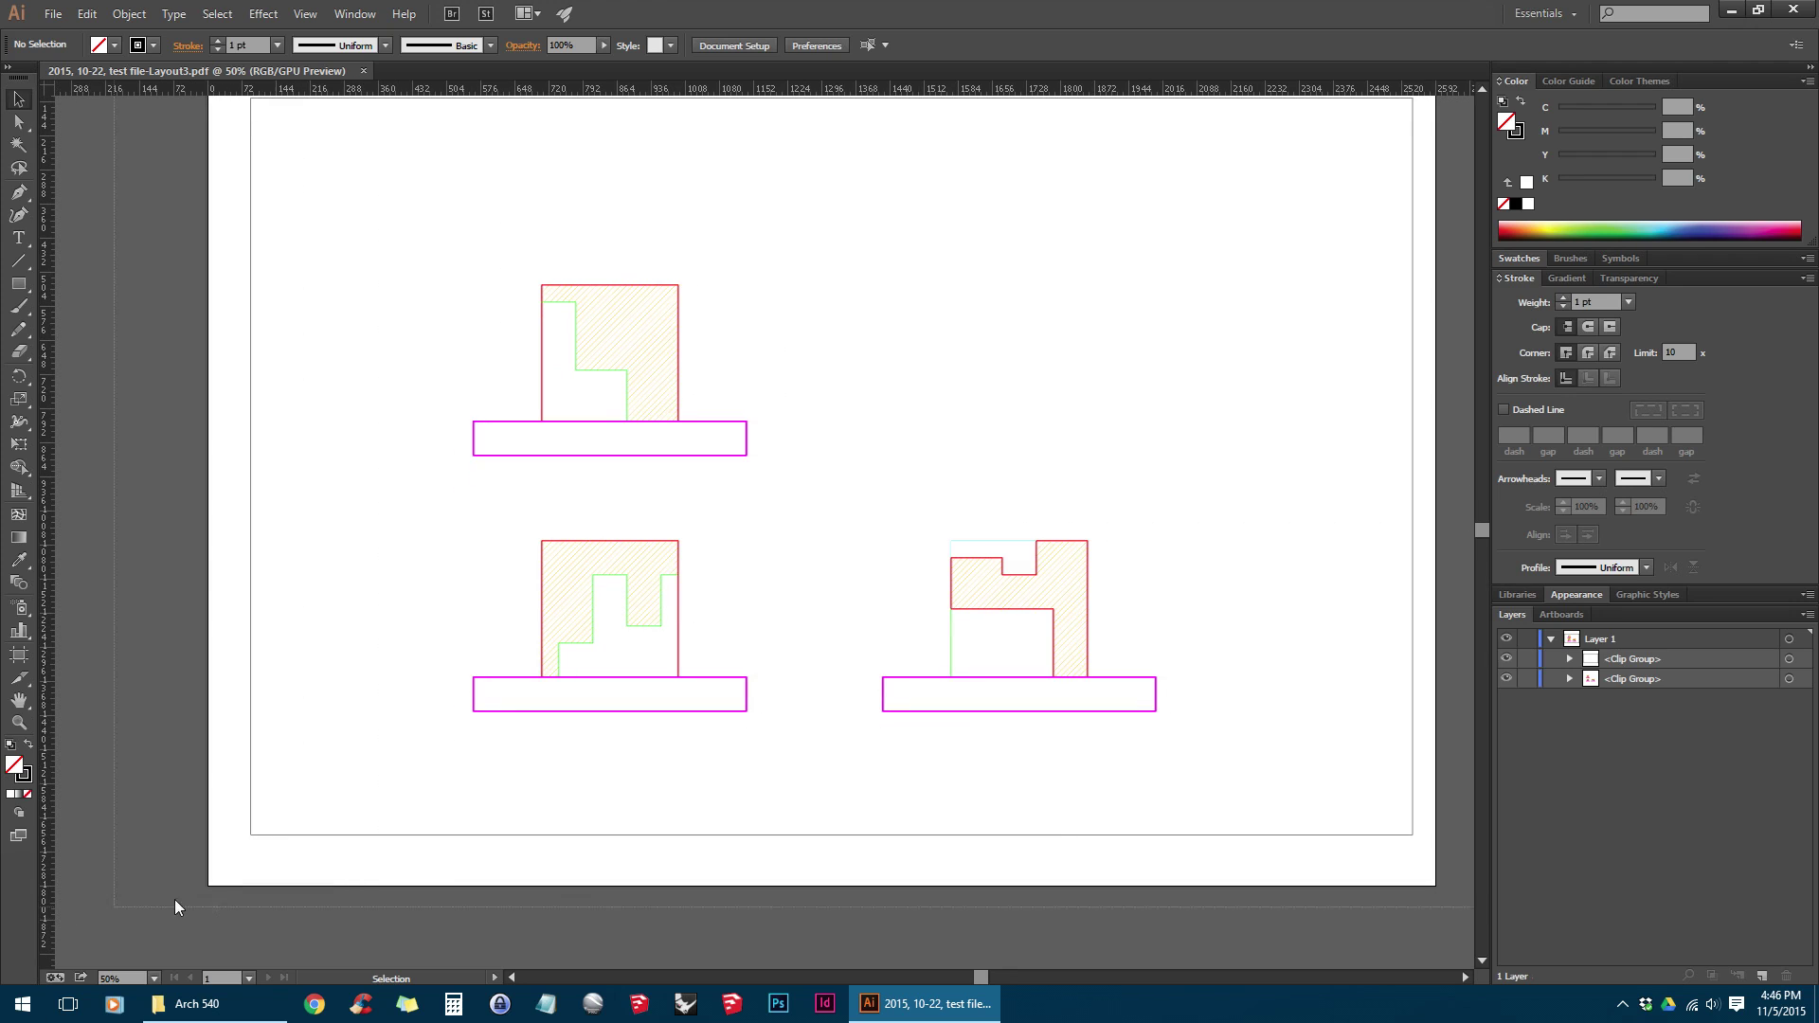
{"action": "left_click", "coordinate": [216, 876]}
{"action": "left_click", "coordinate": [129, 14]}
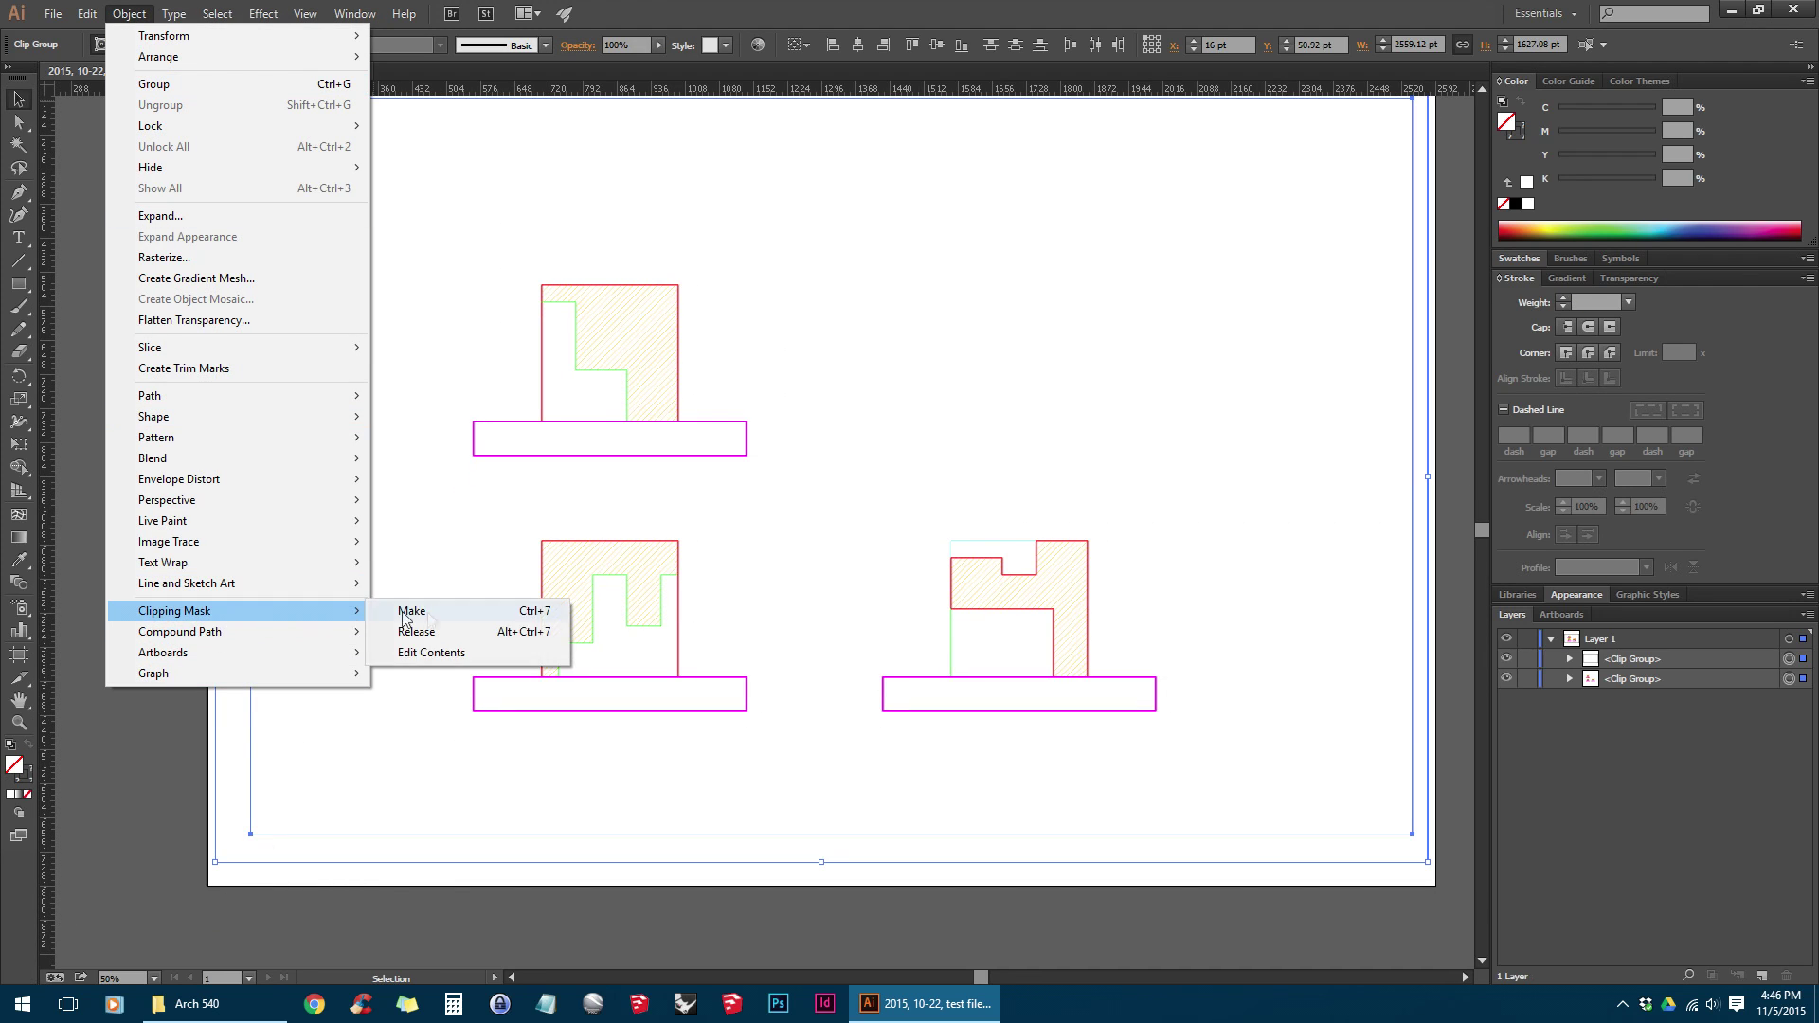
{"action": "left_click", "coordinate": [438, 633]}
{"action": "left_click", "coordinate": [1429, 613]}
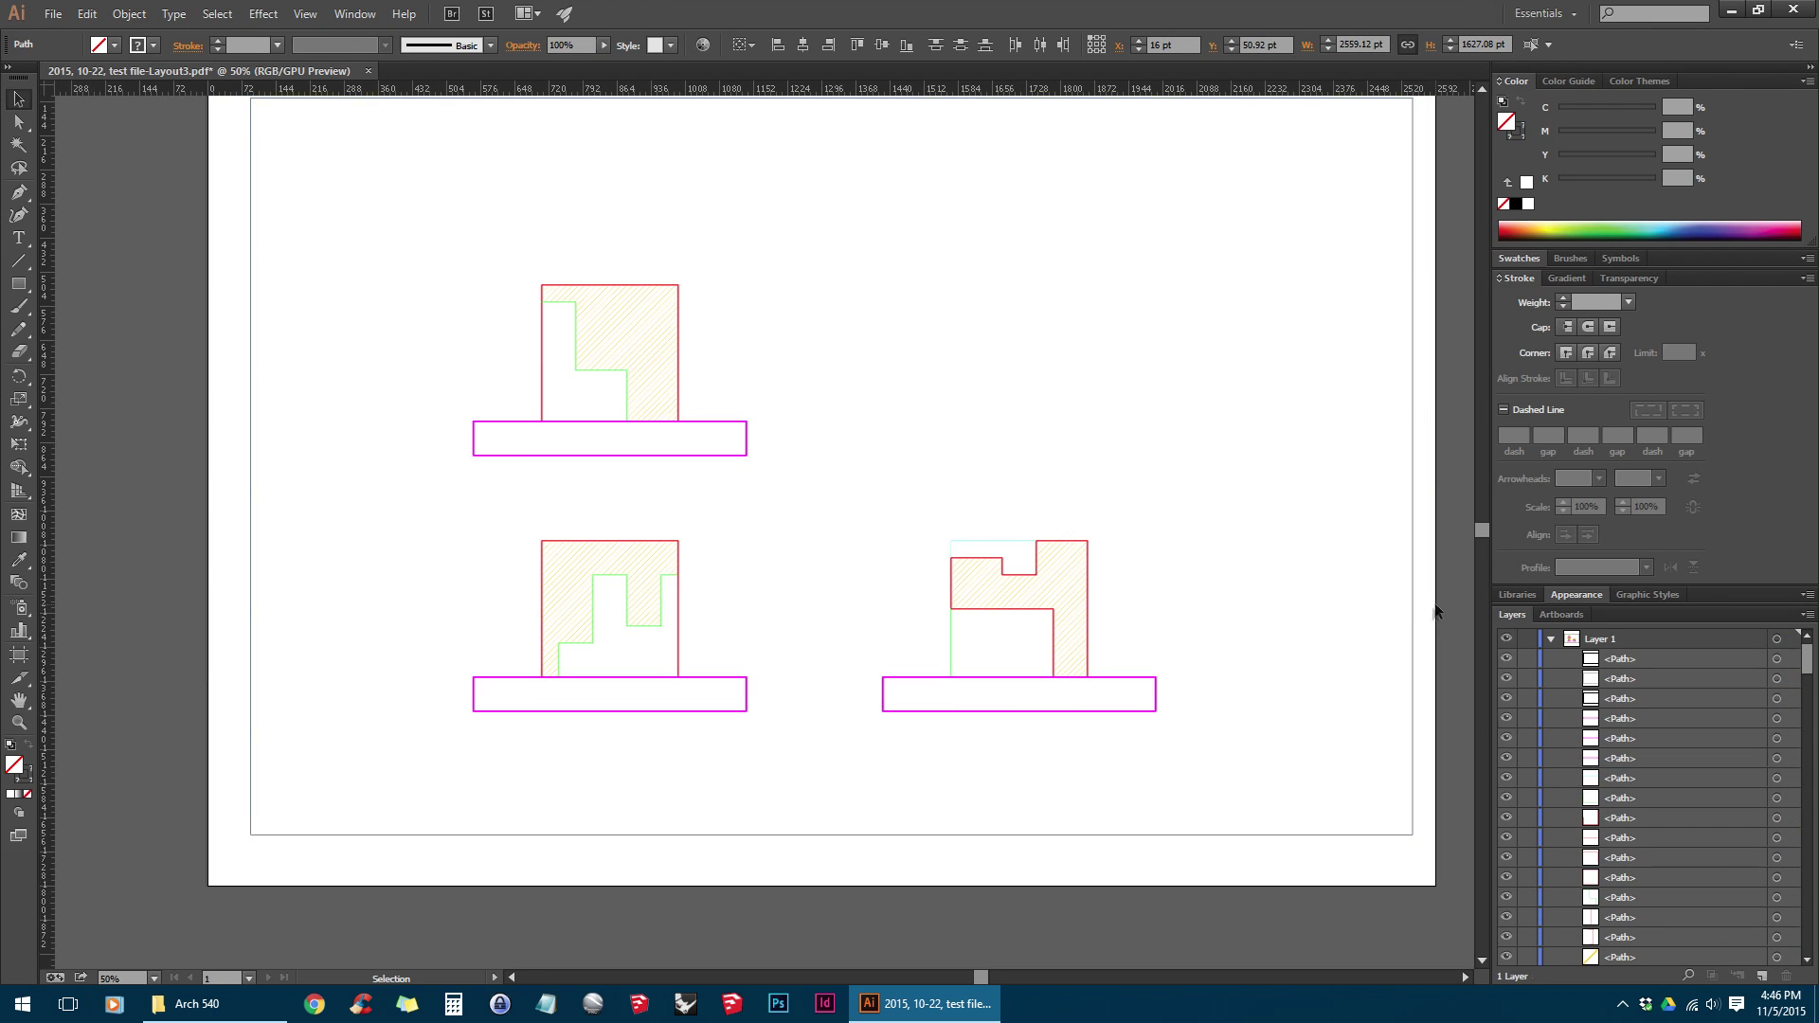
{"action": "mouse_move", "coordinate": [1799, 660]}
{"action": "left_mouse_down"}
{"action": "mouse_move", "coordinate": [1809, 973]}
{"action": "mouse_move", "coordinate": [1764, 651]}
{"action": "left_mouse_up"}
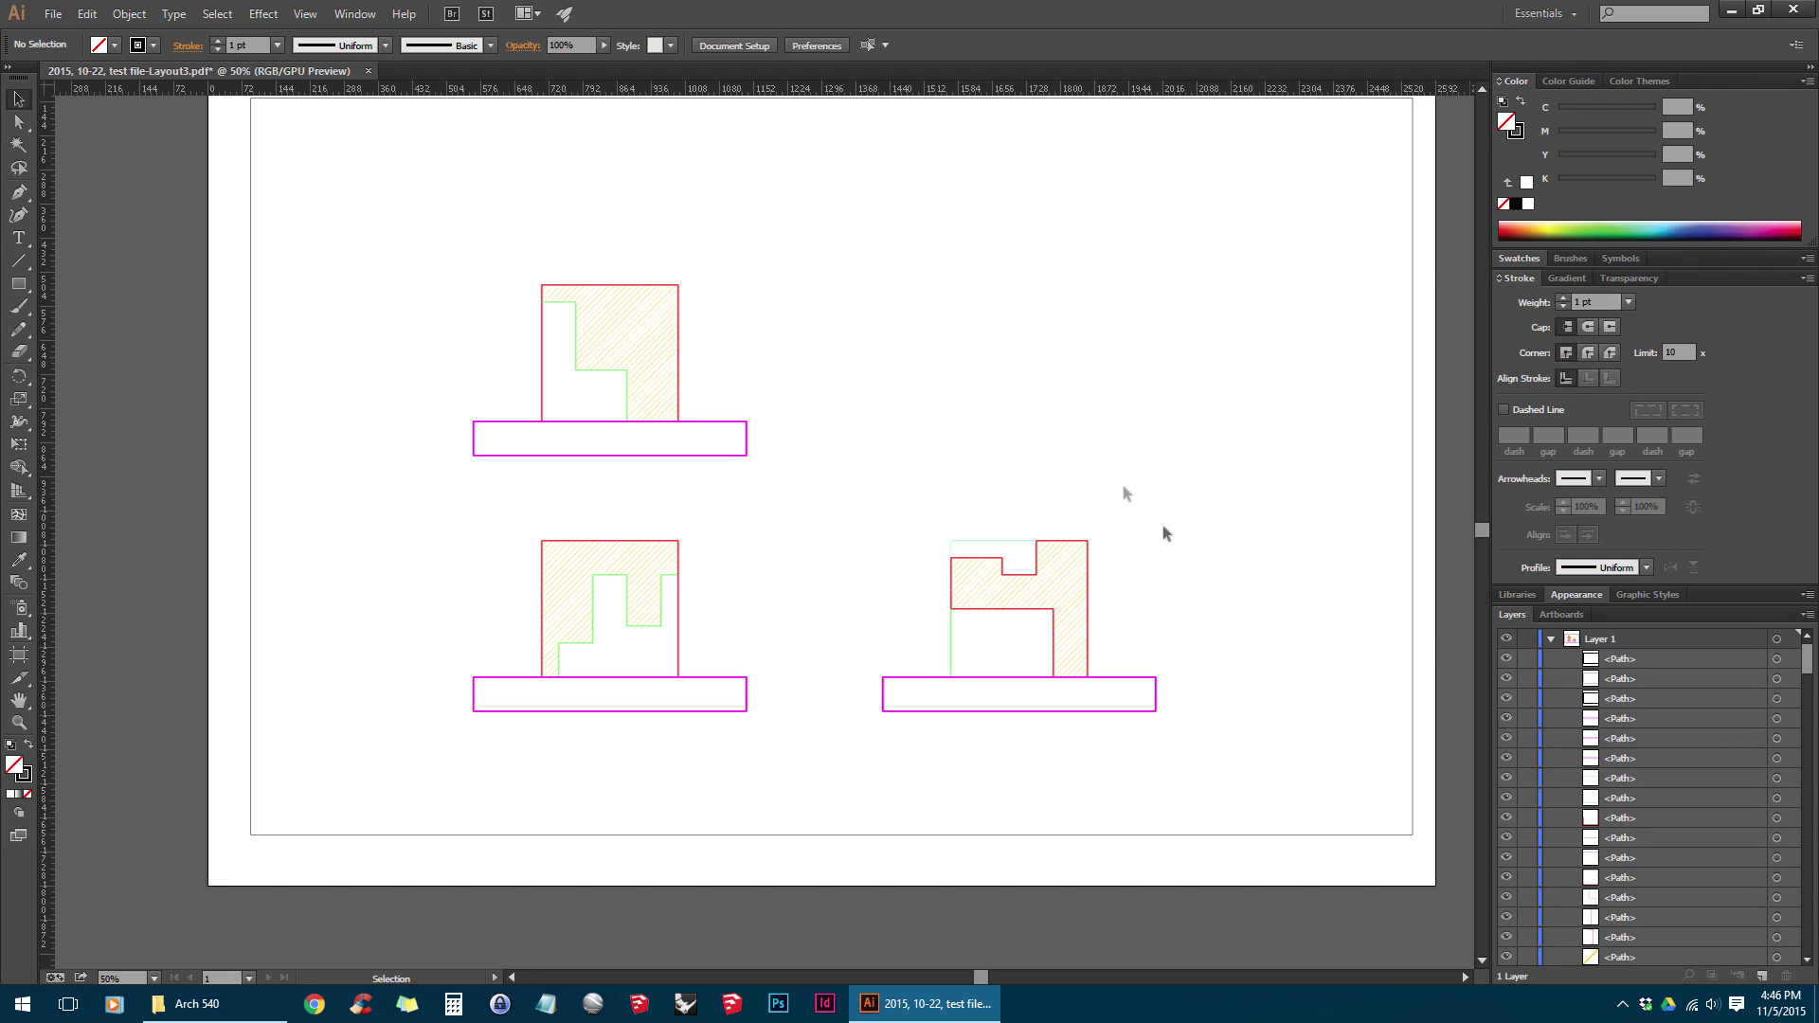
Marquee-select the rectangular border lines around the three sections and delete them
{"action": "key", "text": "space"}
{"action": "left_click_drag", "start_coordinate": [1169, 391], "coordinate": [1152, 504]}
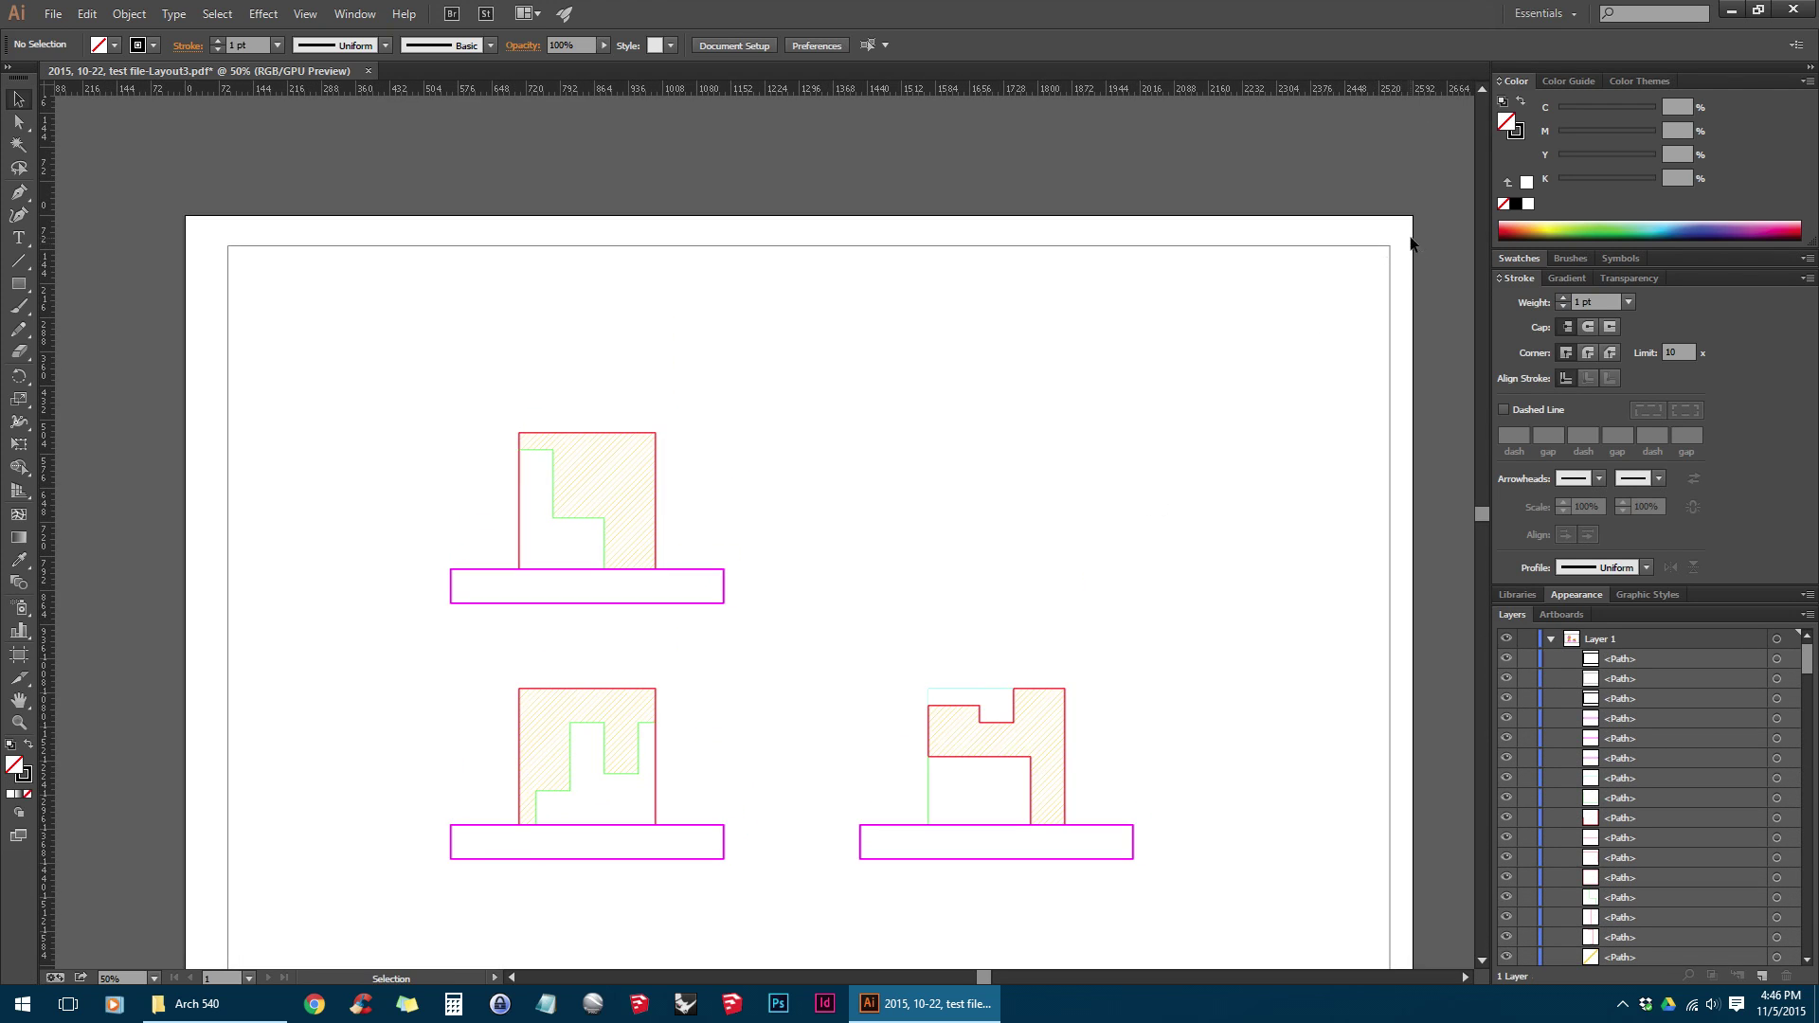
{"action": "left_click_drag", "start_coordinate": [1415, 218], "coordinate": [116, 355]}
{"action": "key", "text": "Delete"}
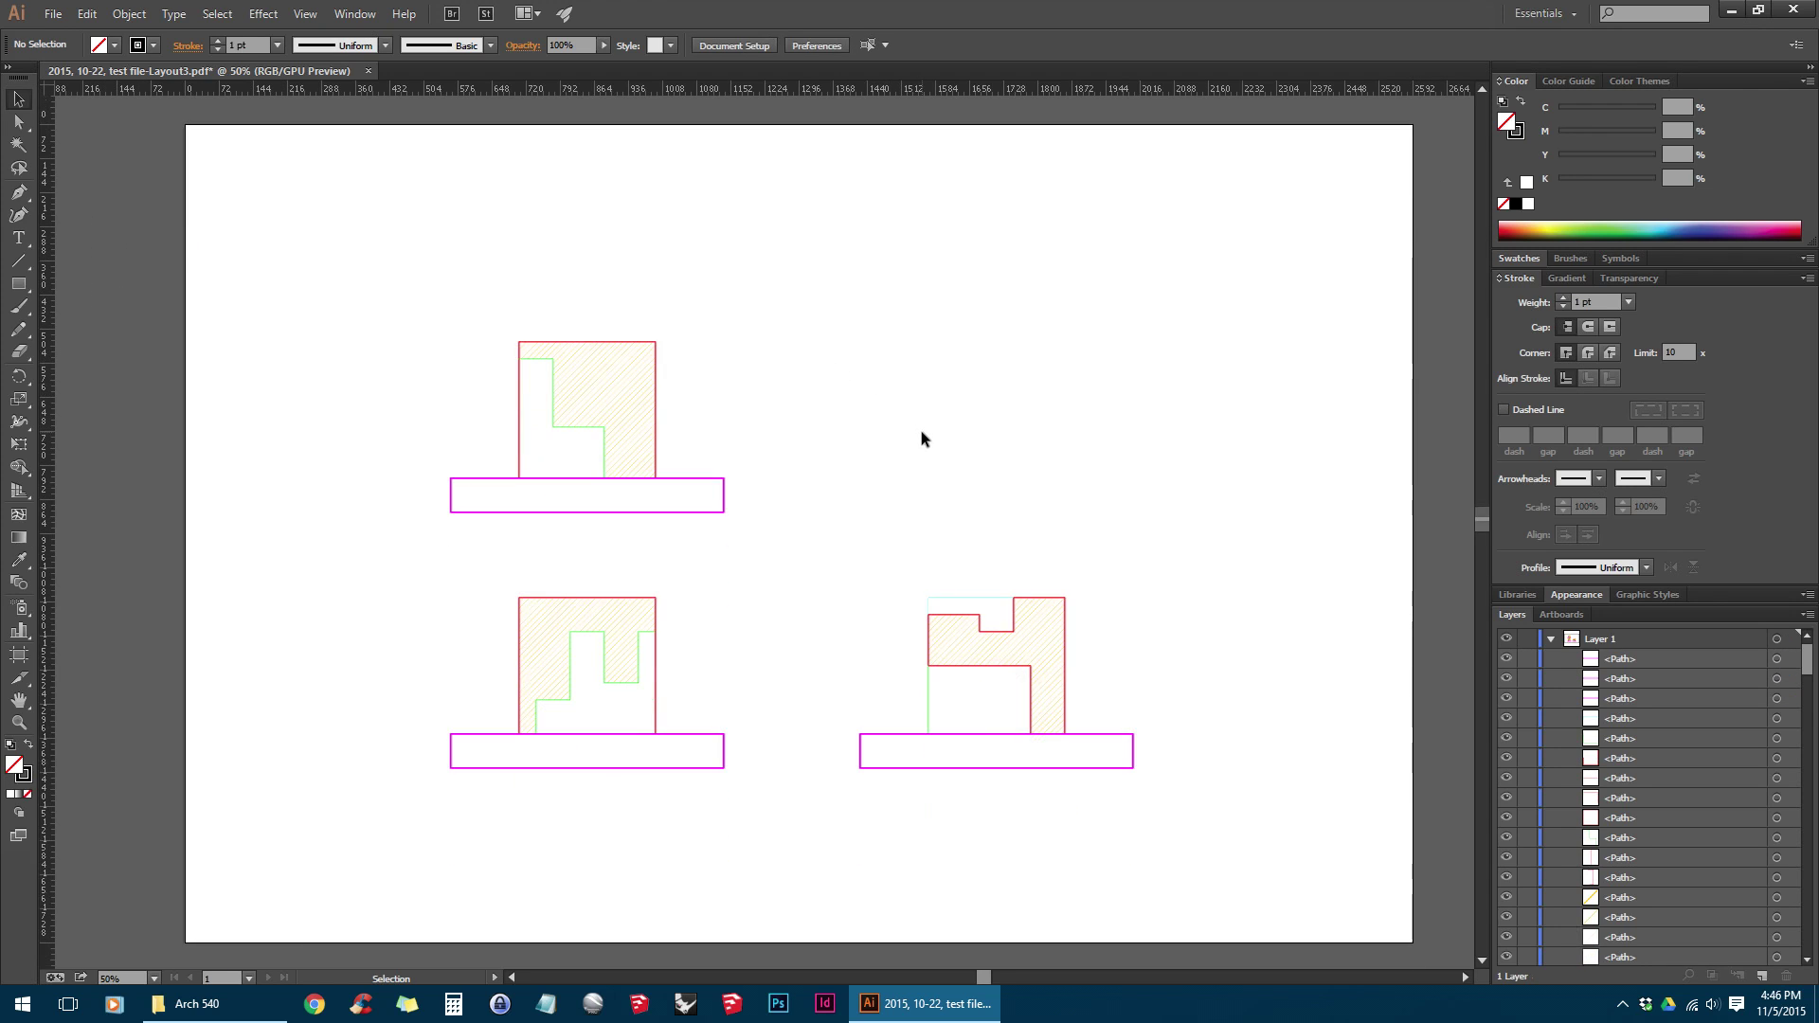
{"action": "scroll", "coordinate": [919, 429], "scroll_direction": "down", "scroll_amount": 4}
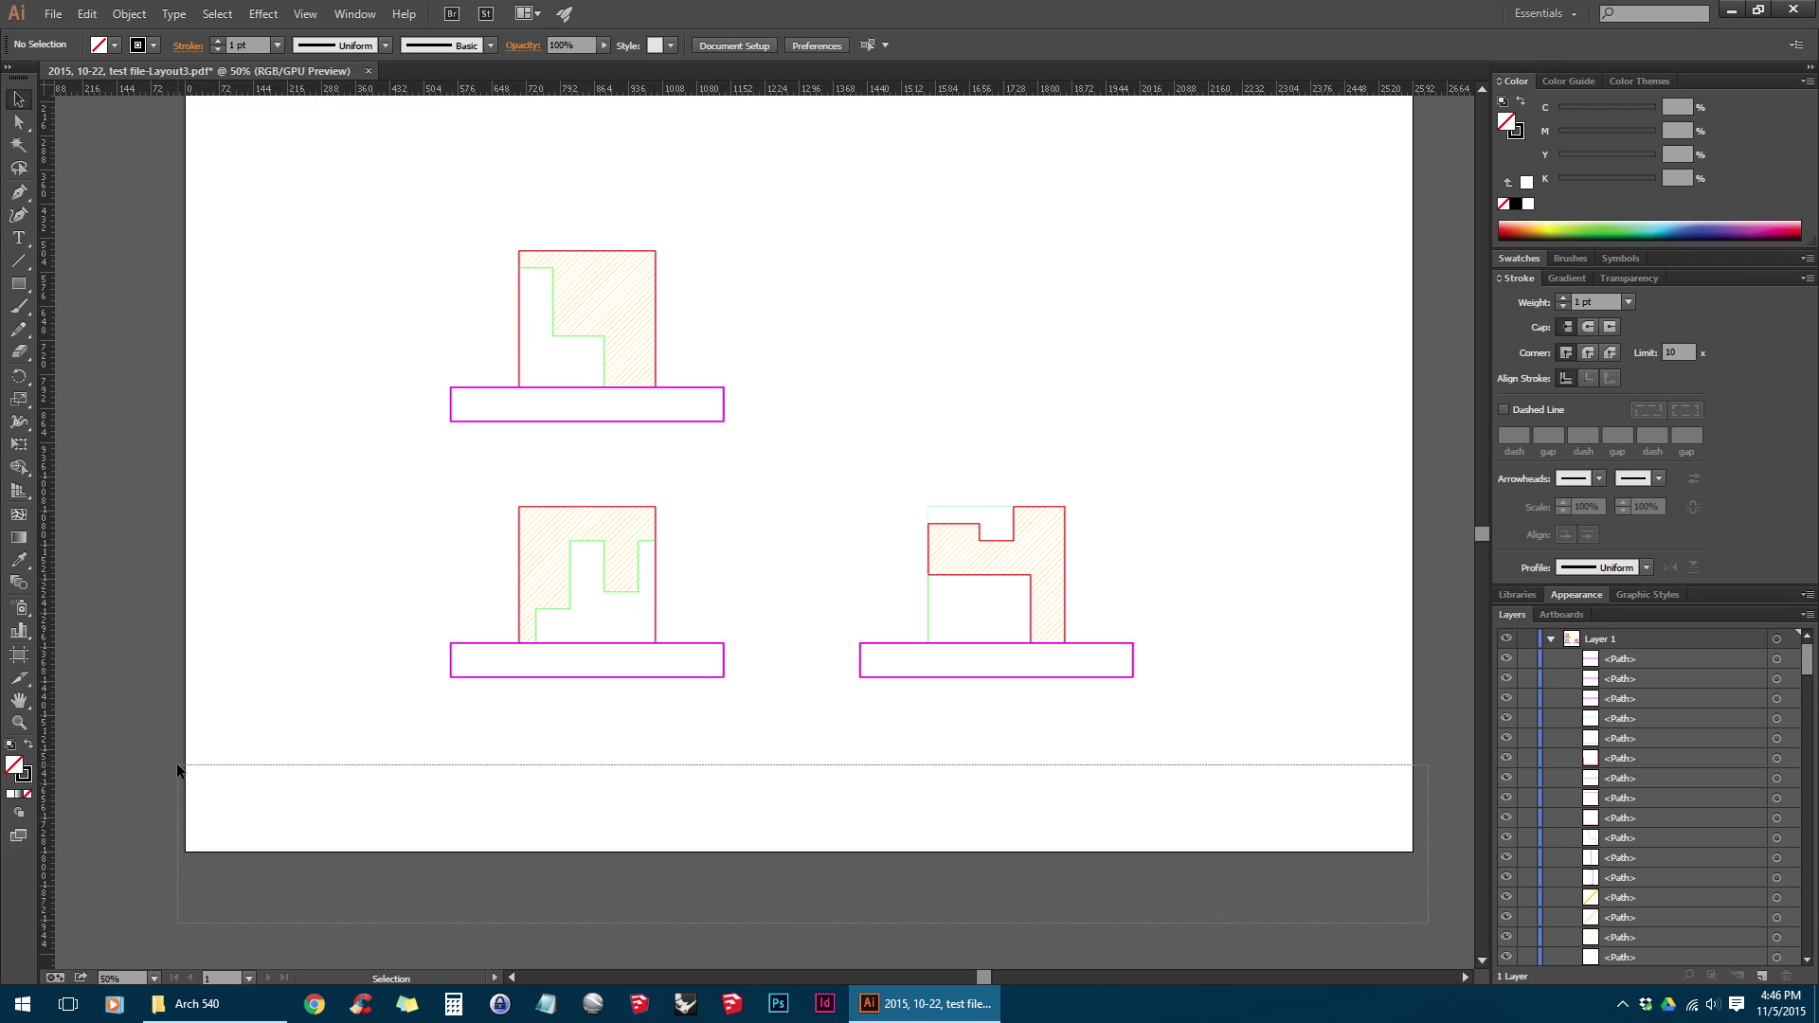
{"action": "scroll", "coordinate": [781, 590], "scroll_direction": "up", "scroll_amount": 2}
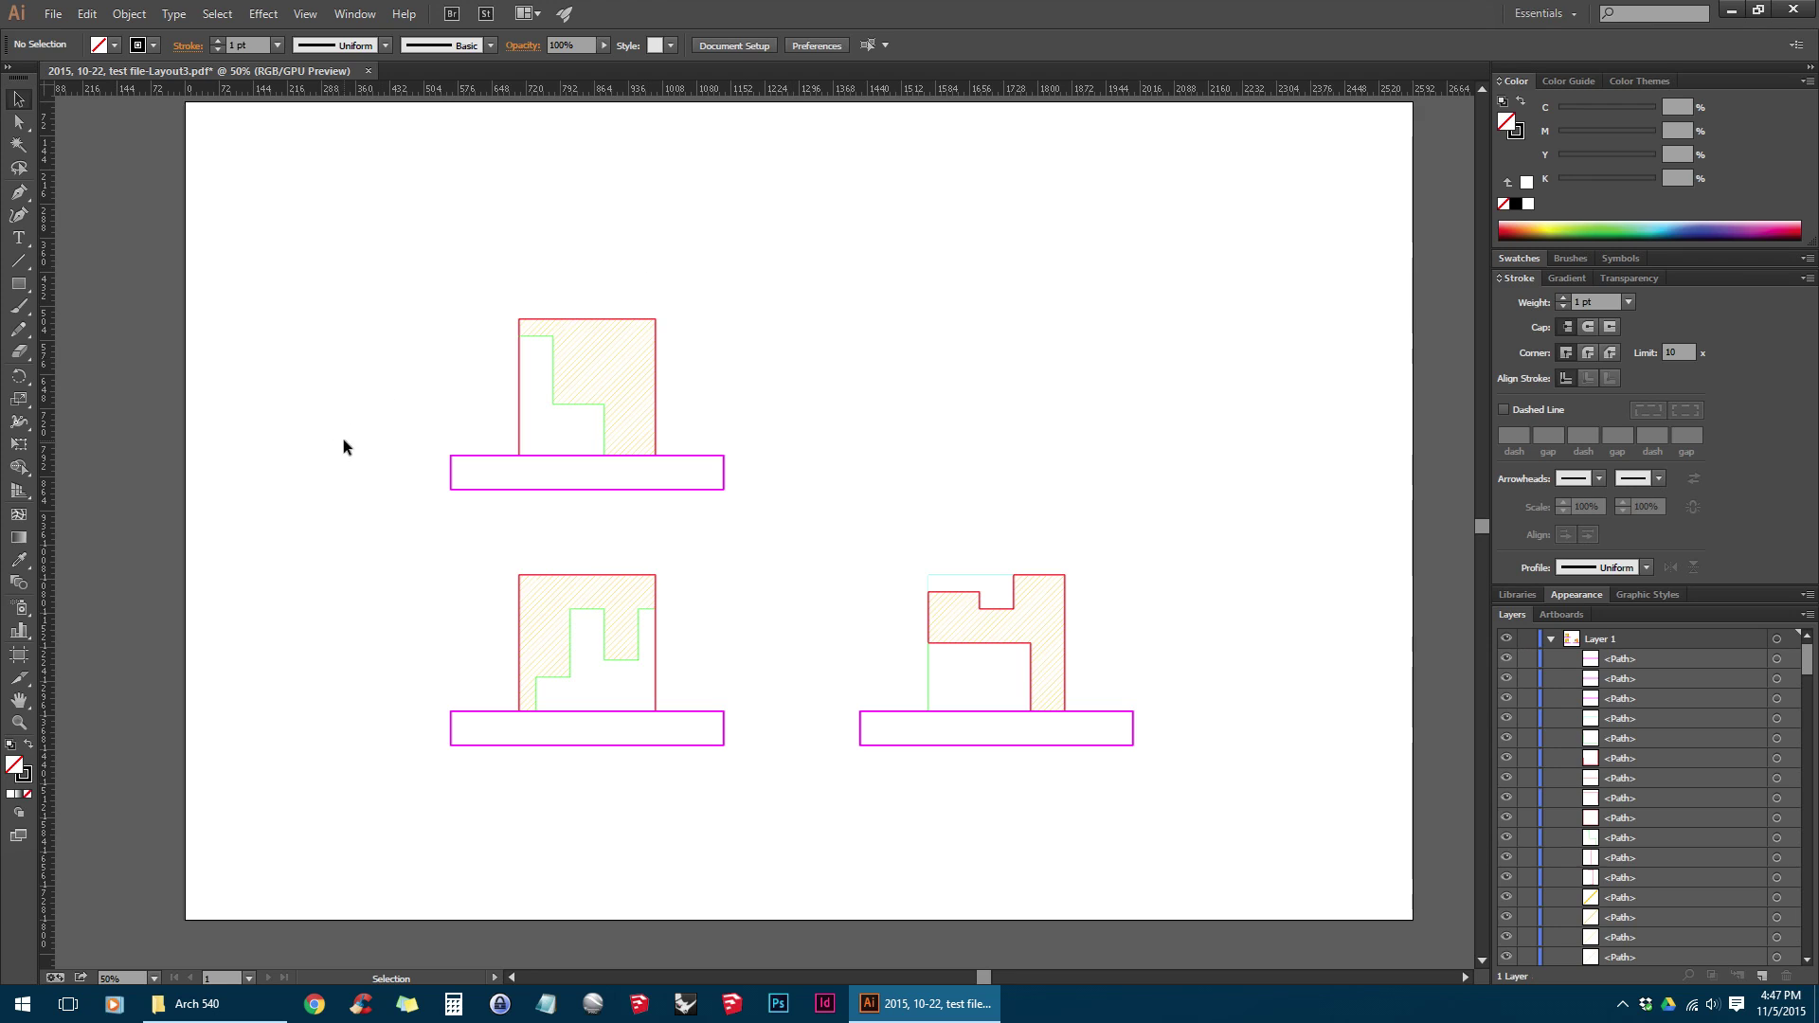
{"action": "left_click", "coordinate": [22, 660]}
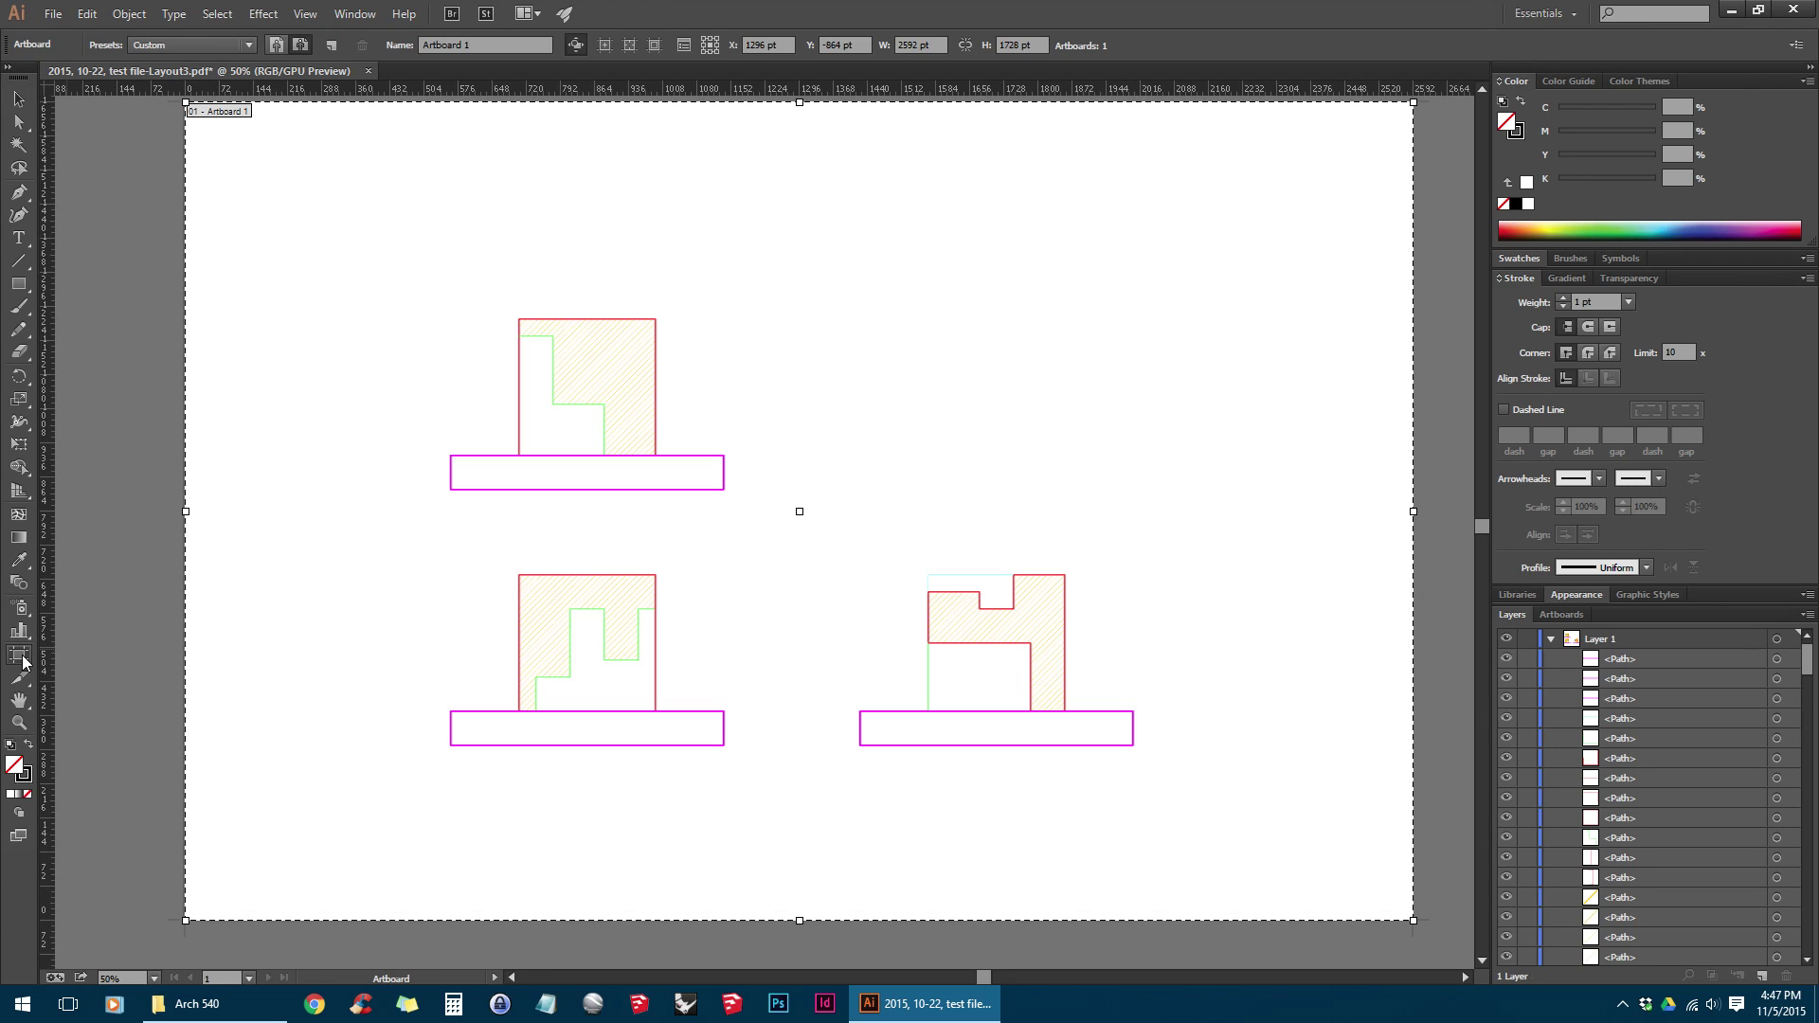
{"action": "left_click", "coordinate": [276, 44]}
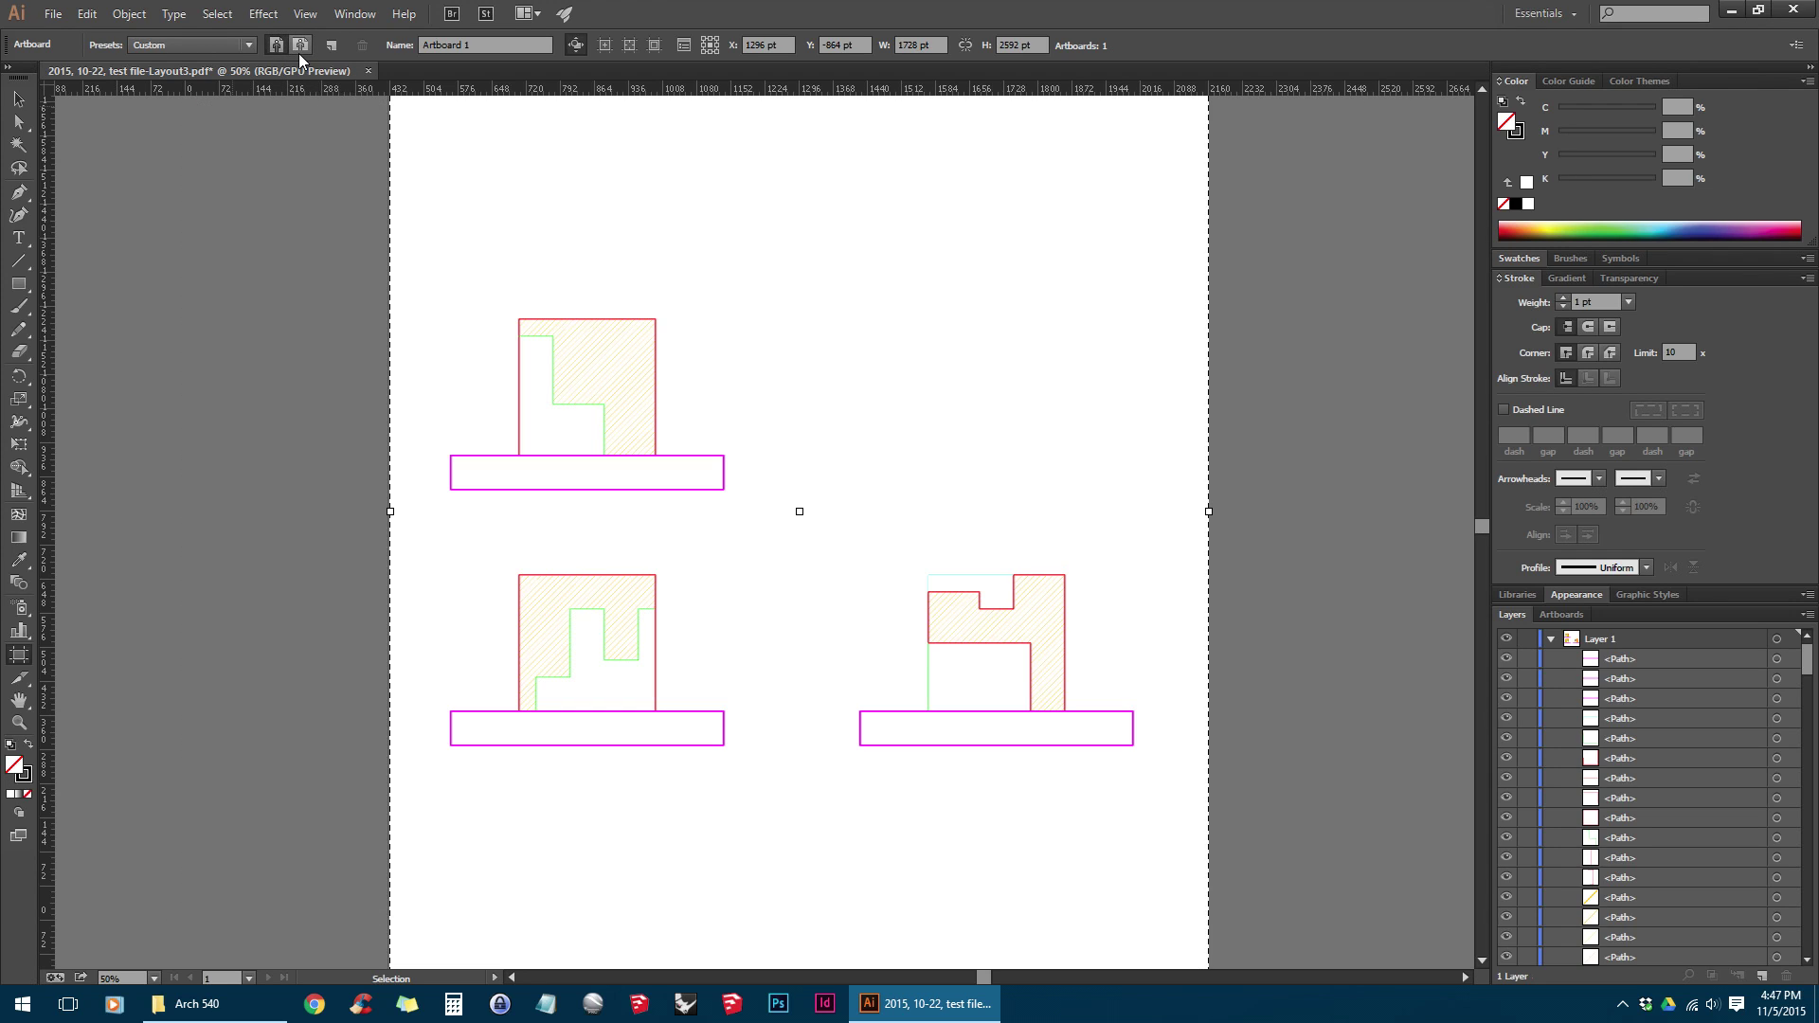
{"action": "left_click", "coordinate": [300, 44]}
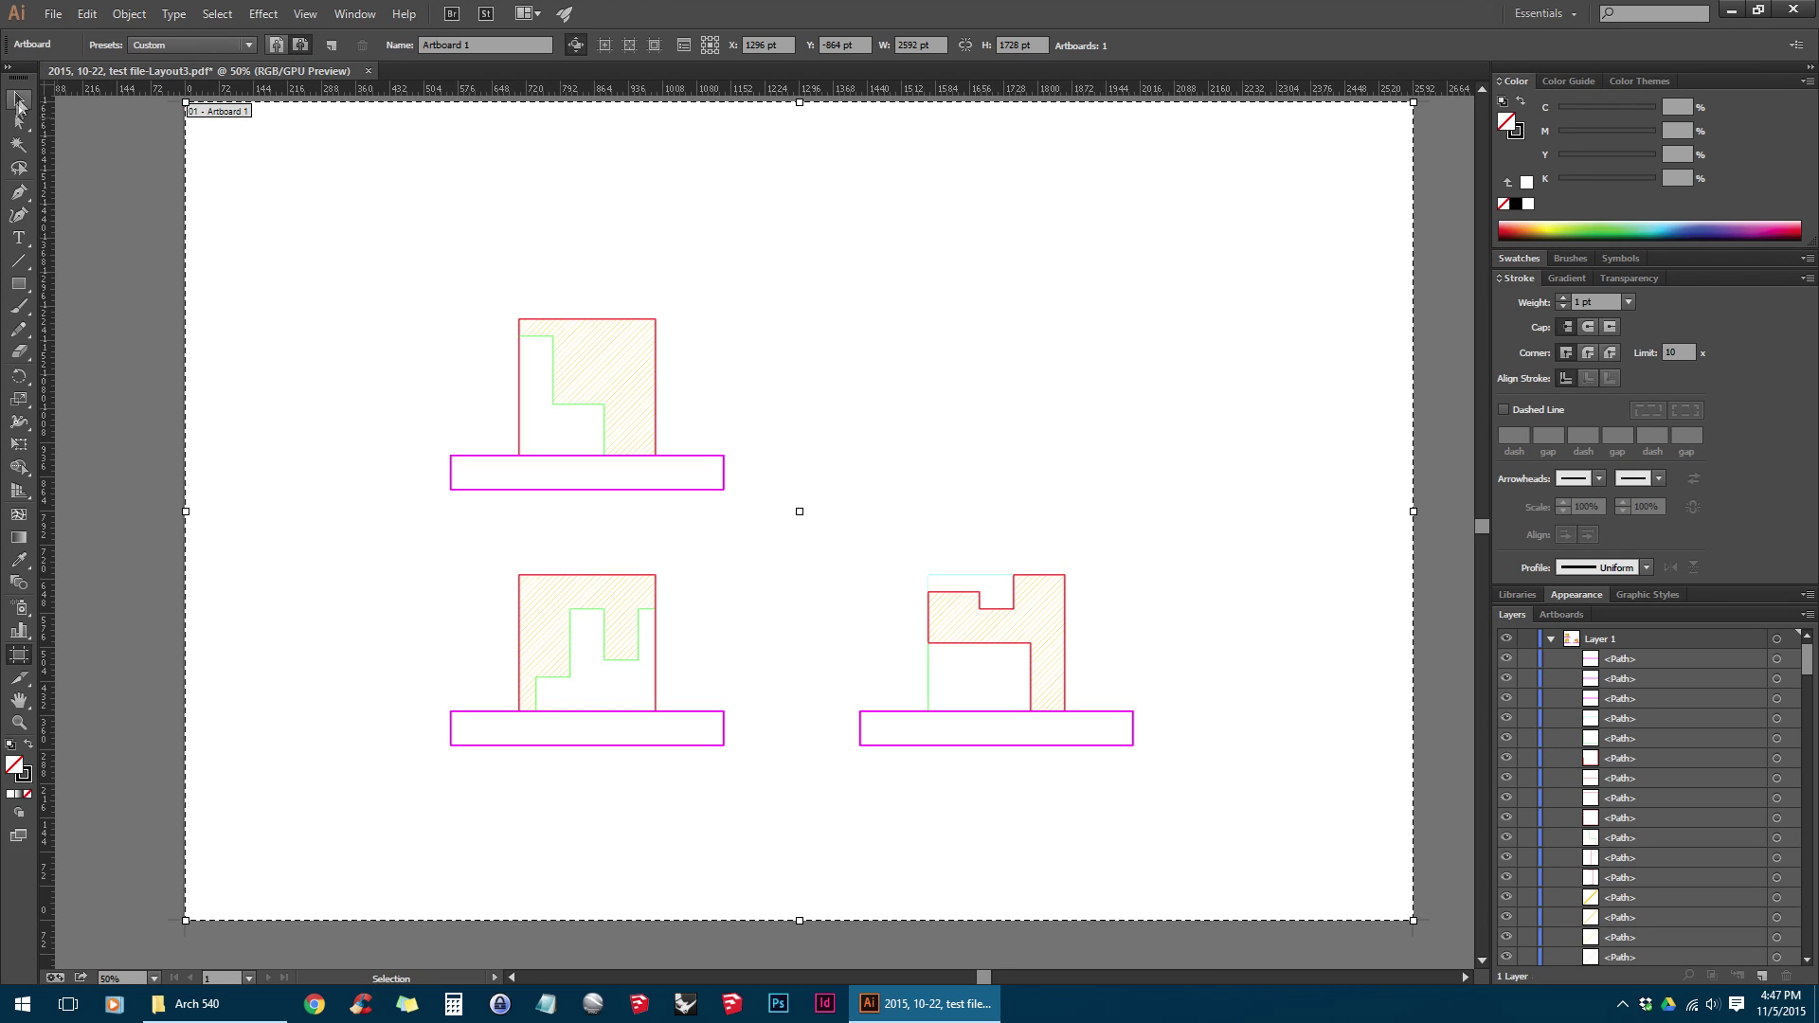
{"action": "key", "text": "Escape"}
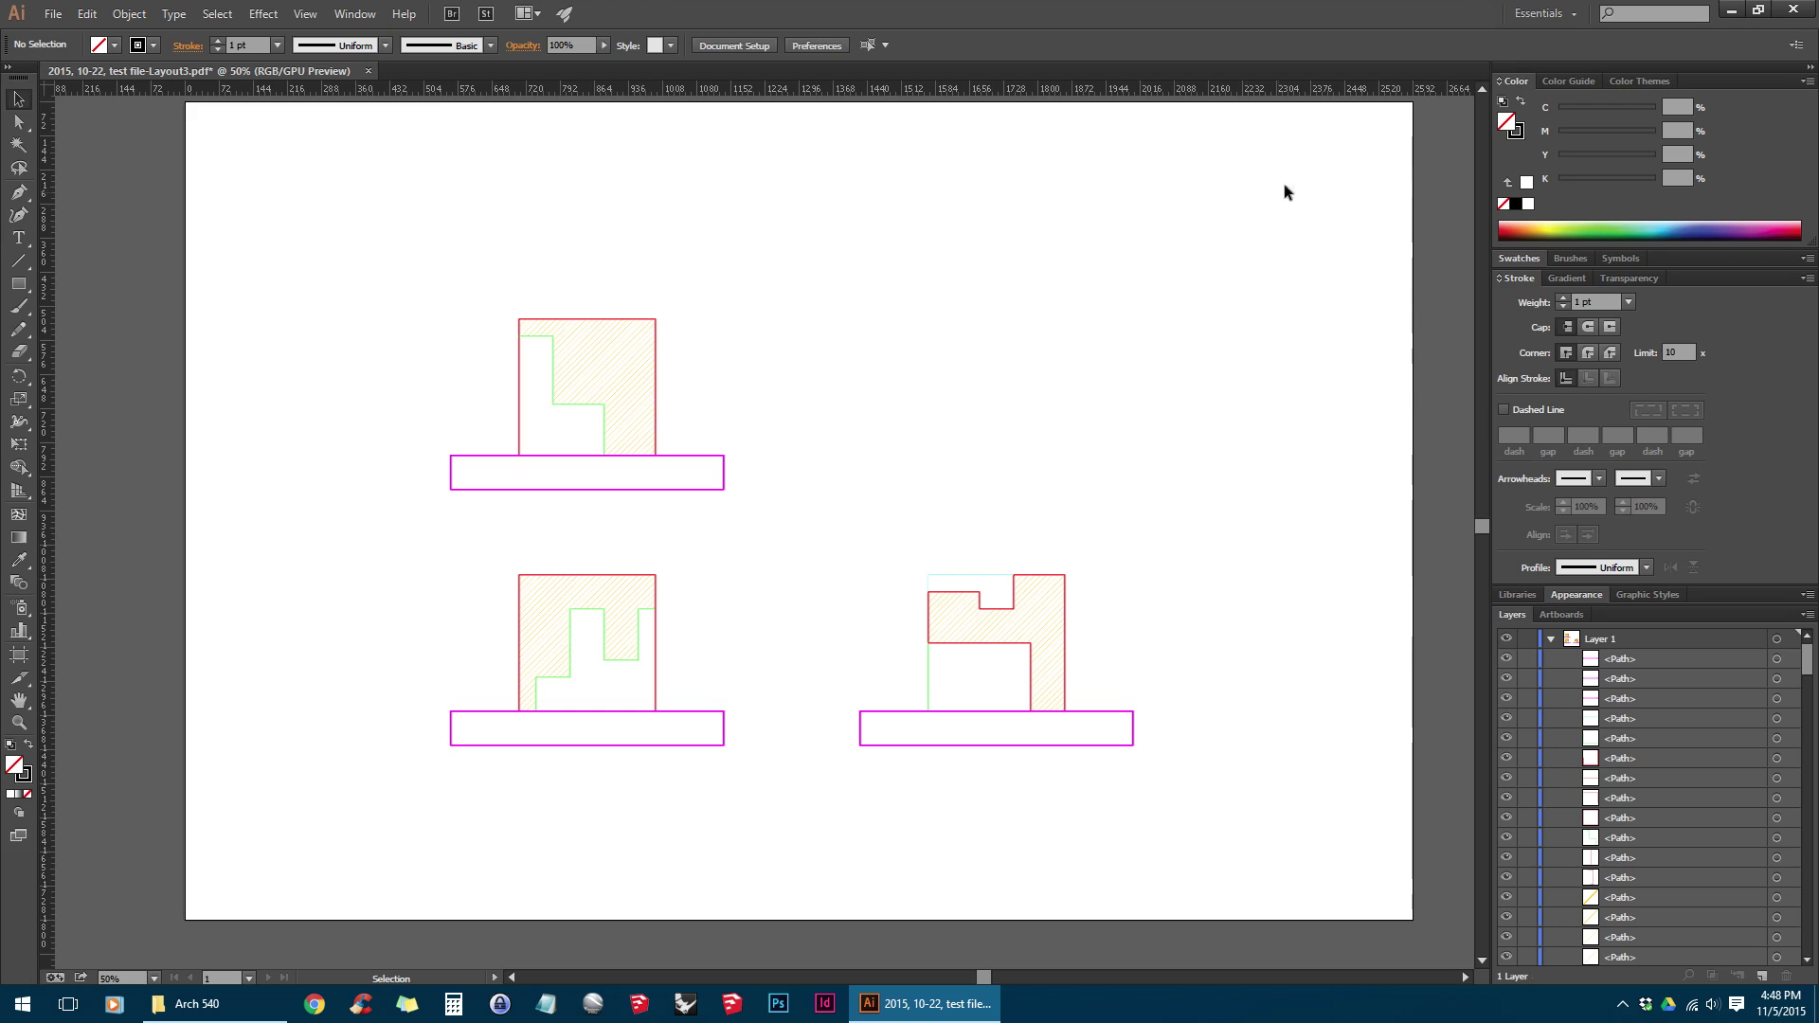
{"action": "left_click_drag", "start_coordinate": [1285, 190], "coordinate": [304, 926]}
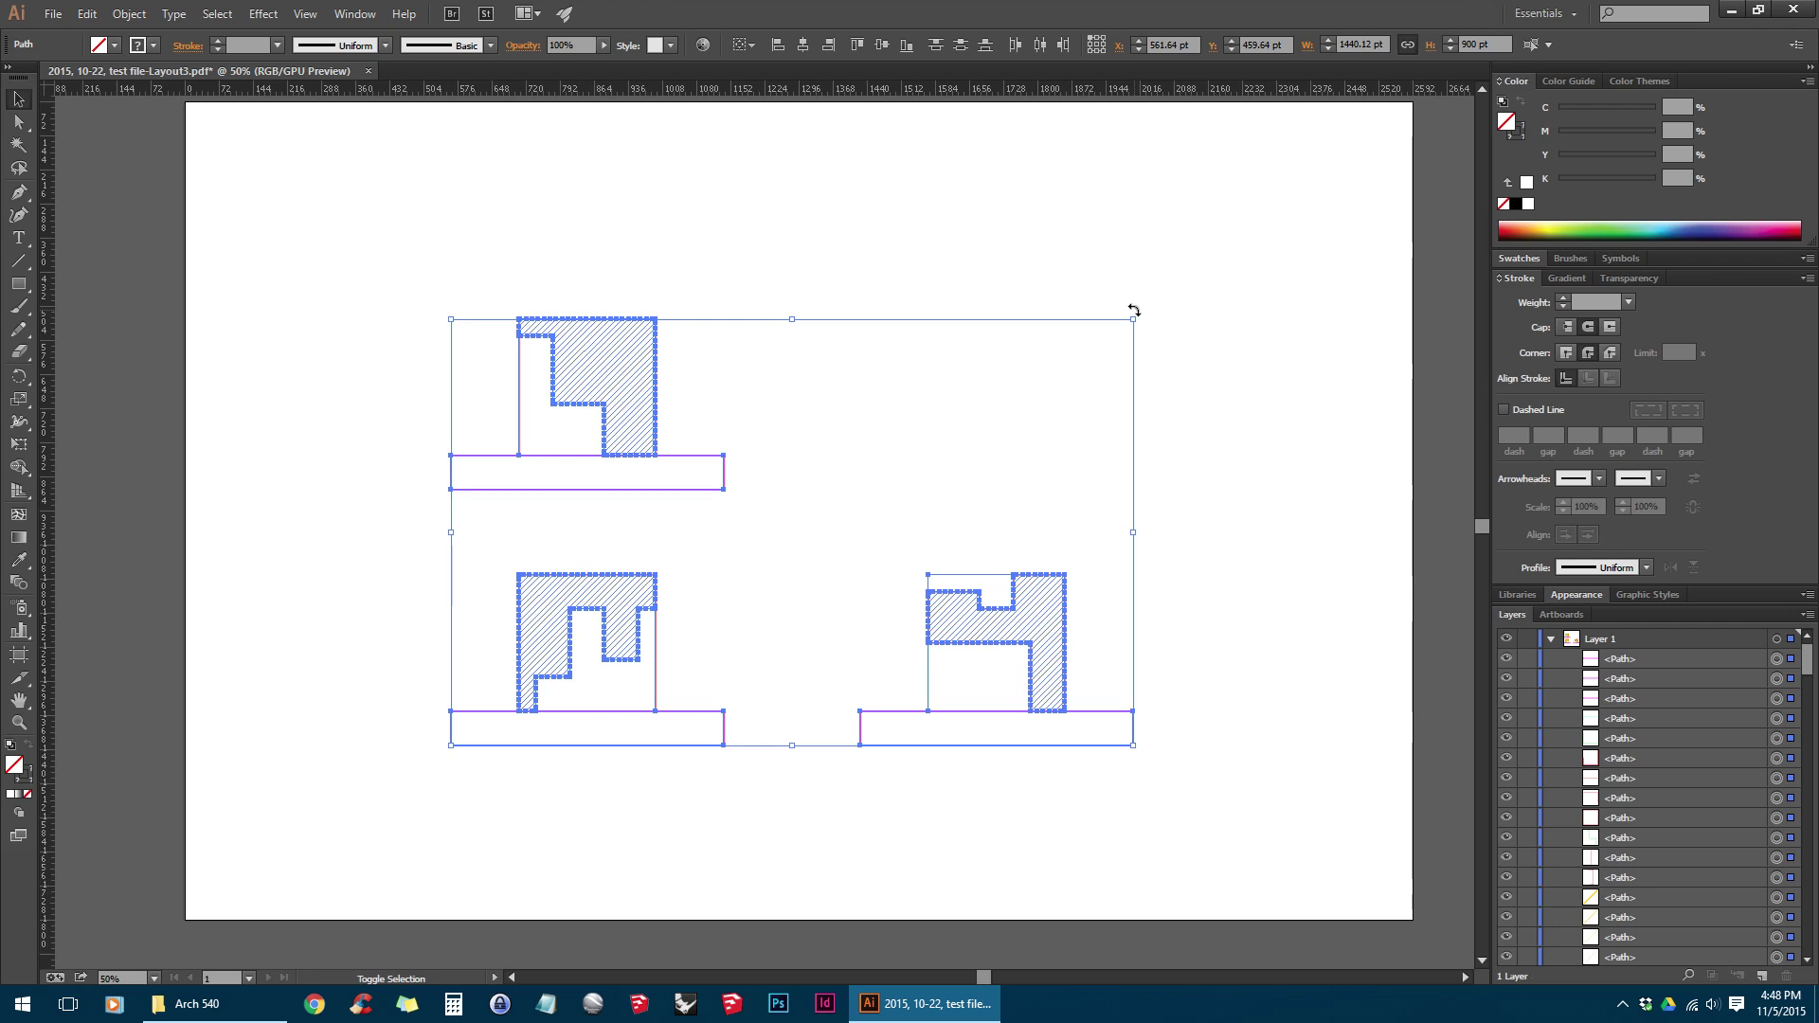
{"action": "left_click_drag", "start_coordinate": [1134, 311], "coordinate": [1120, 388]}
{"action": "left_click", "coordinate": [1199, 389]}
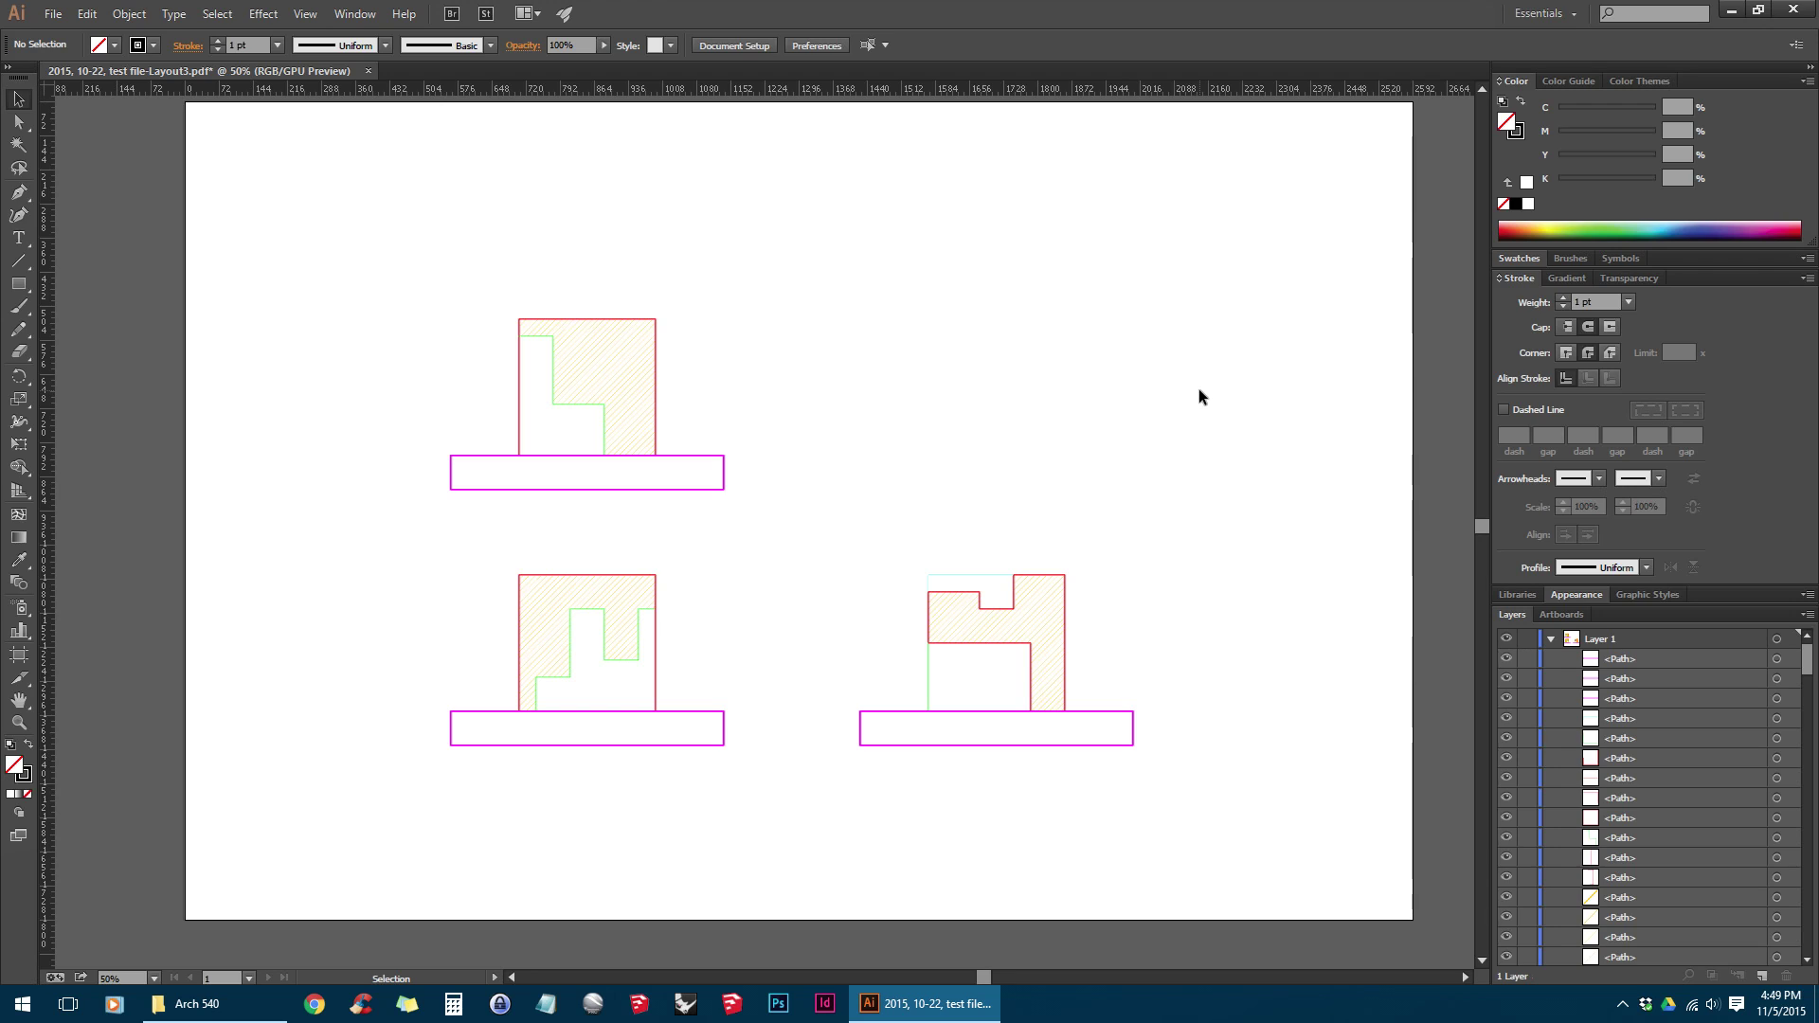
{"action": "left_click", "coordinate": [1550, 639]}
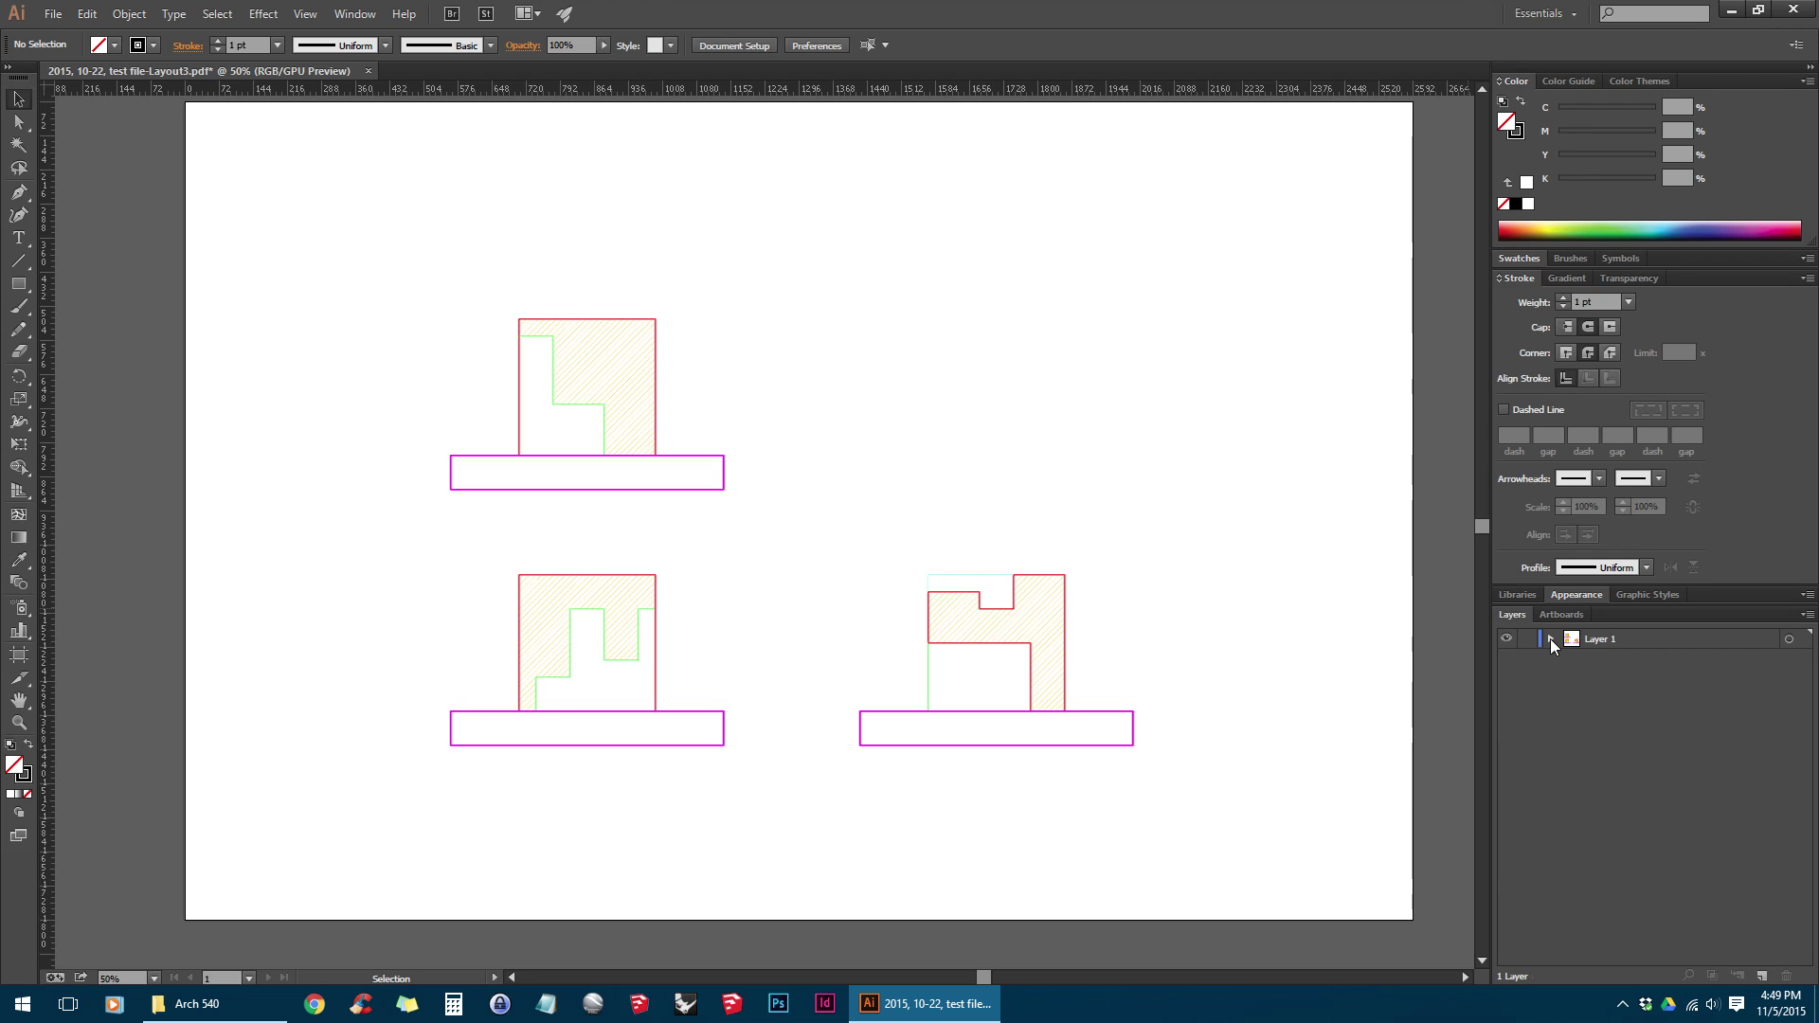
{"action": "scroll", "coordinate": [1087, 758], "scroll_direction": "up", "scroll_amount": 2}
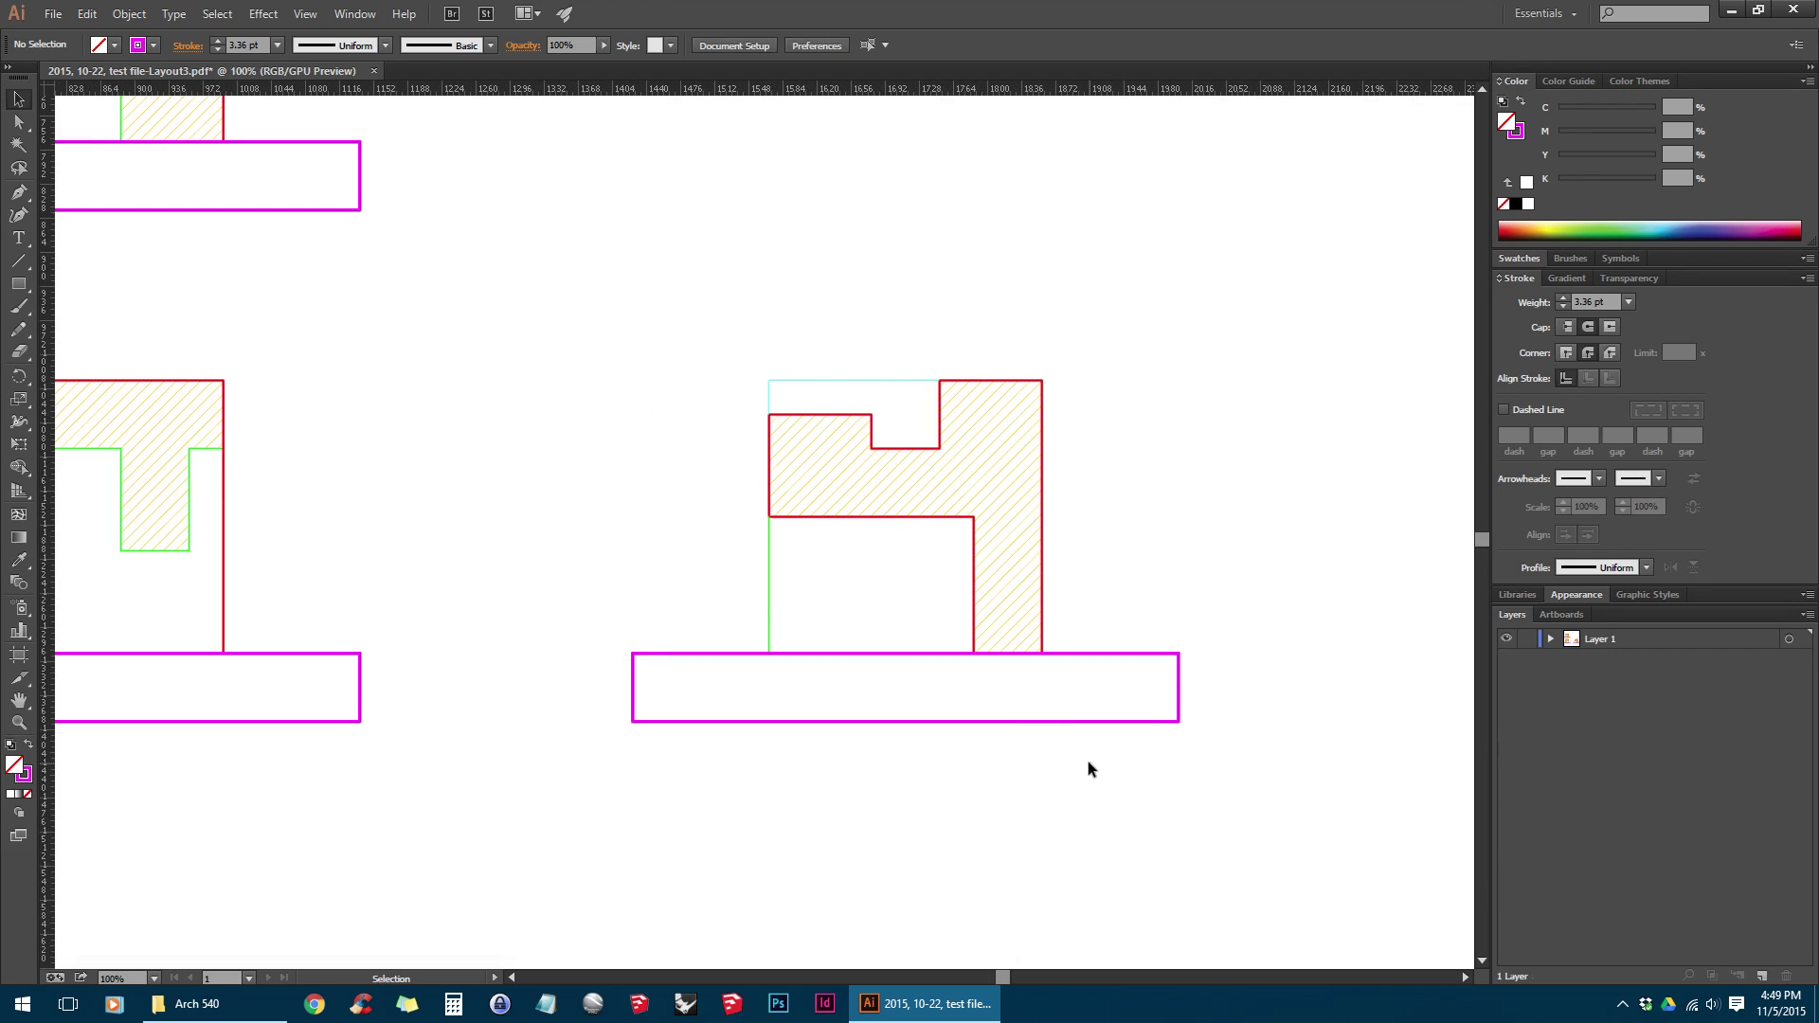
{"action": "left_click", "coordinate": [963, 389]}
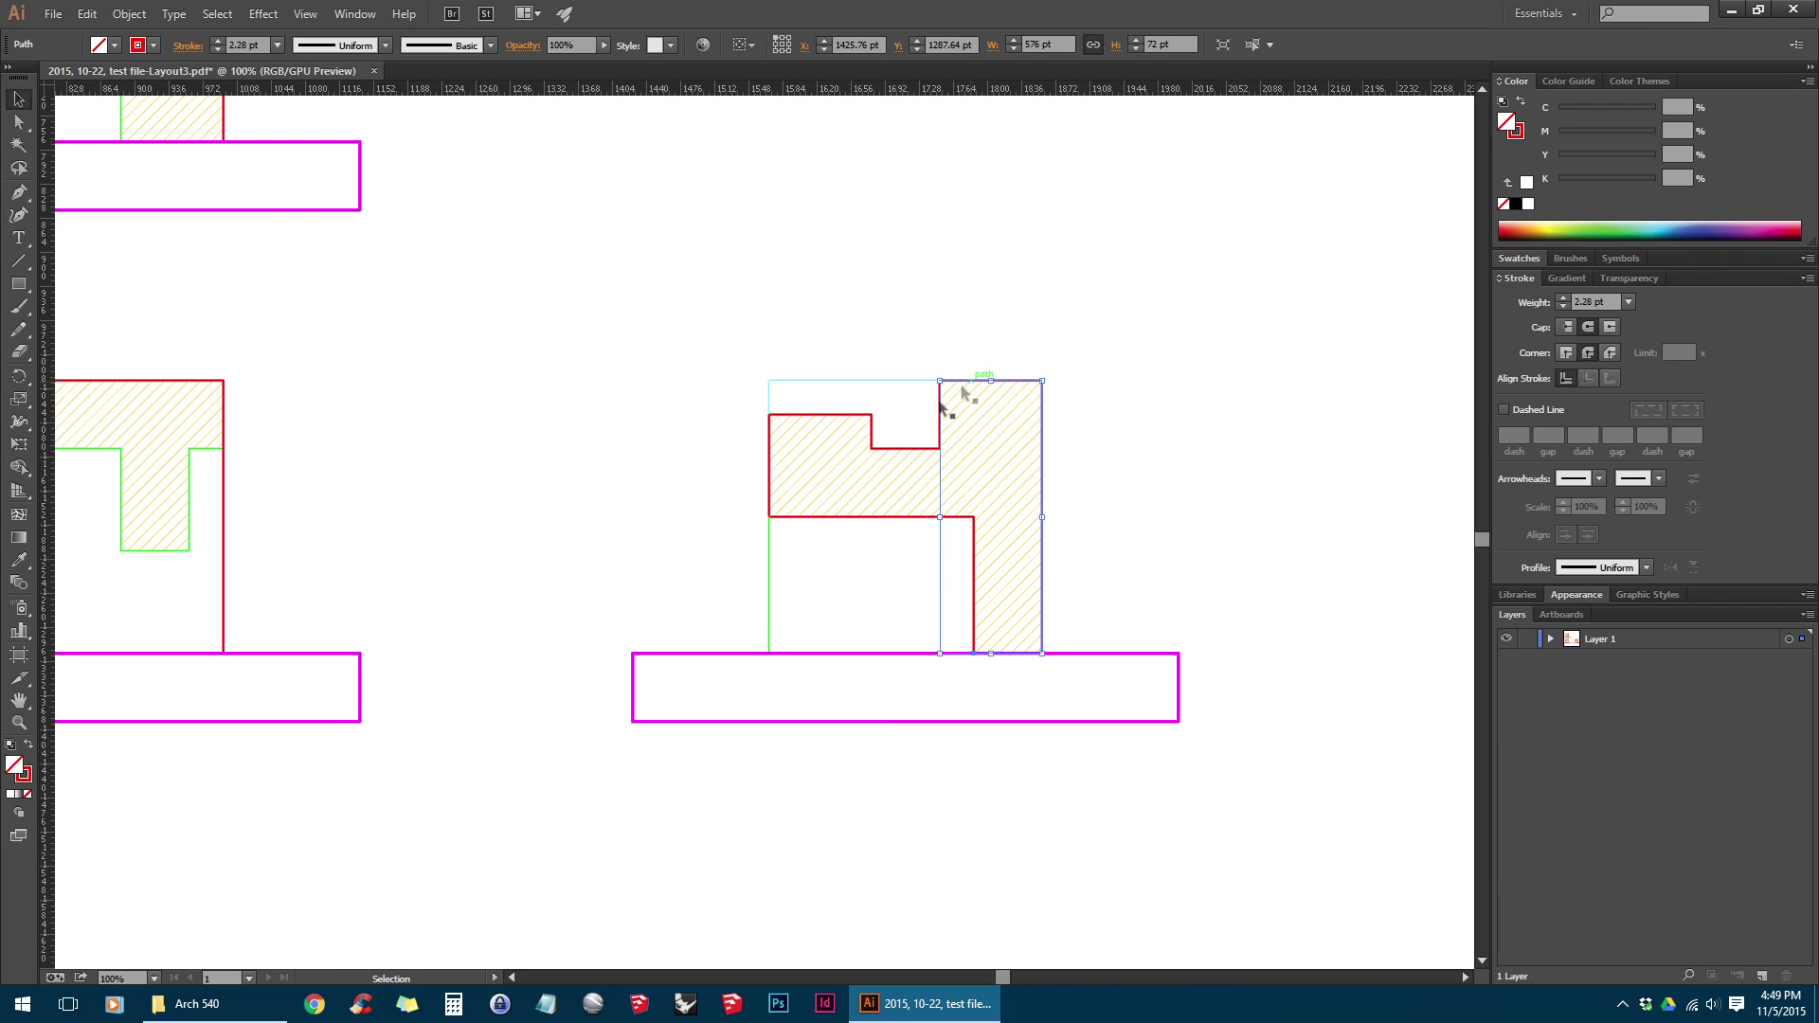
{"action": "left_click", "coordinate": [768, 561]}
{"action": "left_click", "coordinate": [863, 473]}
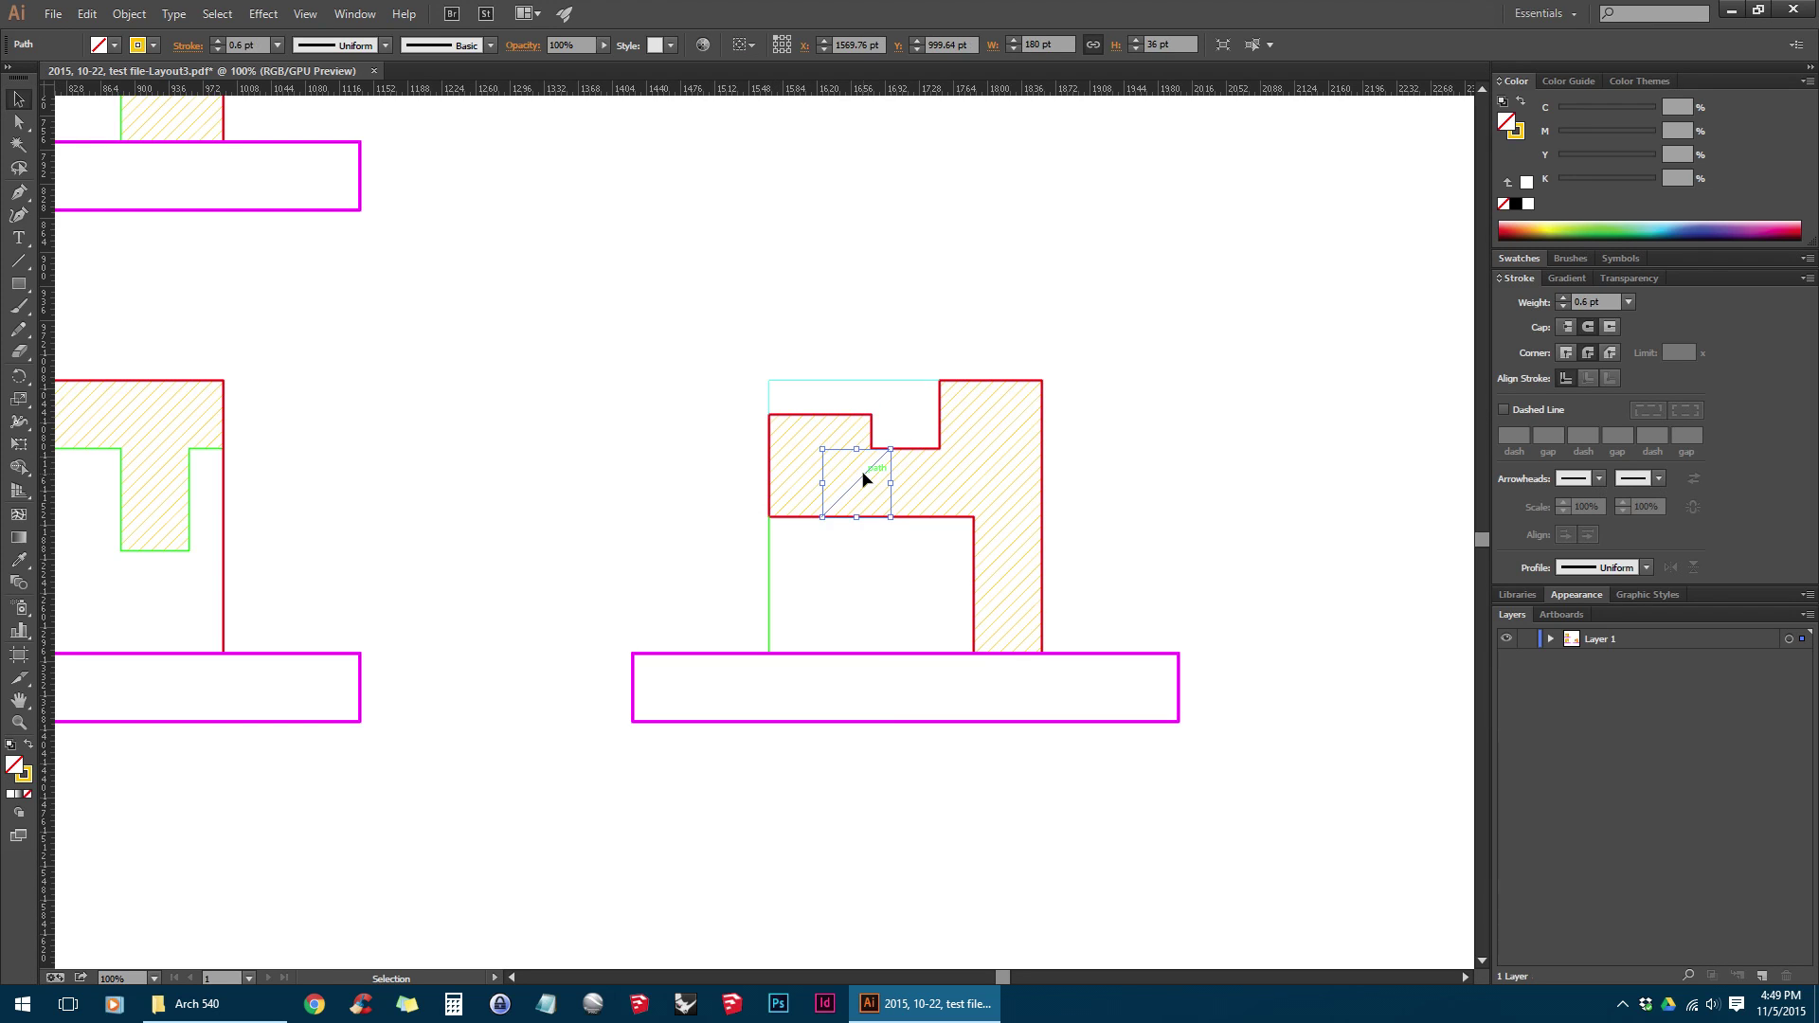
{"action": "left_click", "coordinate": [1294, 540]}
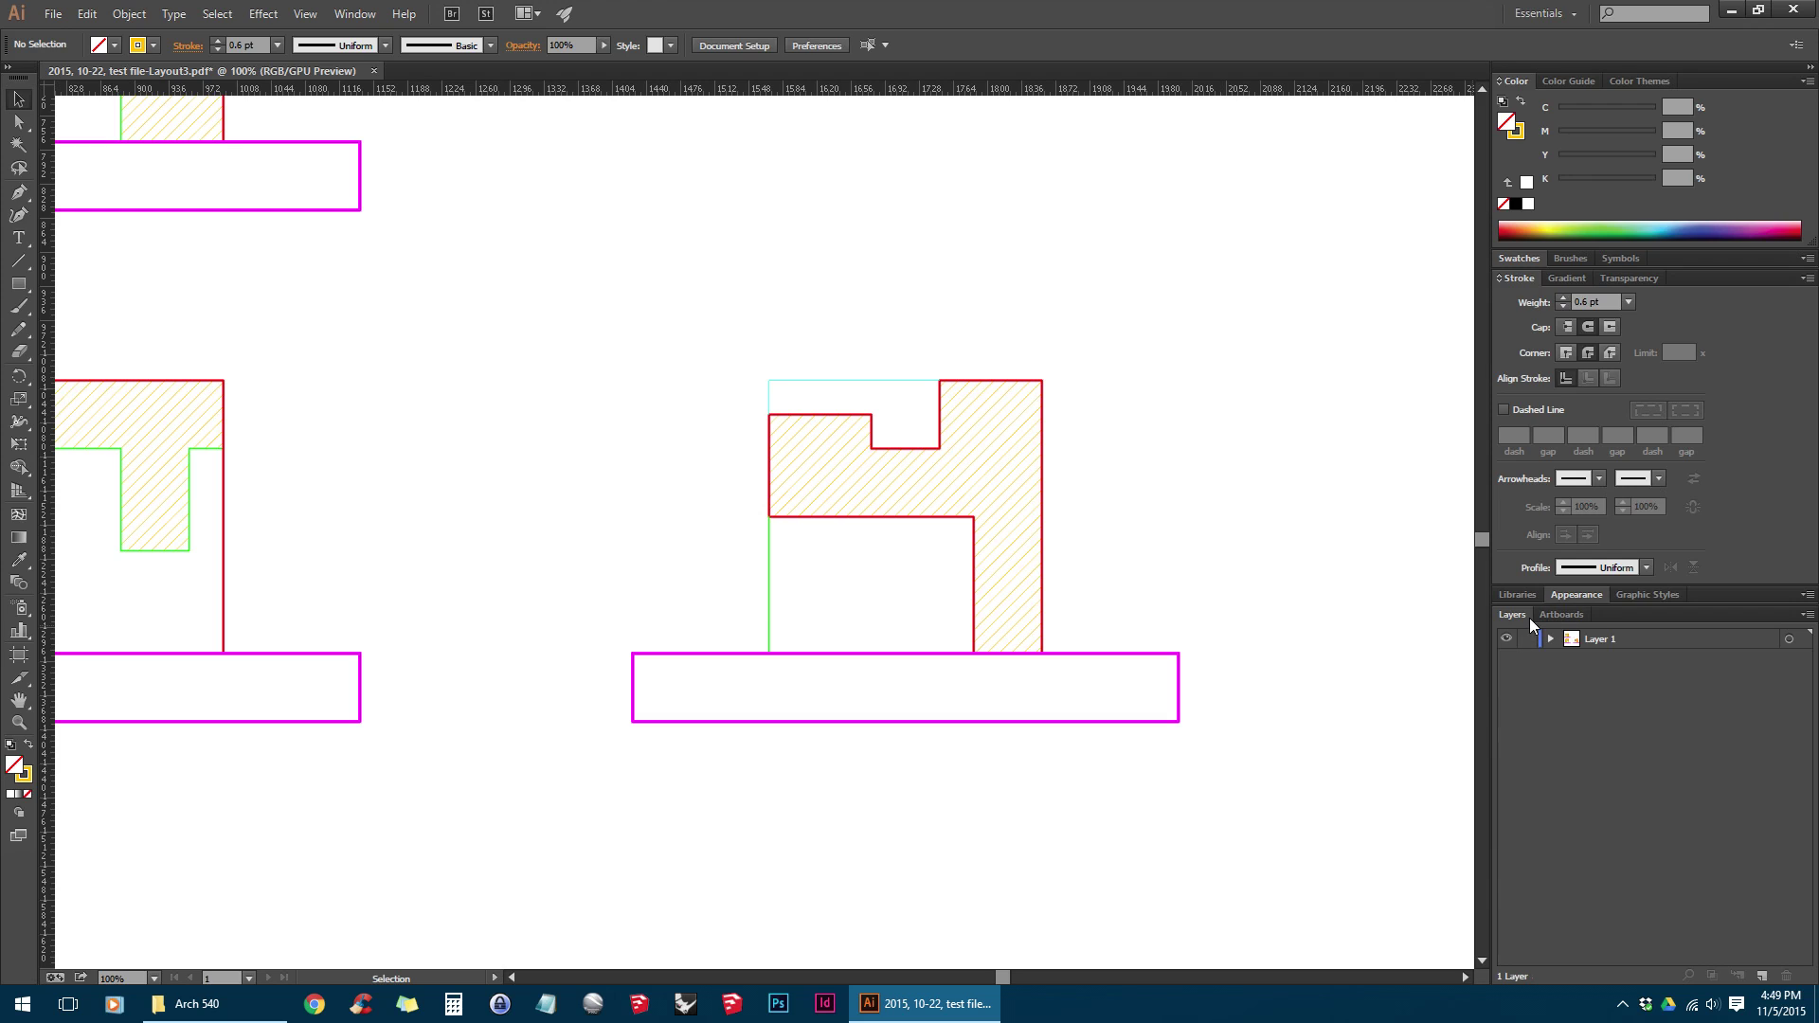
Add two new layers named Grade and Thick
{"action": "left_click", "coordinate": [1762, 976]}
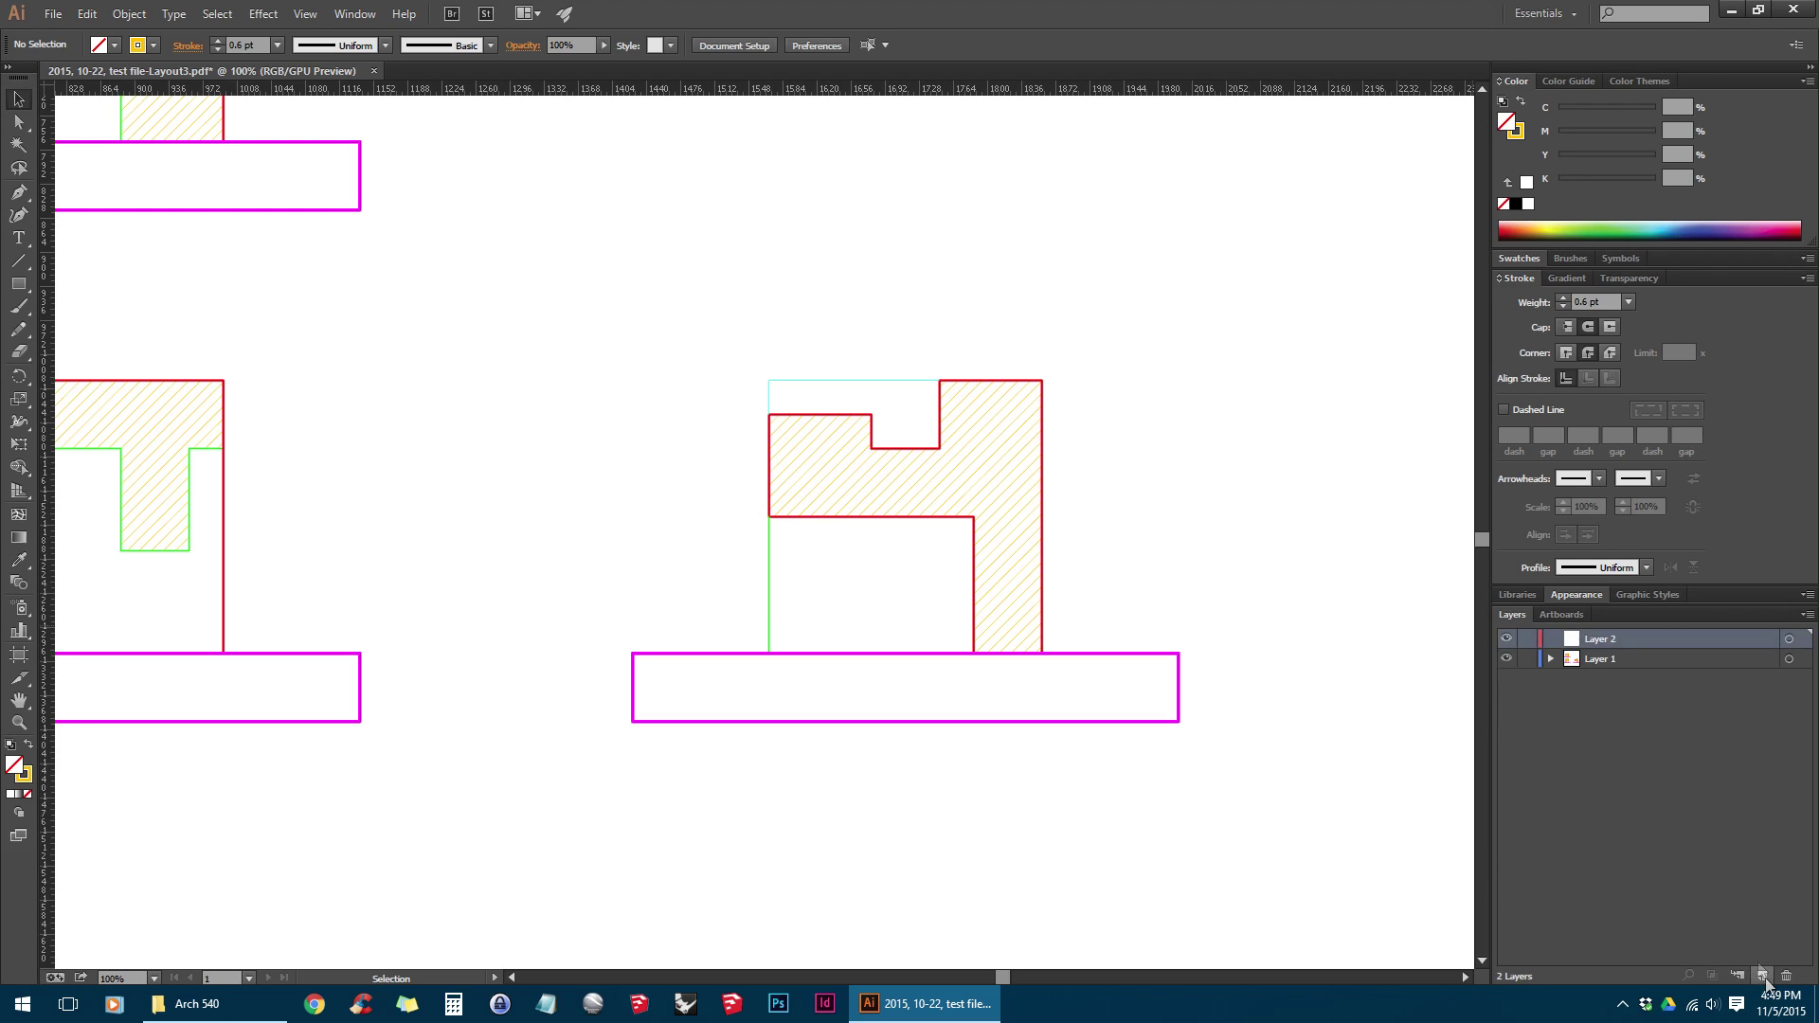
{"action": "double_click", "coordinate": [1601, 639]}
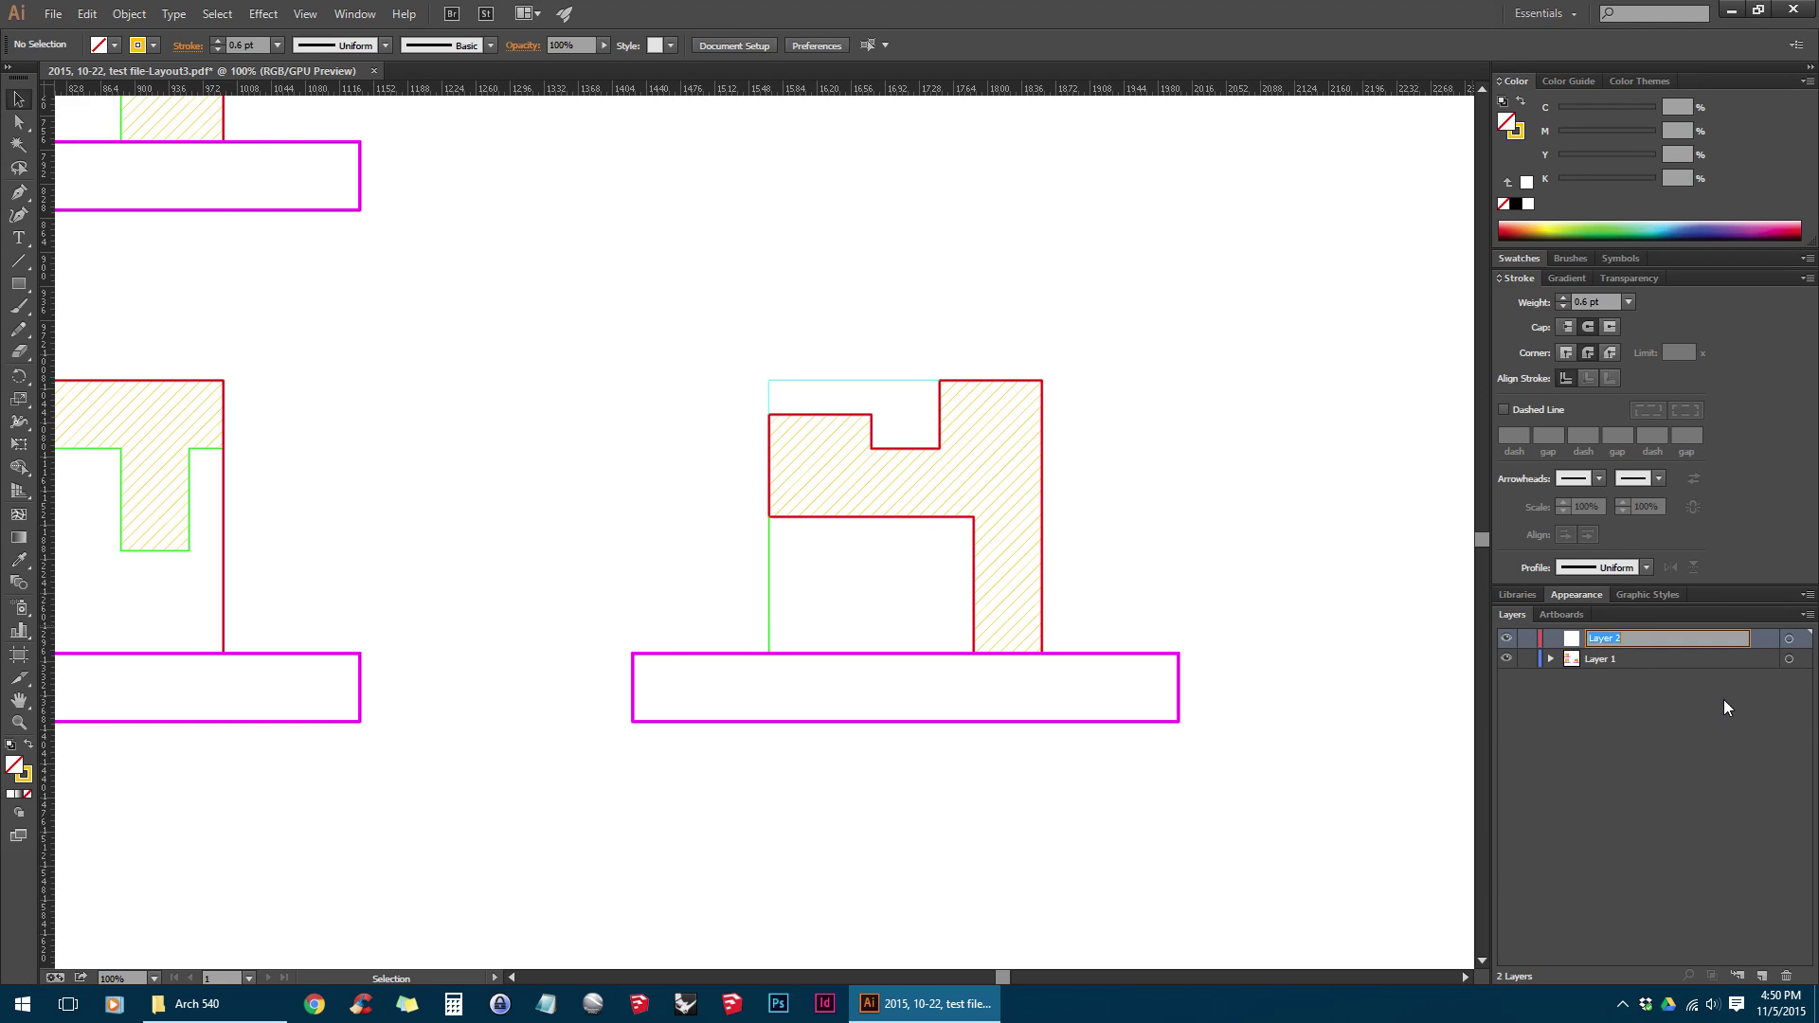
{"action": "type", "text": "Grade"}
{"action": "key", "text": "Return"}
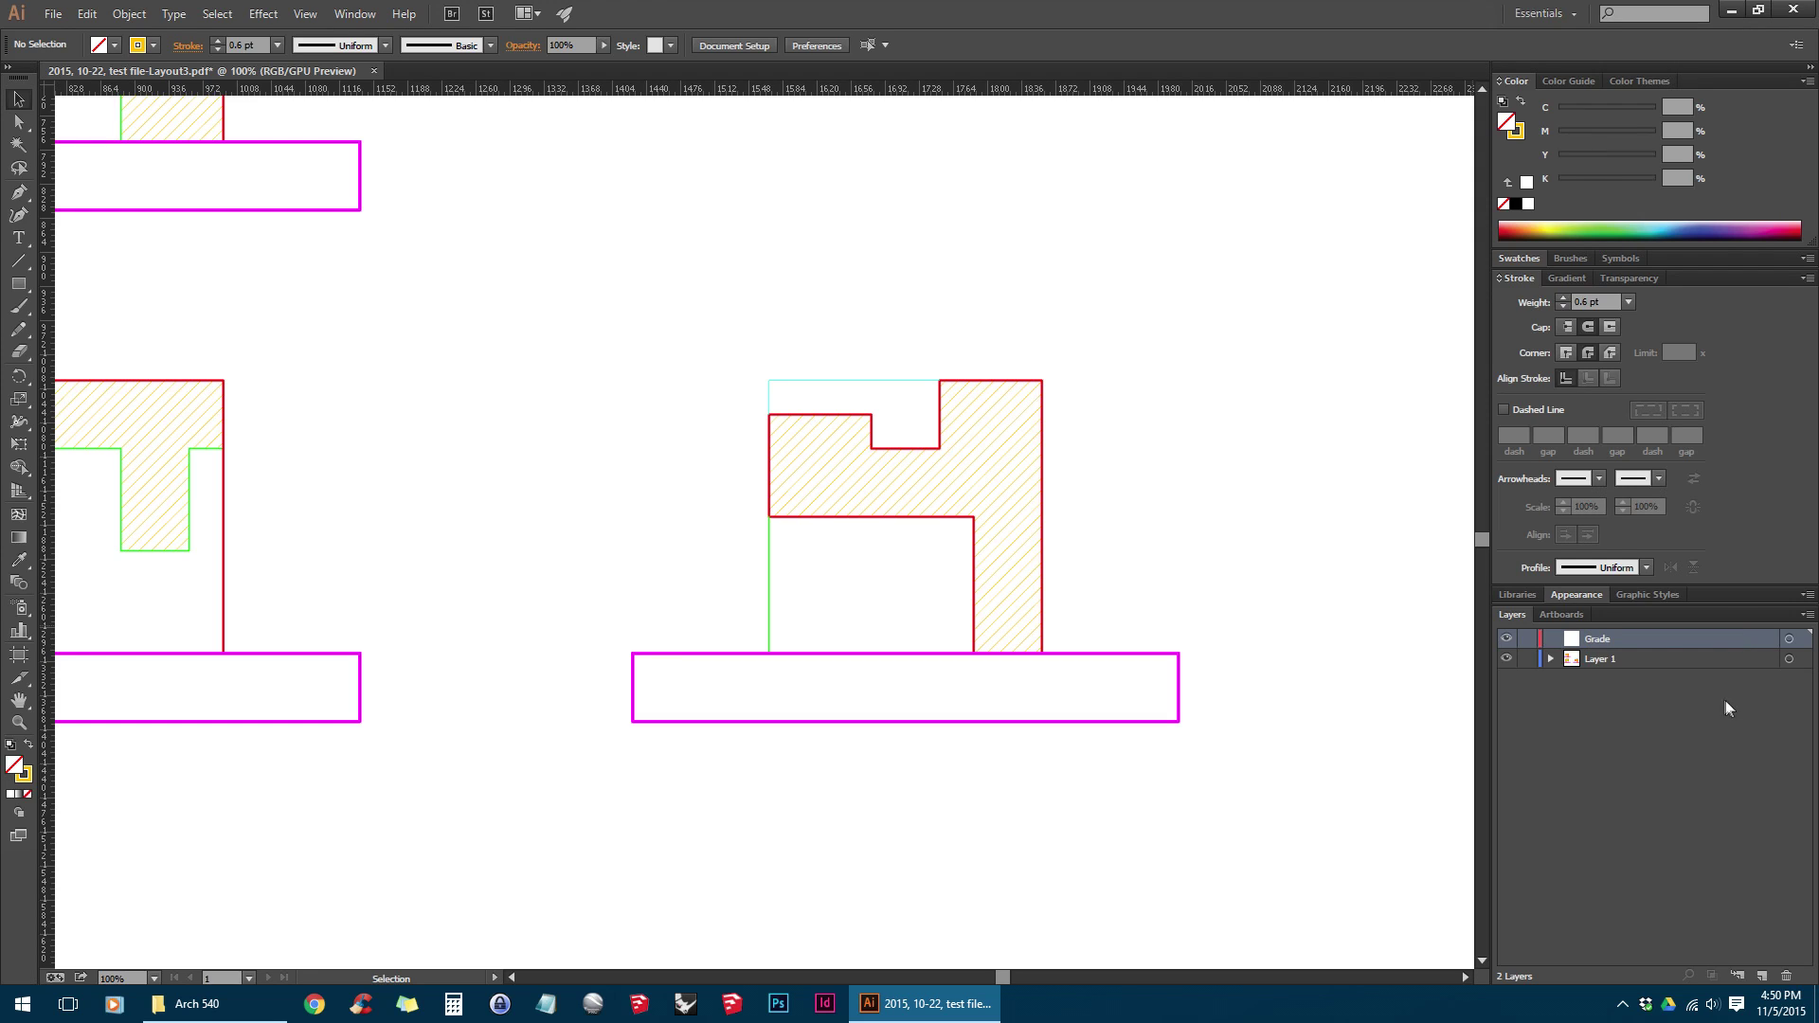
{"action": "left_click", "coordinate": [1762, 977]}
{"action": "double_click", "coordinate": [1608, 640]}
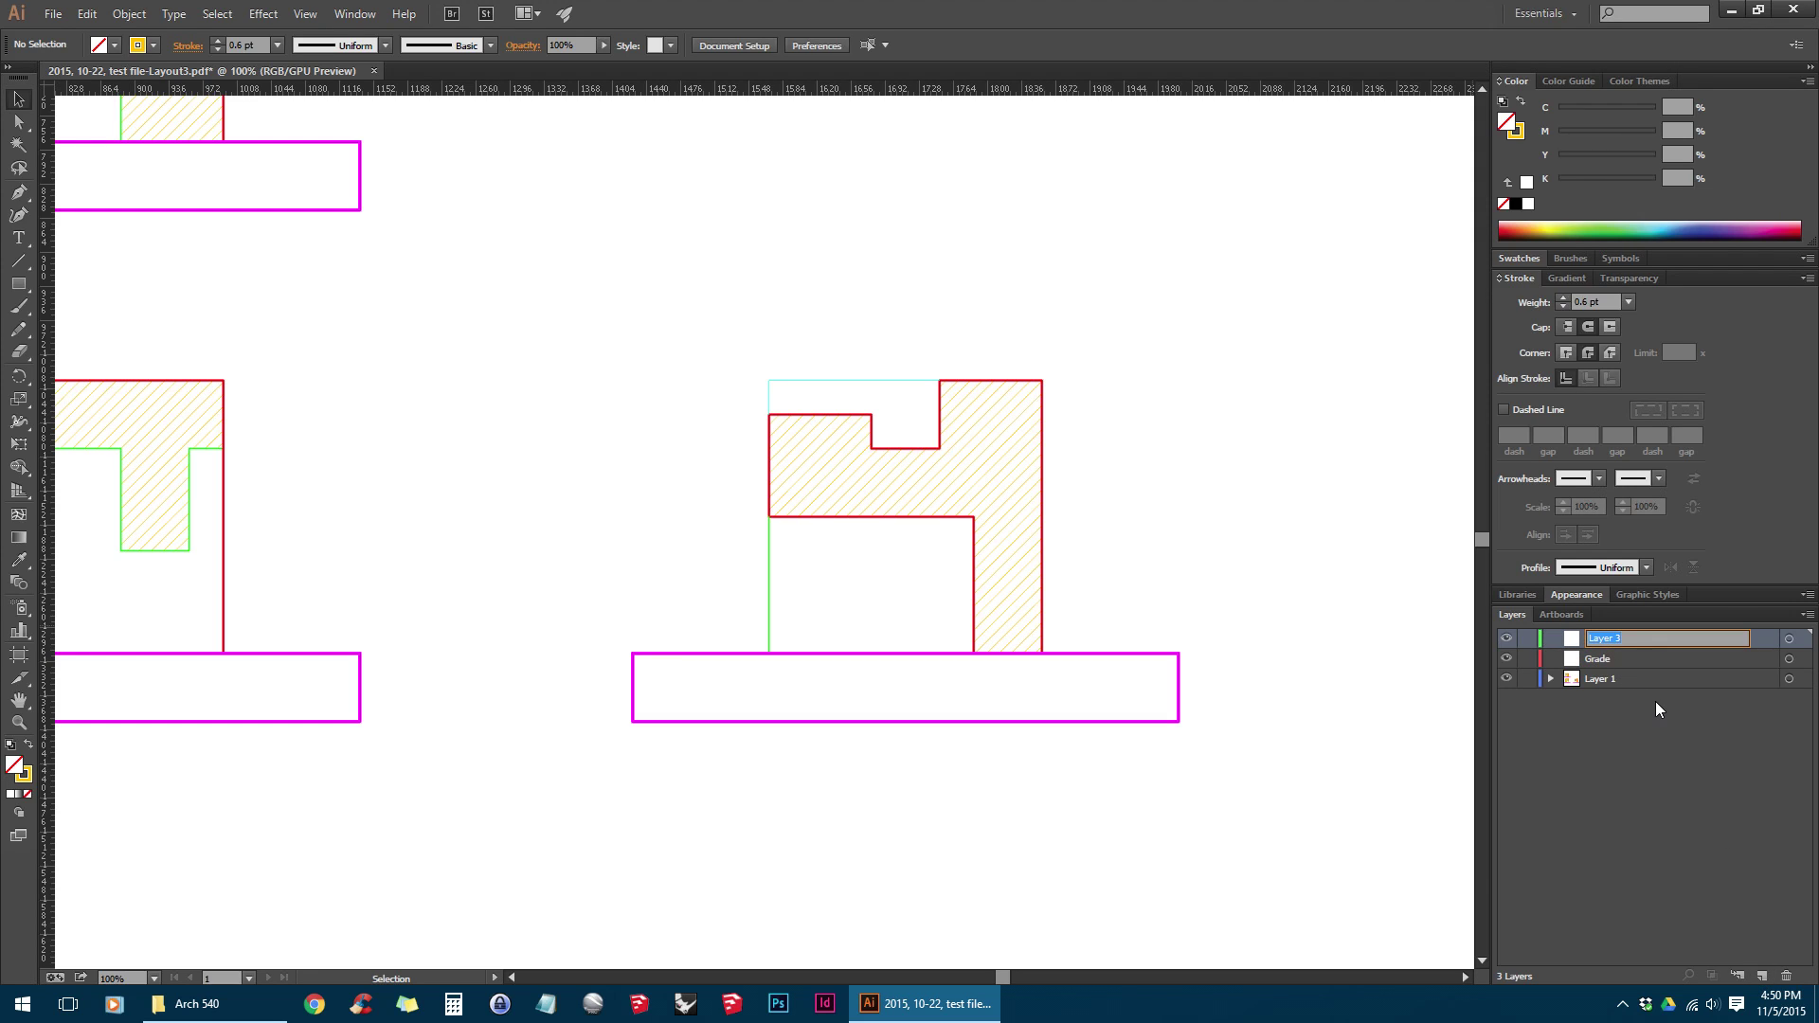
{"action": "type", "text": "Thick"}
{"action": "key", "text": "Return"}
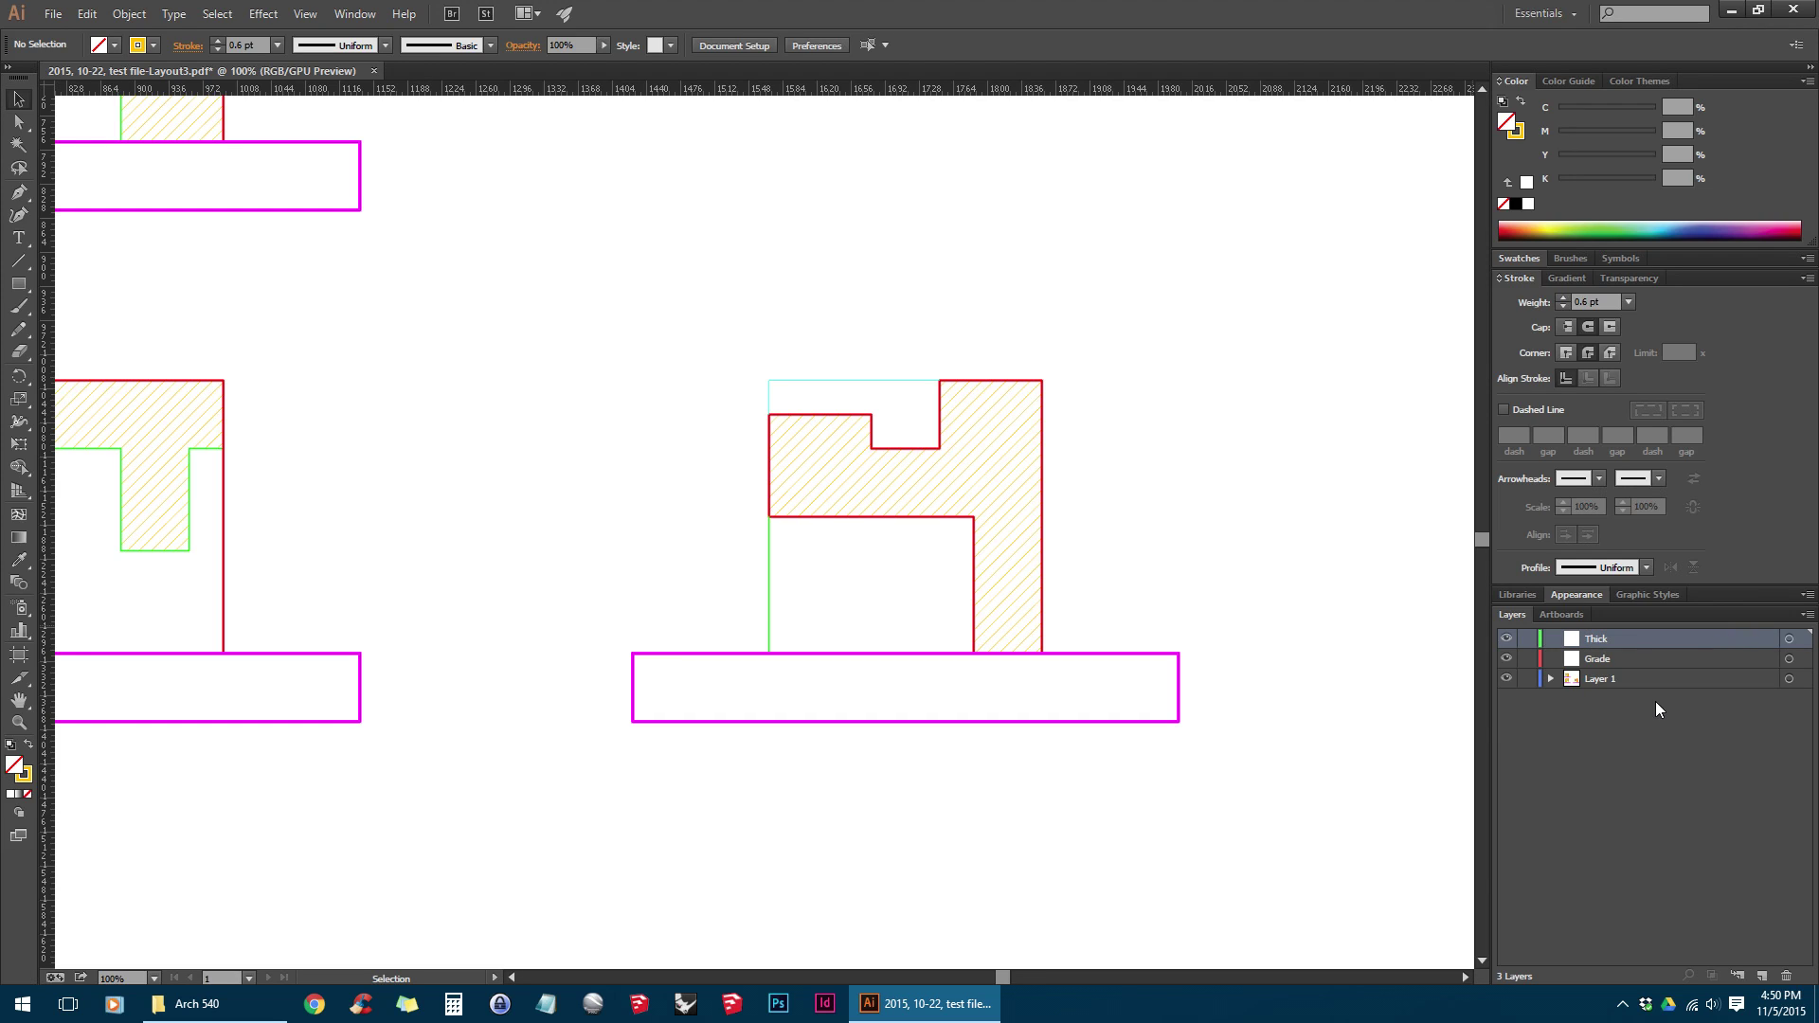
Add three more layers named Medium, Thin and Hatching
{"action": "left_click", "coordinate": [1762, 976]}
{"action": "double_click", "coordinate": [1606, 638]}
{"action": "type", "text": "Medium"}
{"action": "key", "text": "Return"}
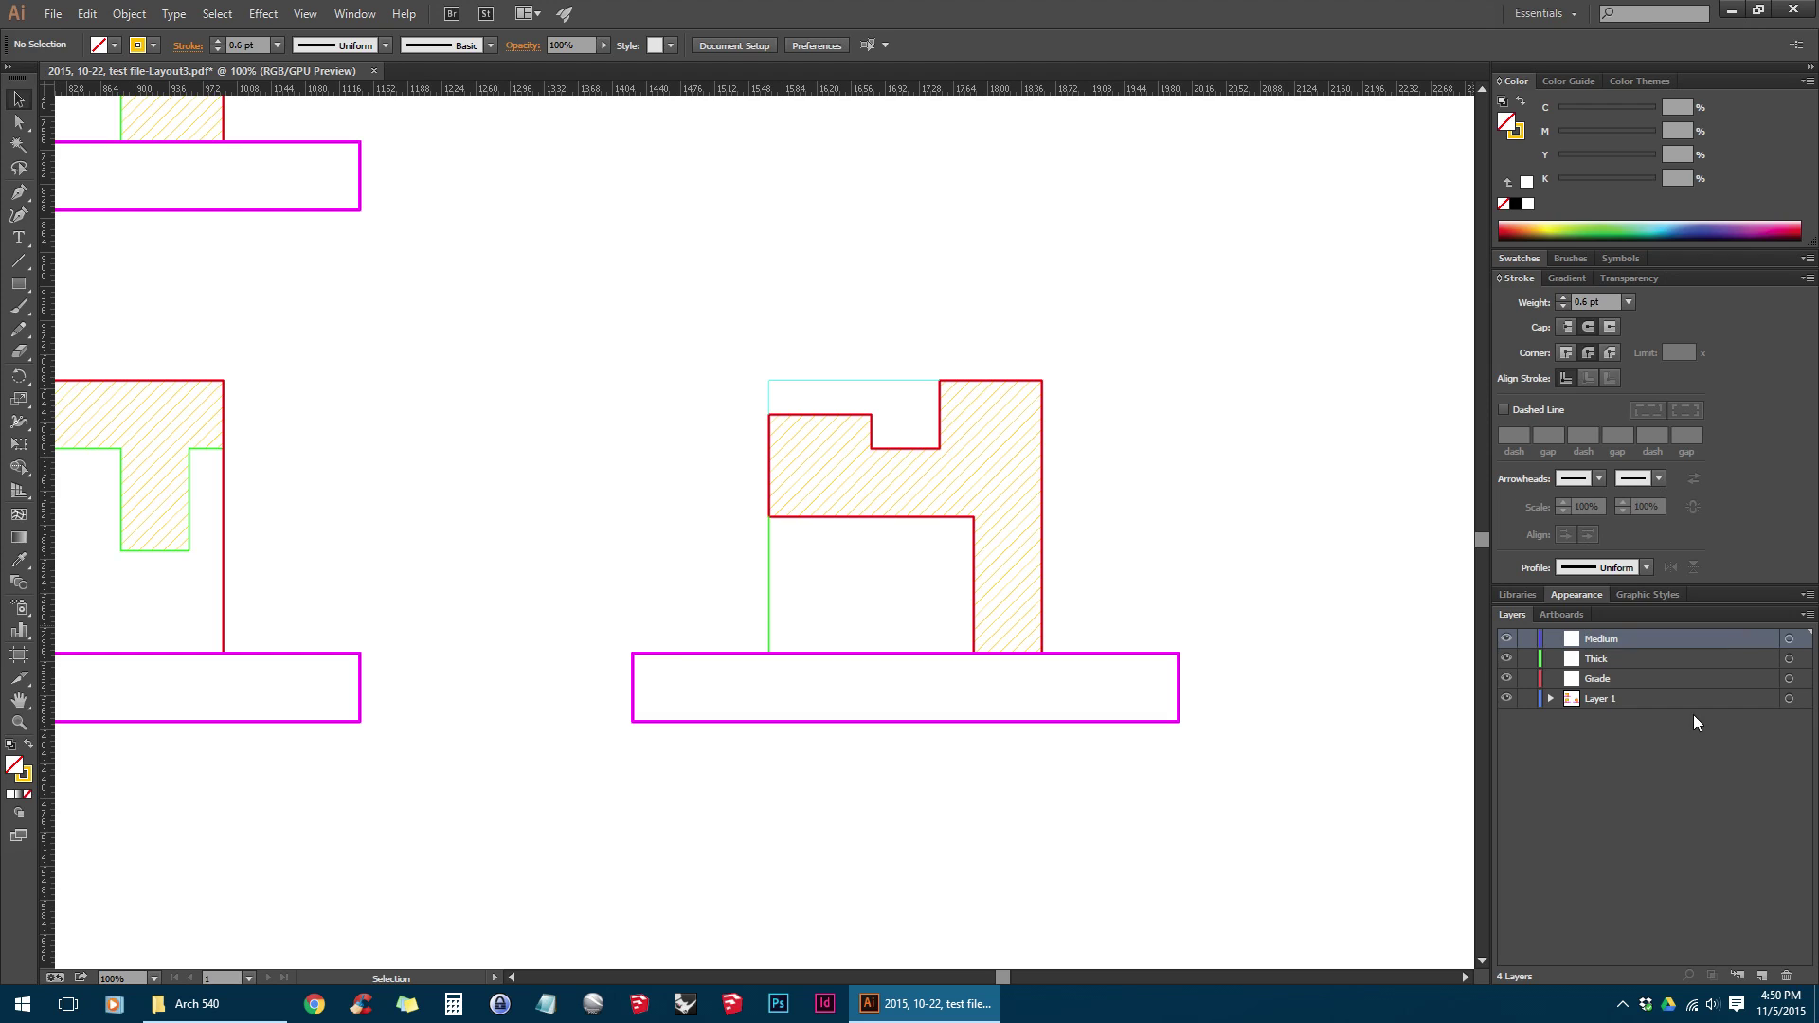
{"action": "left_click", "coordinate": [1762, 977]}
{"action": "double_click", "coordinate": [1602, 639]}
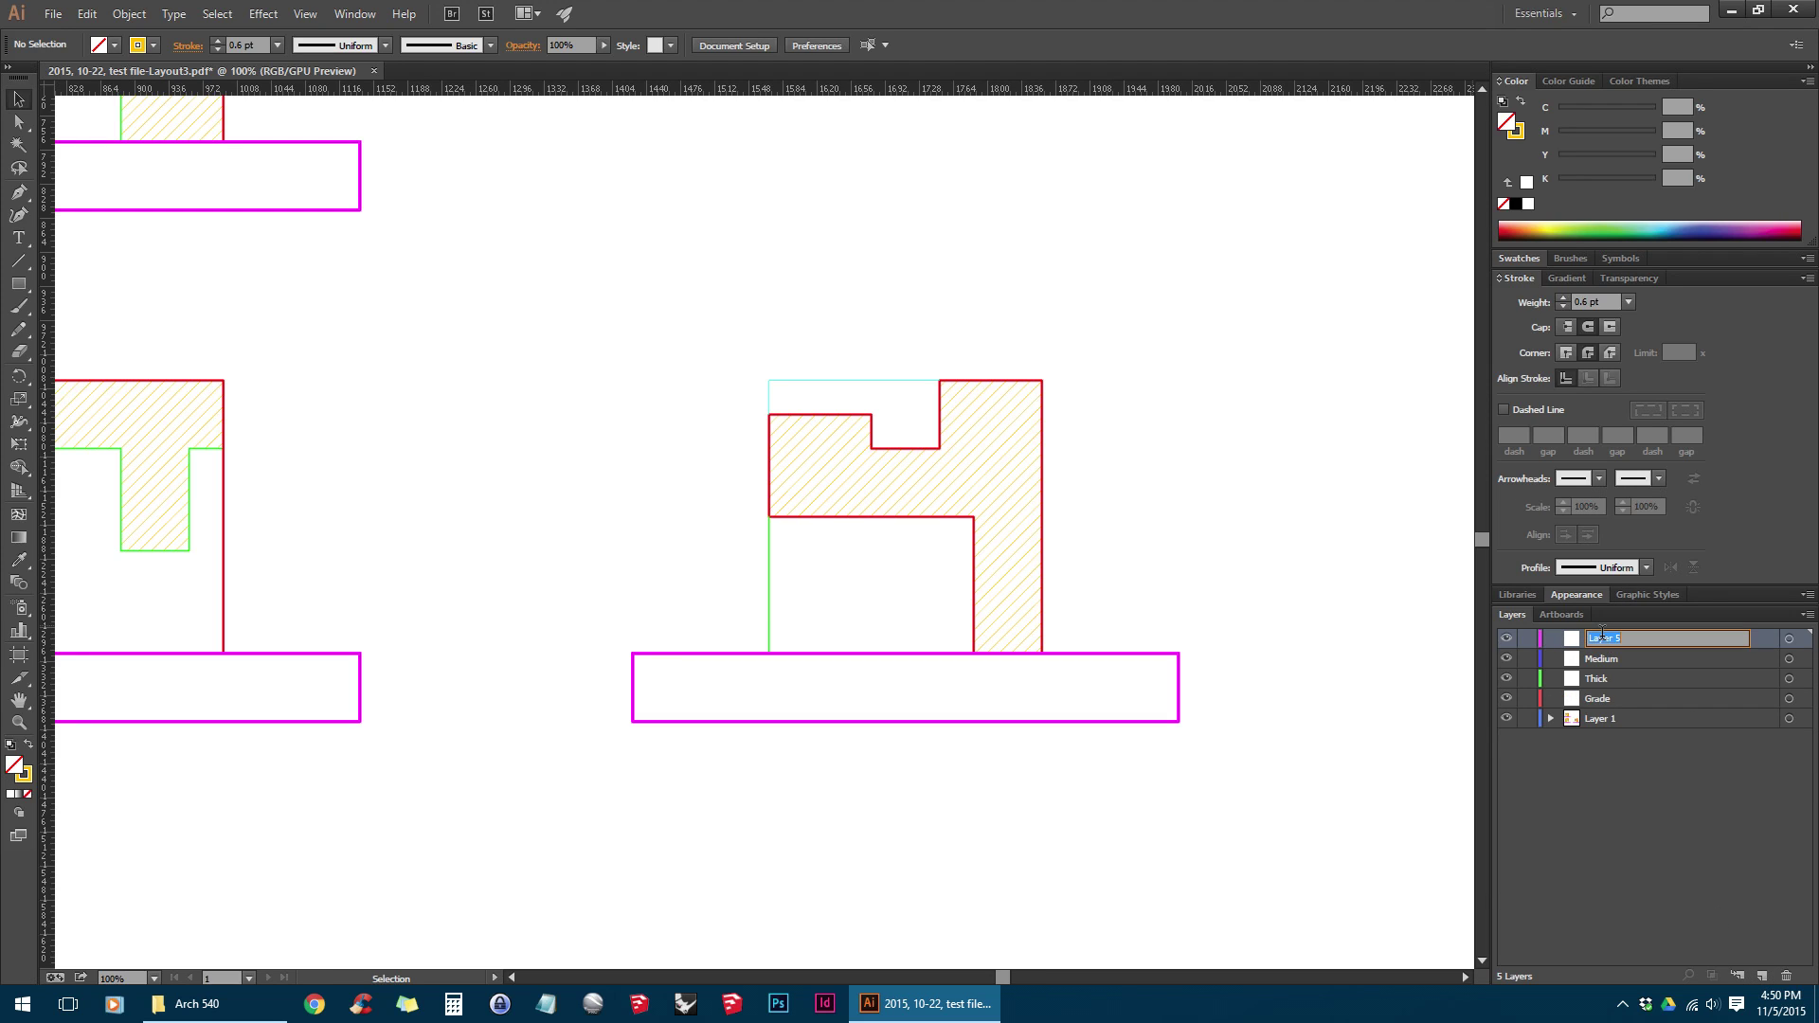
{"action": "type", "text": "Thin"}
{"action": "key", "text": "Return"}
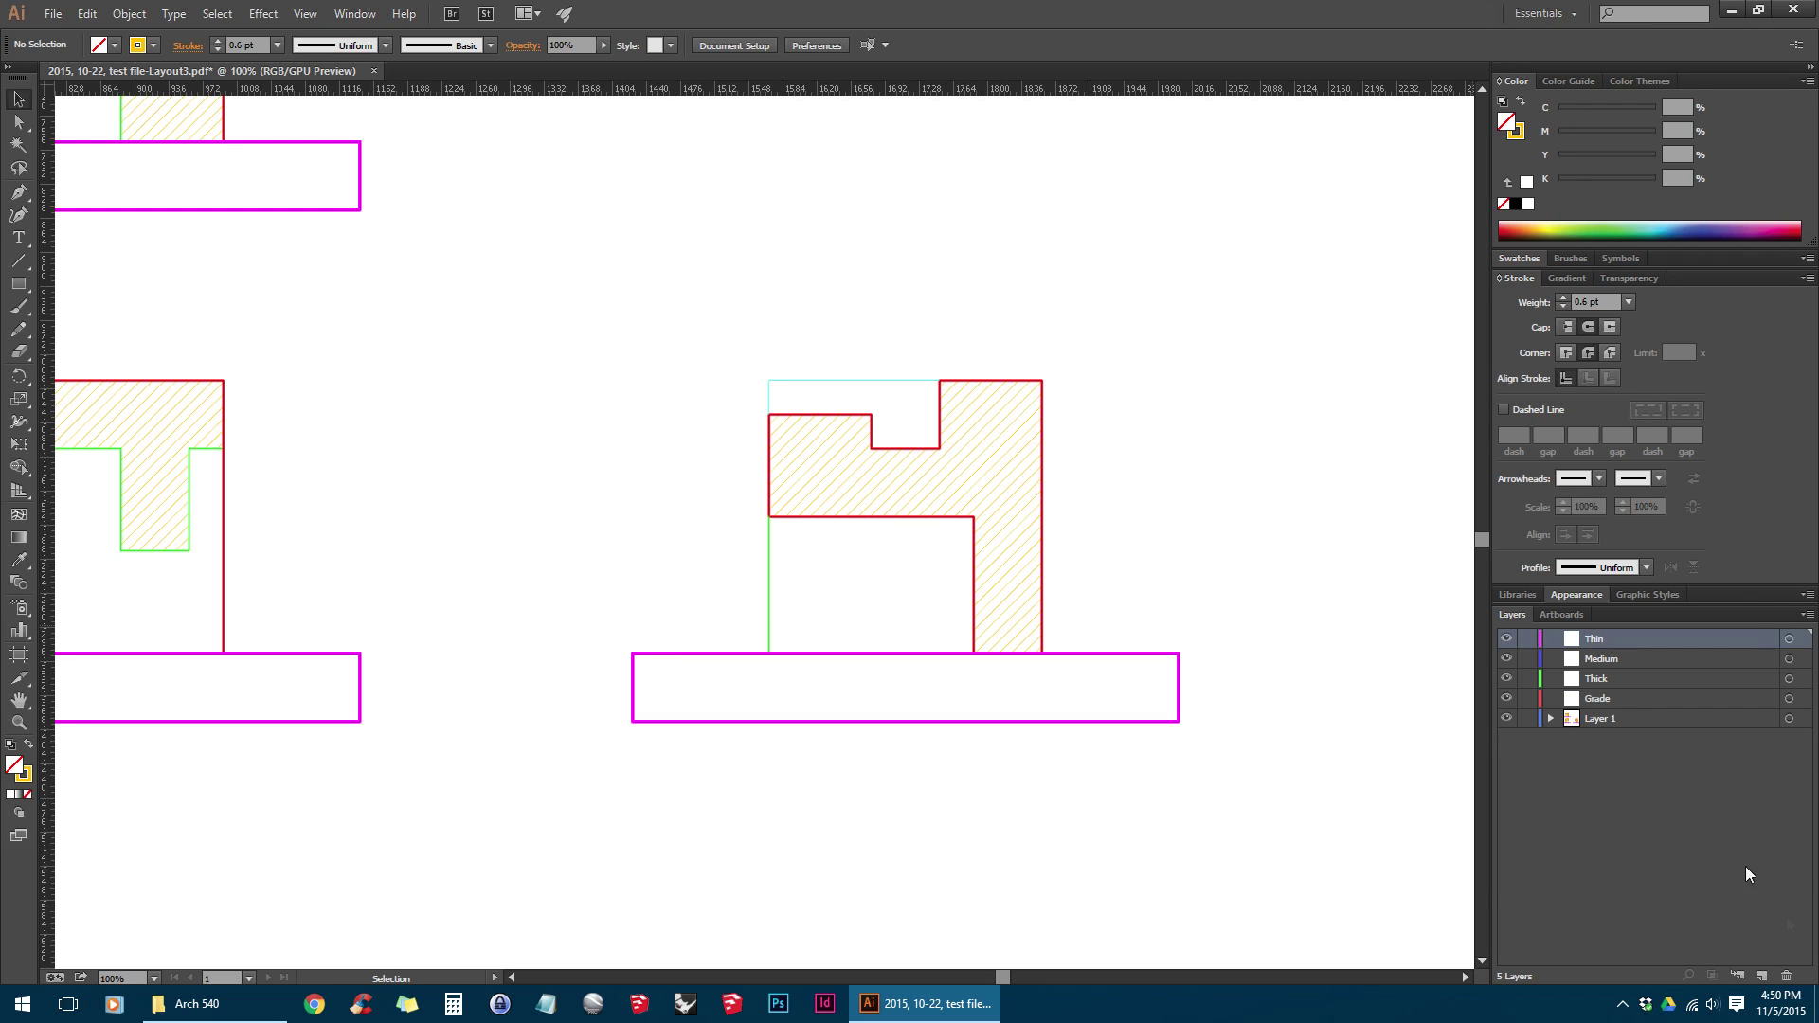
{"action": "left_click", "coordinate": [1762, 976]}
{"action": "double_click", "coordinate": [1609, 639]}
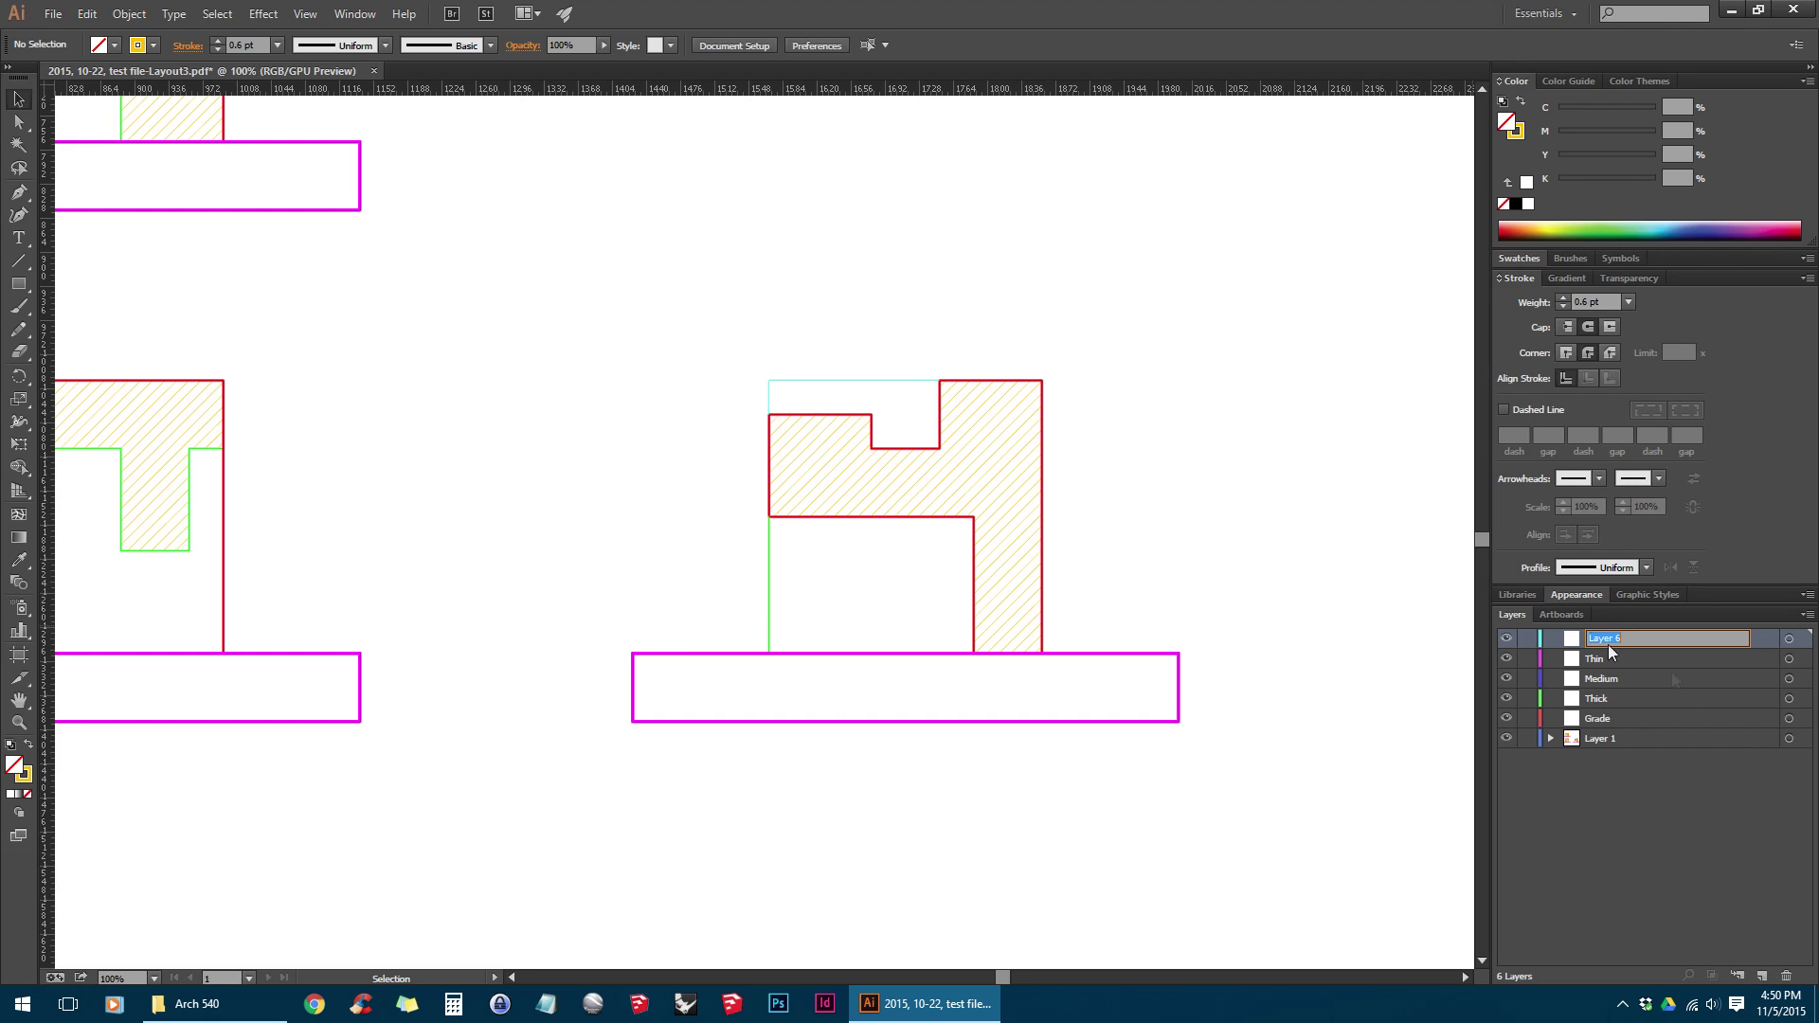
{"action": "type", "text": "Hatrching"}
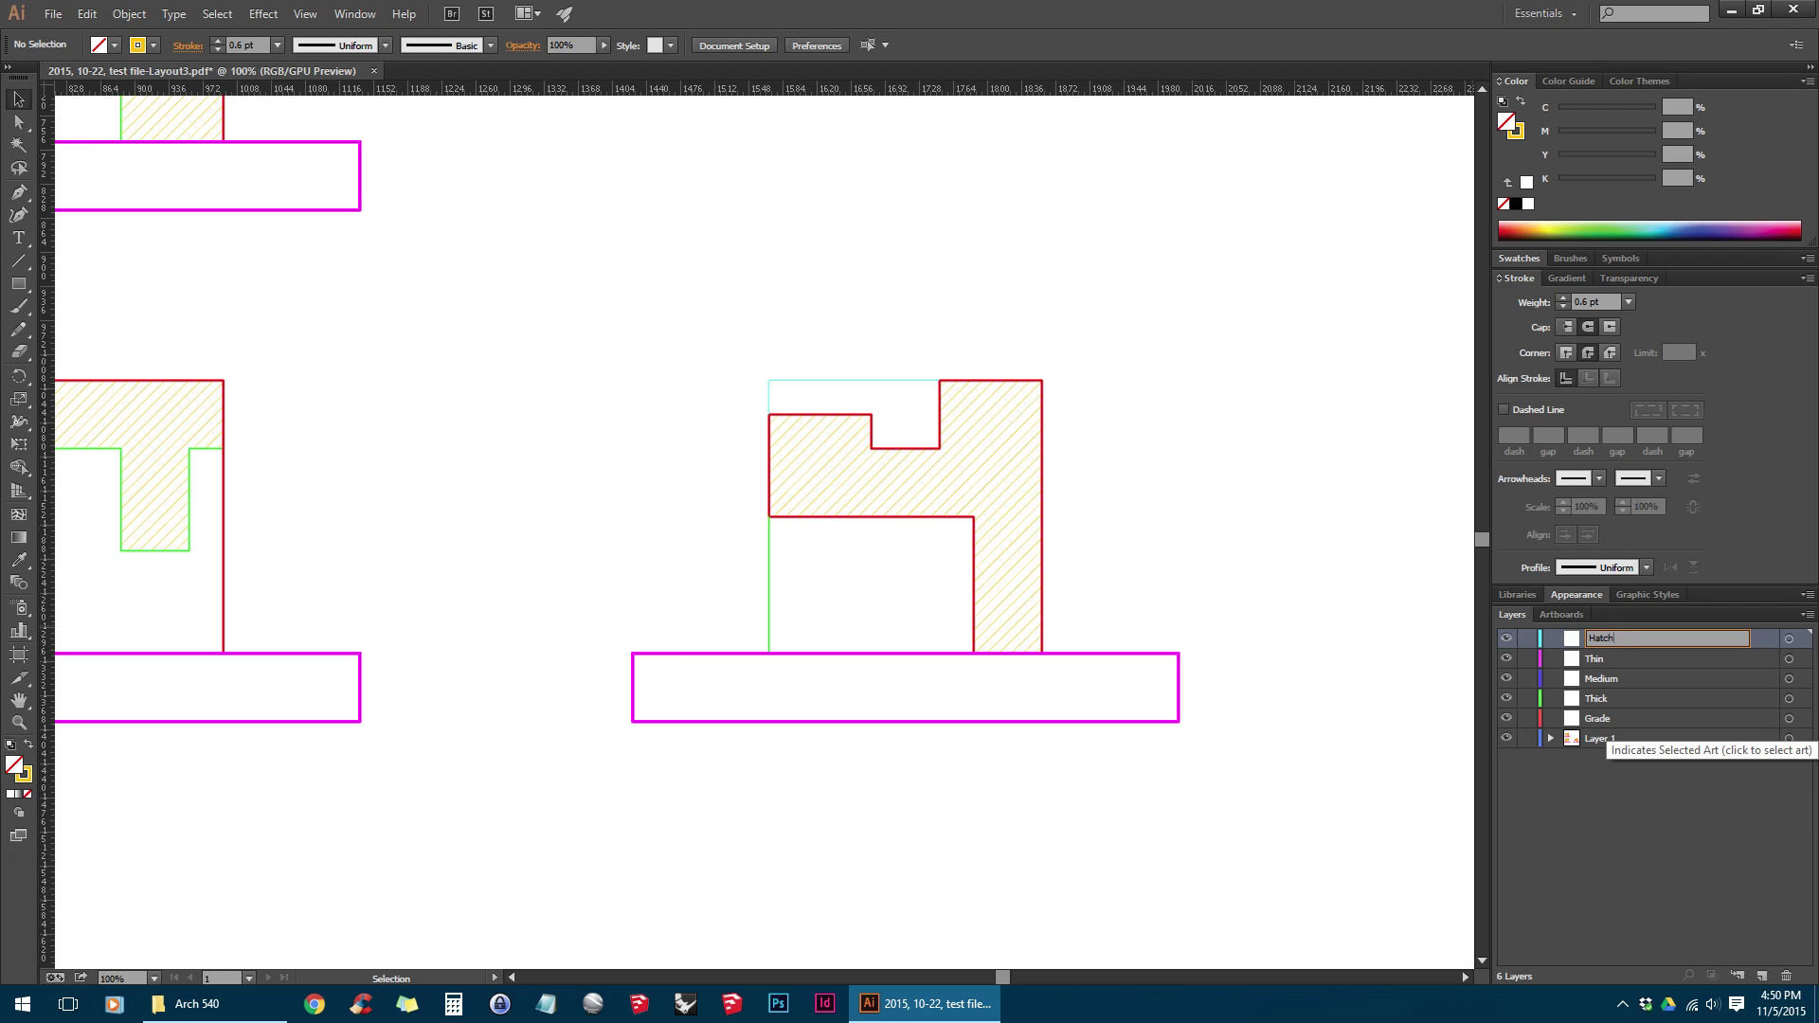
{"action": "type", "text": "ing"}
{"action": "key", "text": "Return"}
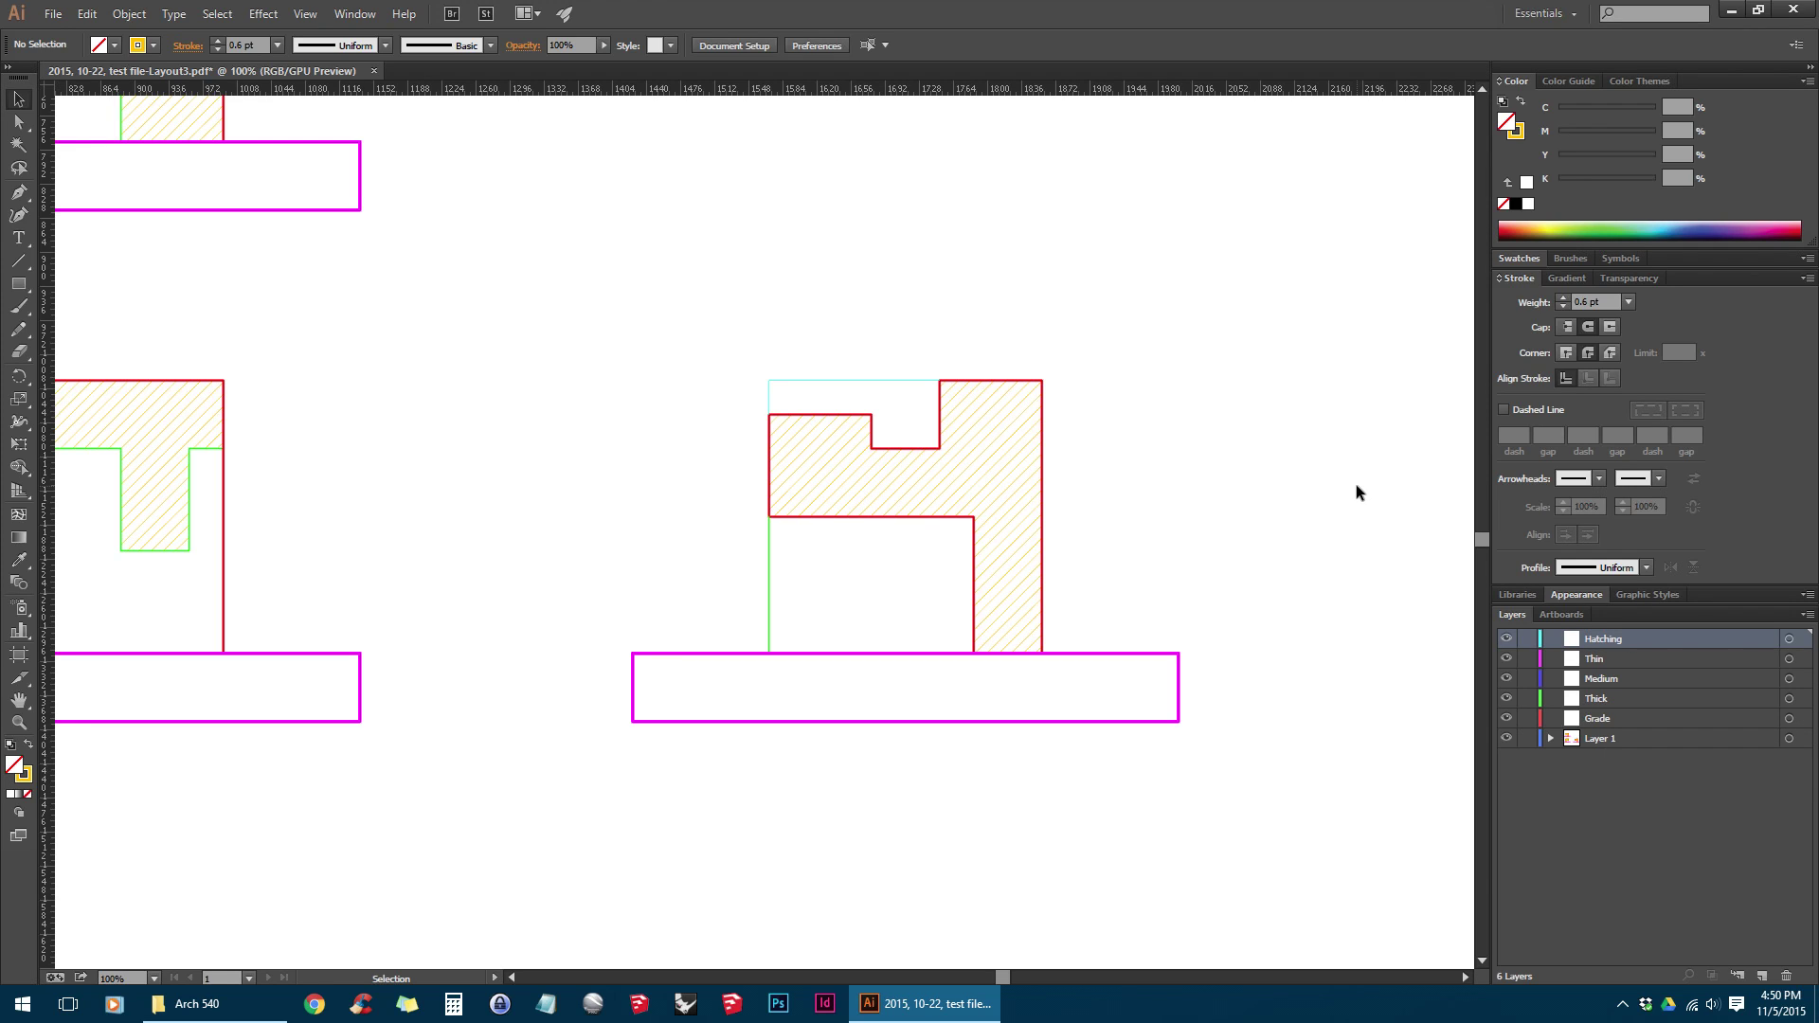
Select all magenta ground rectangles with Select > Same > Stroke Color
{"action": "left_click_drag", "start_coordinate": [812, 478], "coordinate": [860, 483]}
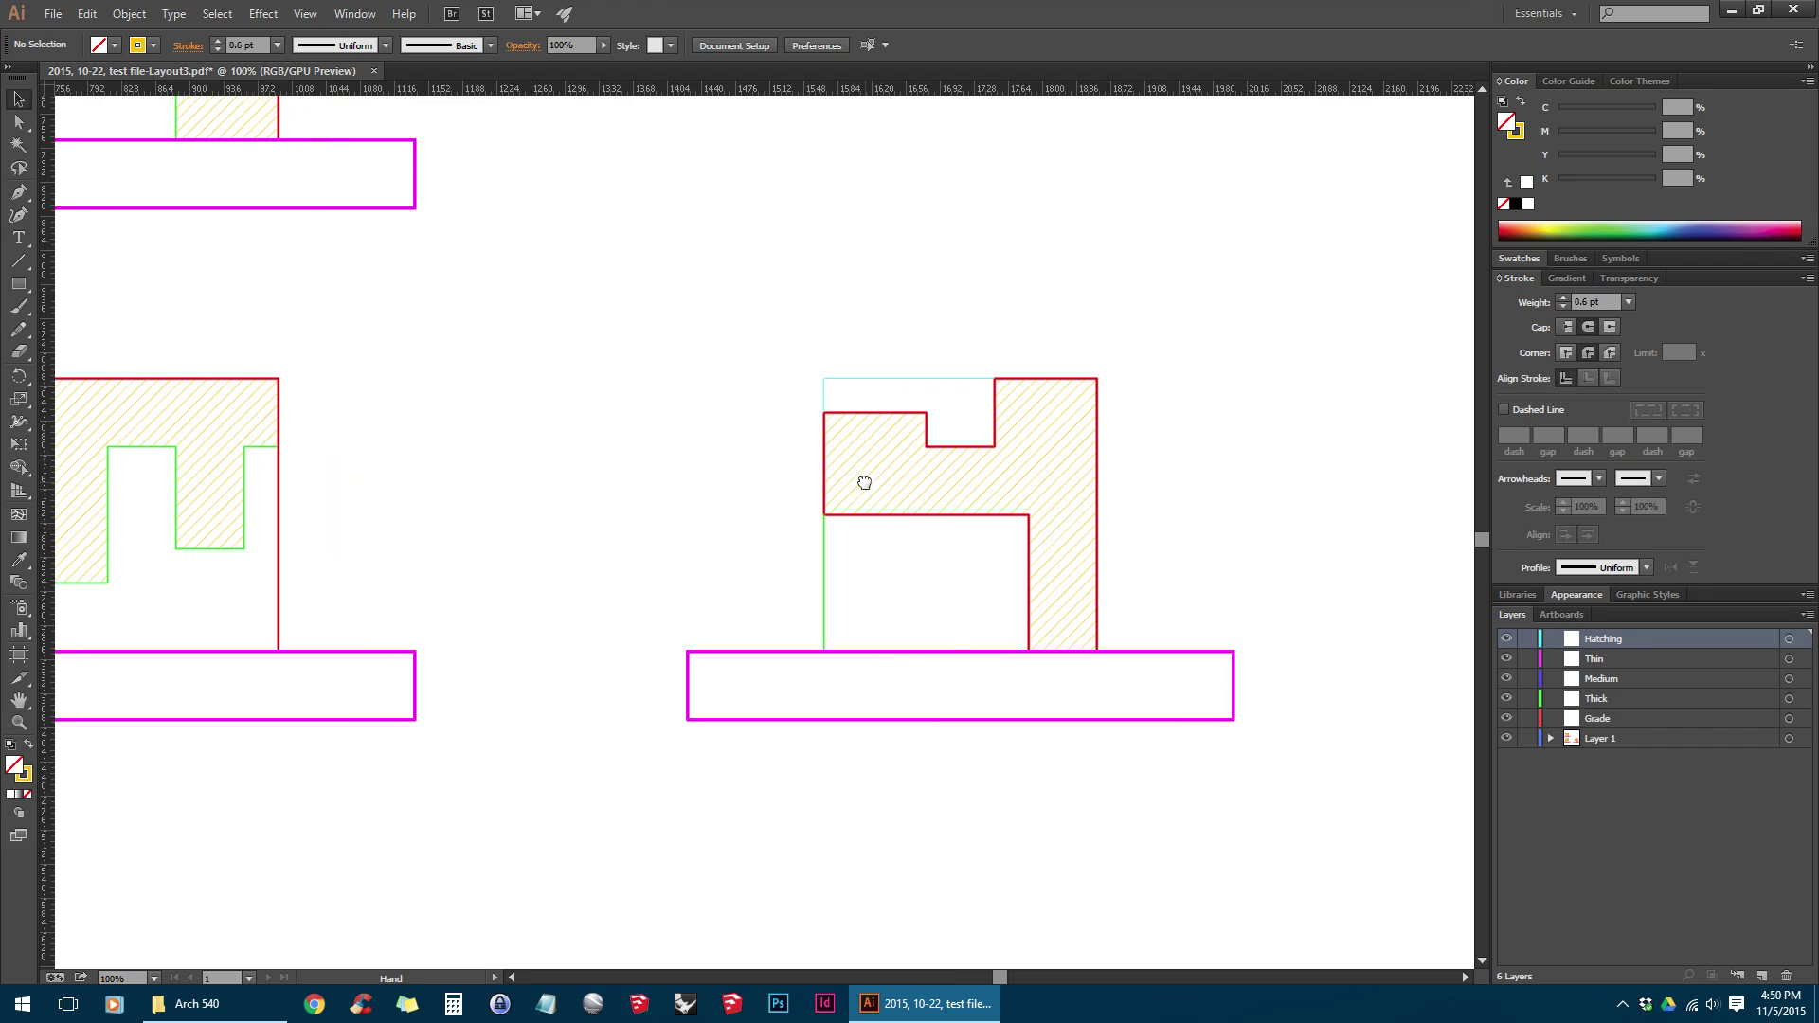
{"action": "left_click", "coordinate": [962, 654]}
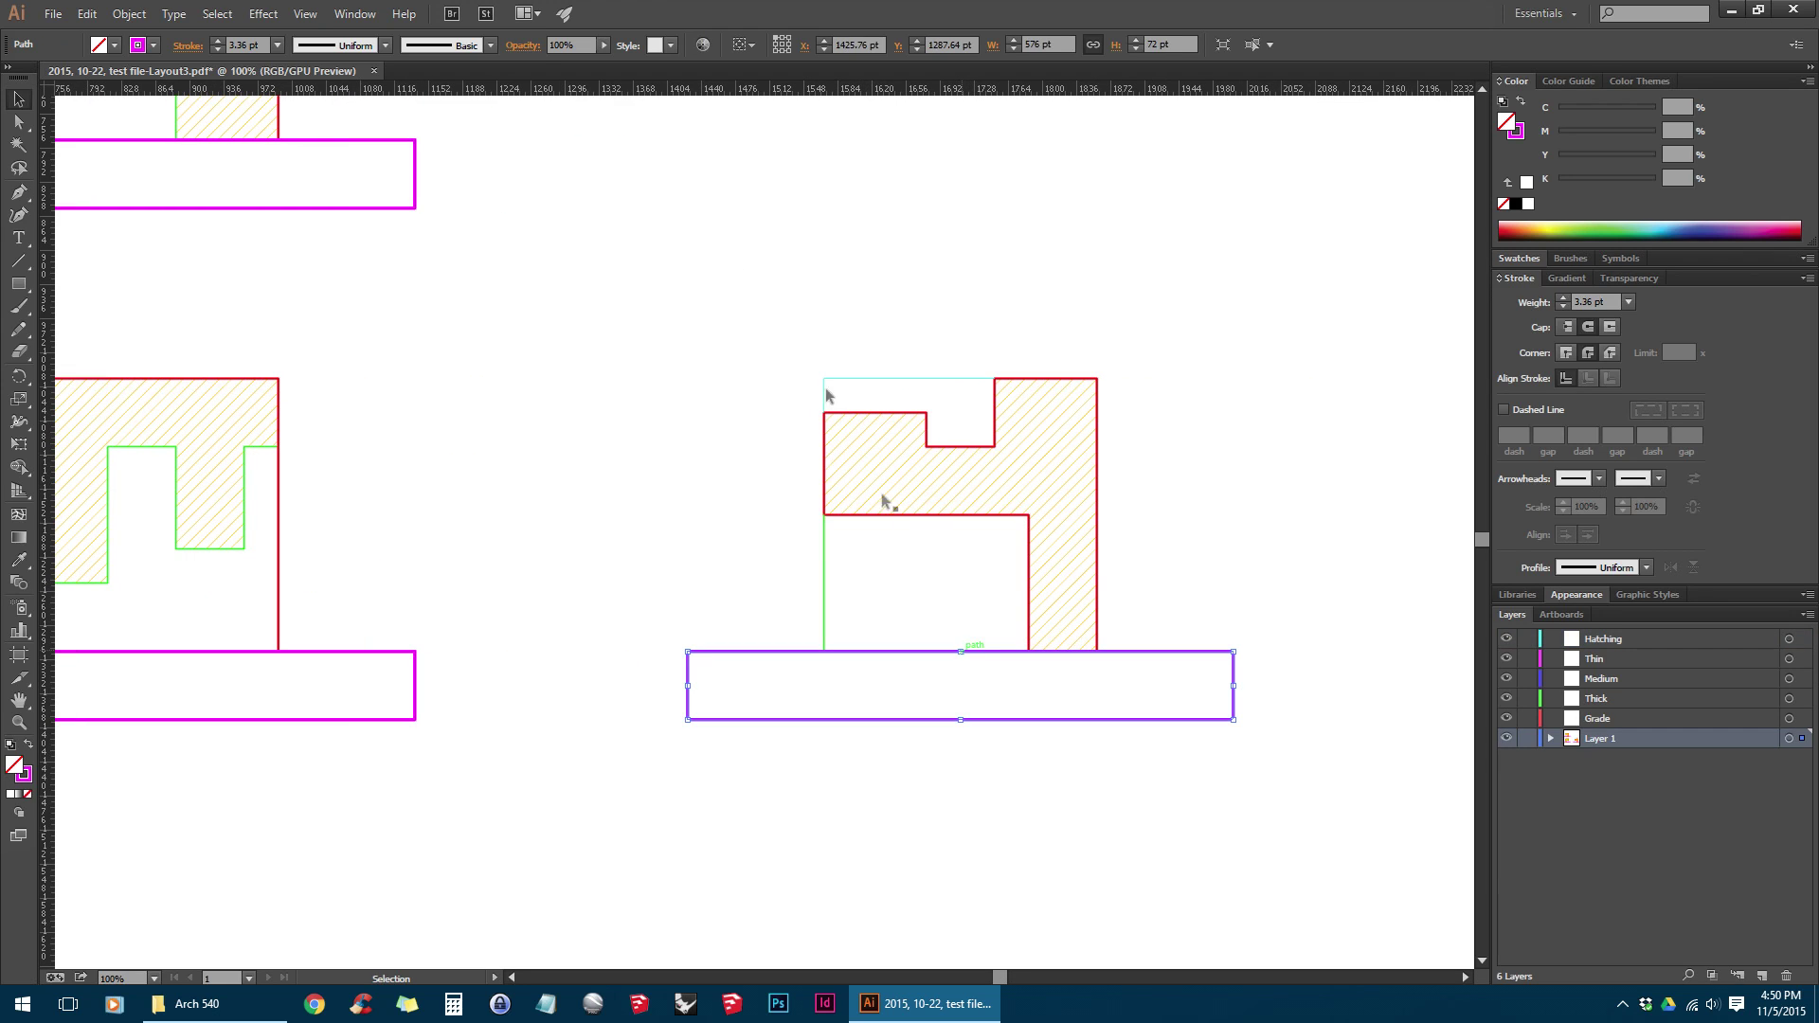
{"action": "left_click", "coordinate": [230, 10]}
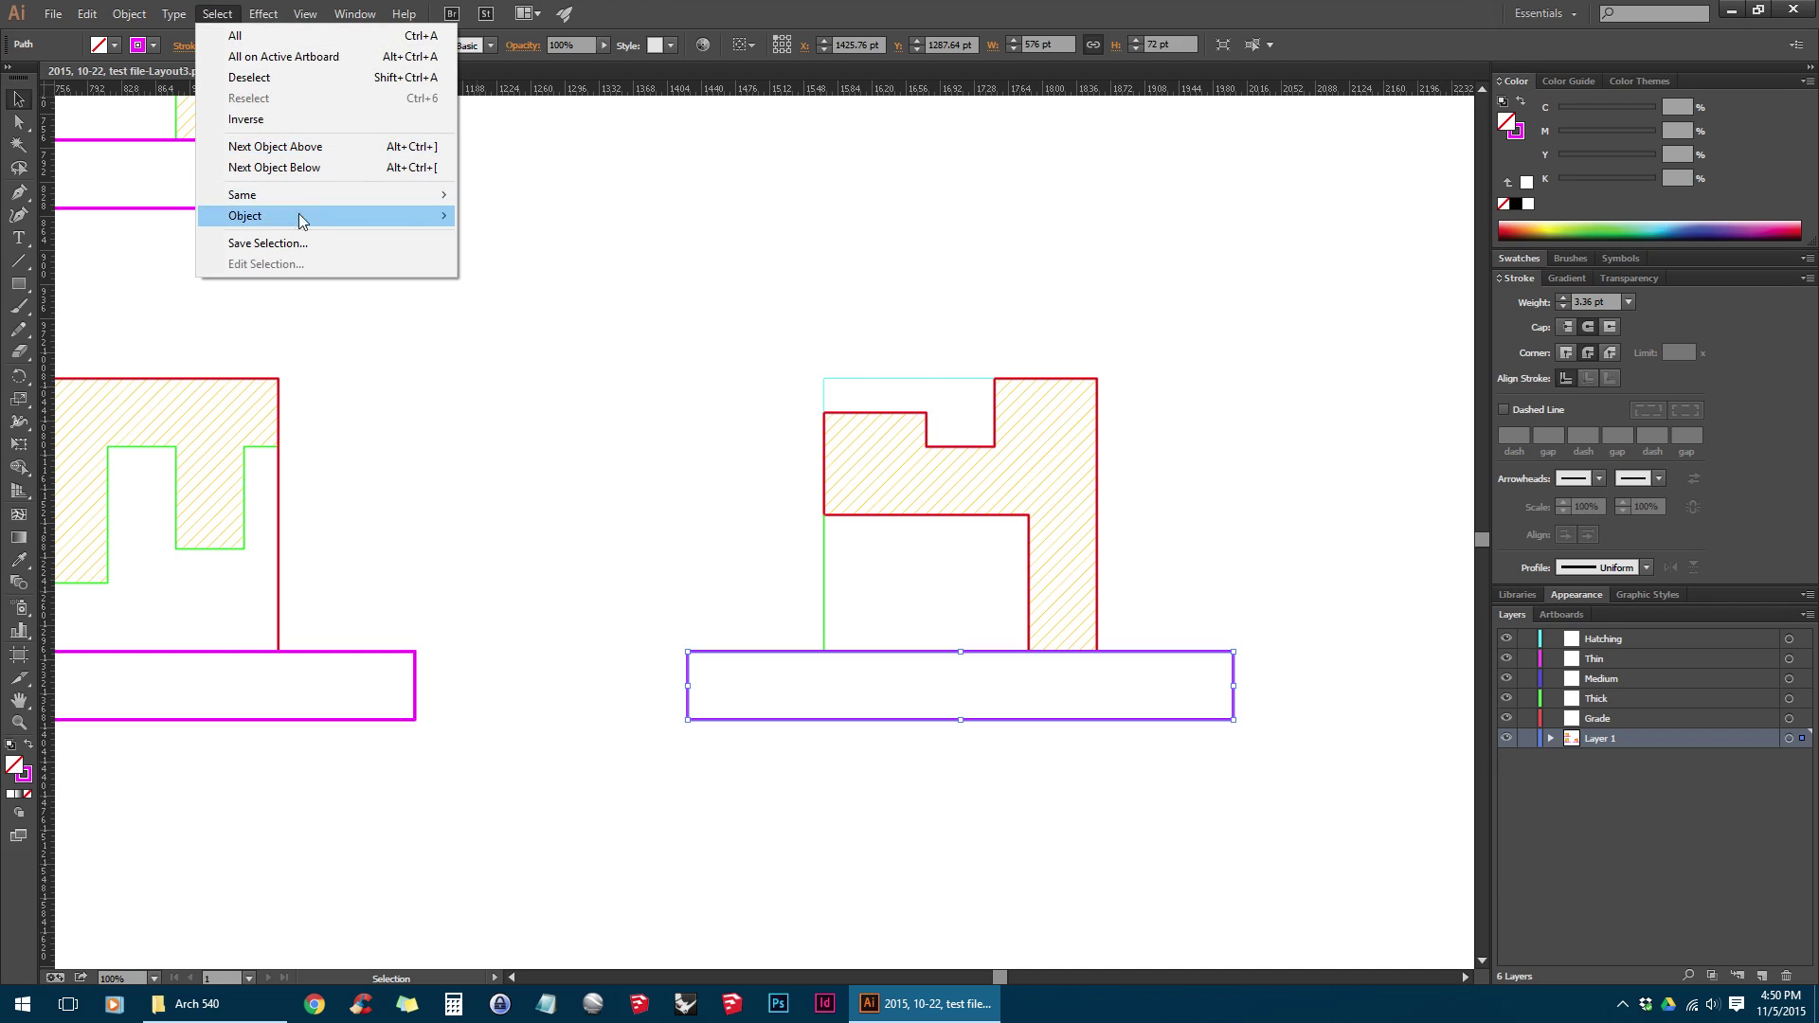
{"action": "mouse_move", "coordinate": [316, 194]}
{"action": "left_click", "coordinate": [576, 196]}
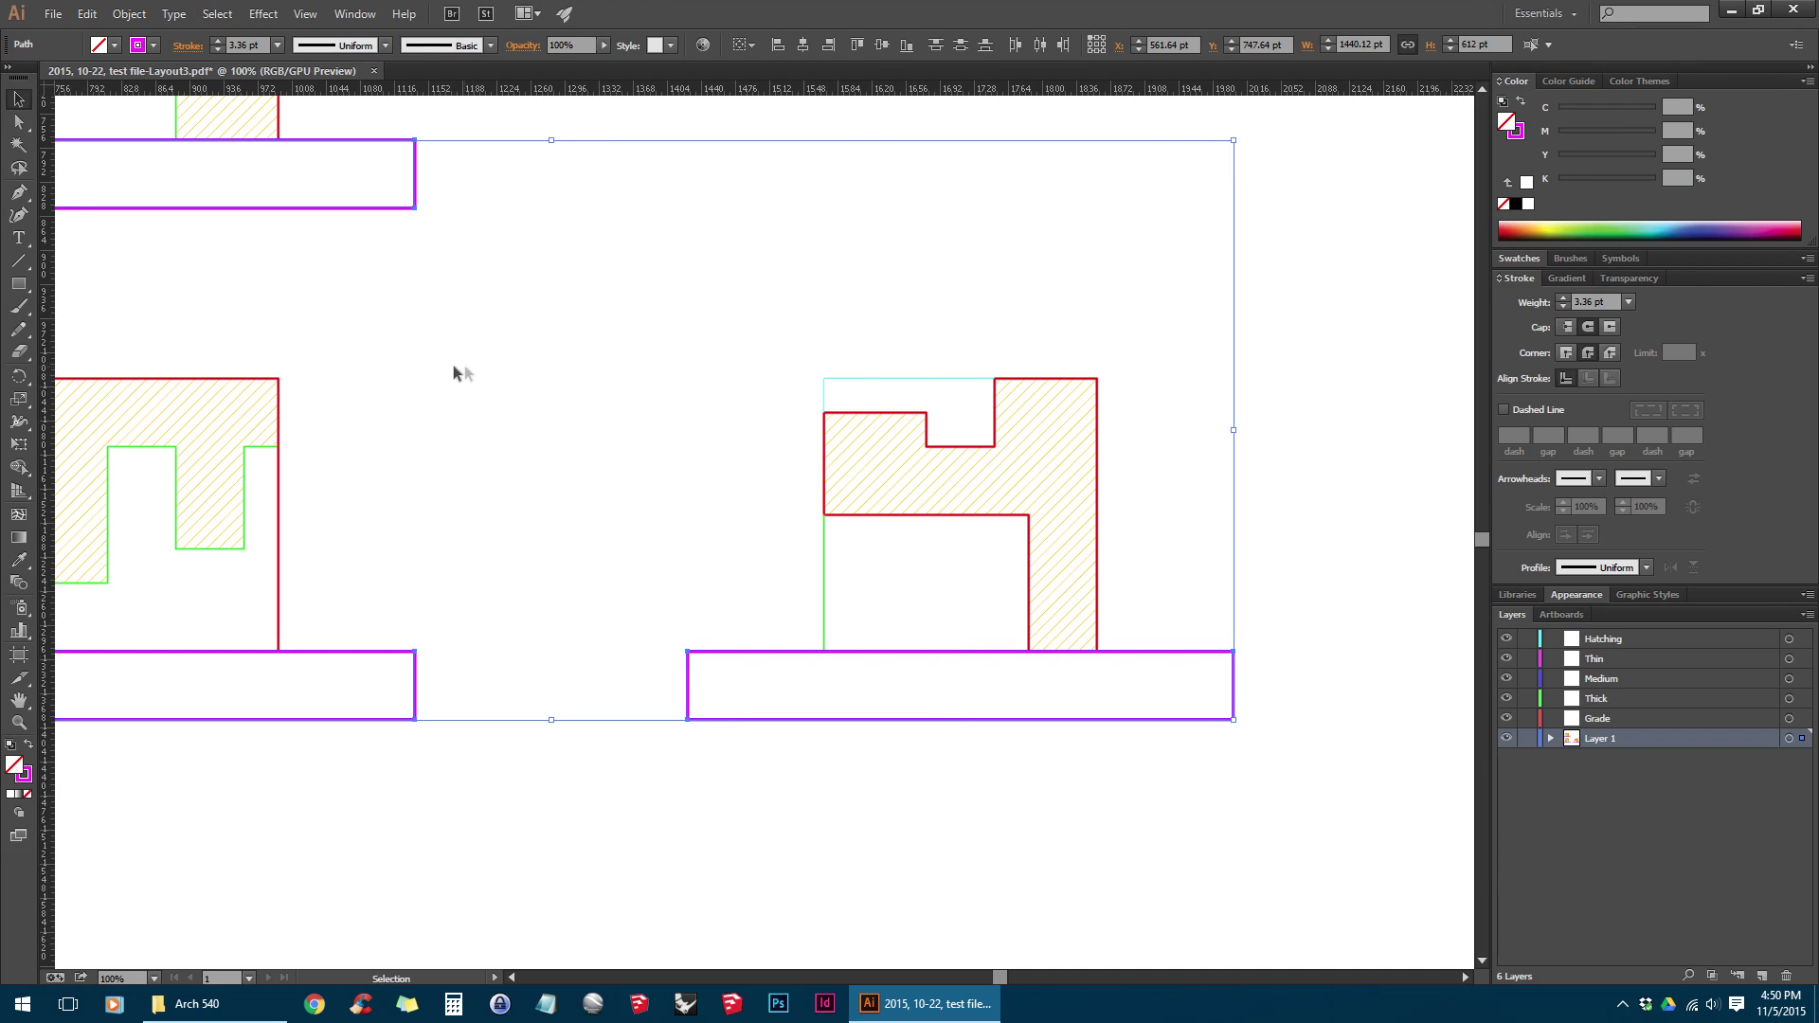
{"action": "left_click", "coordinate": [426, 325]}
{"action": "left_click_drag", "start_coordinate": [427, 325], "coordinate": [844, 402]}
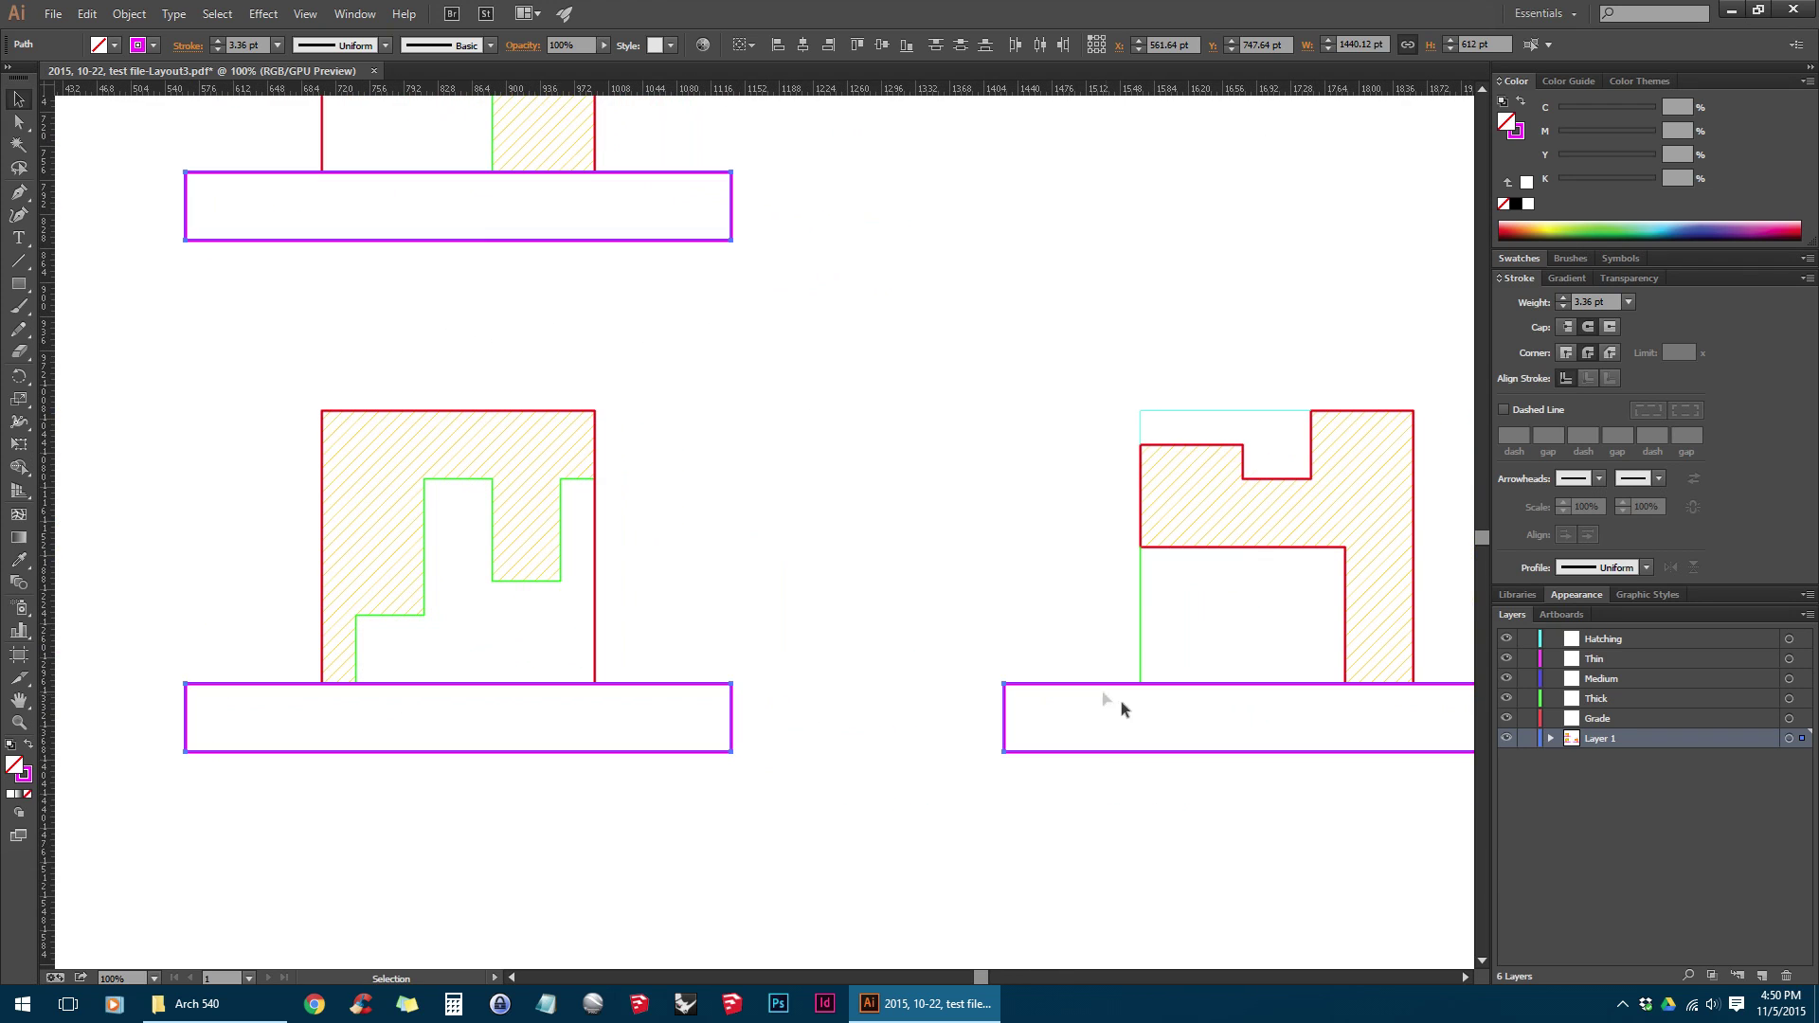
{"action": "key", "text": "ctrl+z"}
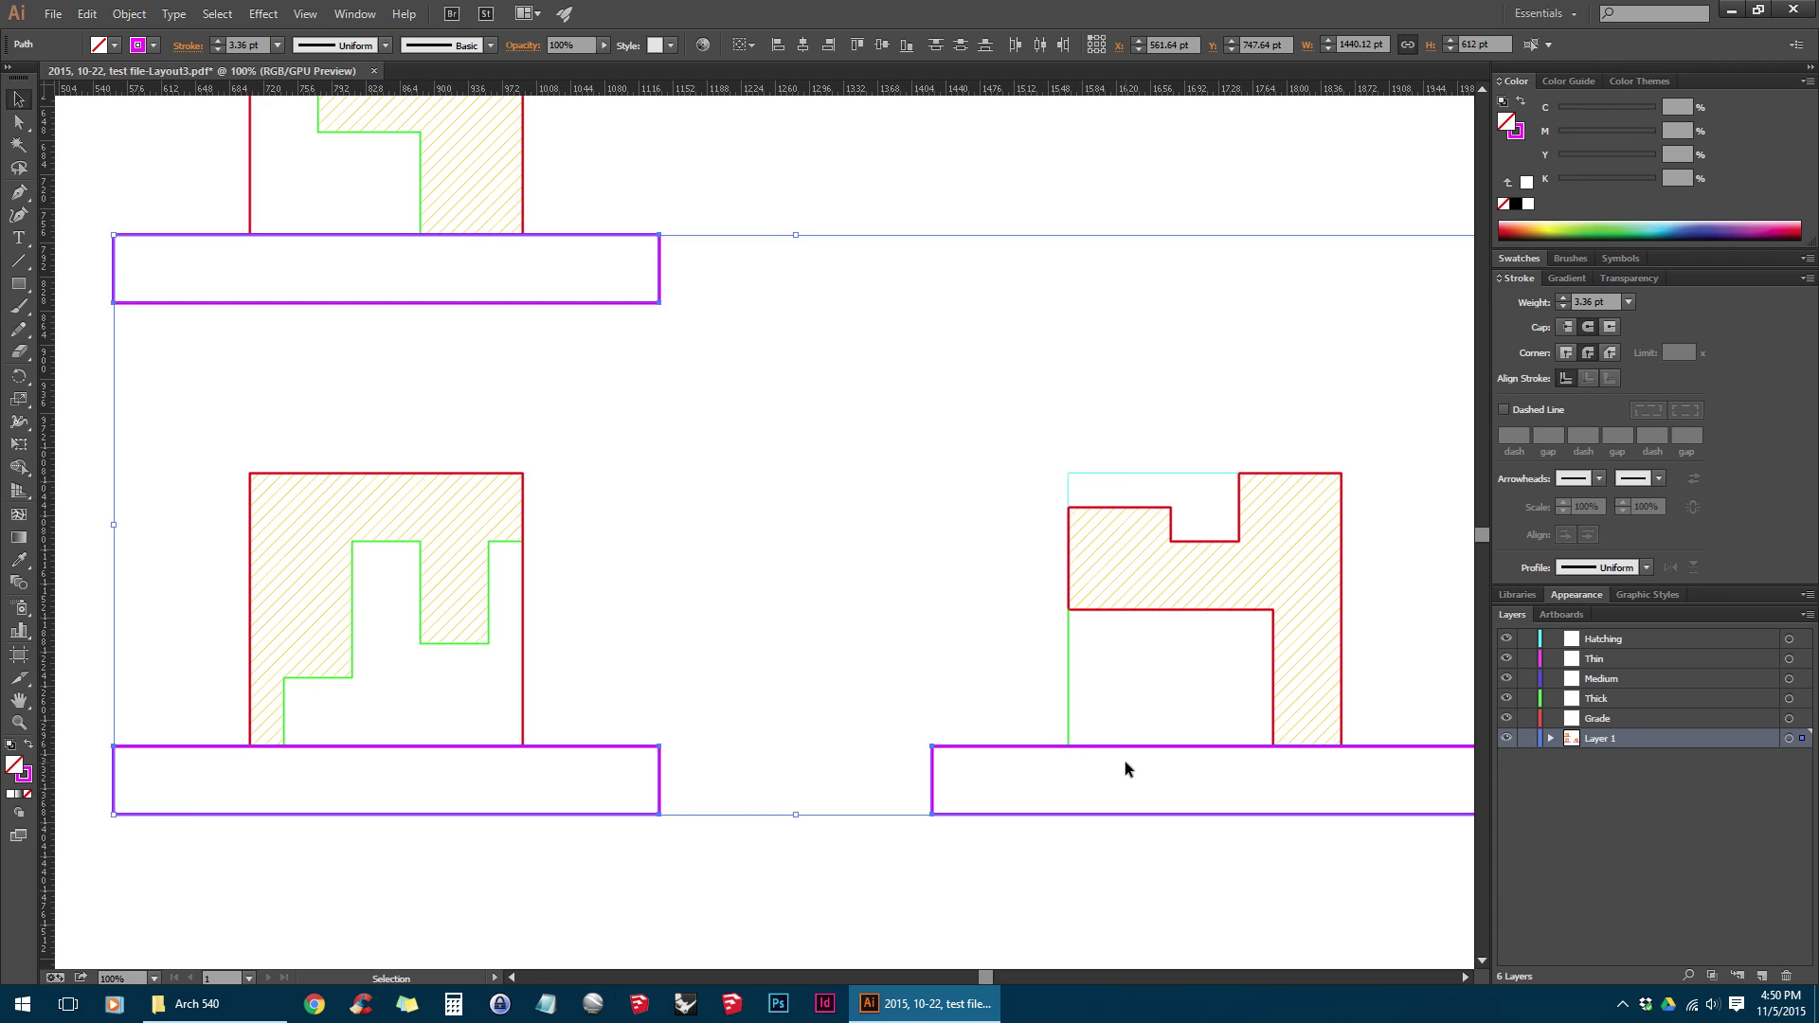
{"action": "key", "text": "ctrl+z"}
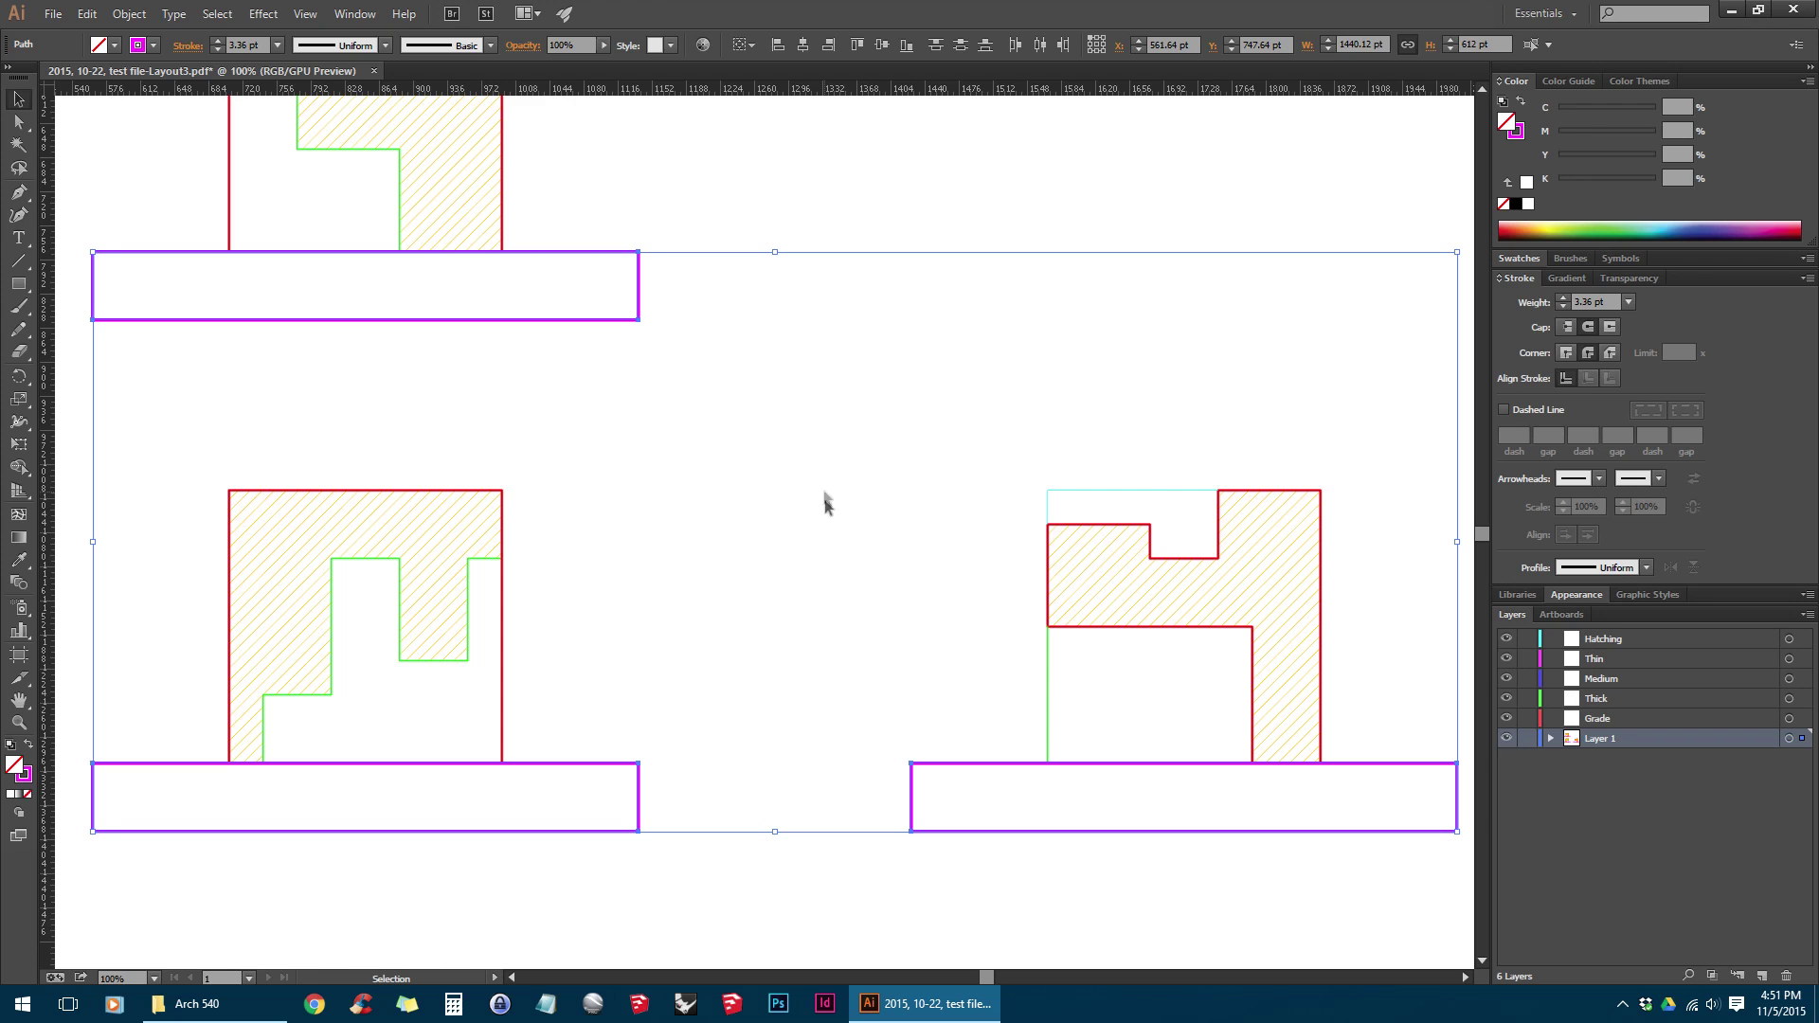
{"action": "left_click", "coordinate": [993, 748]}
{"action": "left_click", "coordinate": [1010, 762]}
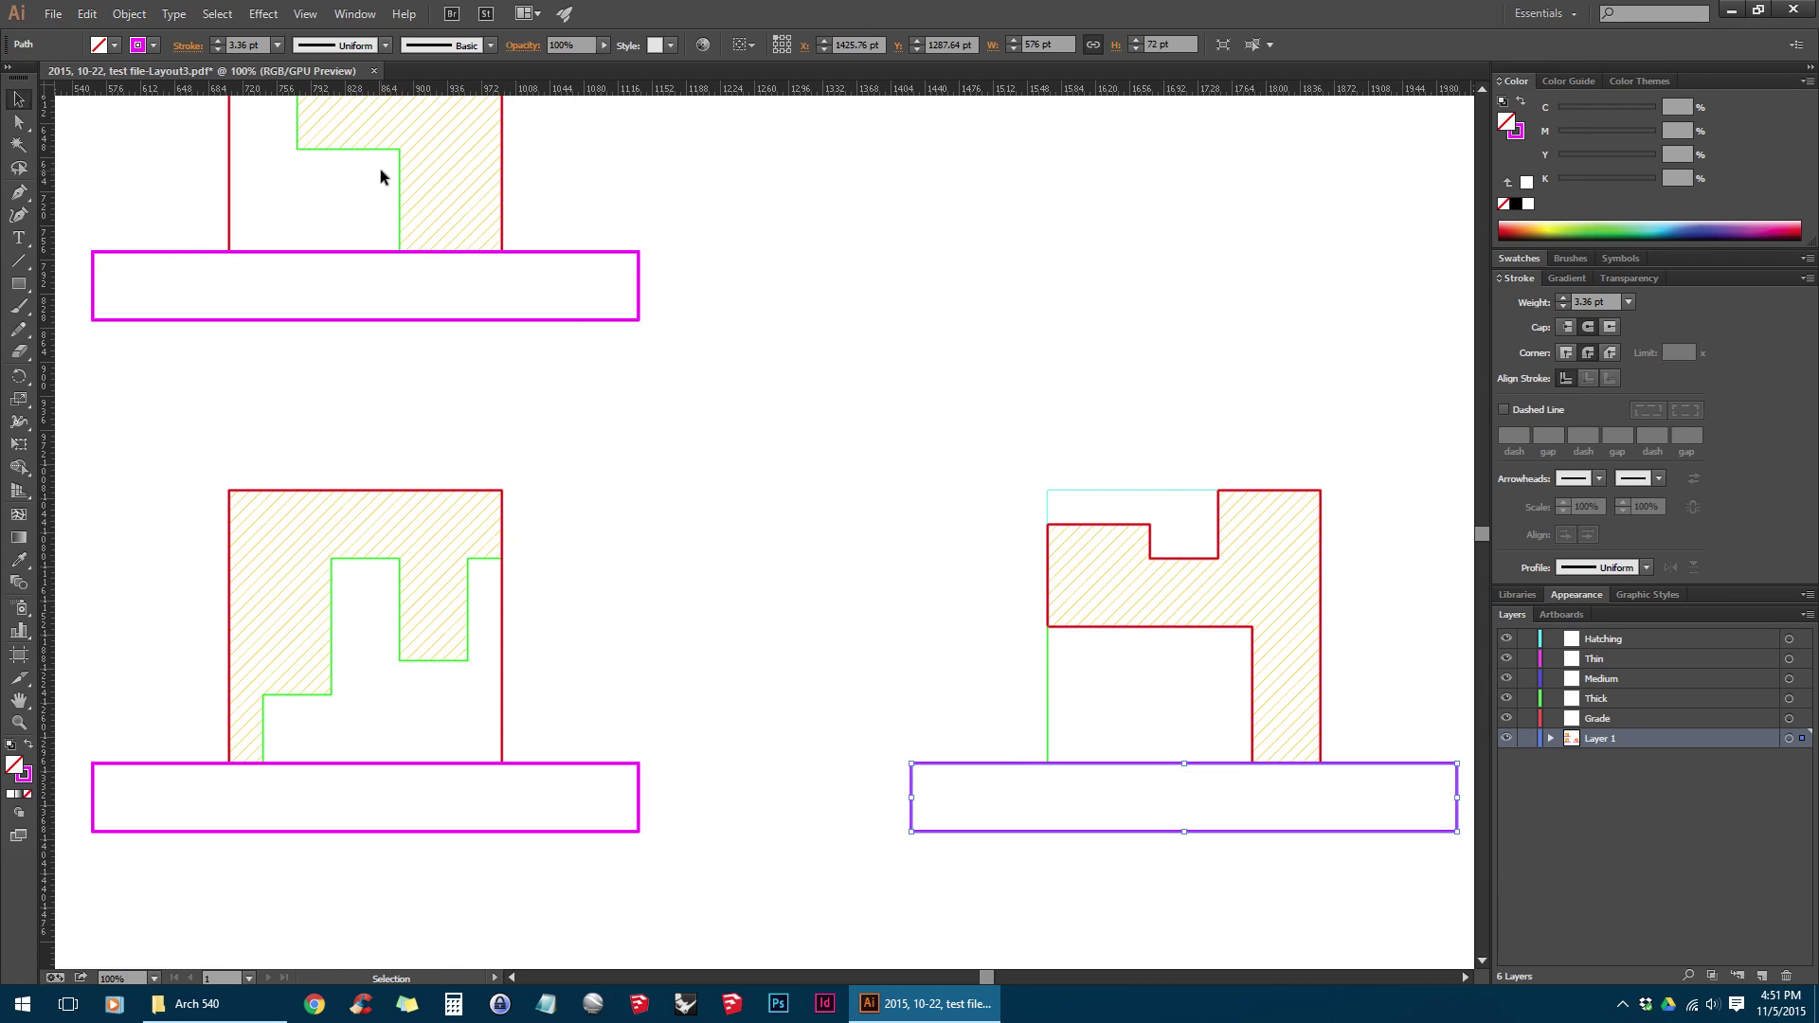
{"action": "left_click", "coordinate": [217, 13]}
{"action": "mouse_move", "coordinate": [421, 195]}
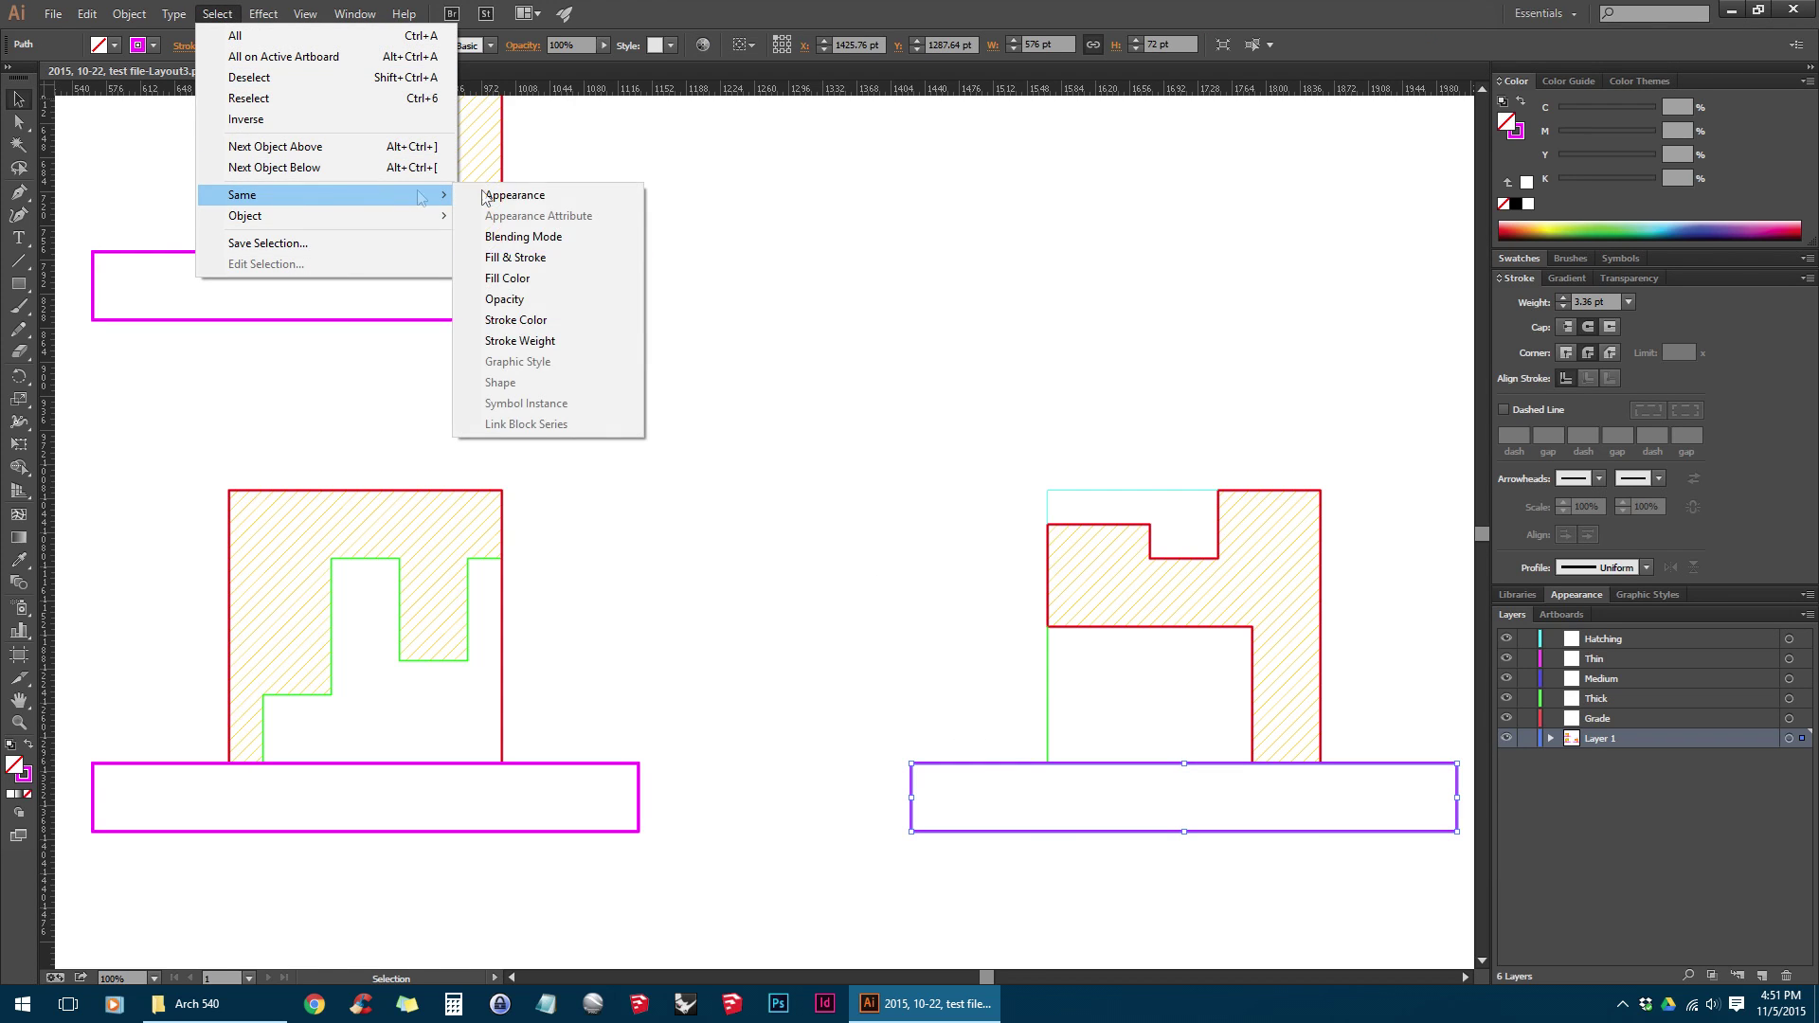
{"action": "left_click", "coordinate": [582, 322]}
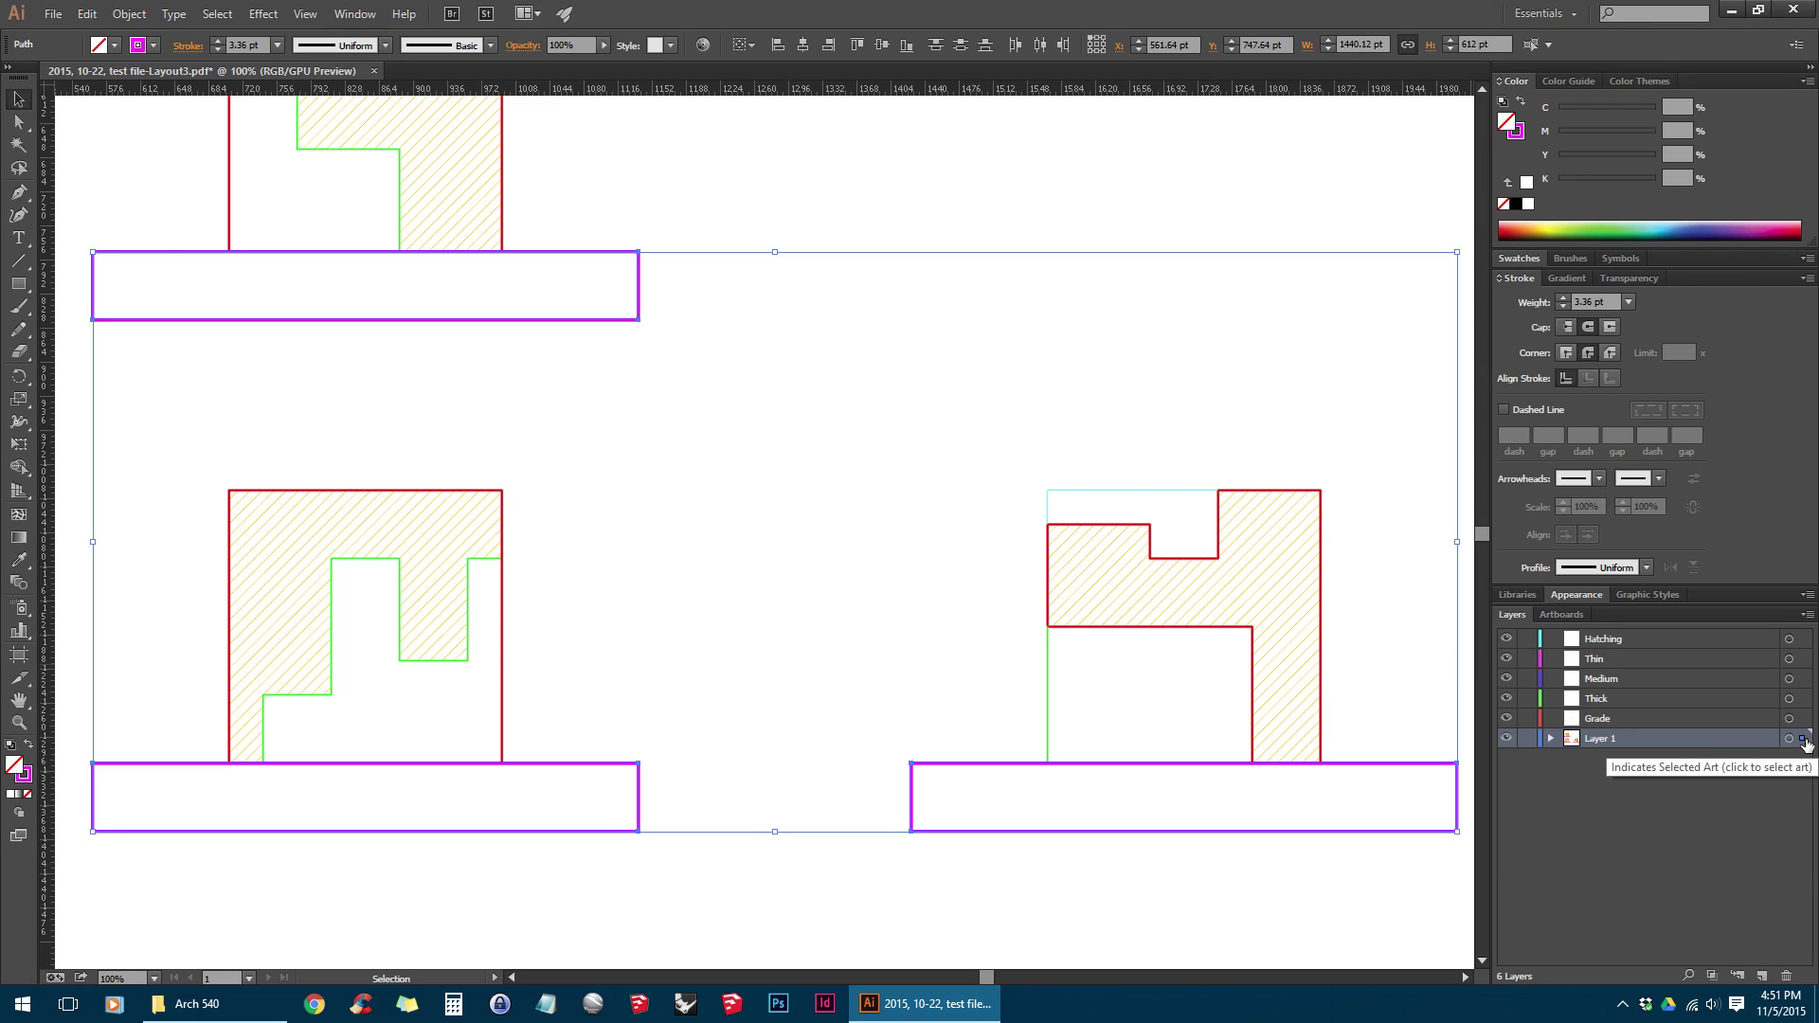
Move the selected ground rectangles onto the Grade layer and hide Grade
{"action": "left_click_drag", "start_coordinate": [1805, 742], "coordinate": [1802, 718]}
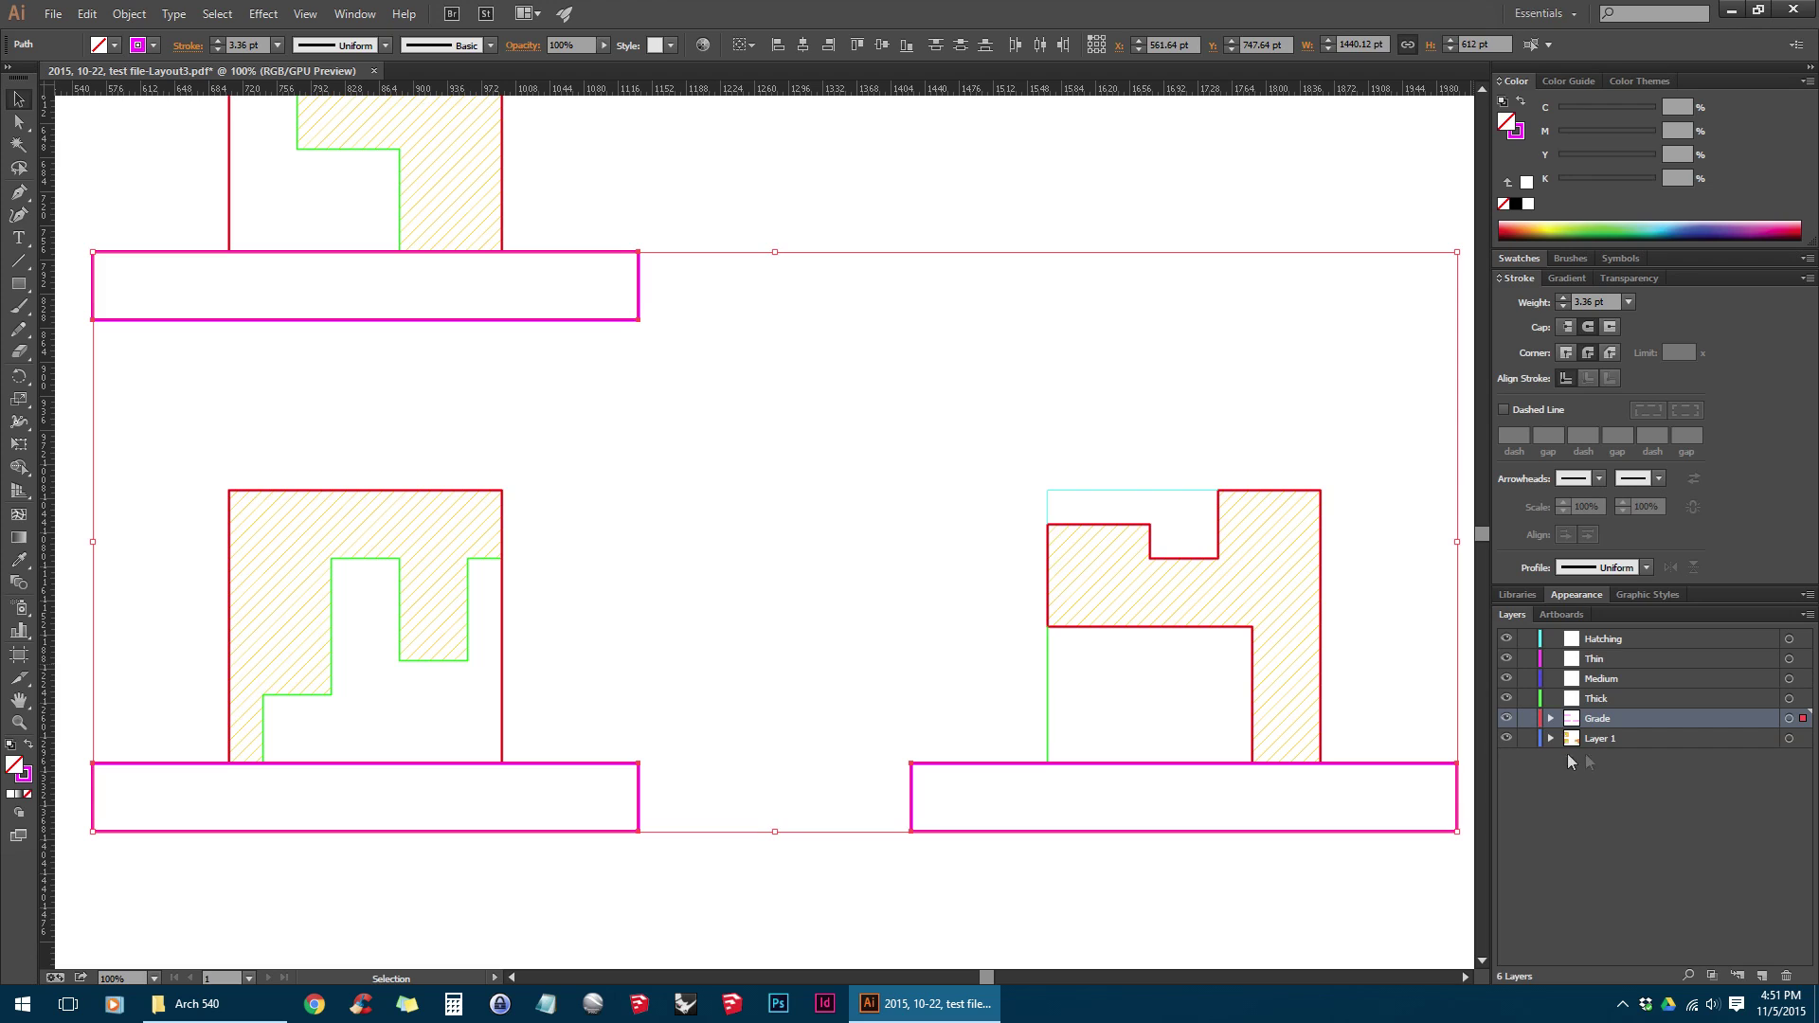
{"action": "left_click", "coordinate": [1550, 718]}
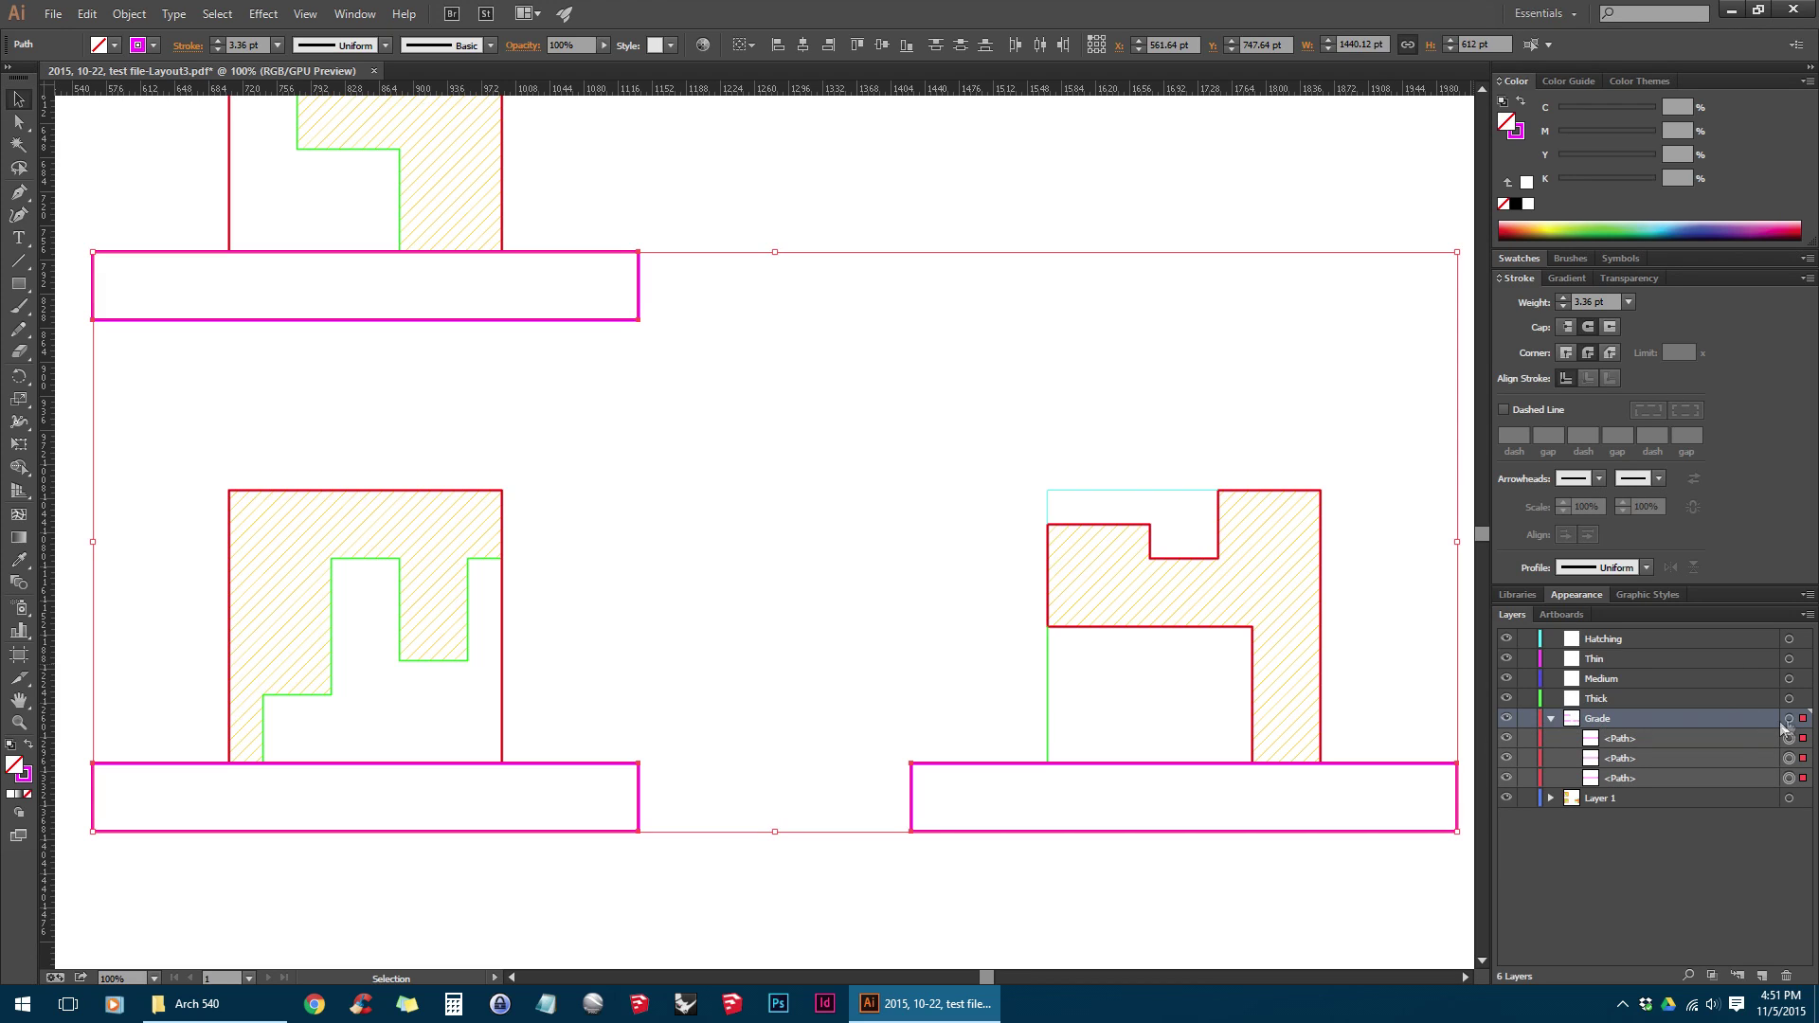
{"action": "left_click", "coordinate": [1499, 719]}
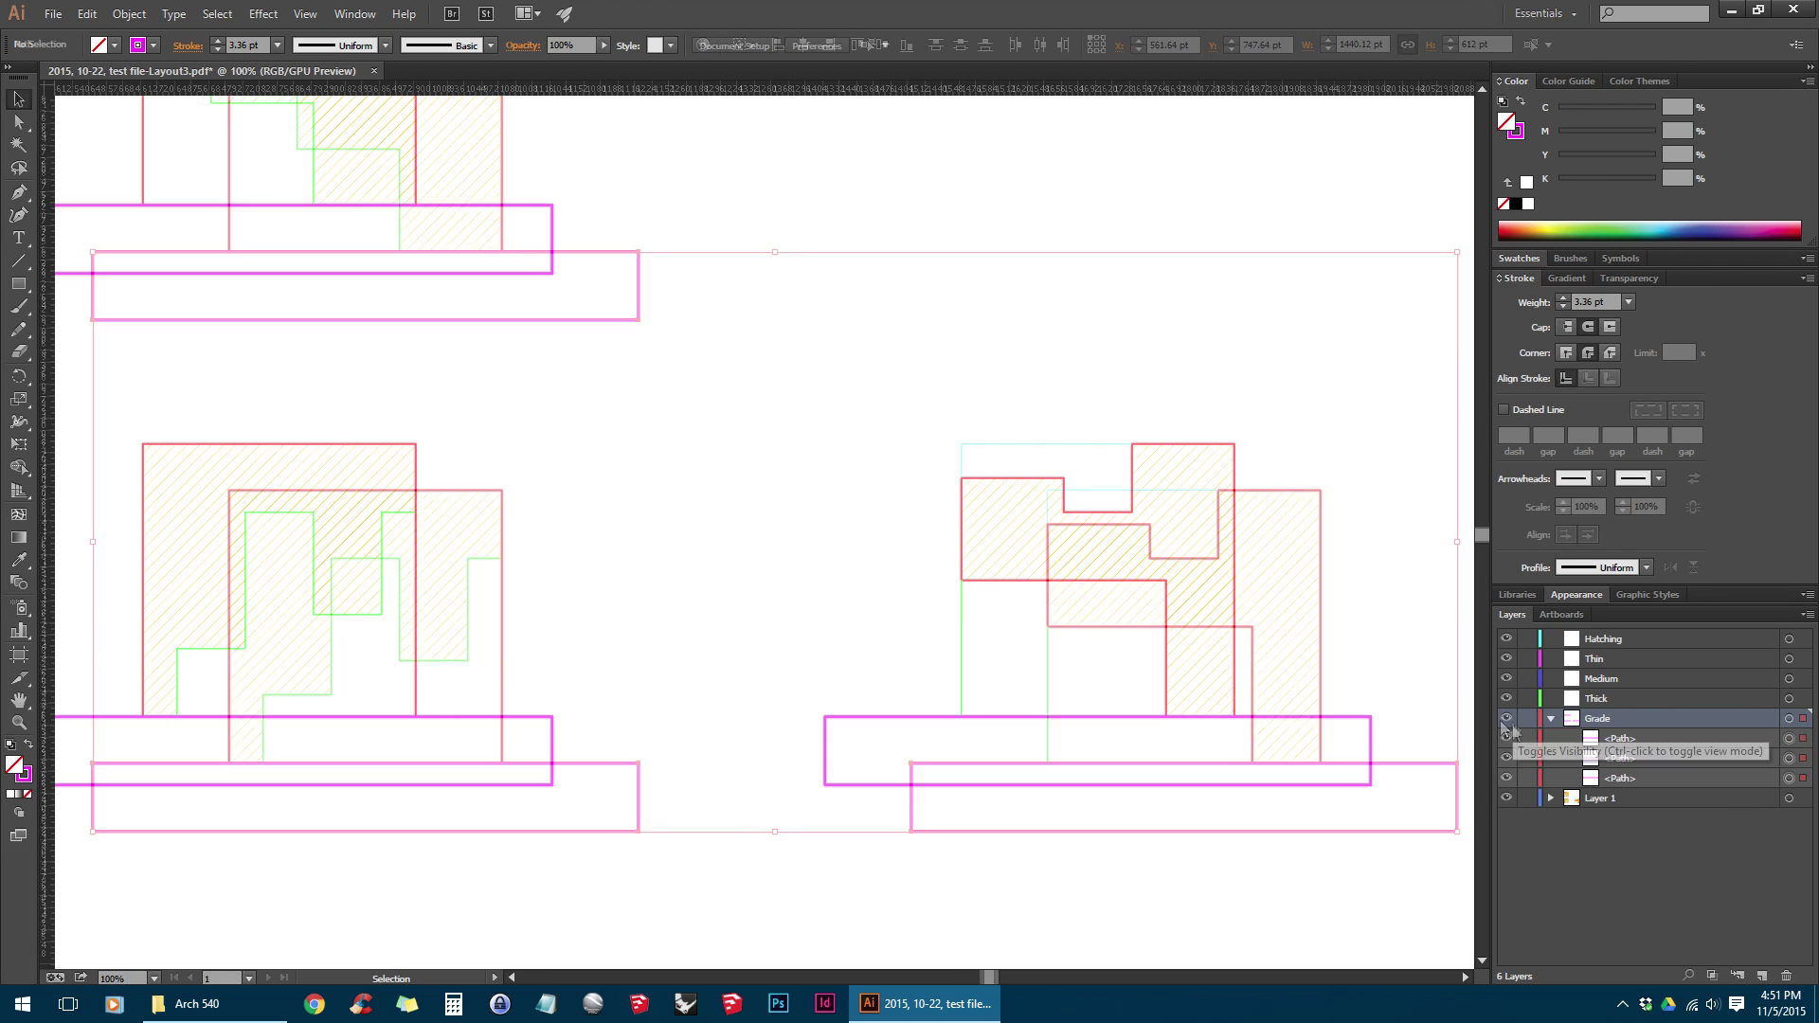
{"action": "left_click", "coordinate": [1508, 719]}
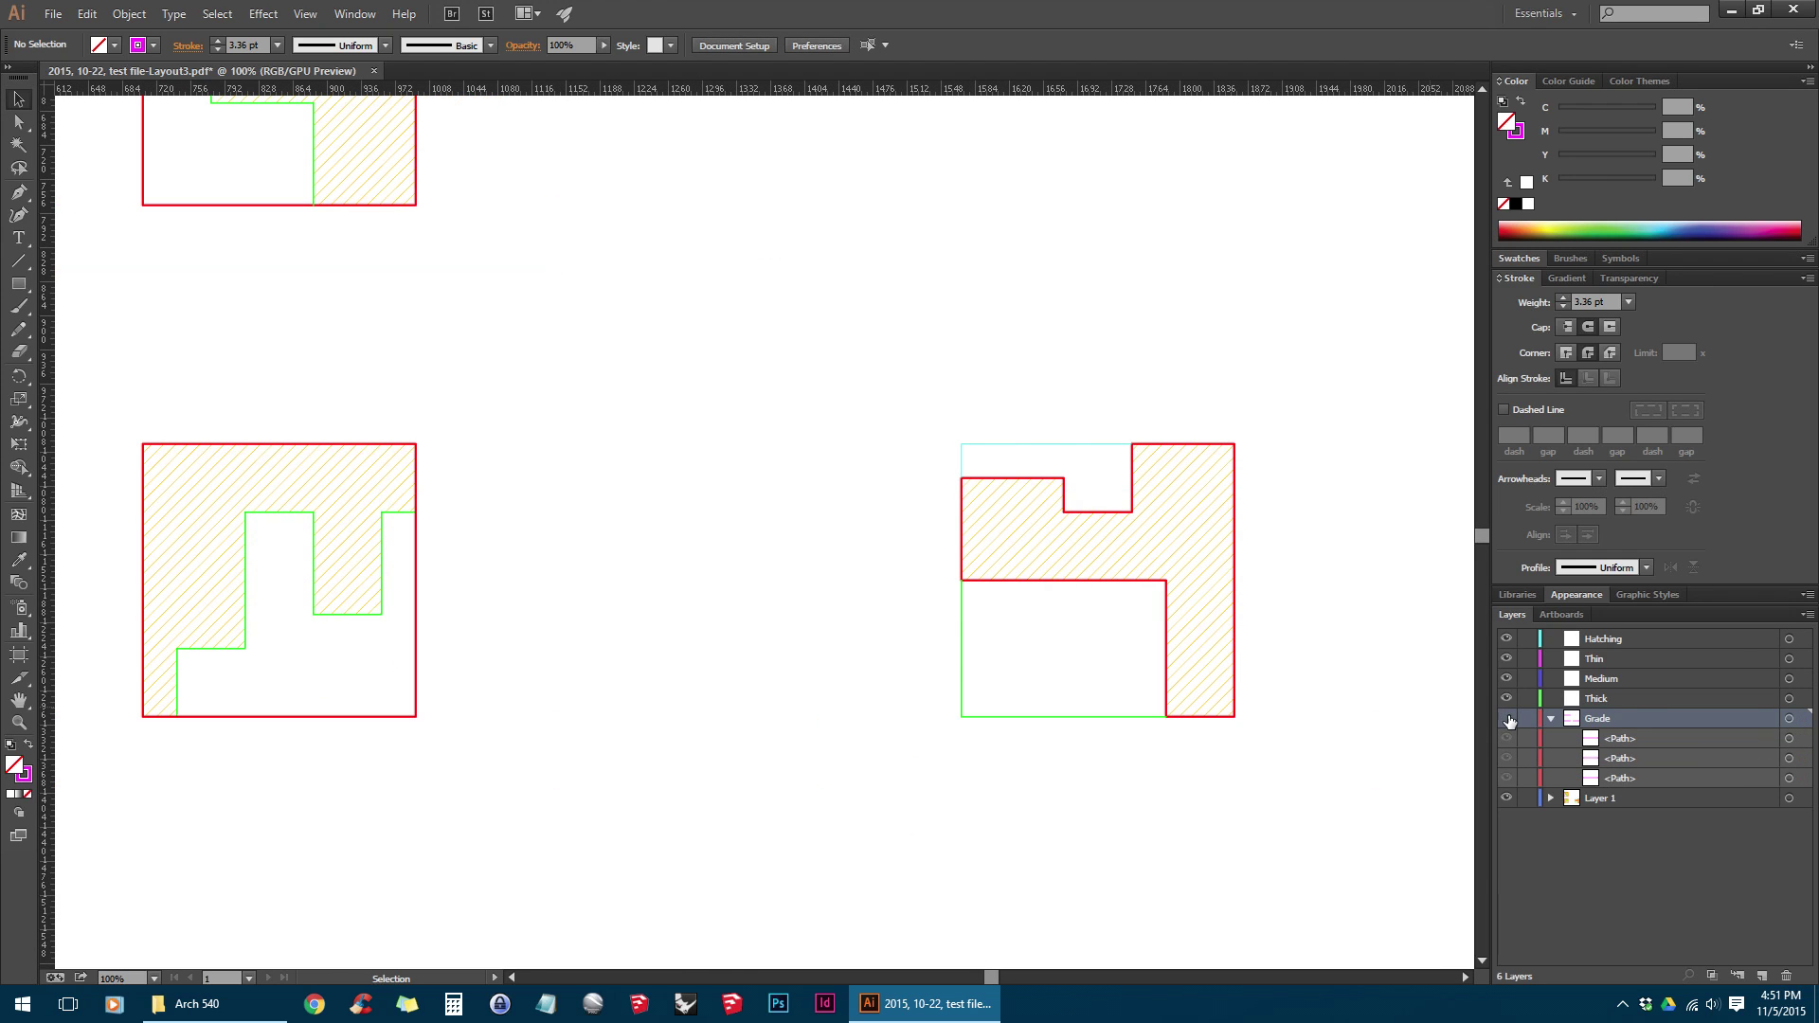
{"action": "left_click", "coordinate": [1507, 719]}
{"action": "left_click", "coordinate": [1507, 719]}
Move all red-outline paths onto the Thick layer and hide it
{"action": "left_click", "coordinate": [1102, 510]}
{"action": "left_click", "coordinate": [217, 13]}
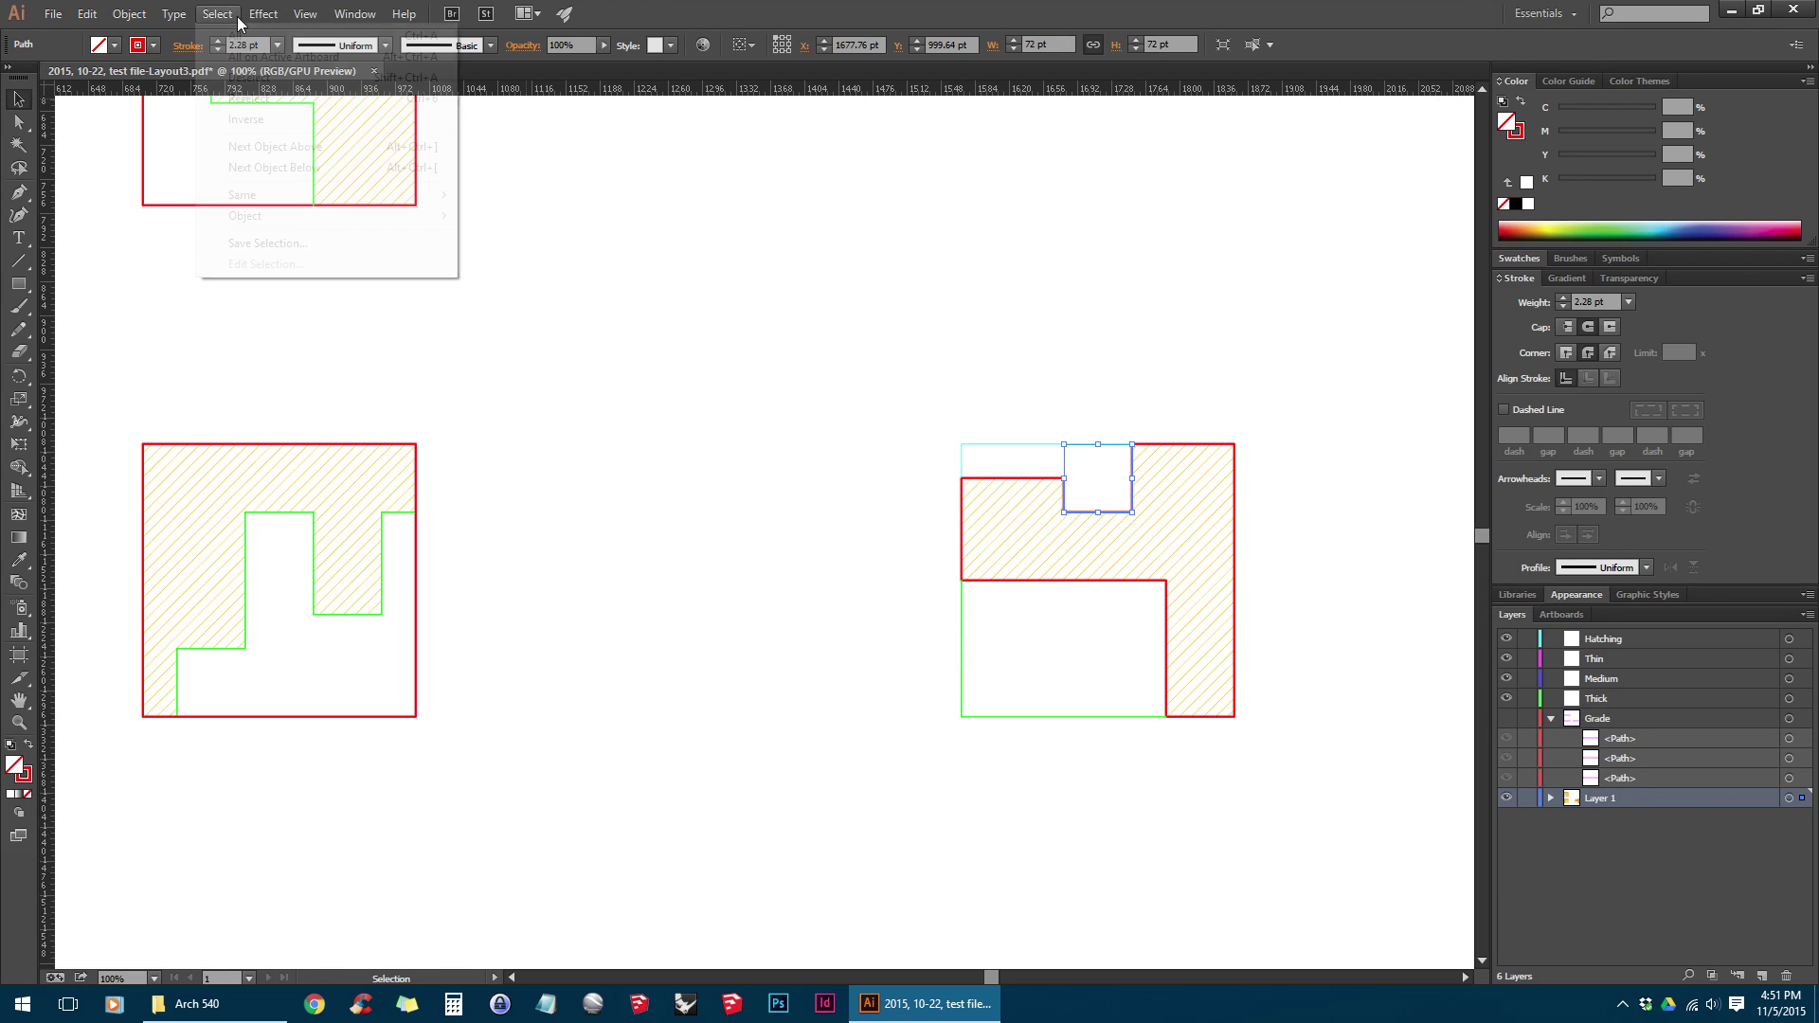
{"action": "mouse_move", "coordinate": [331, 194]}
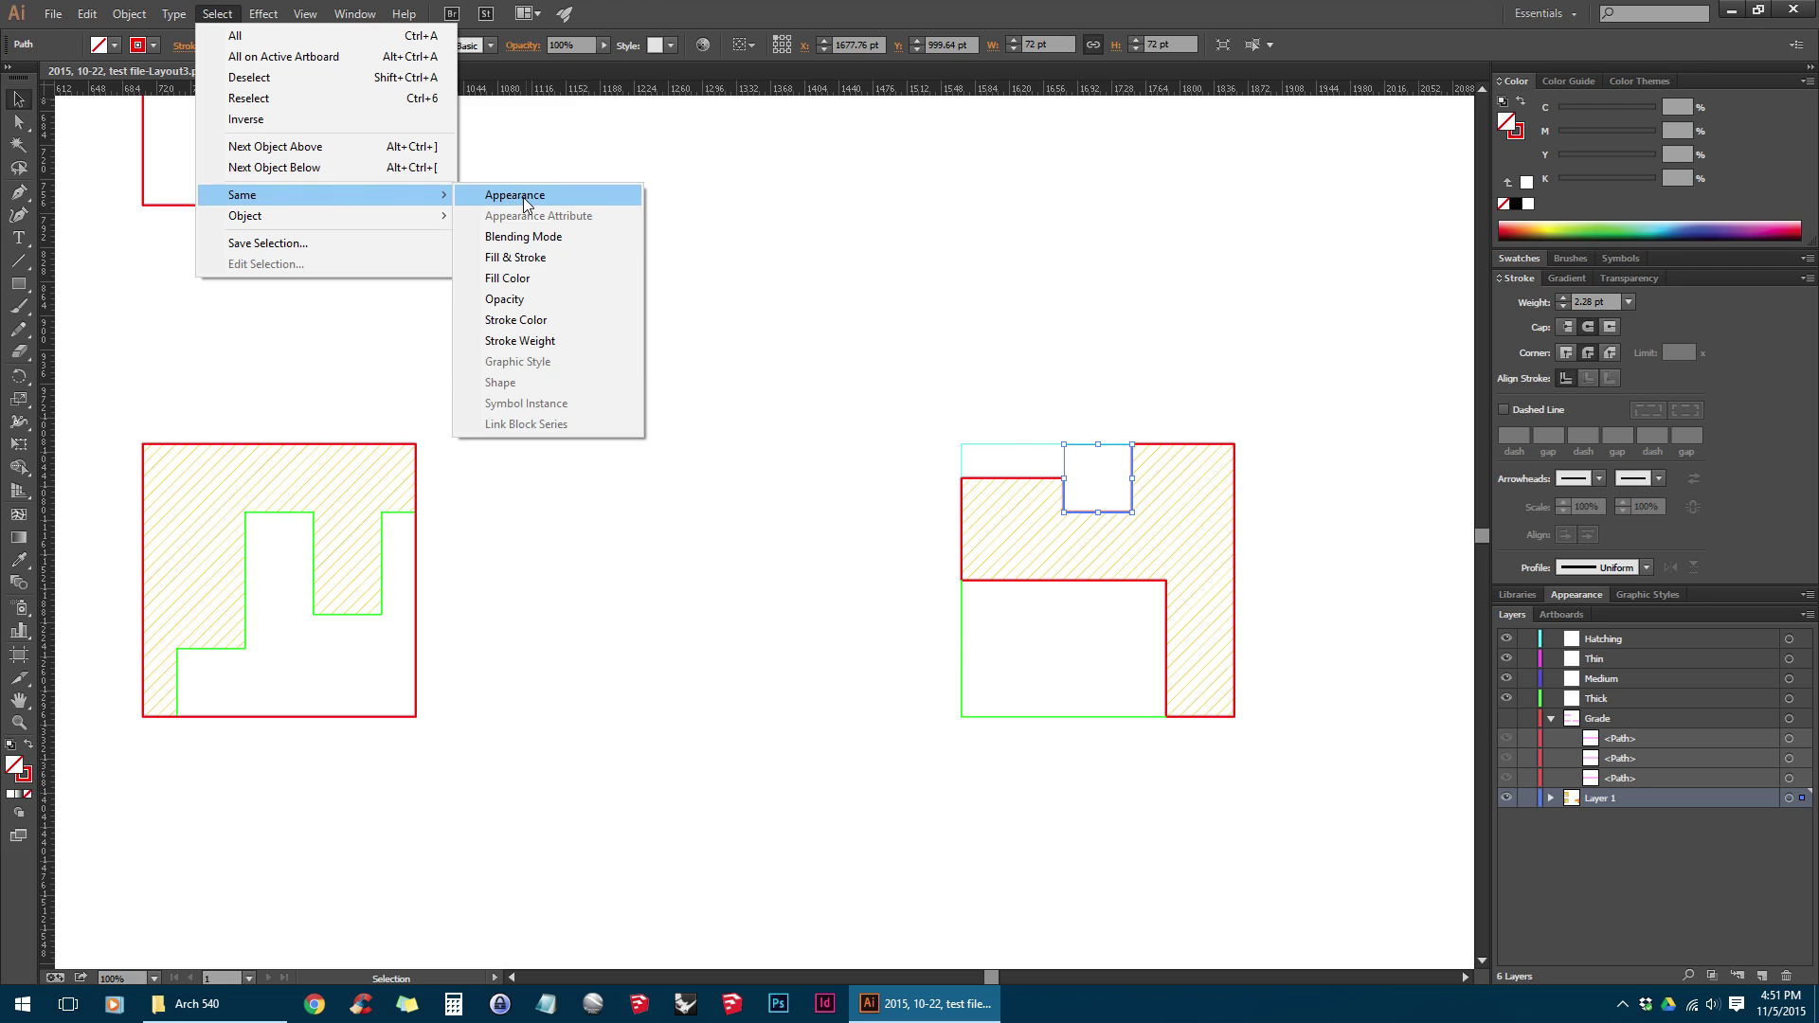
{"action": "left_click", "coordinate": [514, 195]}
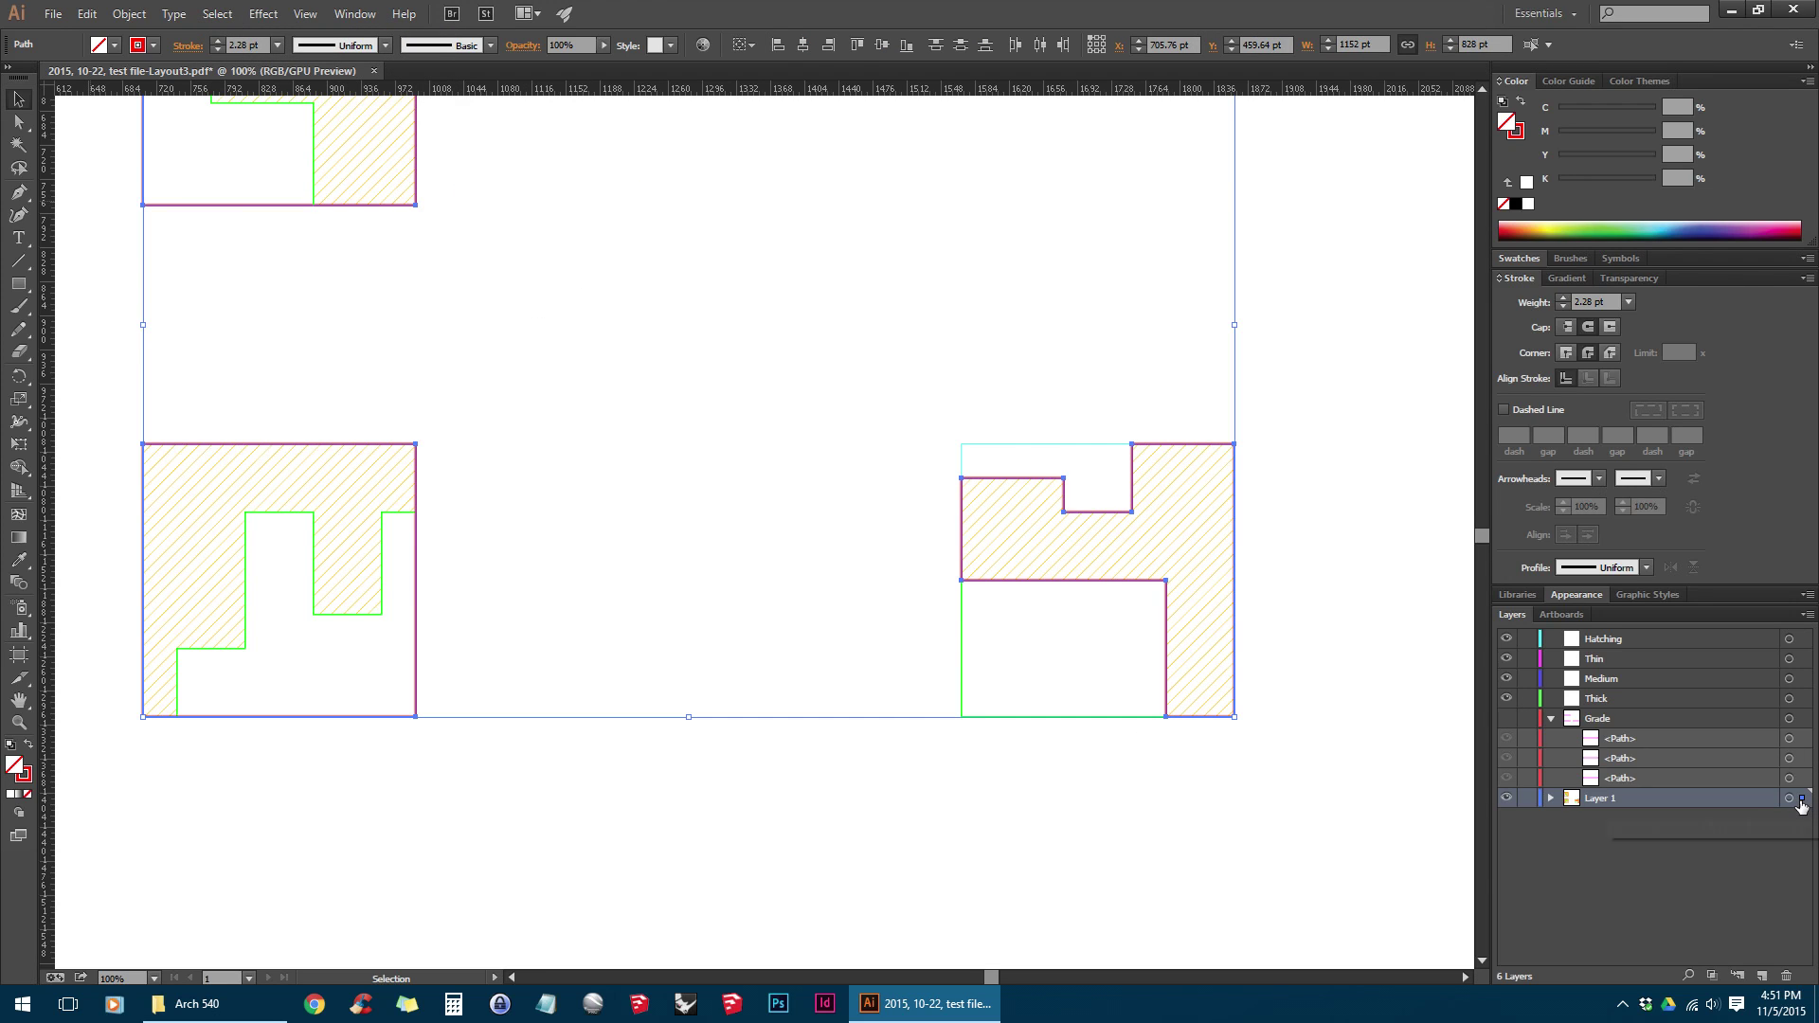
{"action": "left_click_drag", "start_coordinate": [1800, 801], "coordinate": [1803, 699]}
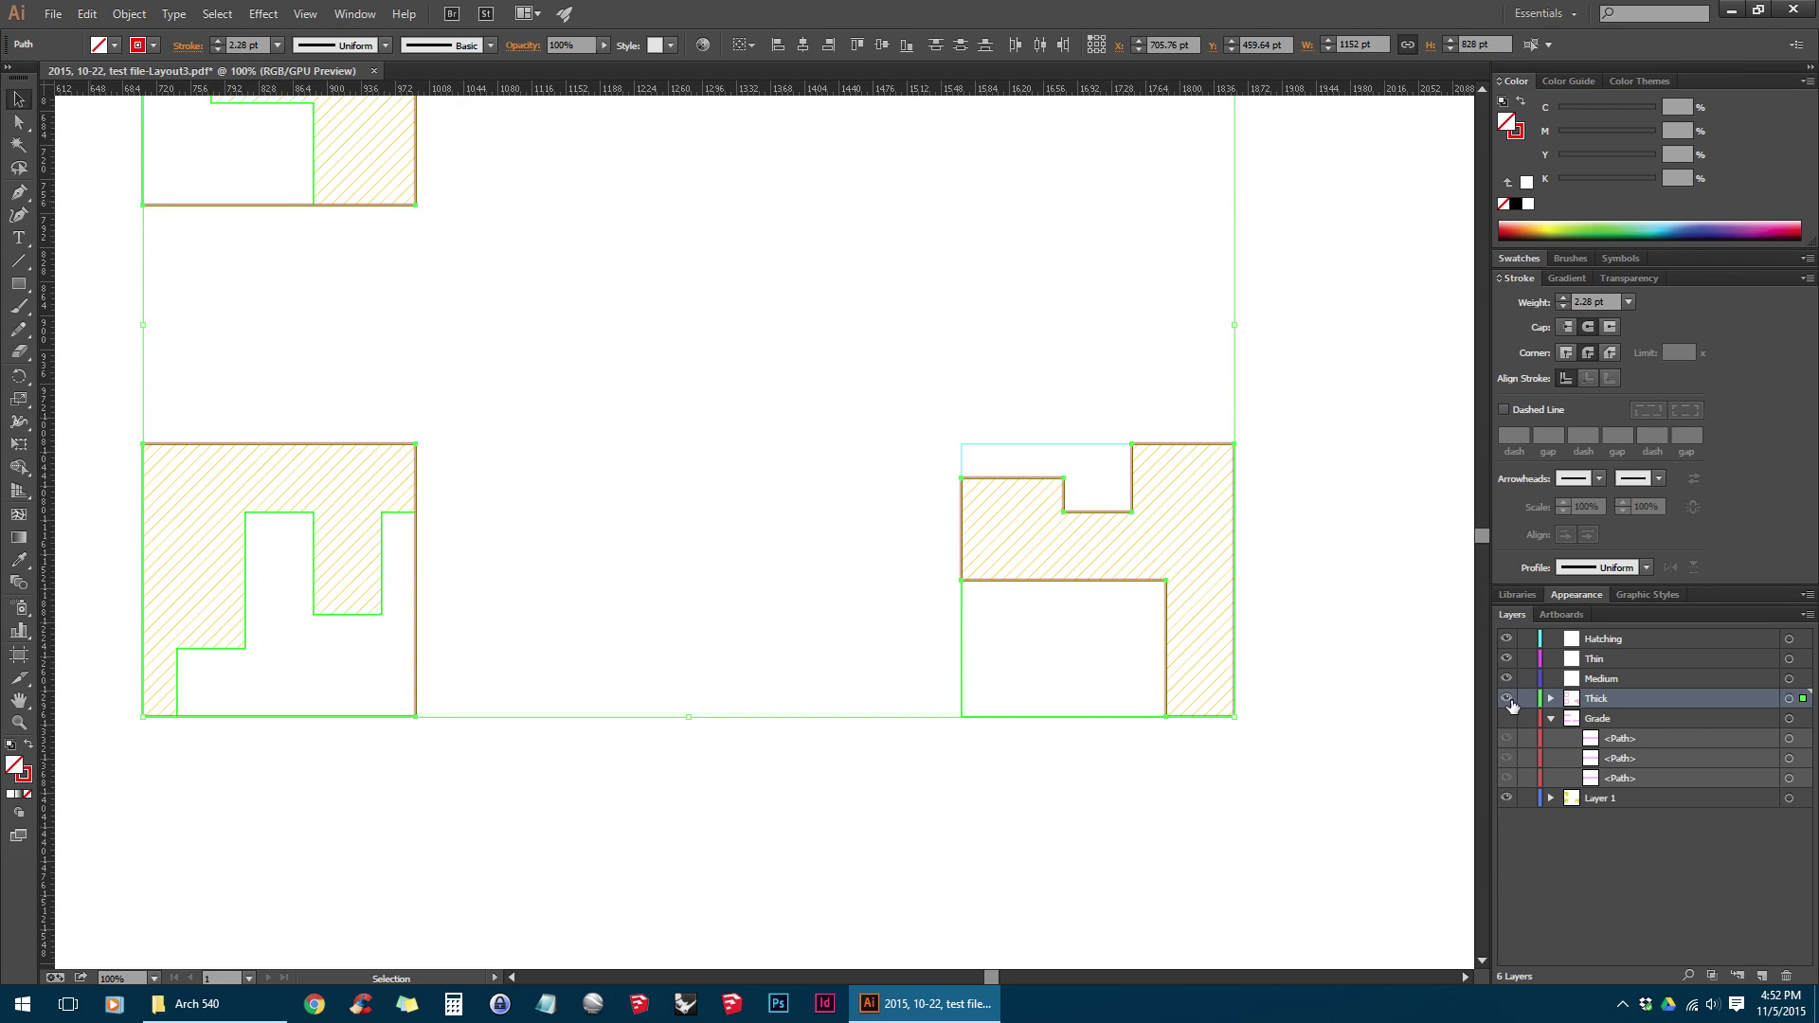
{"action": "left_click", "coordinate": [1506, 698]}
Move the next set of same-appearance outlines onto the Medium layer and hide it
{"action": "left_click", "coordinate": [1080, 713]}
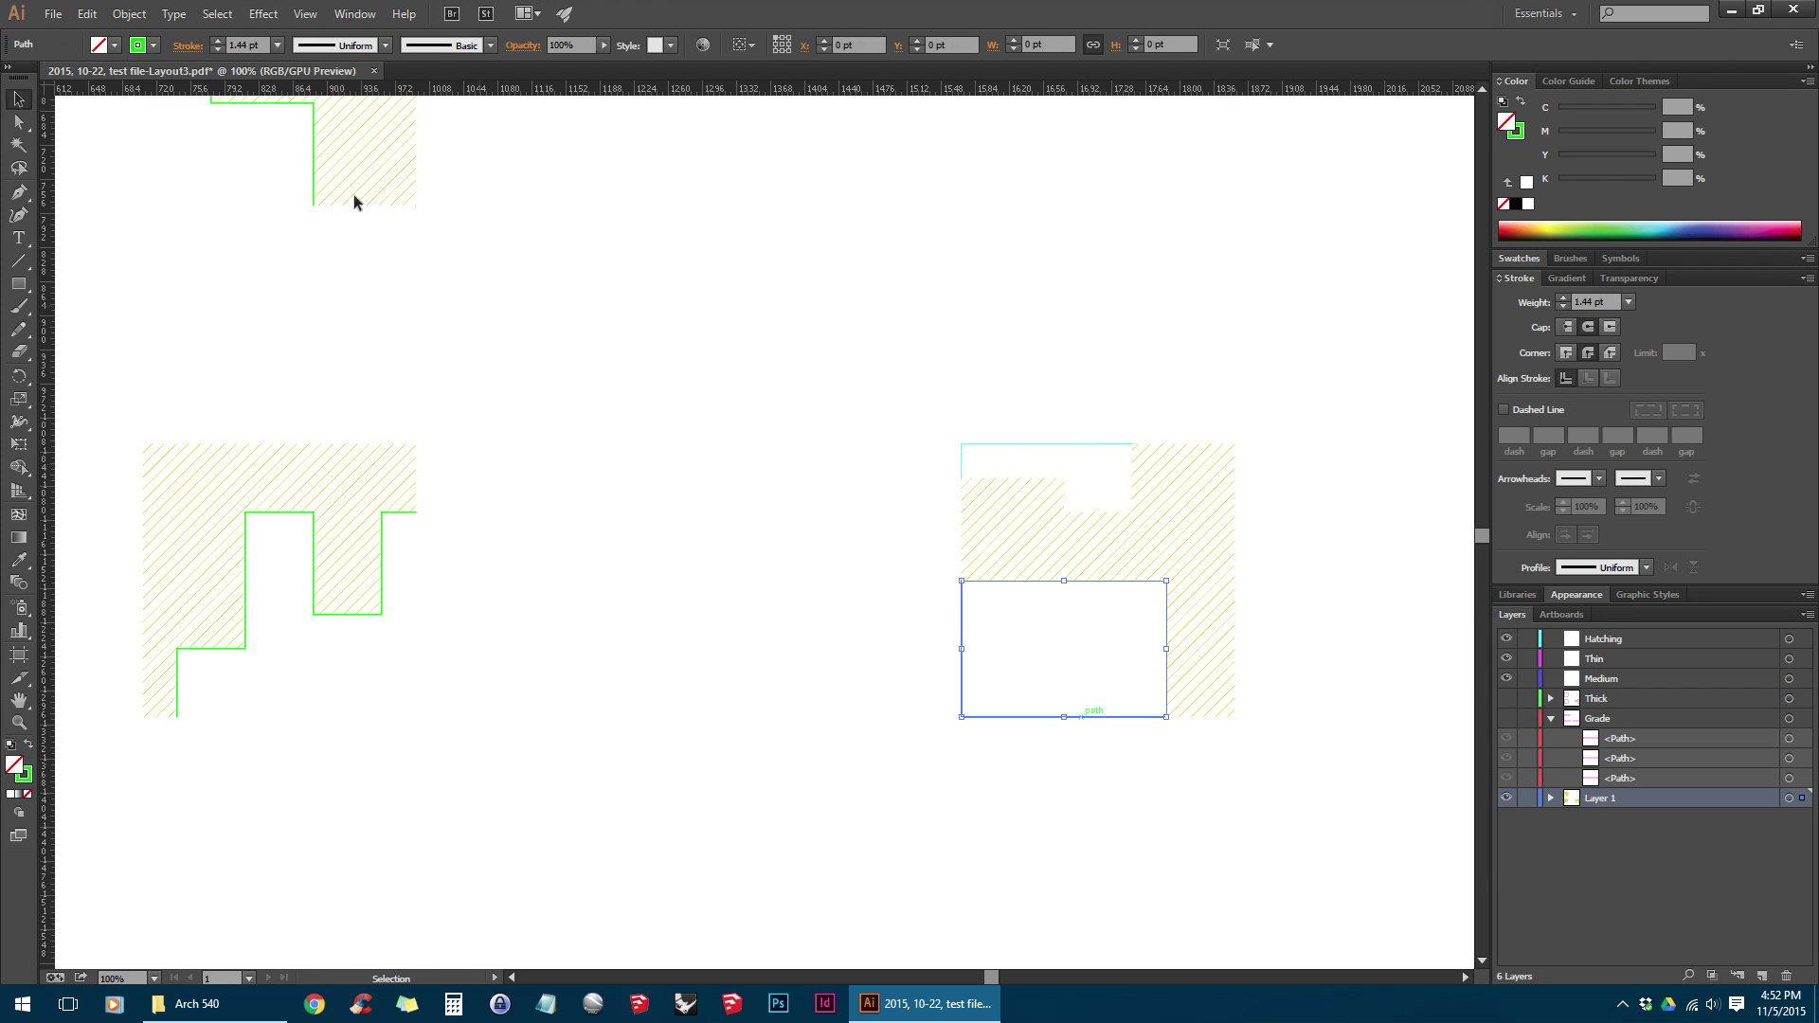
{"action": "left_click", "coordinate": [217, 14]}
{"action": "mouse_move", "coordinate": [372, 201]}
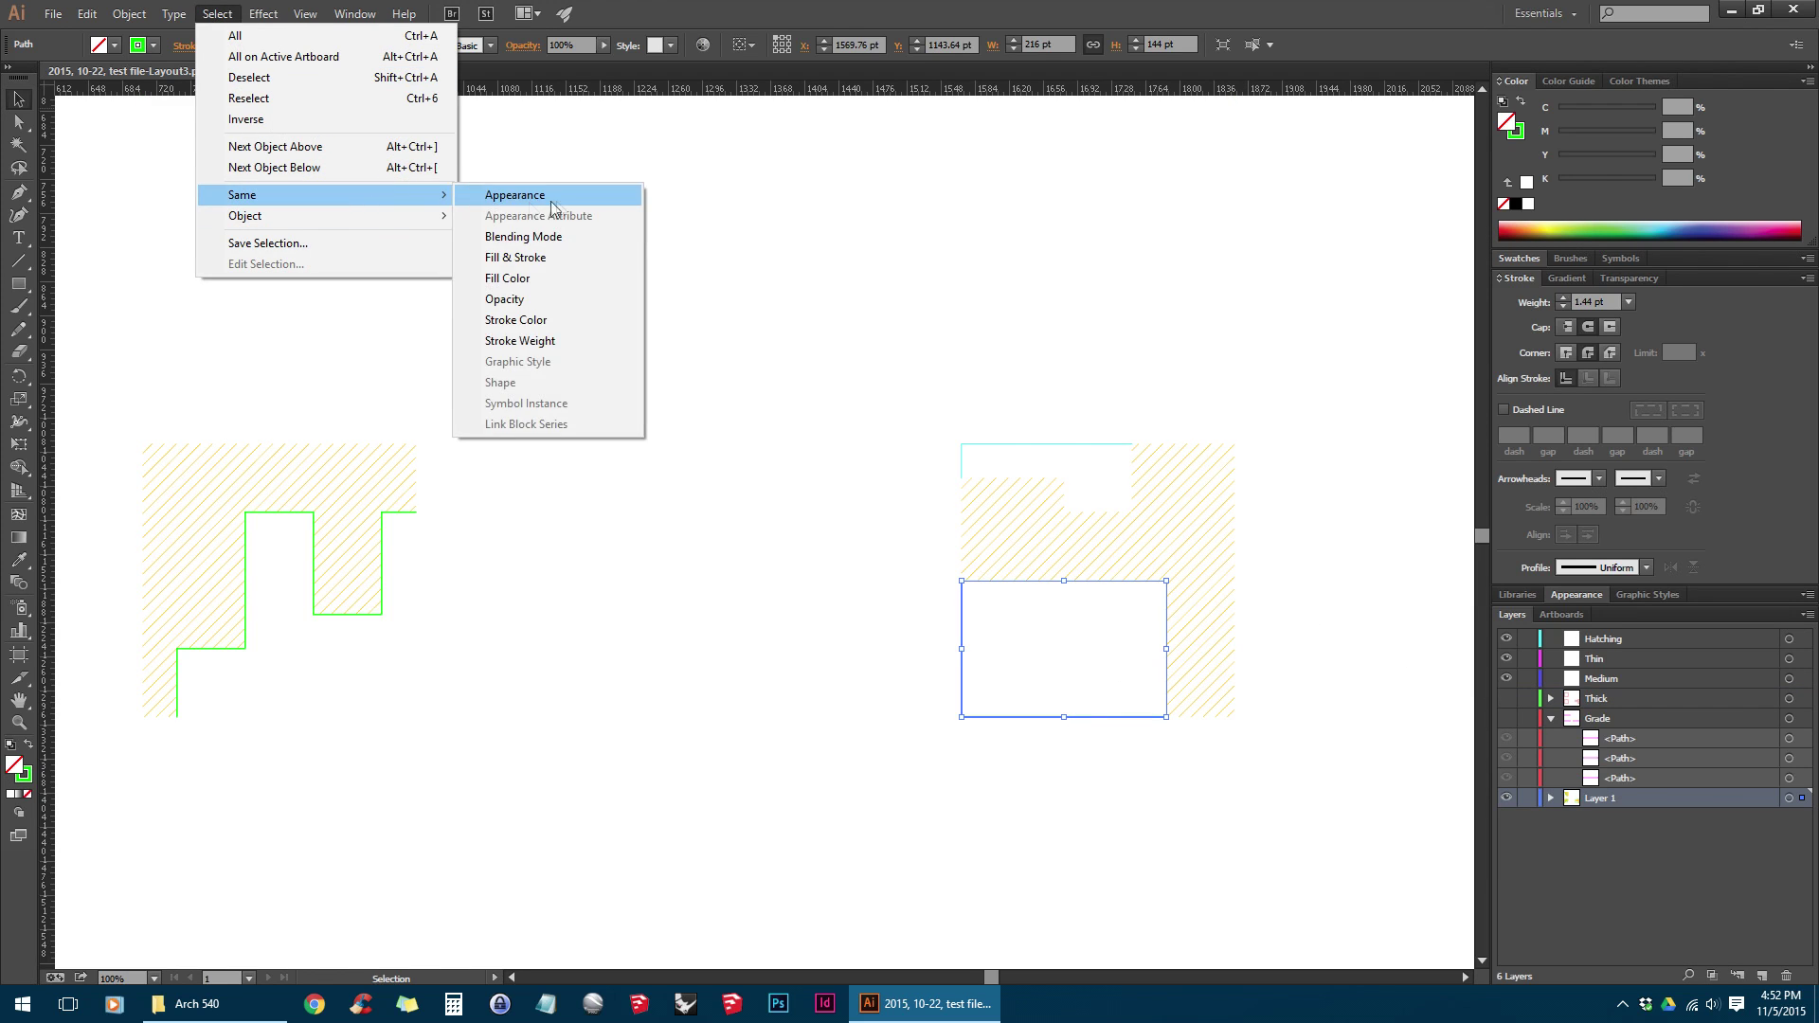
{"action": "left_click", "coordinate": [554, 195]}
{"action": "left_click_drag", "start_coordinate": [1804, 806], "coordinate": [1803, 680]}
{"action": "left_click", "coordinate": [1507, 684]}
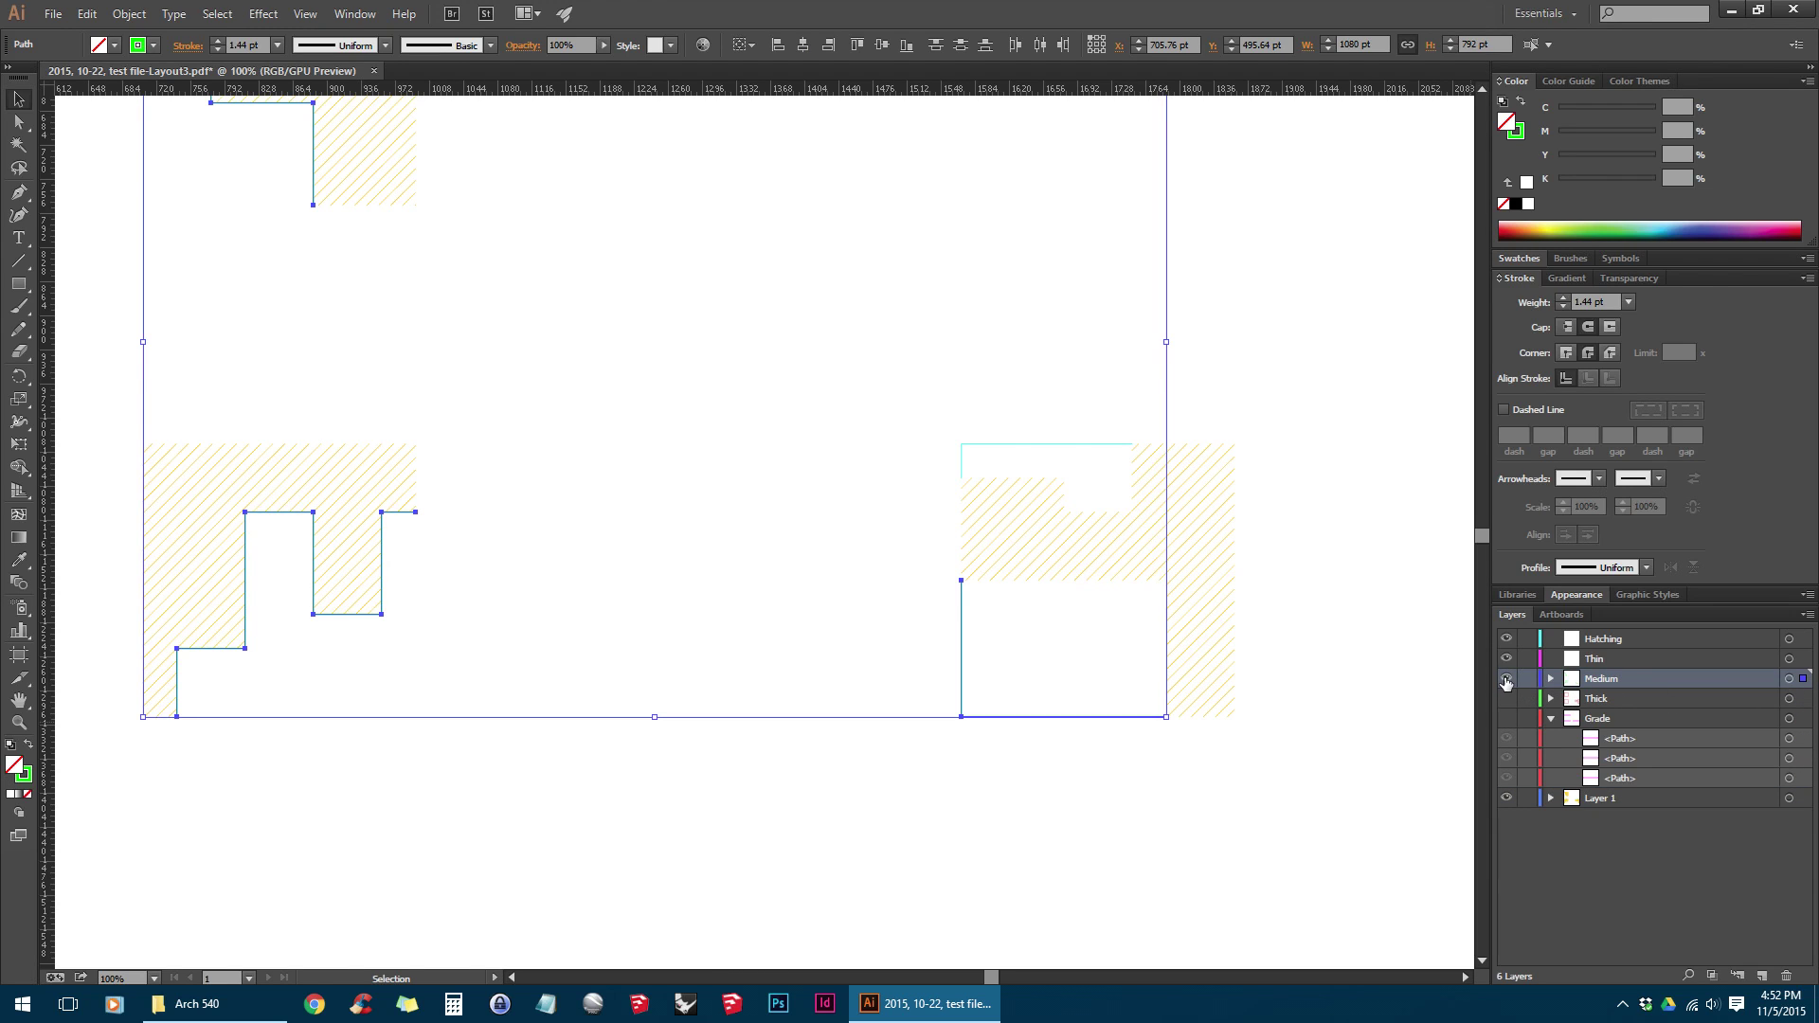
Move the paths matching the short cyan rectangle onto the Thin layer and hide it
{"action": "left_click", "coordinate": [1076, 452]}
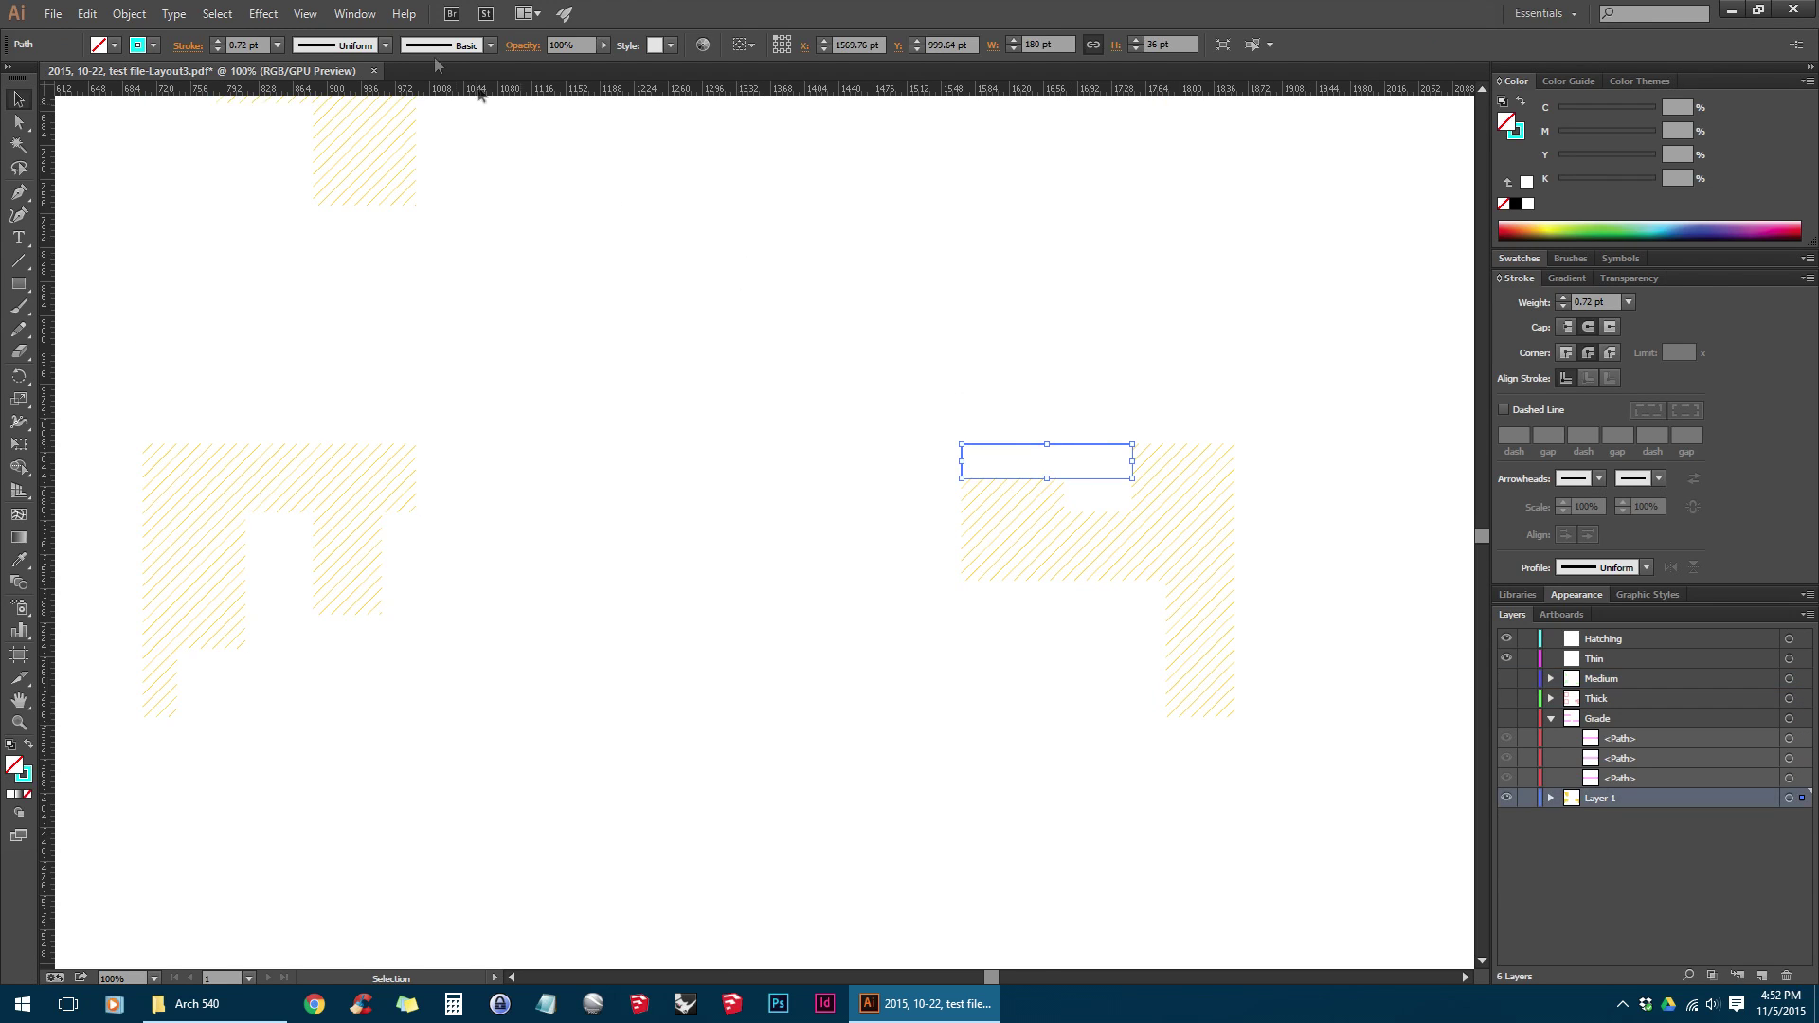
{"action": "left_click", "coordinate": [217, 14]}
{"action": "mouse_move", "coordinate": [284, 196]}
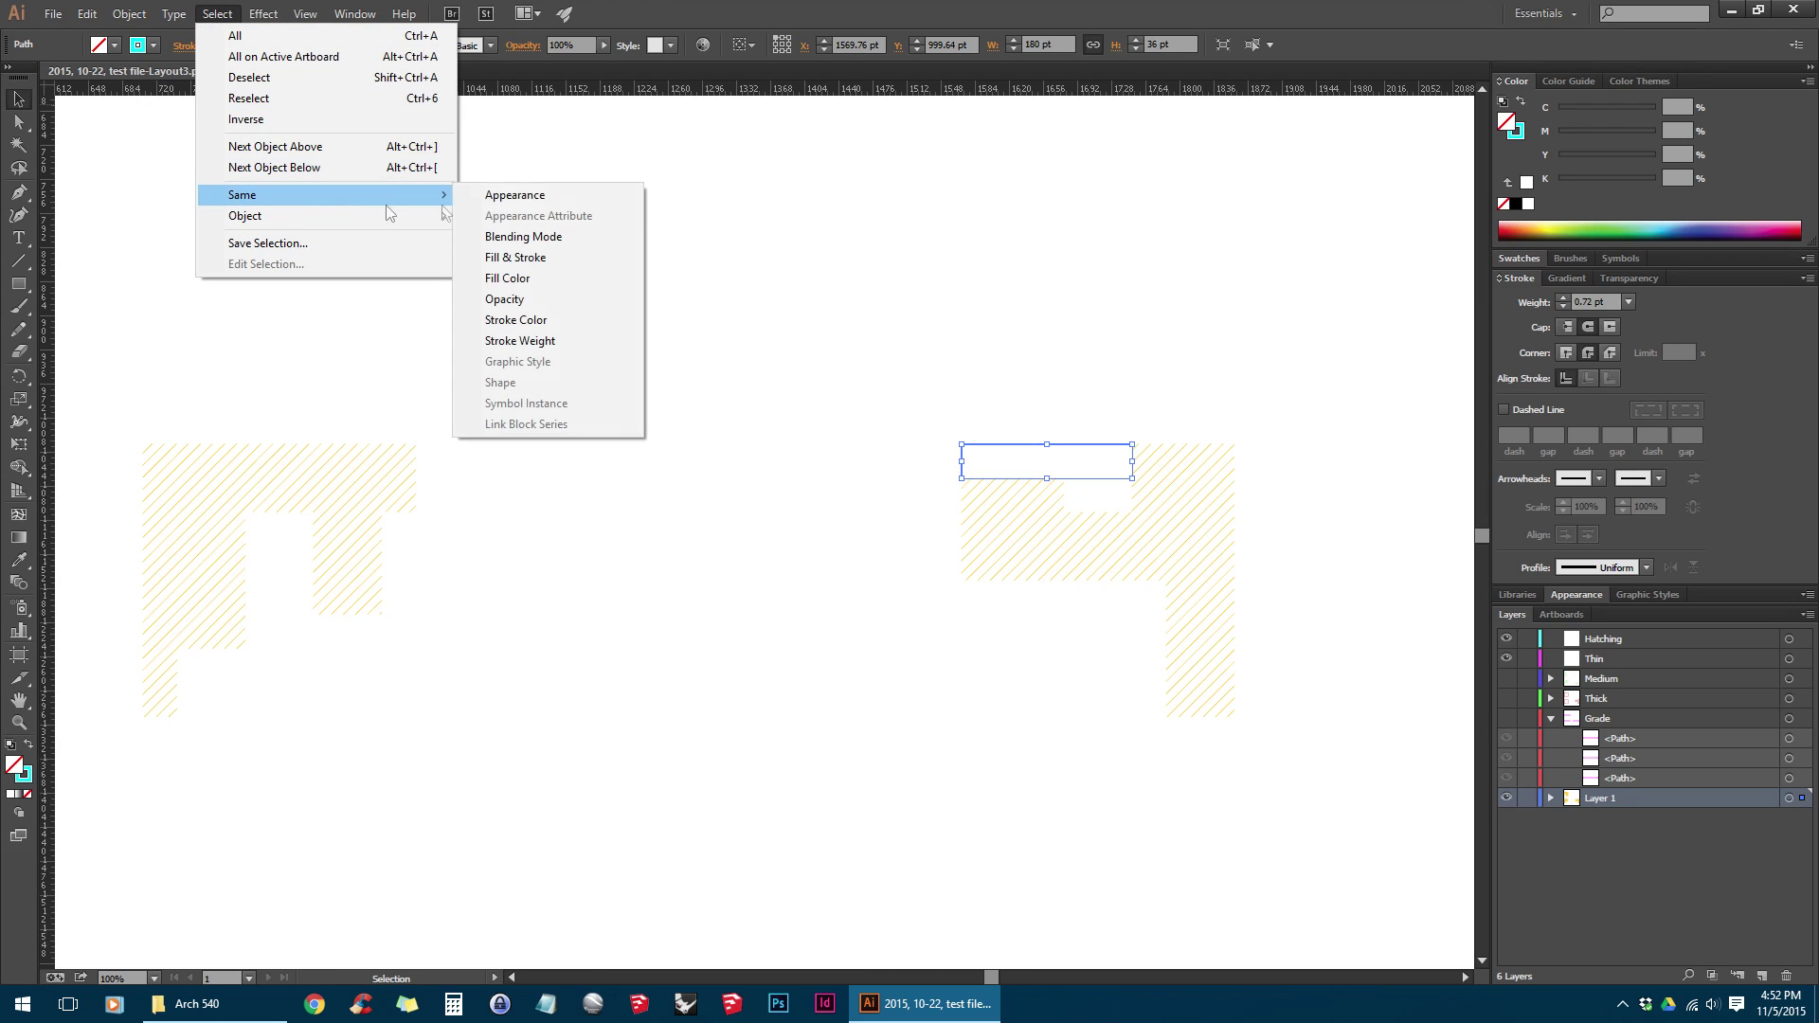
{"action": "left_click", "coordinate": [516, 194]}
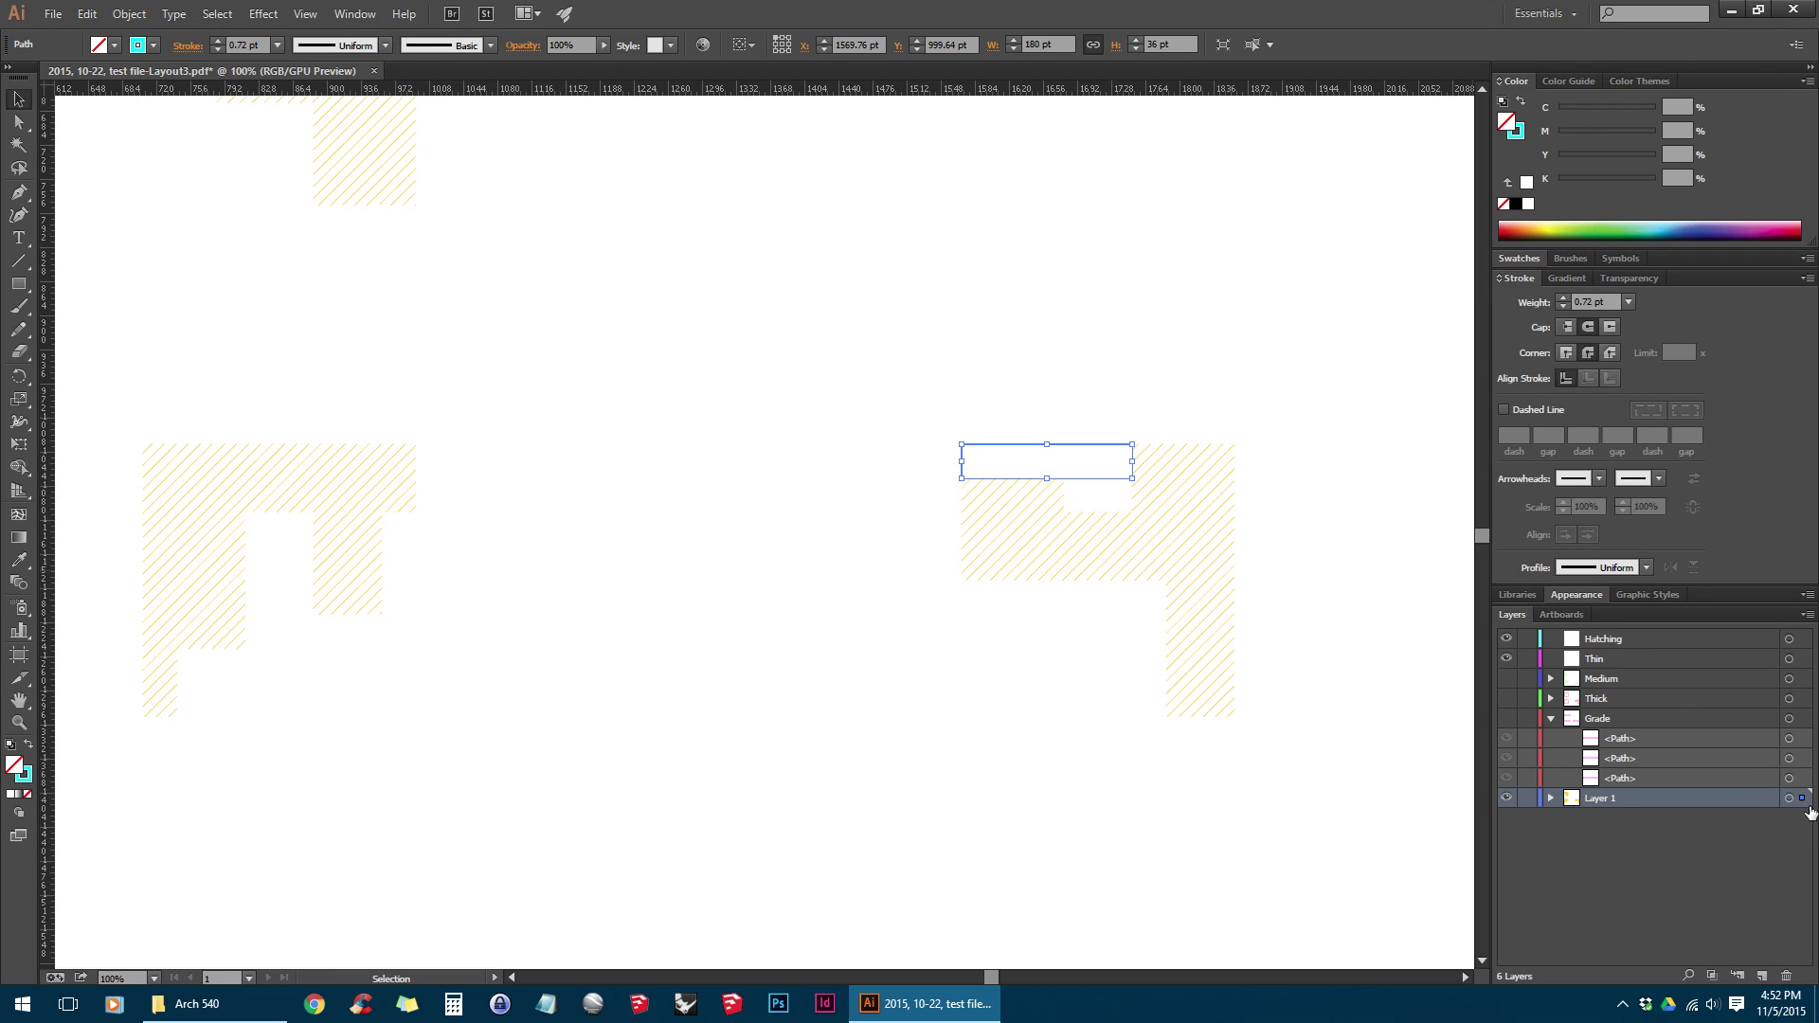
{"action": "left_click_drag", "start_coordinate": [1801, 798], "coordinate": [1802, 662]}
{"action": "left_click", "coordinate": [1506, 659]}
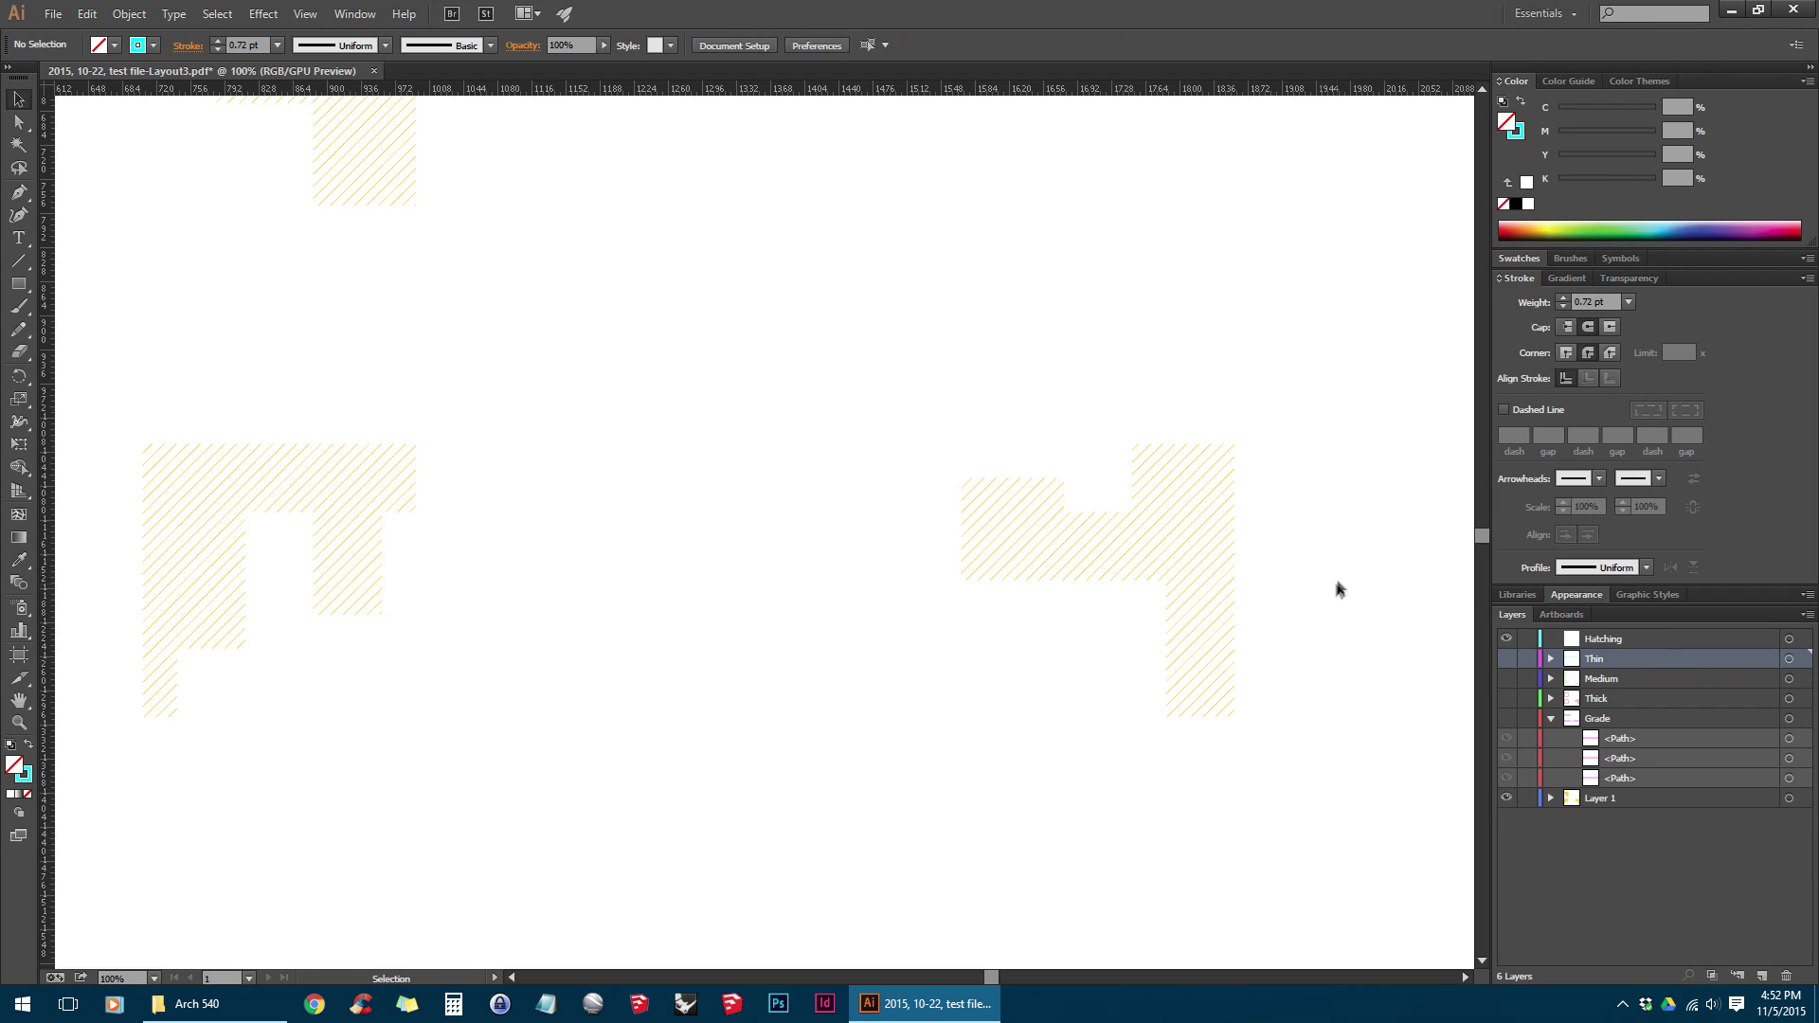
Move all diagonal hatch lines onto the Hatching layer
{"action": "left_click", "coordinate": [1158, 572]}
{"action": "left_click", "coordinate": [232, 16]}
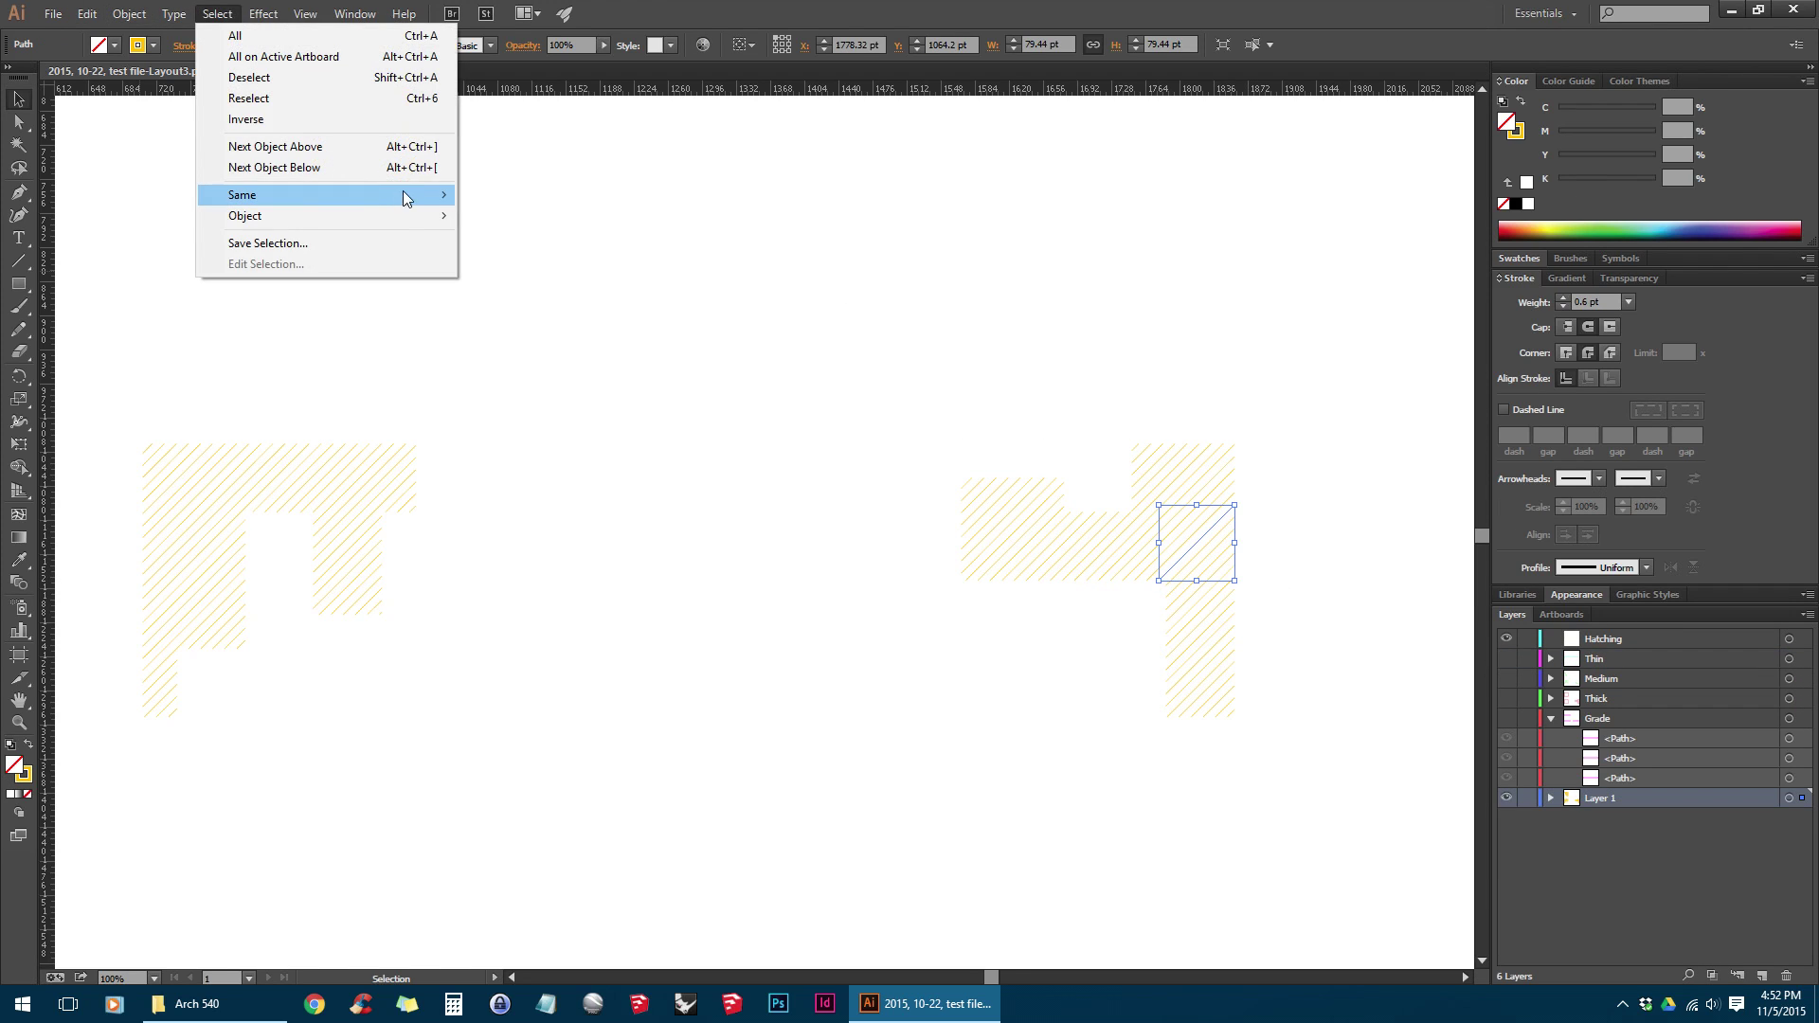
{"action": "mouse_move", "coordinate": [412, 194]}
{"action": "left_click", "coordinate": [487, 193]}
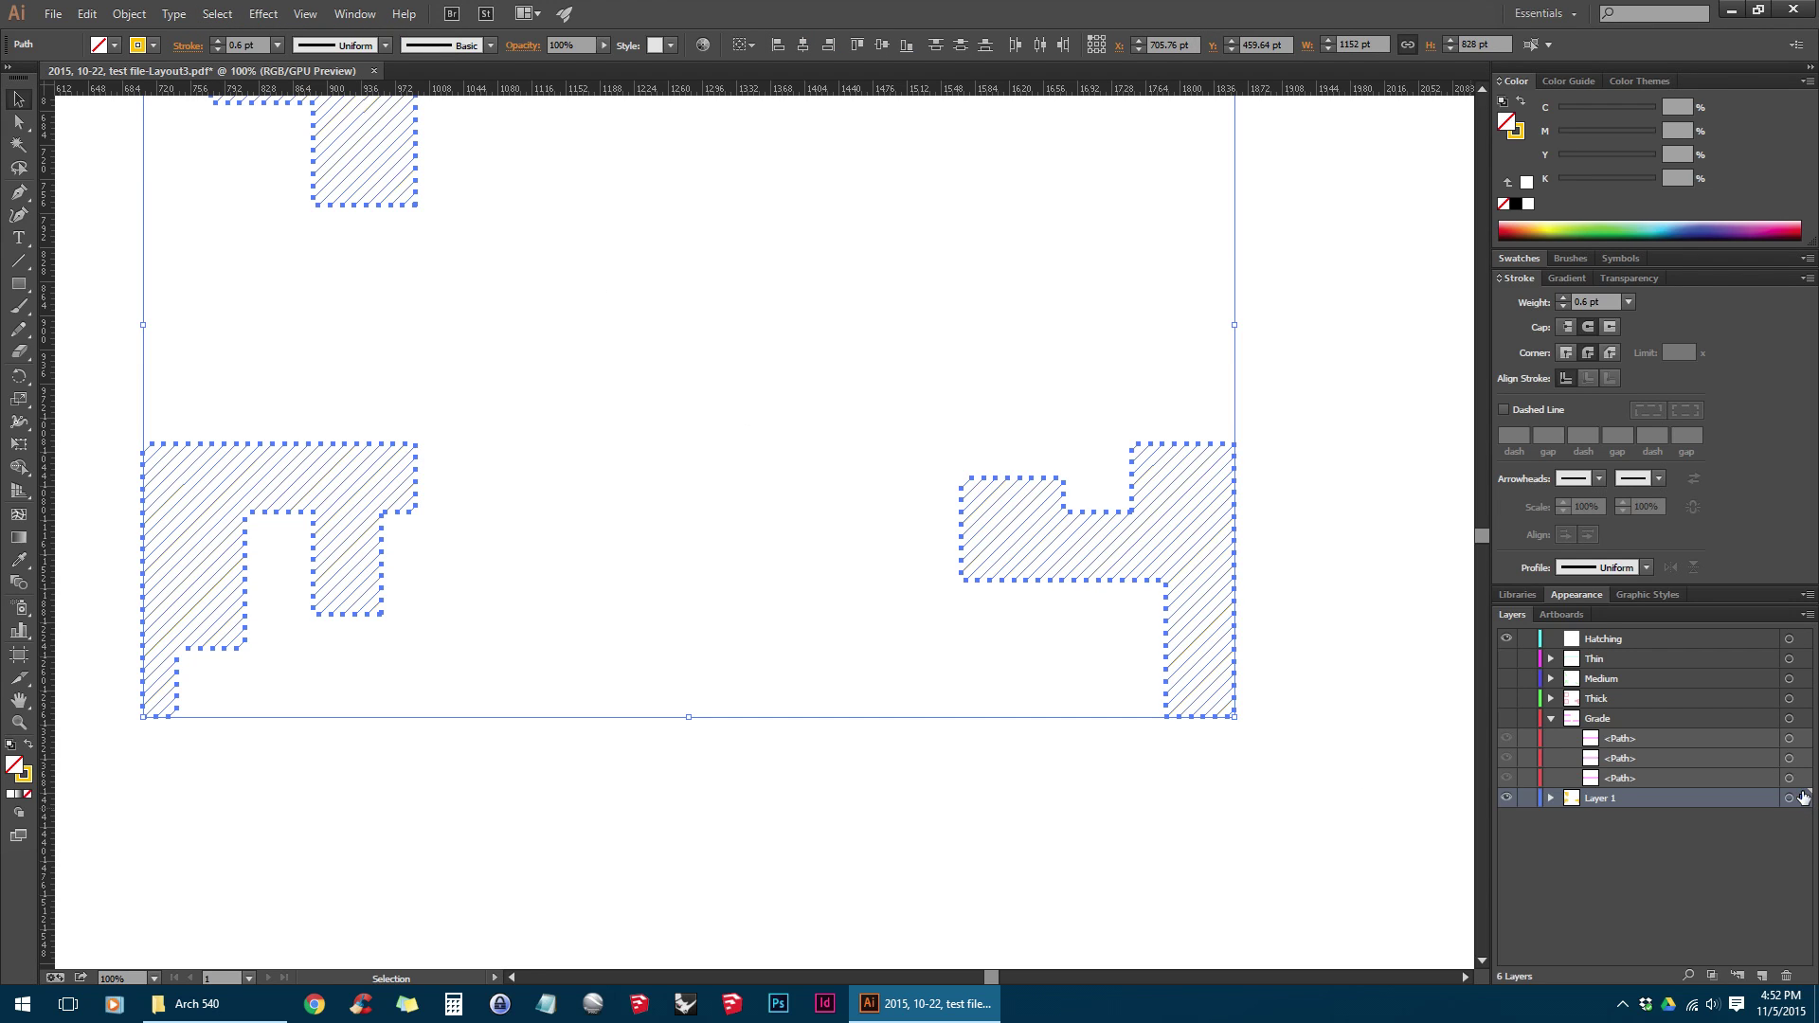
{"action": "left_click_drag", "start_coordinate": [1804, 799], "coordinate": [1804, 642]}
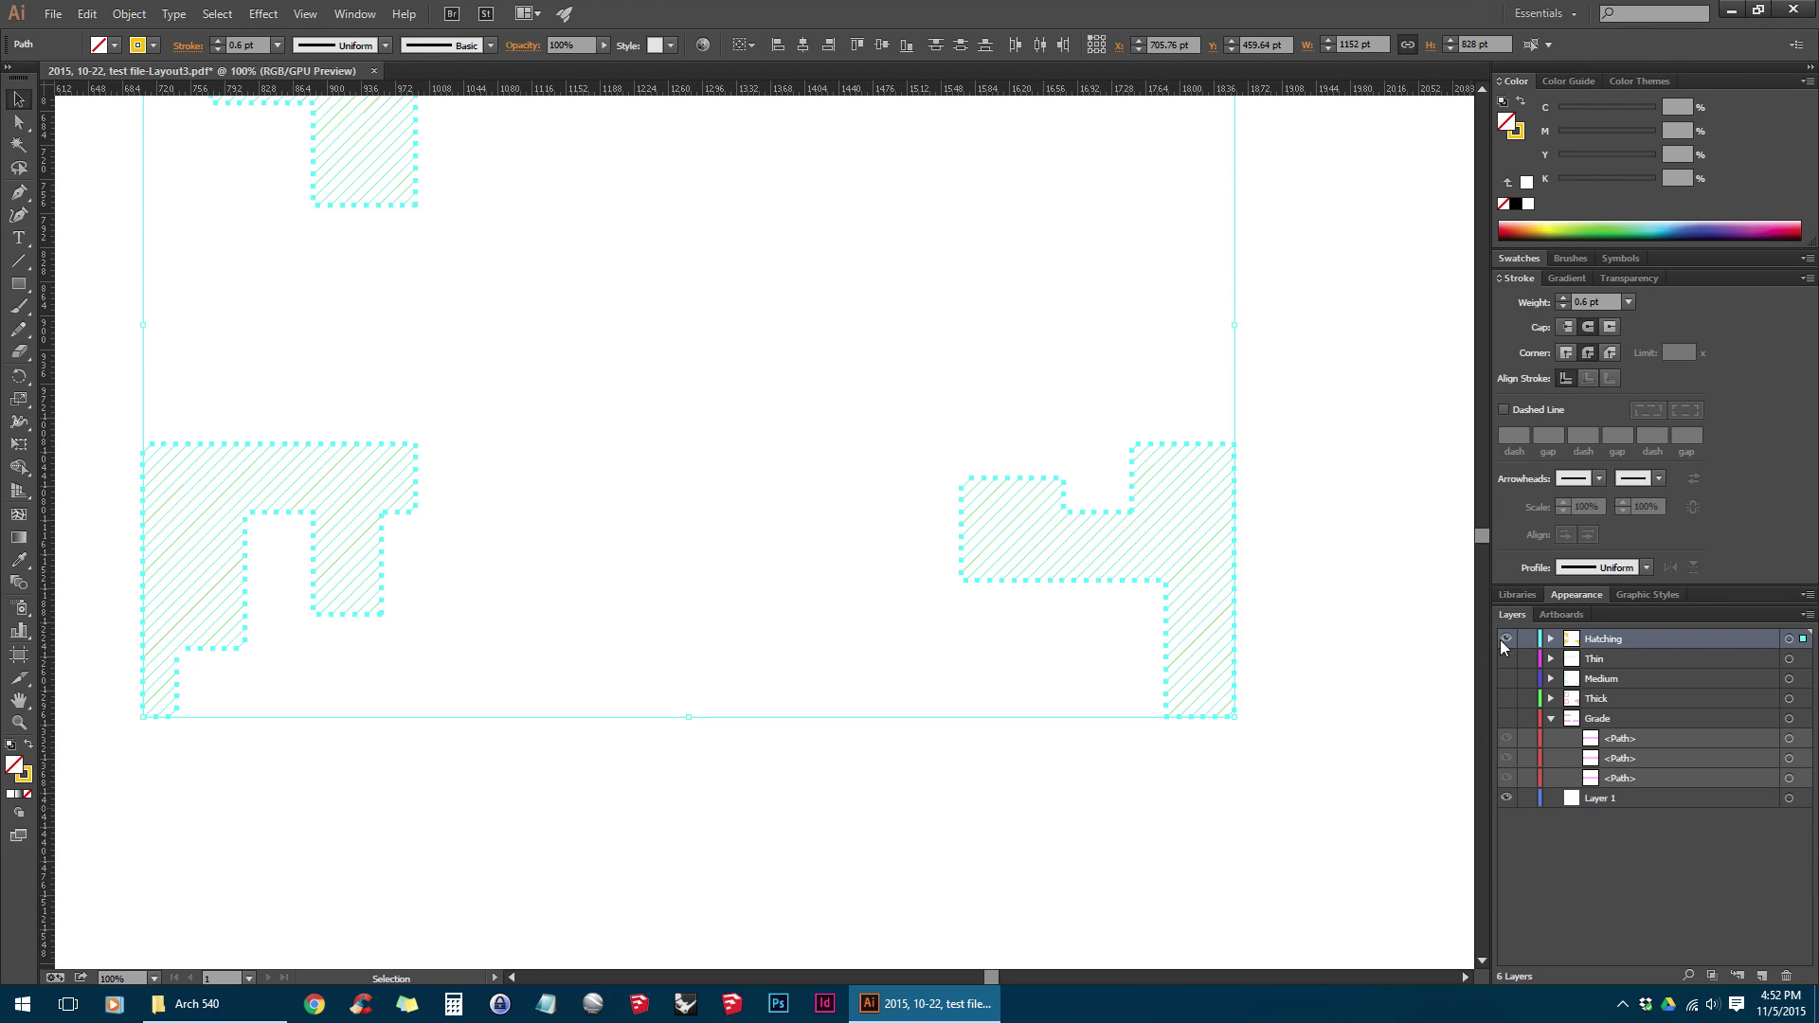
{"action": "left_click", "coordinate": [1389, 640]}
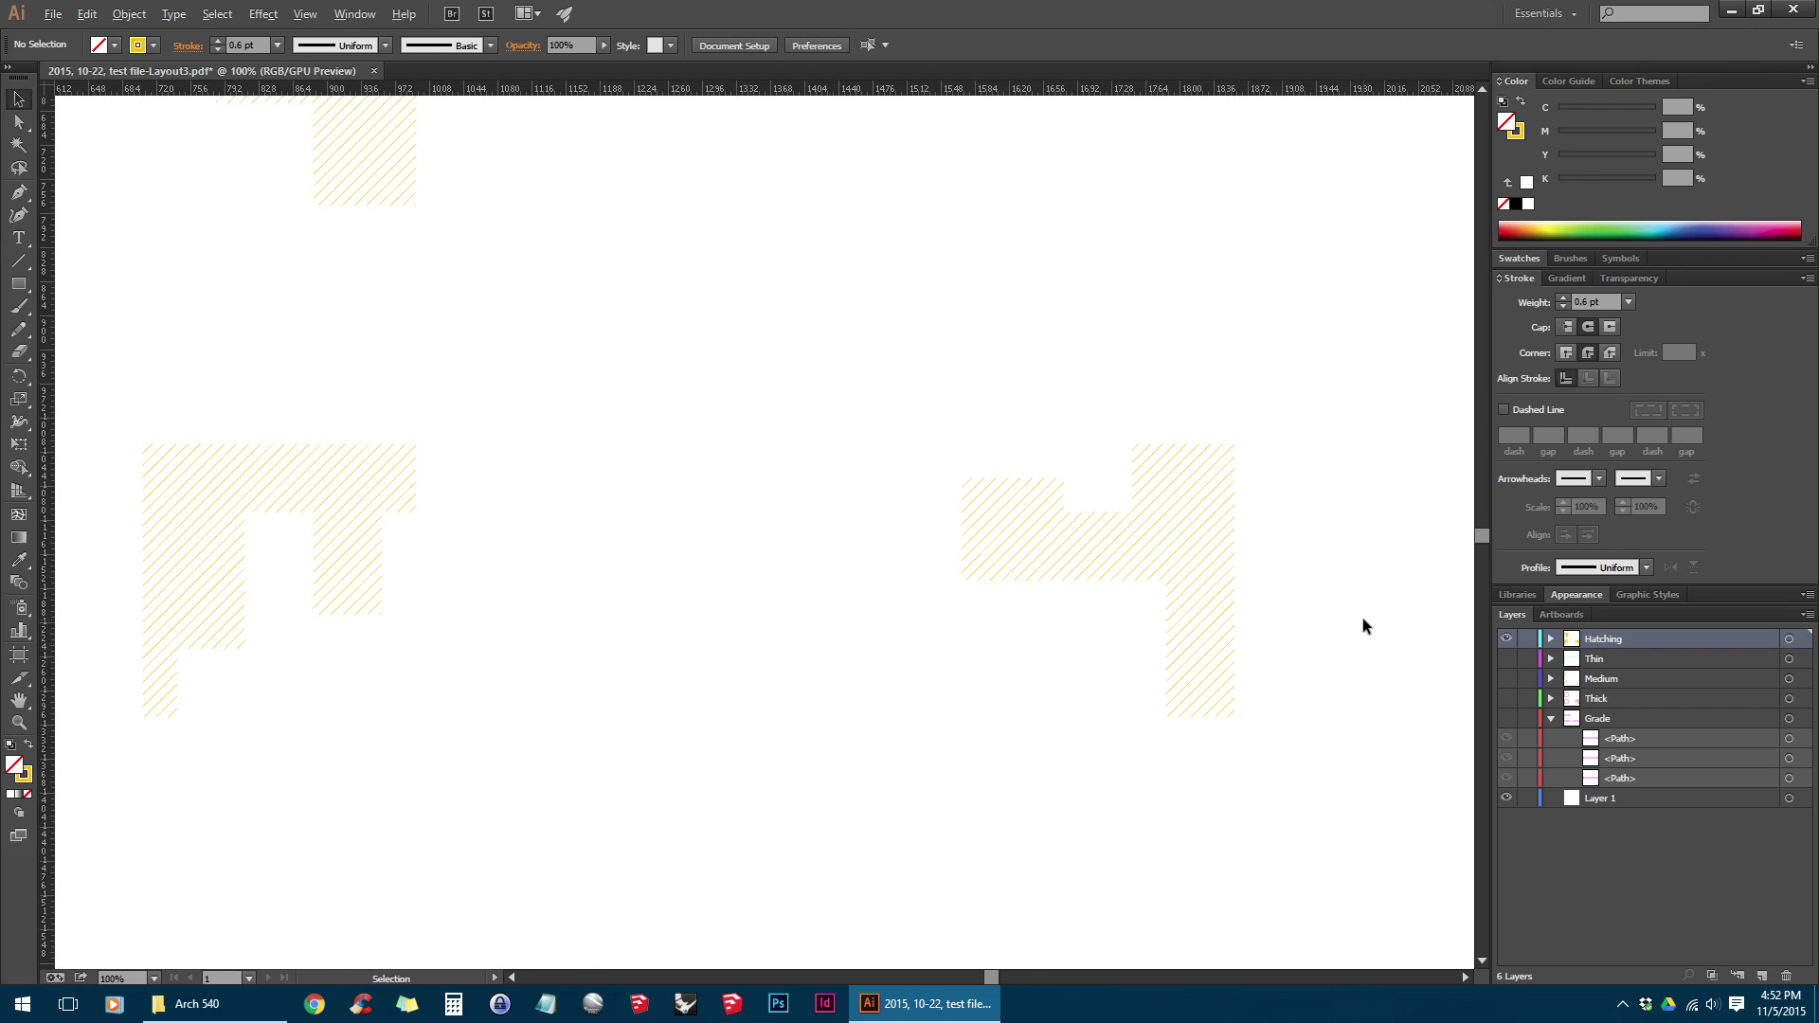
{"action": "scroll", "coordinate": [1362, 621], "scroll_direction": "down", "scroll_amount": 1, "text": "alt"}
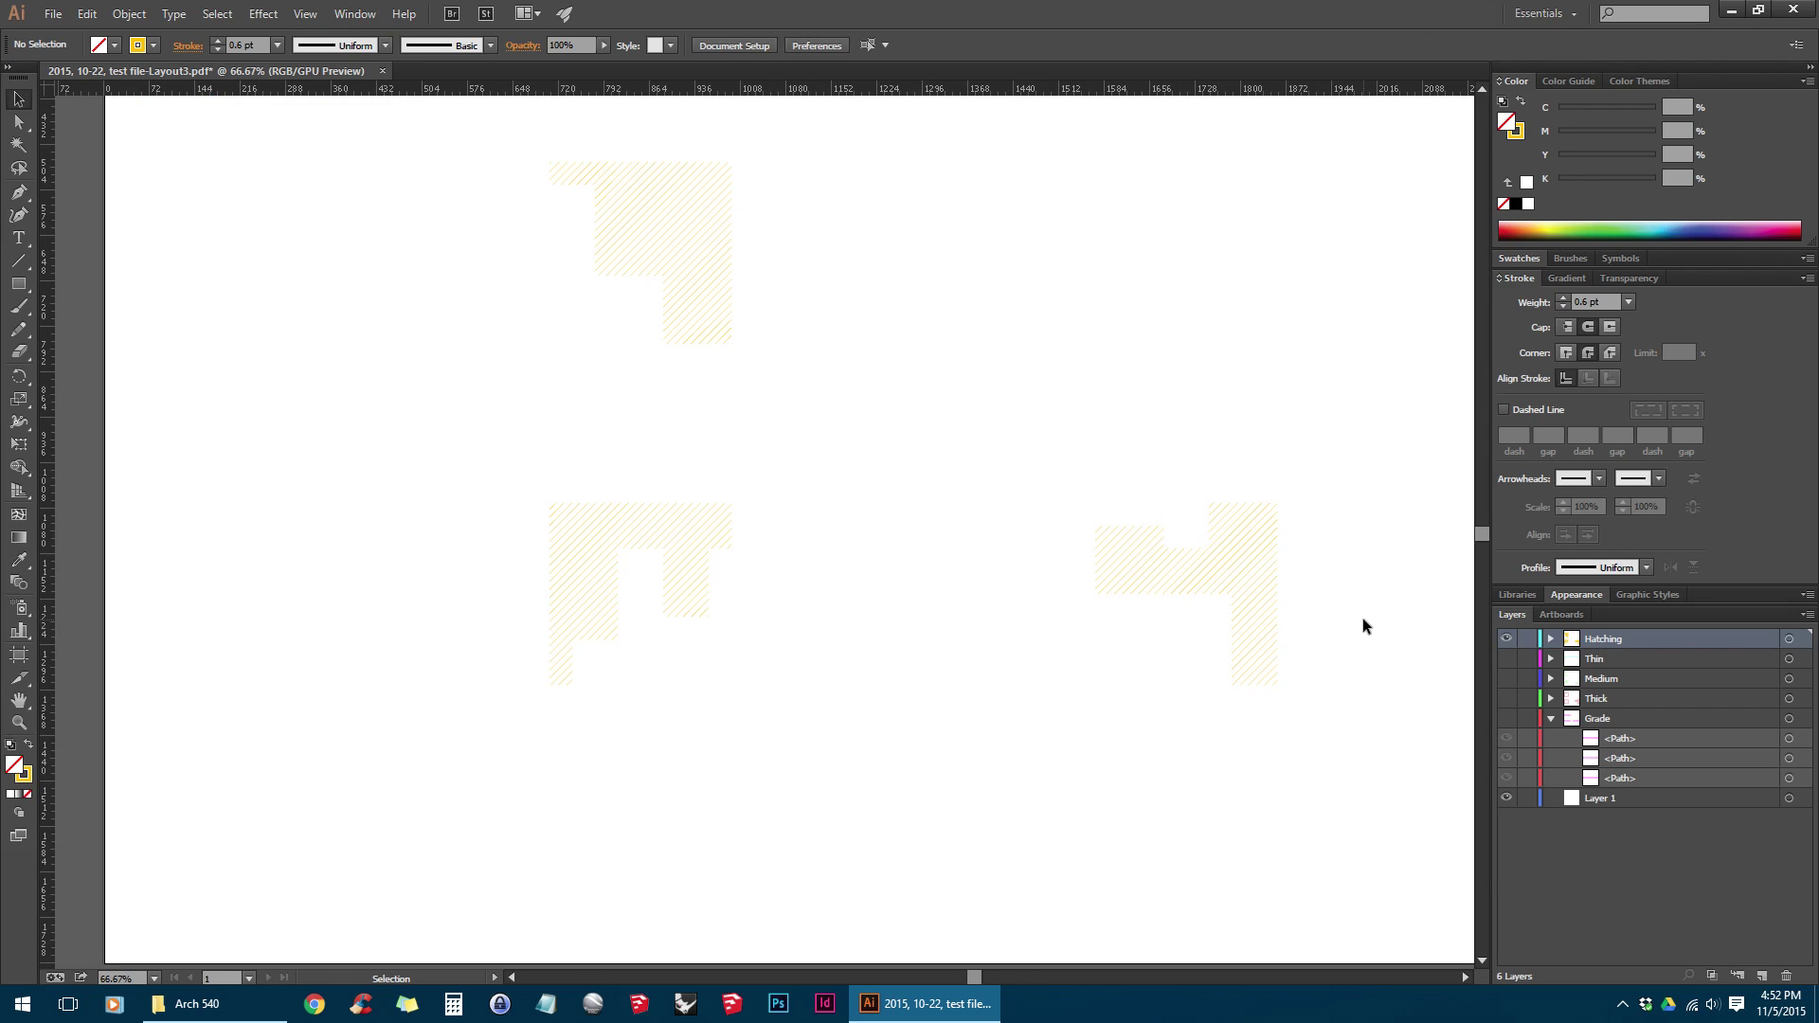
Make the Thin, Medium, Thick and Grade layers visible again
{"action": "left_click_drag", "start_coordinate": [1506, 658], "coordinate": [1509, 708]}
{"action": "left_click", "coordinate": [1507, 698]}
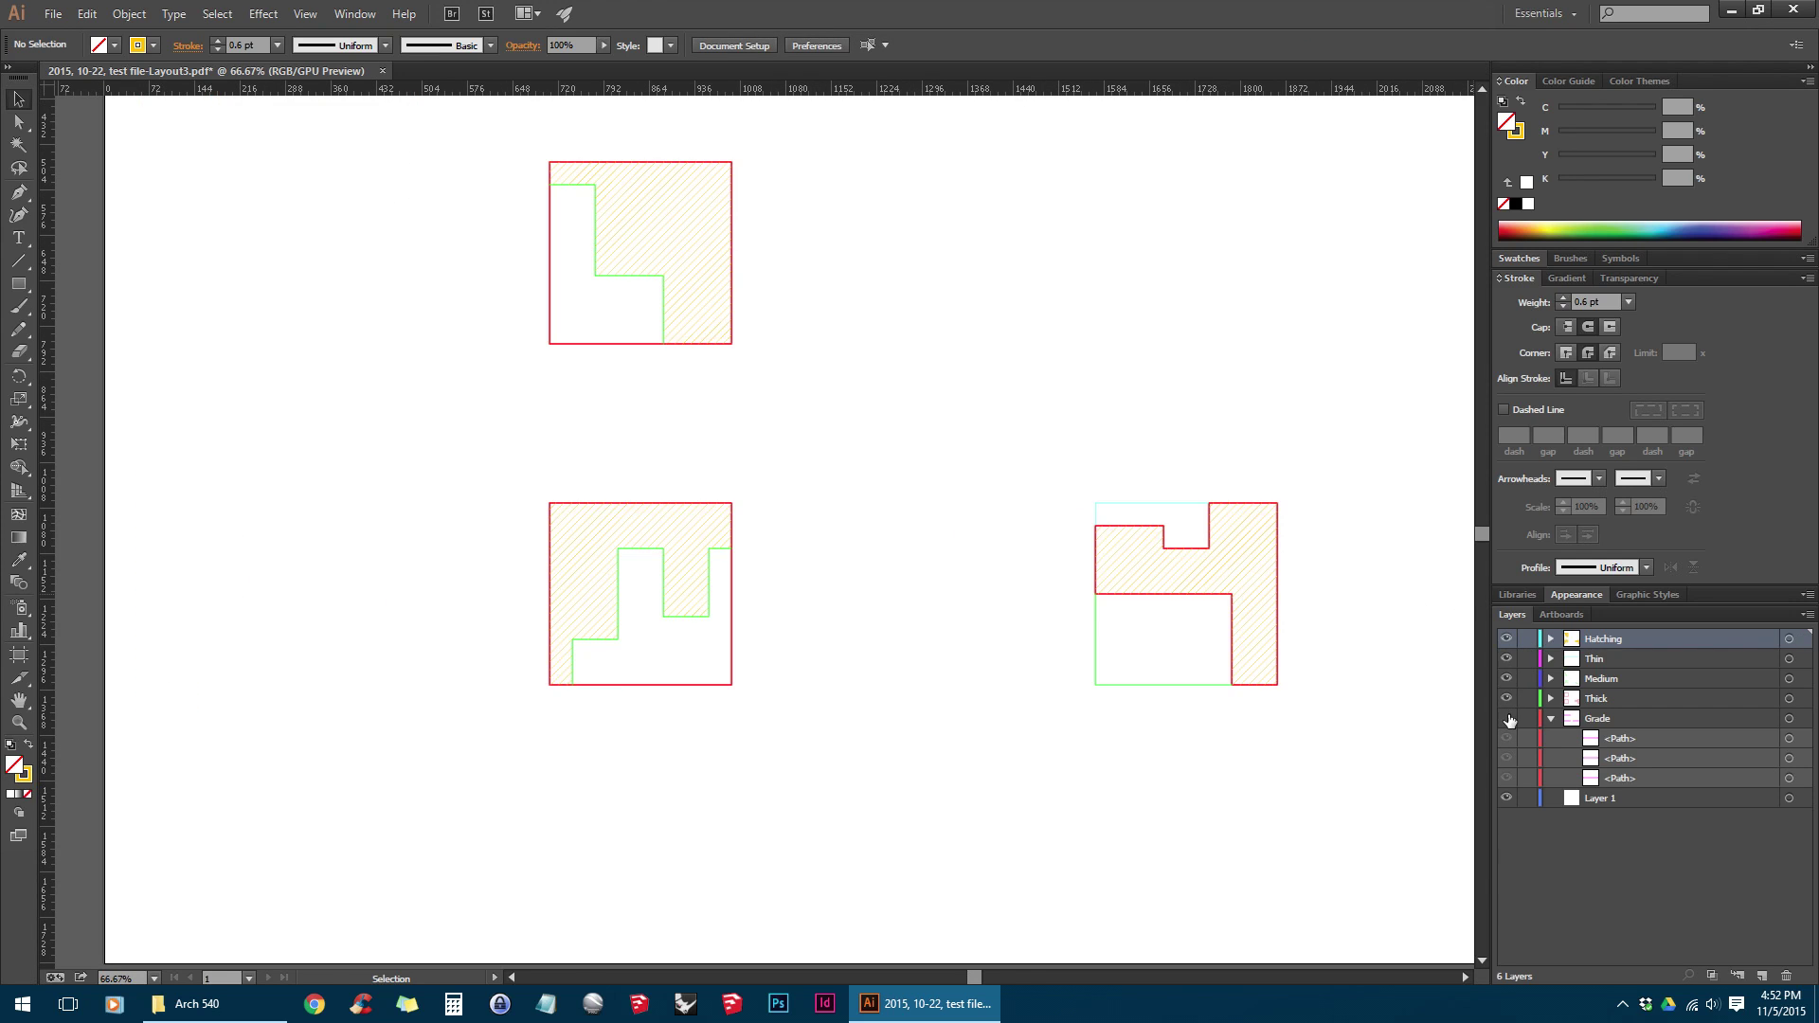
{"action": "left_click", "coordinate": [1506, 718]}
{"action": "left_click", "coordinate": [1550, 718]}
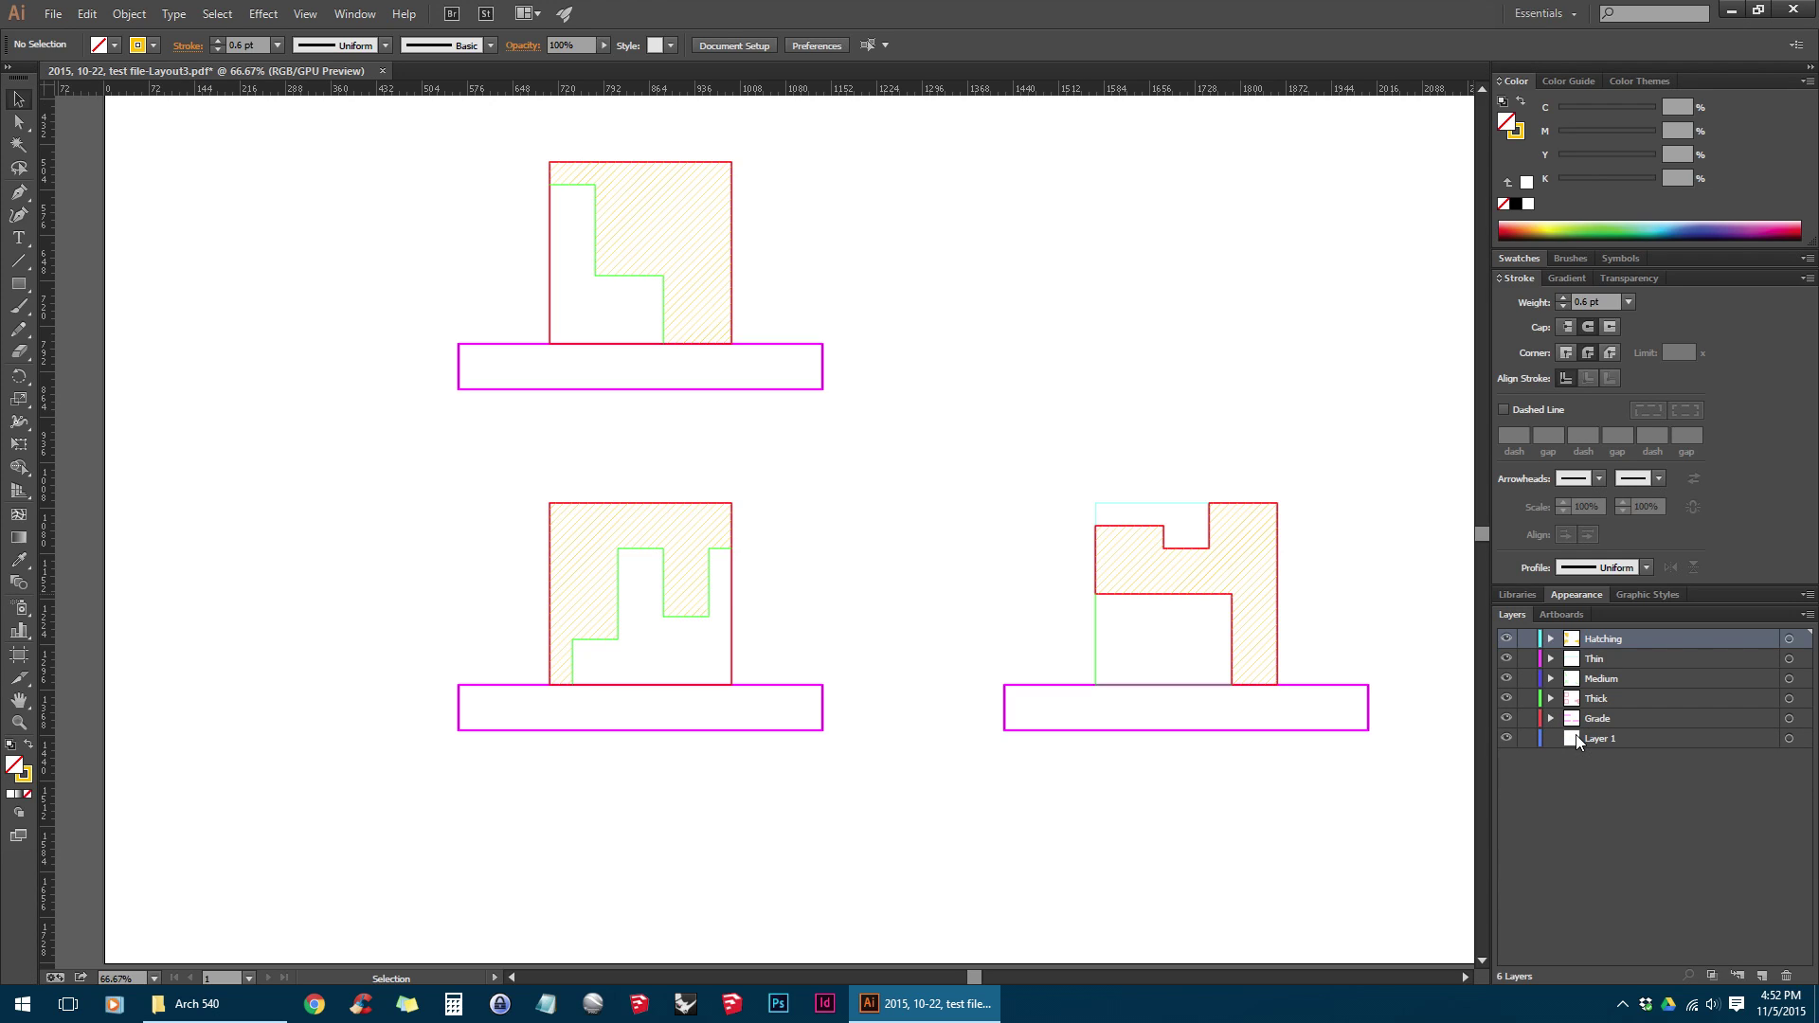
Delete the empty Layer 1
{"action": "left_click", "coordinate": [1681, 738]}
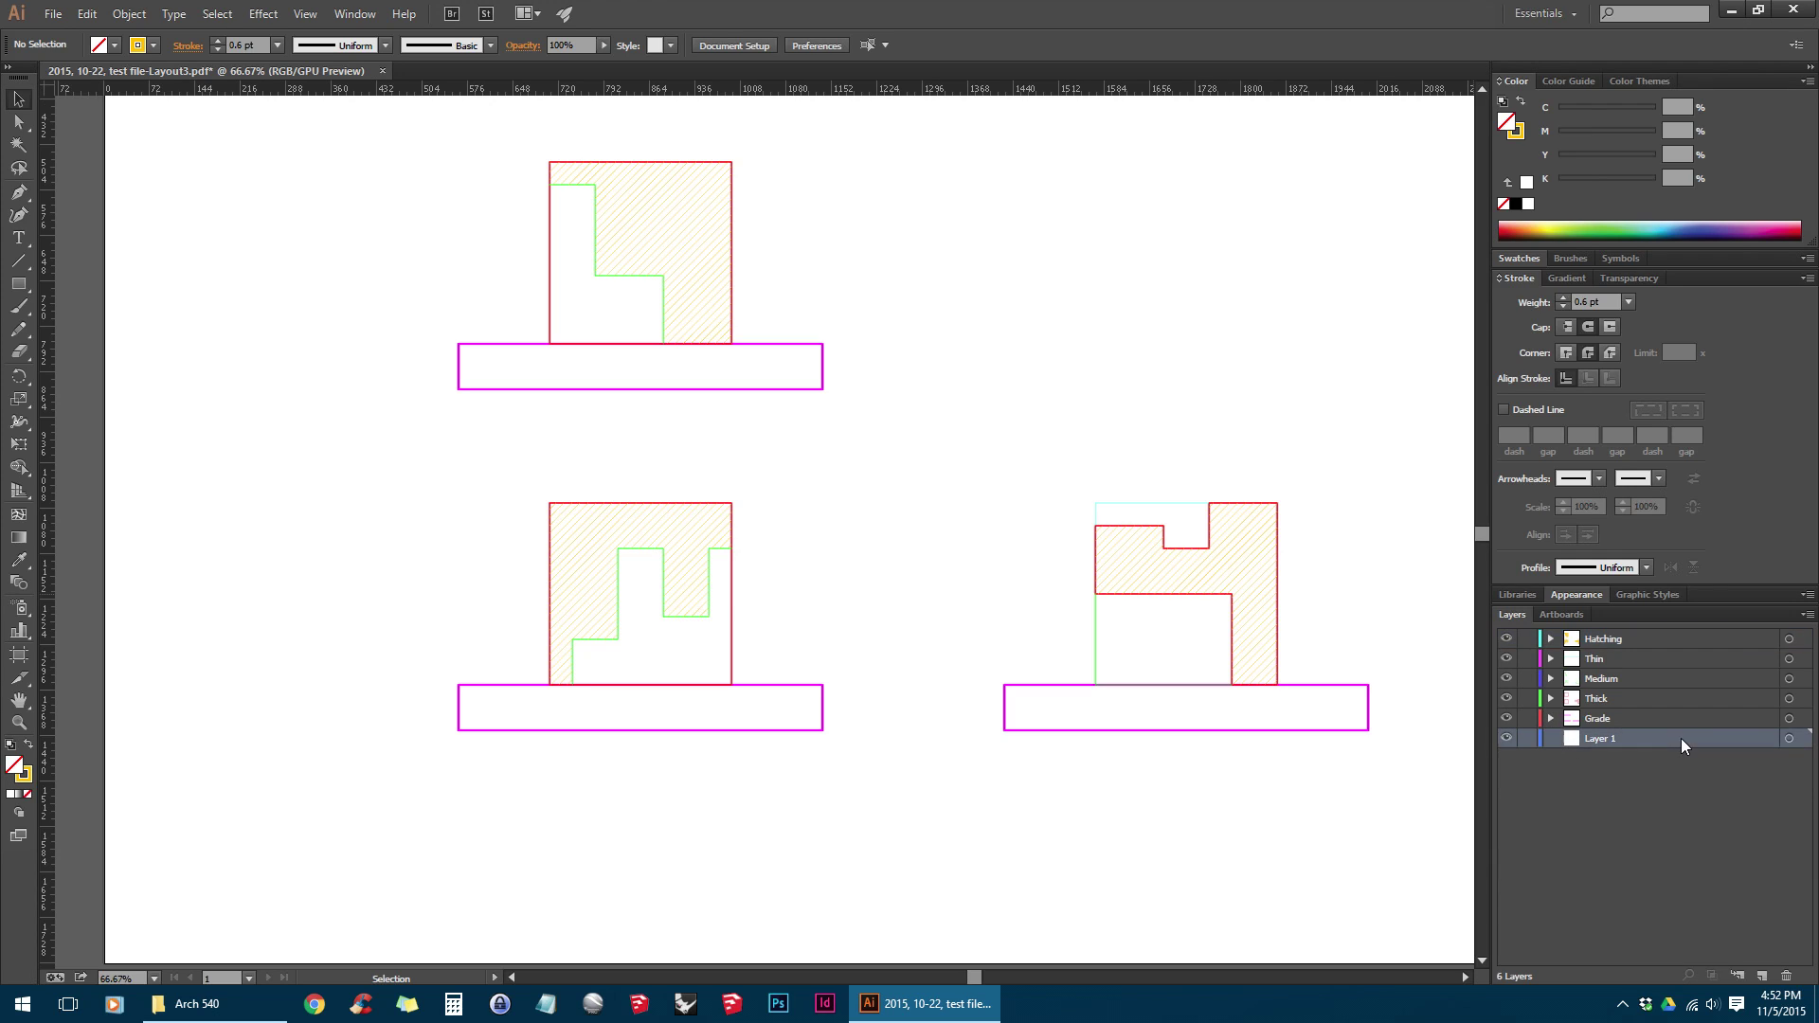
{"action": "left_click", "coordinate": [1787, 976]}
{"action": "scroll", "coordinate": [1014, 663], "scroll_direction": "right", "scroll_amount": 2}
{"action": "scroll", "coordinate": [1014, 663], "scroll_direction": "up", "scroll_amount": 1}
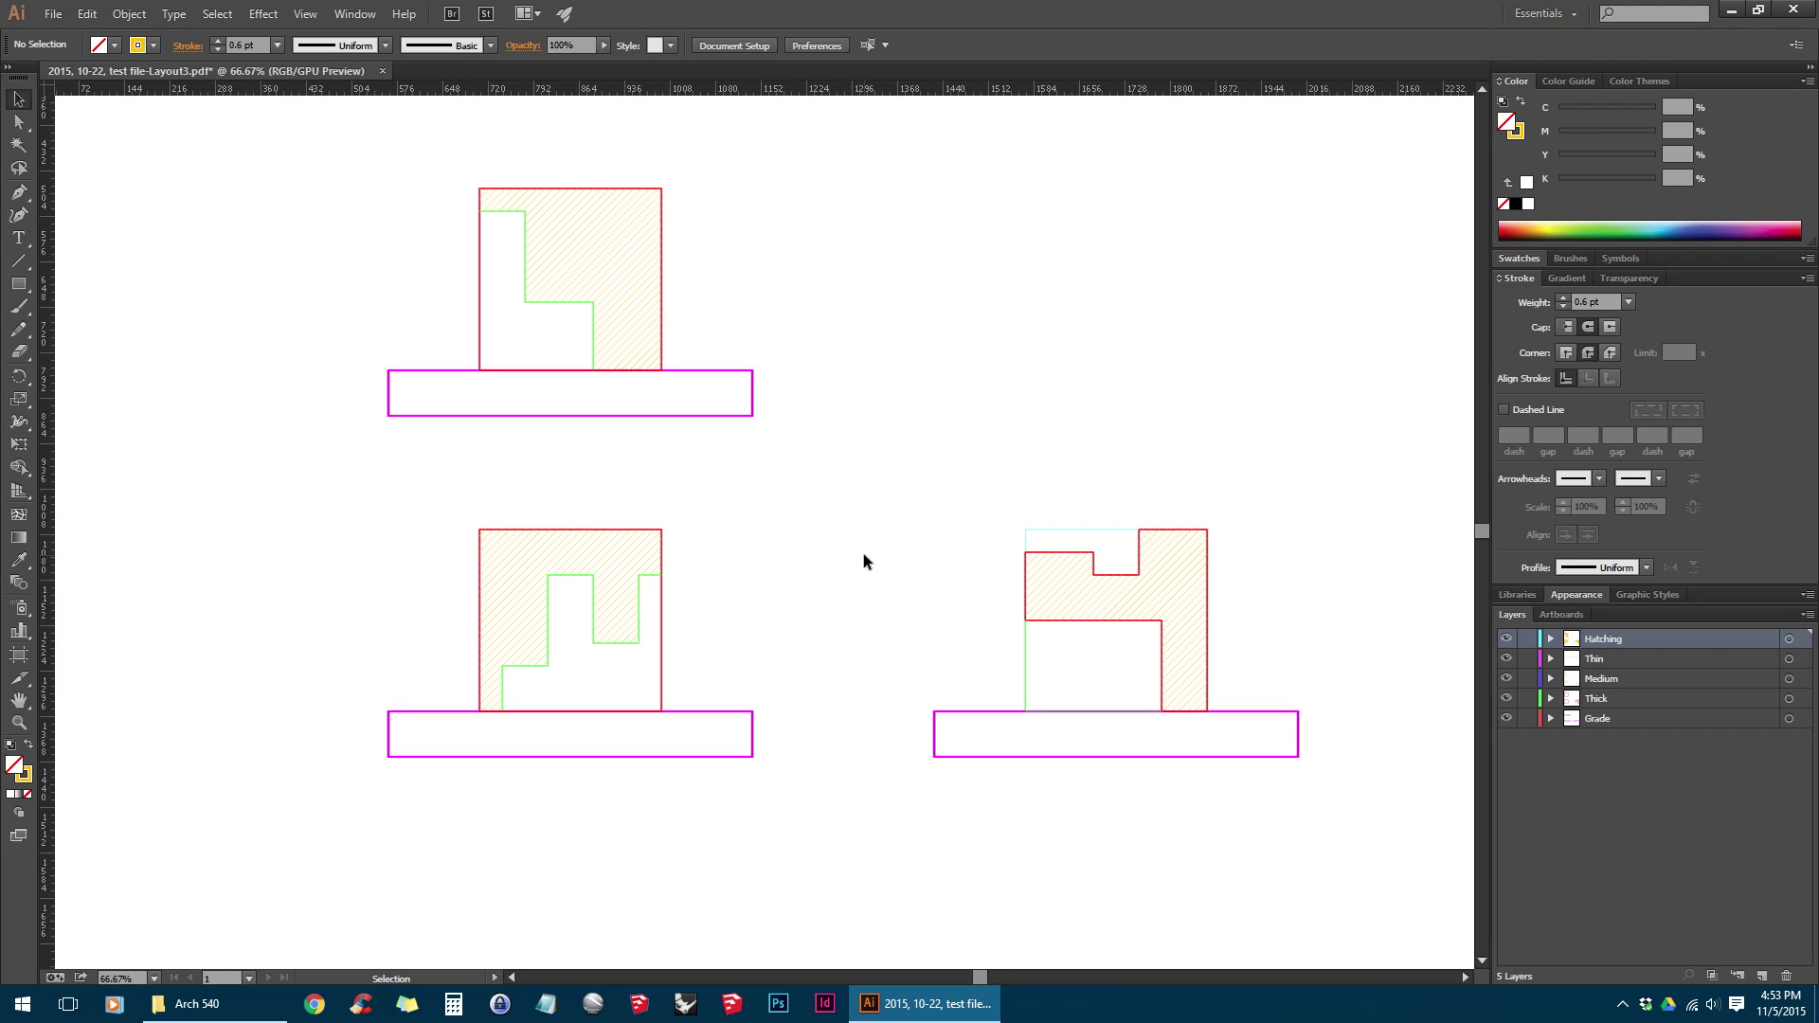
{"action": "scroll", "coordinate": [862, 553], "scroll_direction": "up", "scroll_amount": 1}
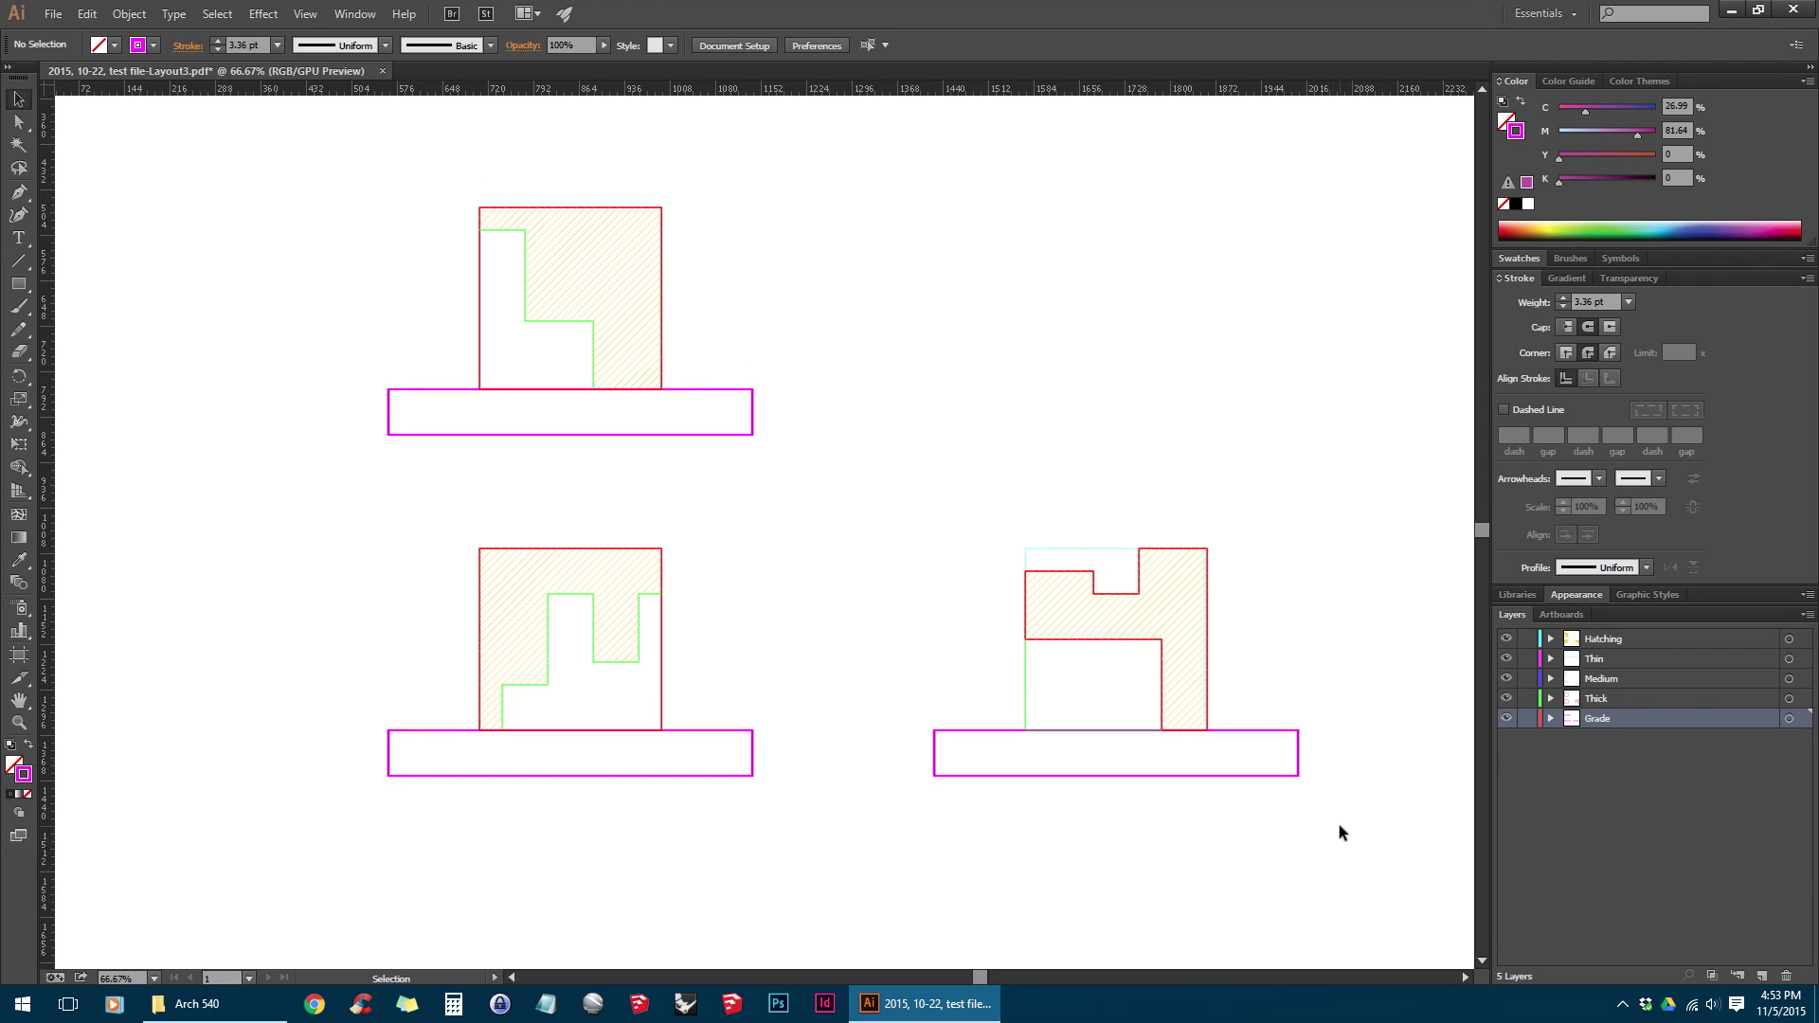
Select every path in the three sections and give them a black stroke
{"action": "left_click_drag", "start_coordinate": [1338, 832], "coordinate": [298, 162]}
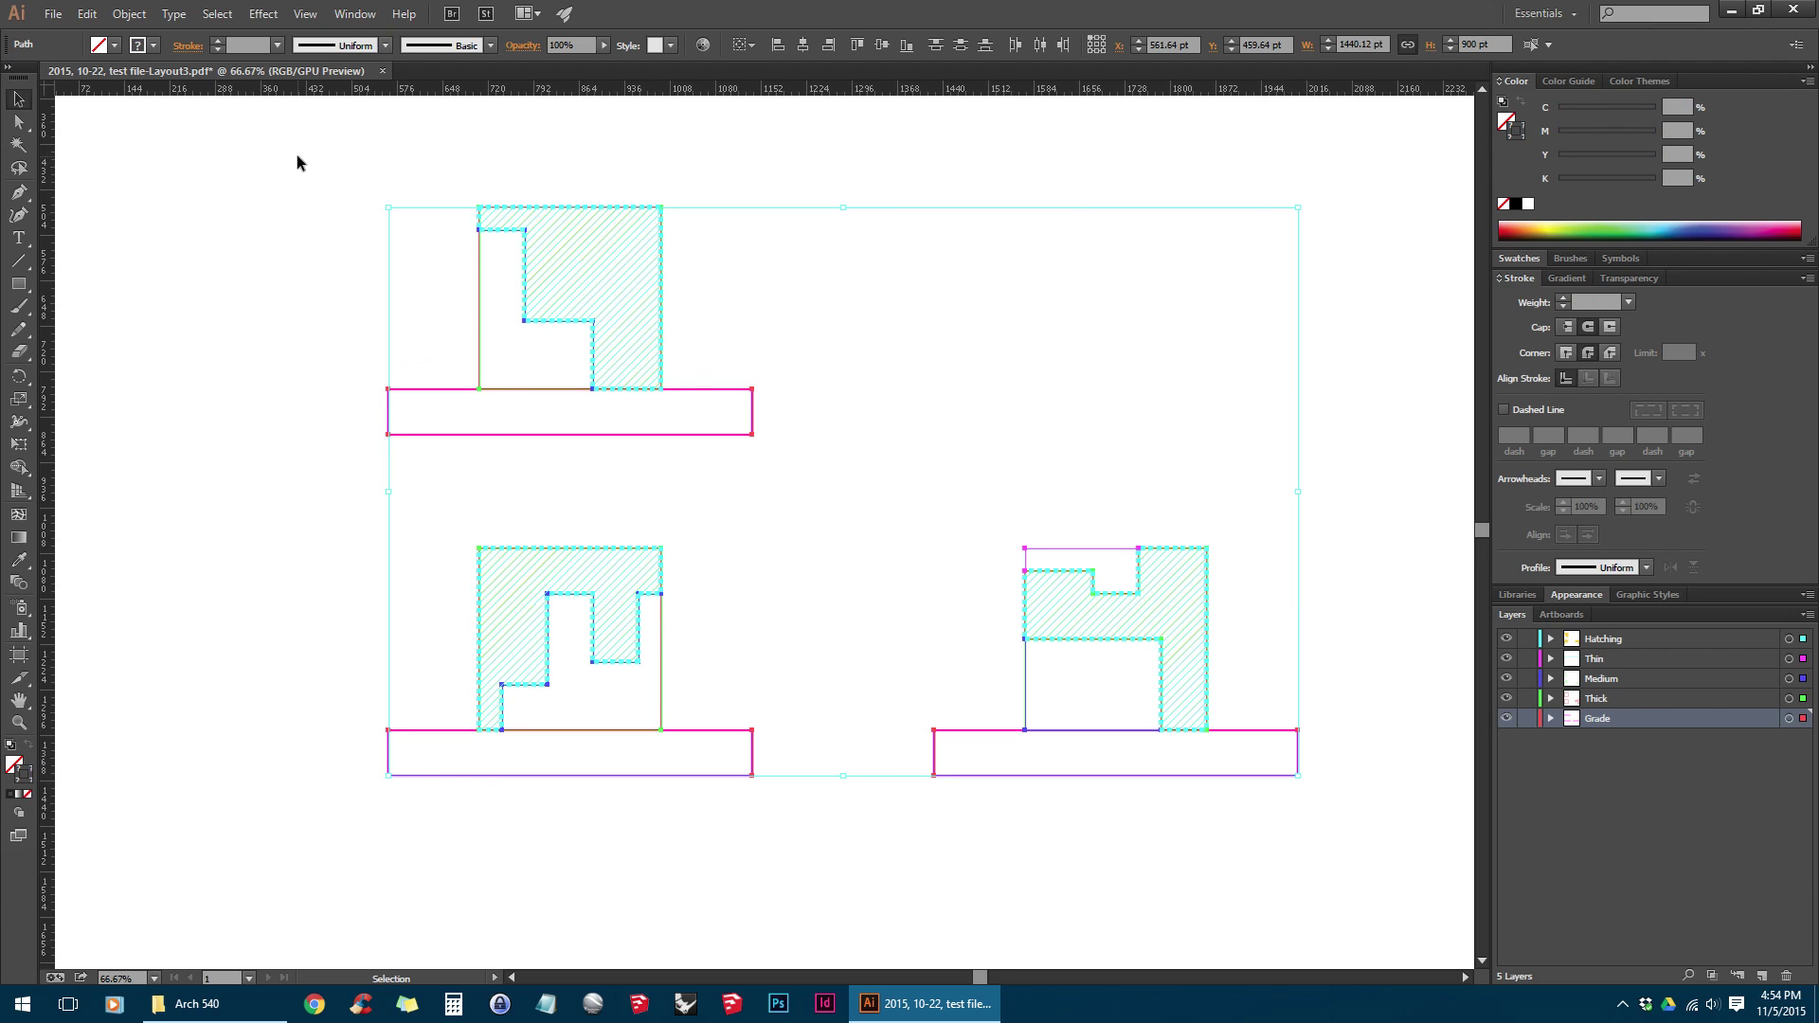
{"action": "double_click", "coordinate": [1517, 83]}
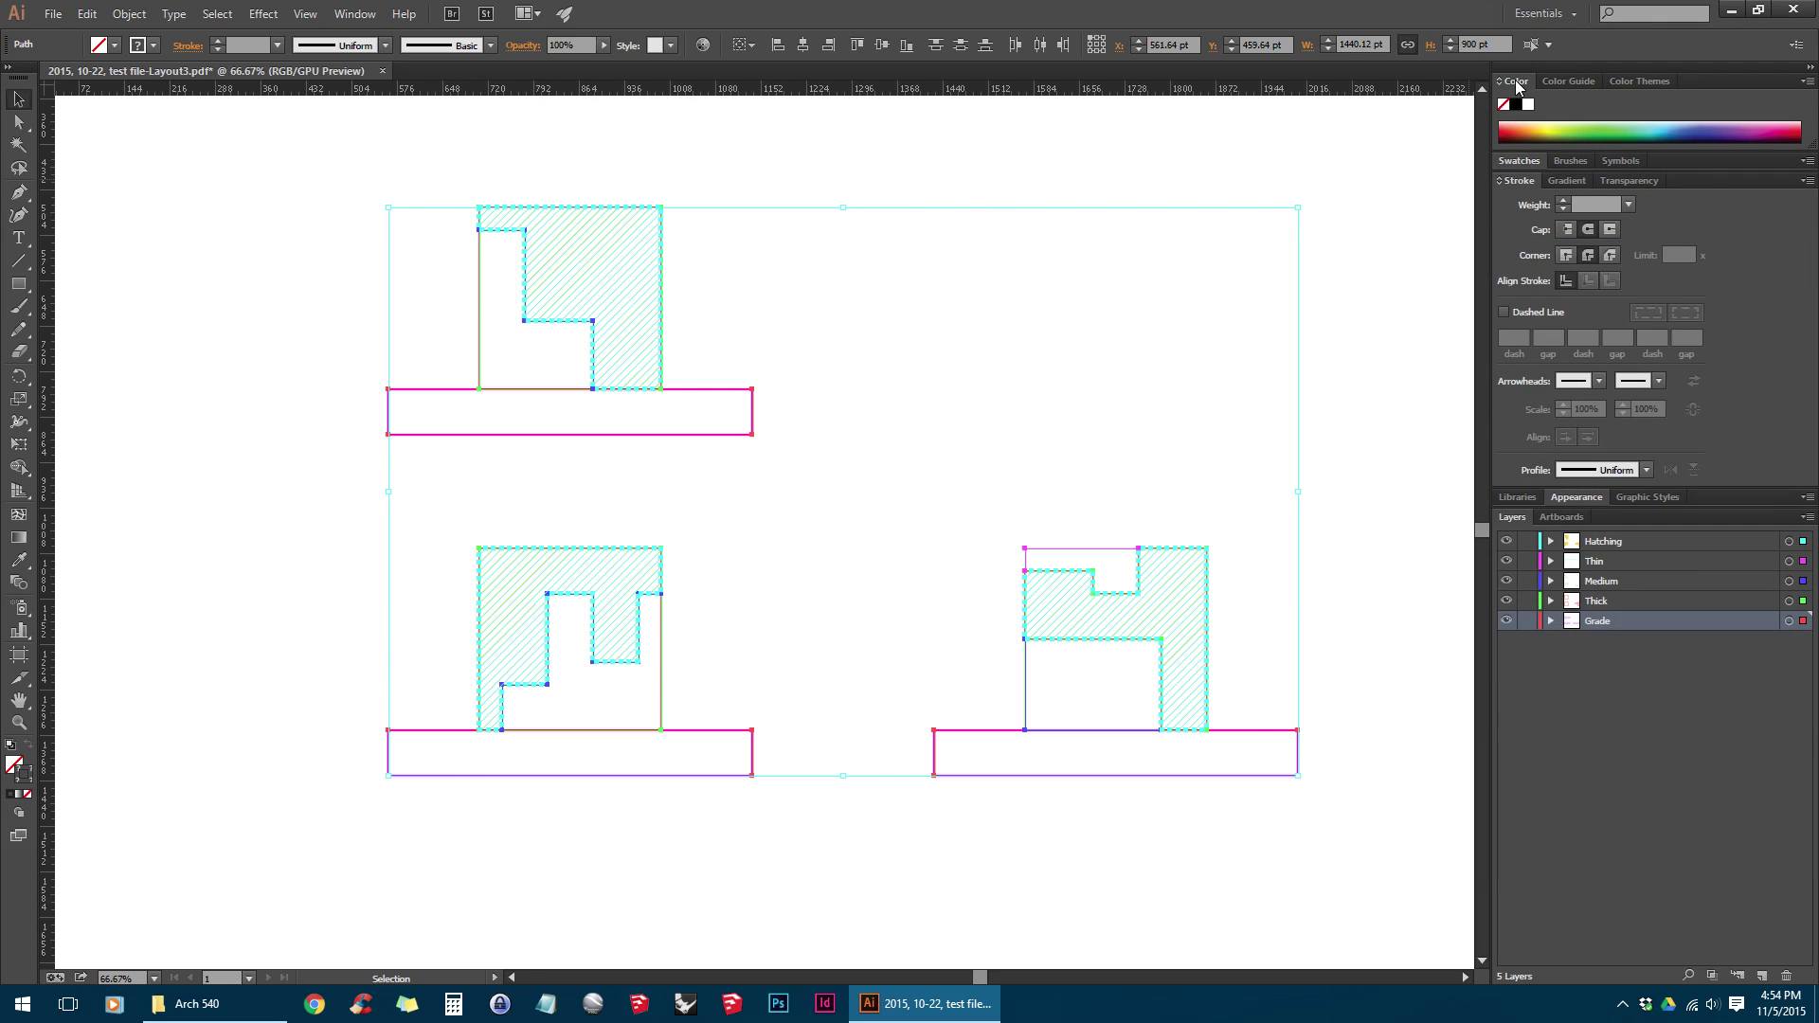
{"action": "double_click", "coordinate": [1517, 83]}
{"action": "double_click", "coordinate": [1517, 84]}
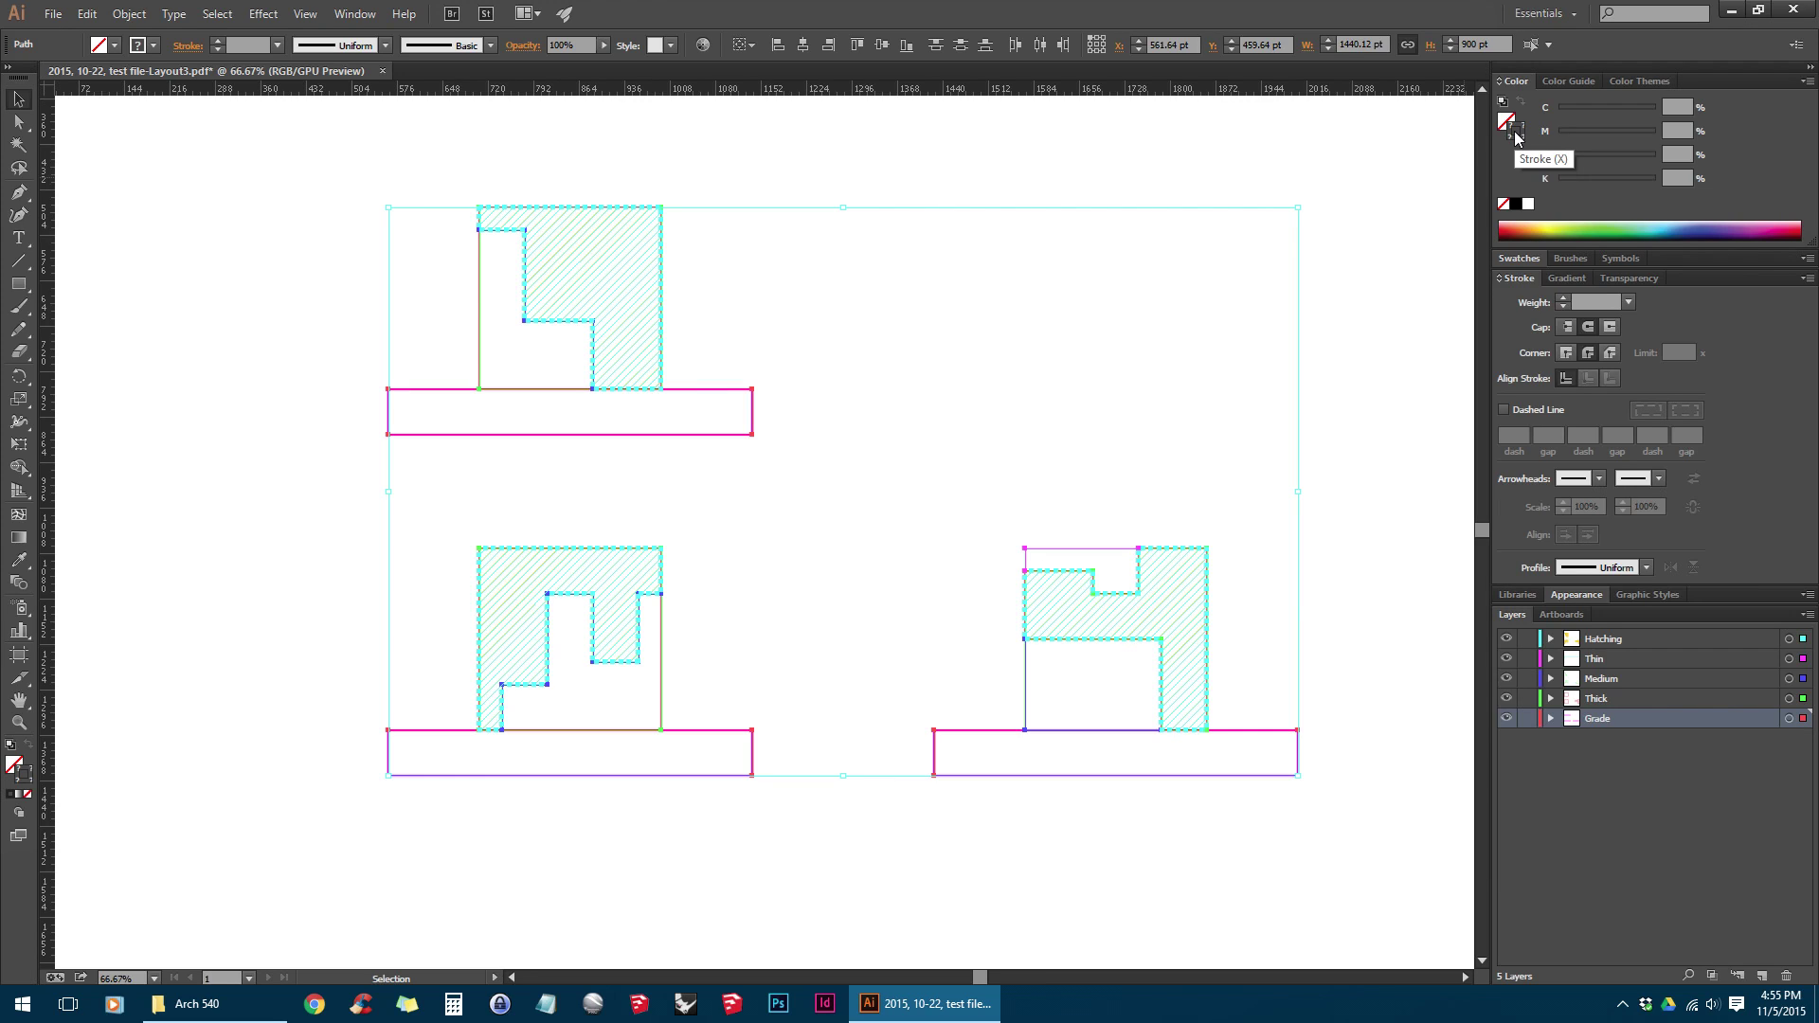
{"action": "left_click", "coordinate": [1517, 205]}
{"action": "left_click", "coordinate": [1366, 309]}
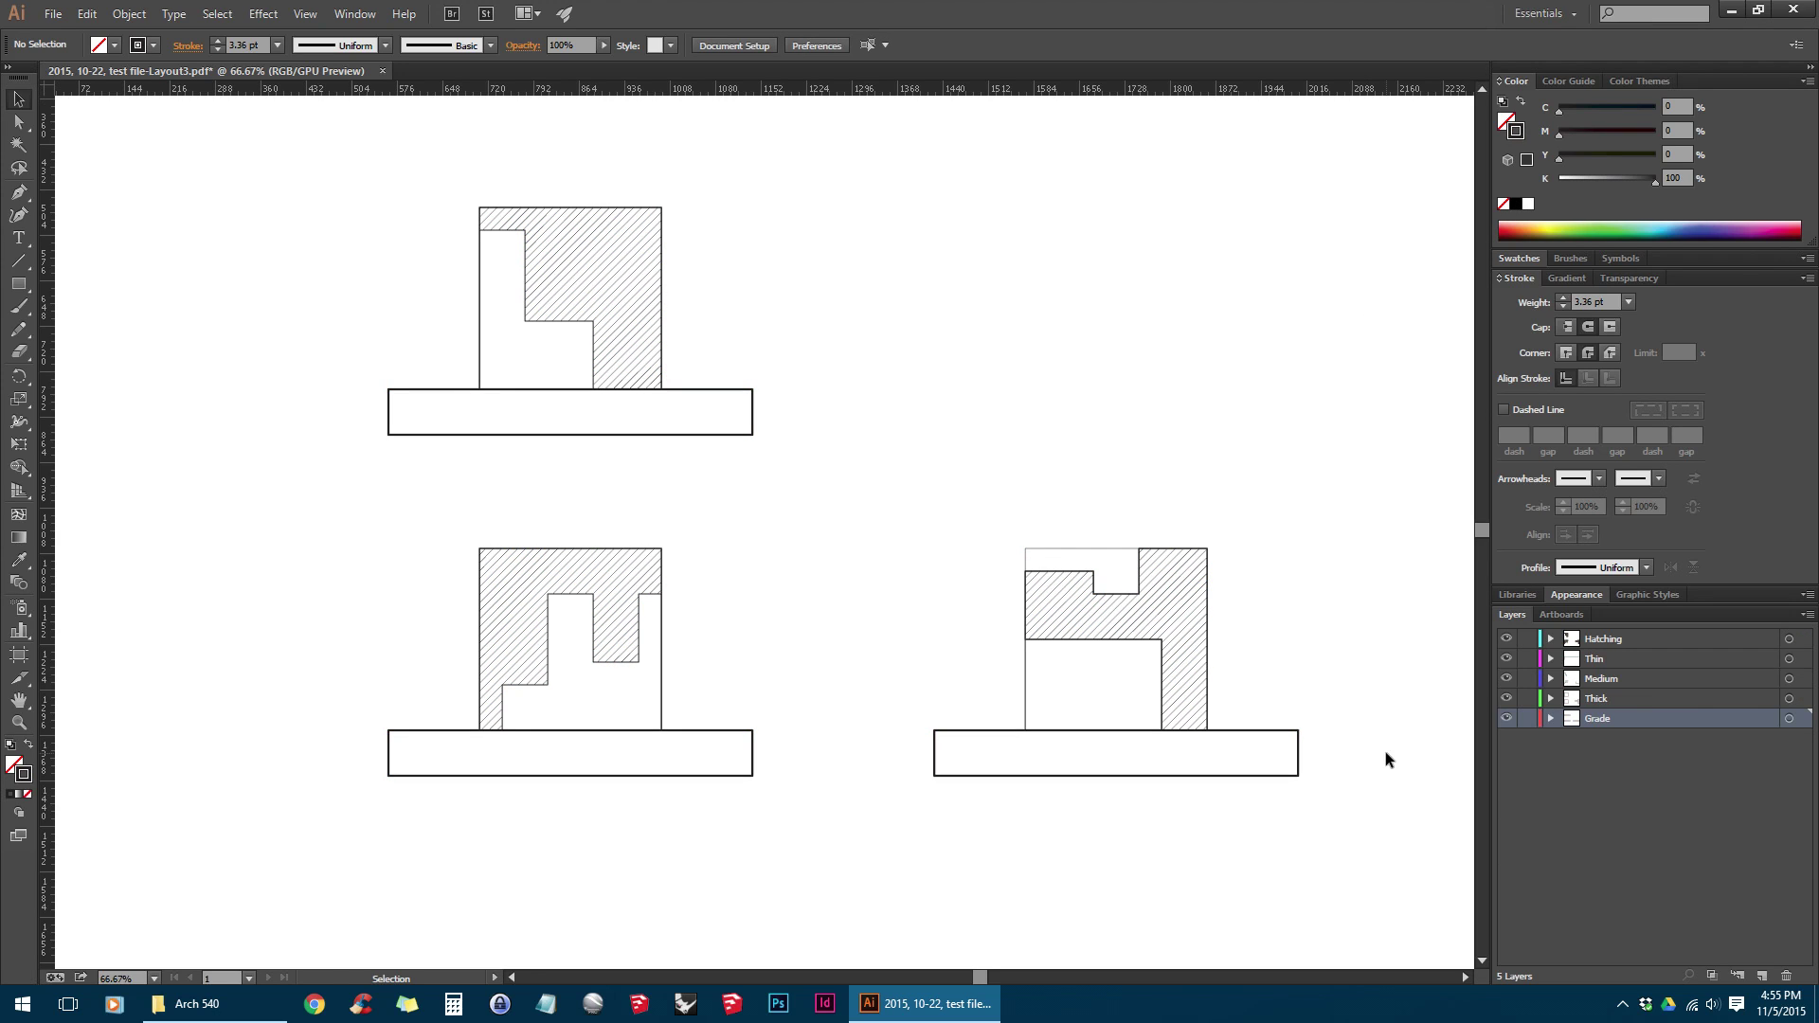
{"action": "left_click_drag", "start_coordinate": [1299, 807], "coordinate": [145, 104]}
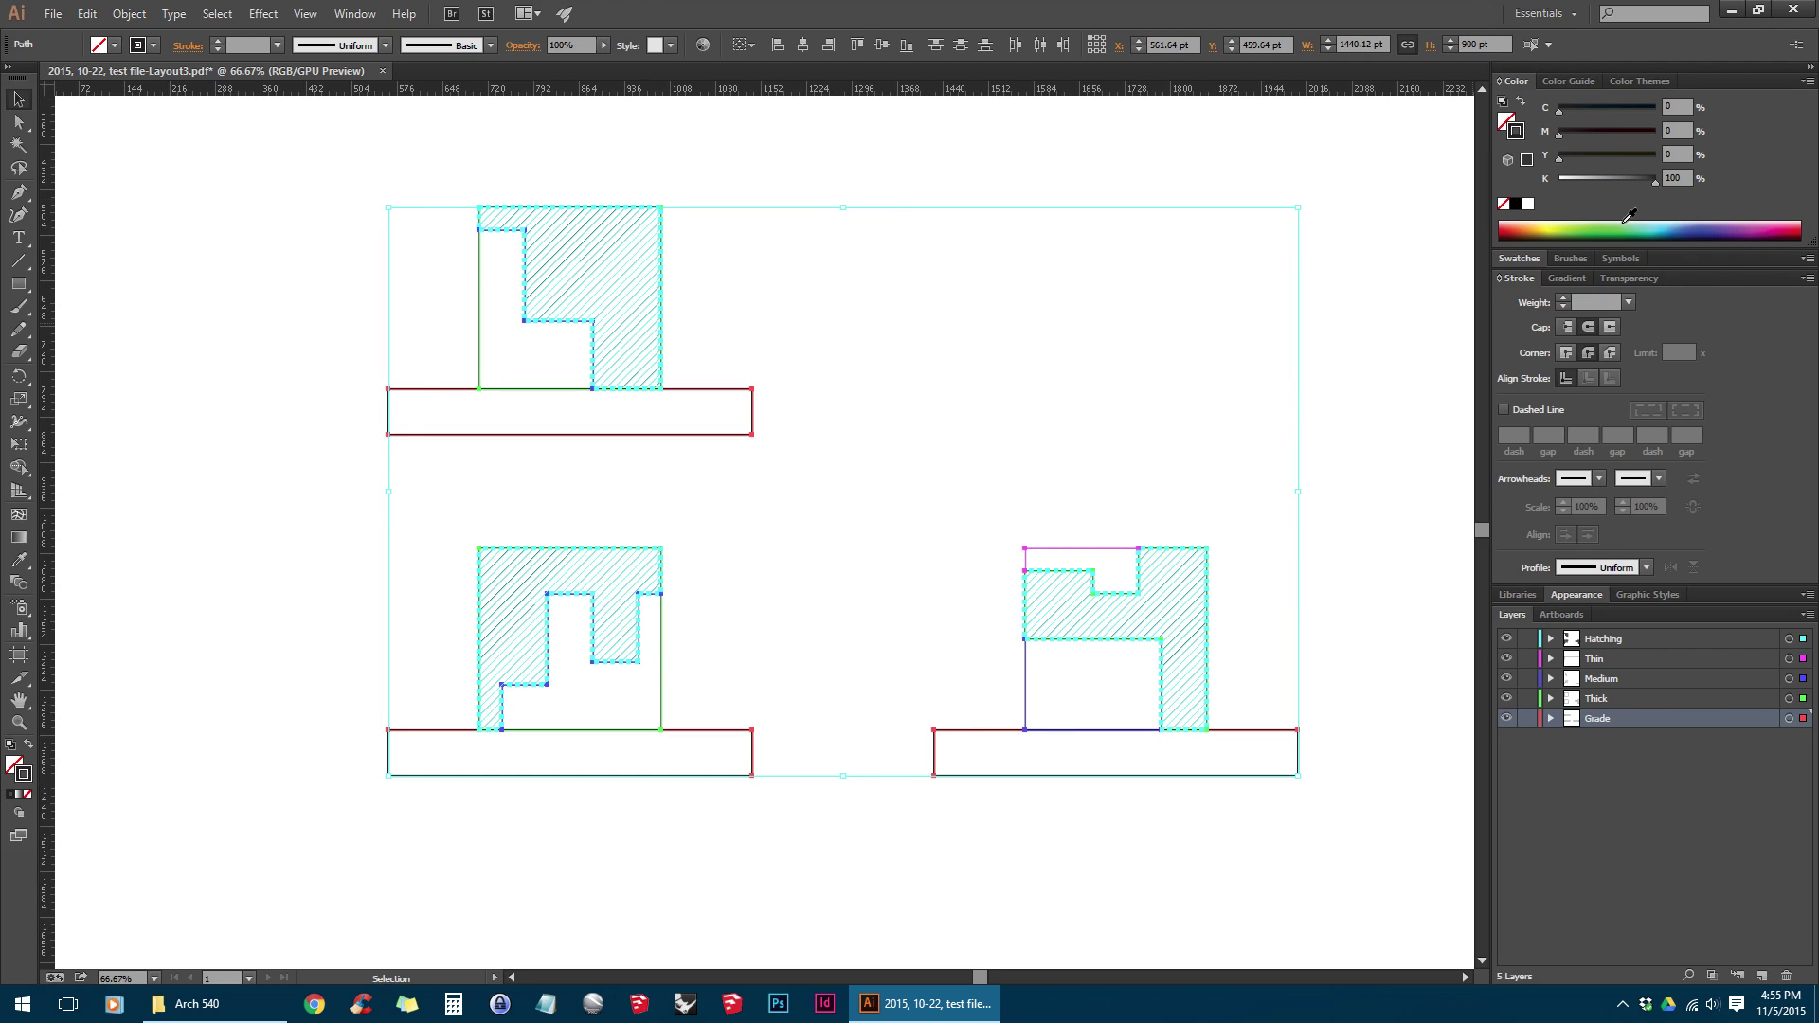
{"action": "mouse_move", "coordinate": [1631, 222]}
{"action": "left_mouse_down"}
{"action": "mouse_move", "coordinate": [1776, 221]}
{"action": "mouse_move", "coordinate": [1753, 224]}
{"action": "left_mouse_up"}
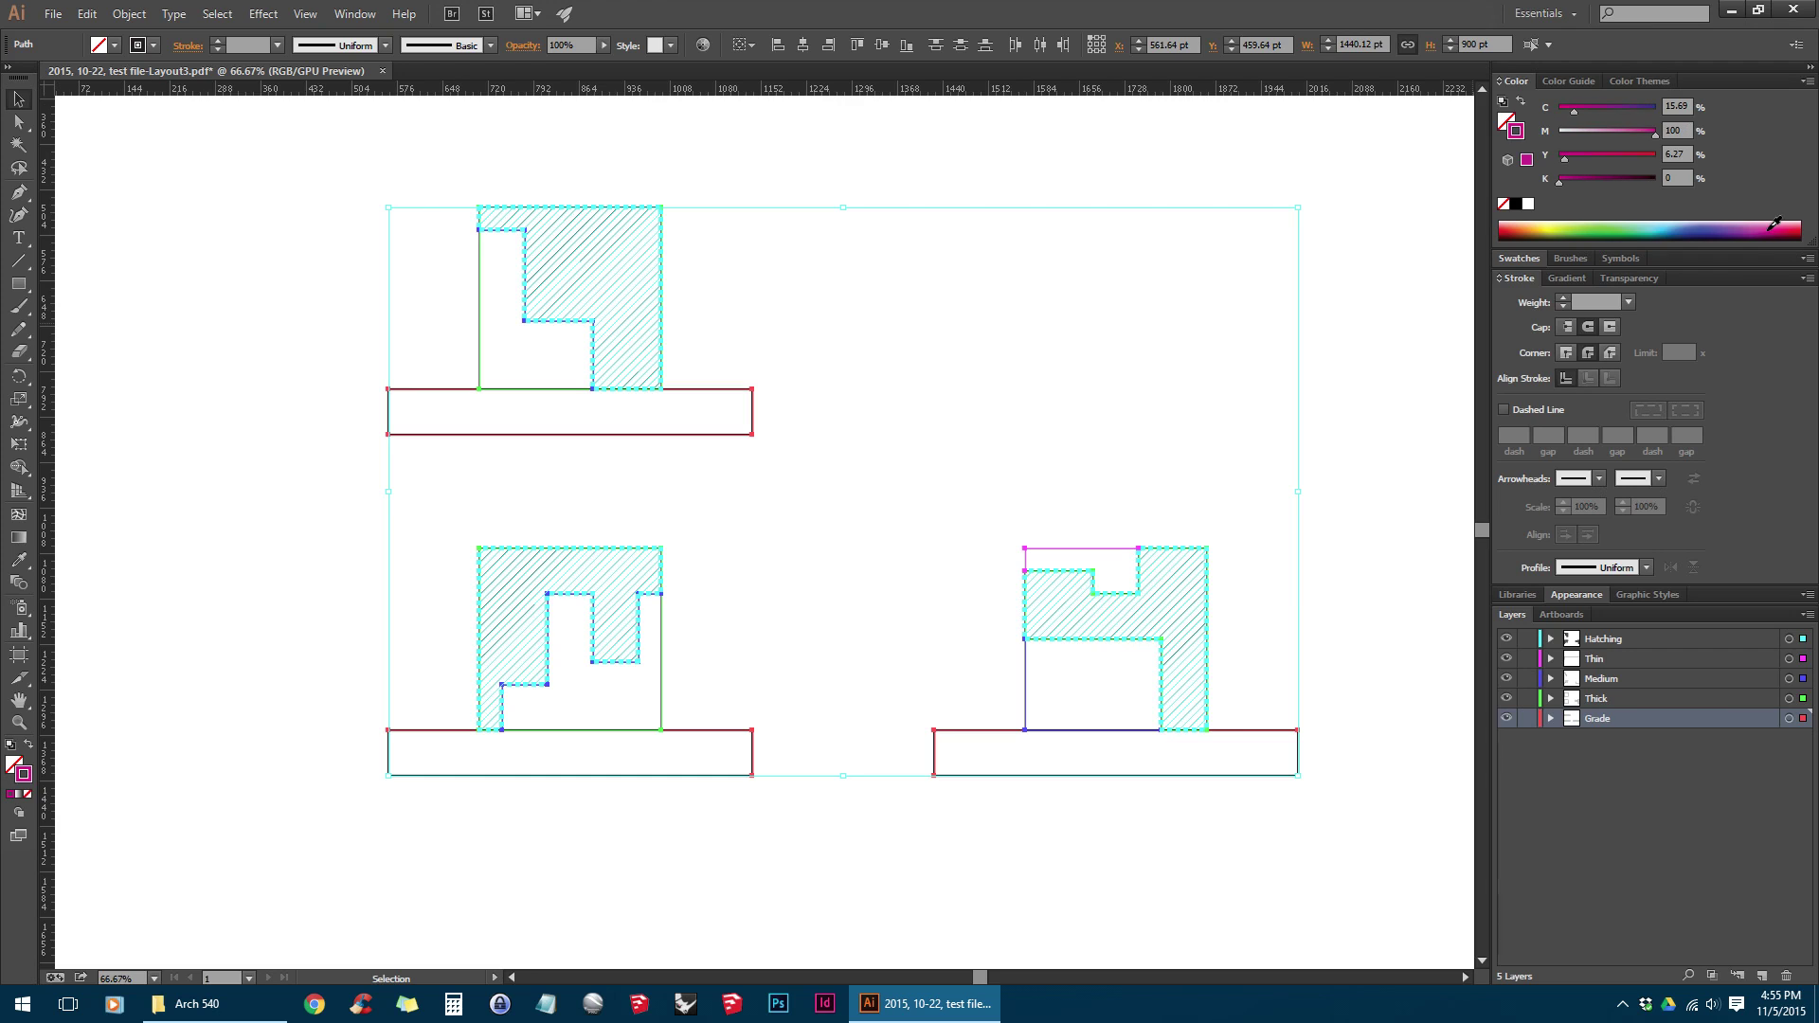
{"action": "double_click", "coordinate": [1515, 132]}
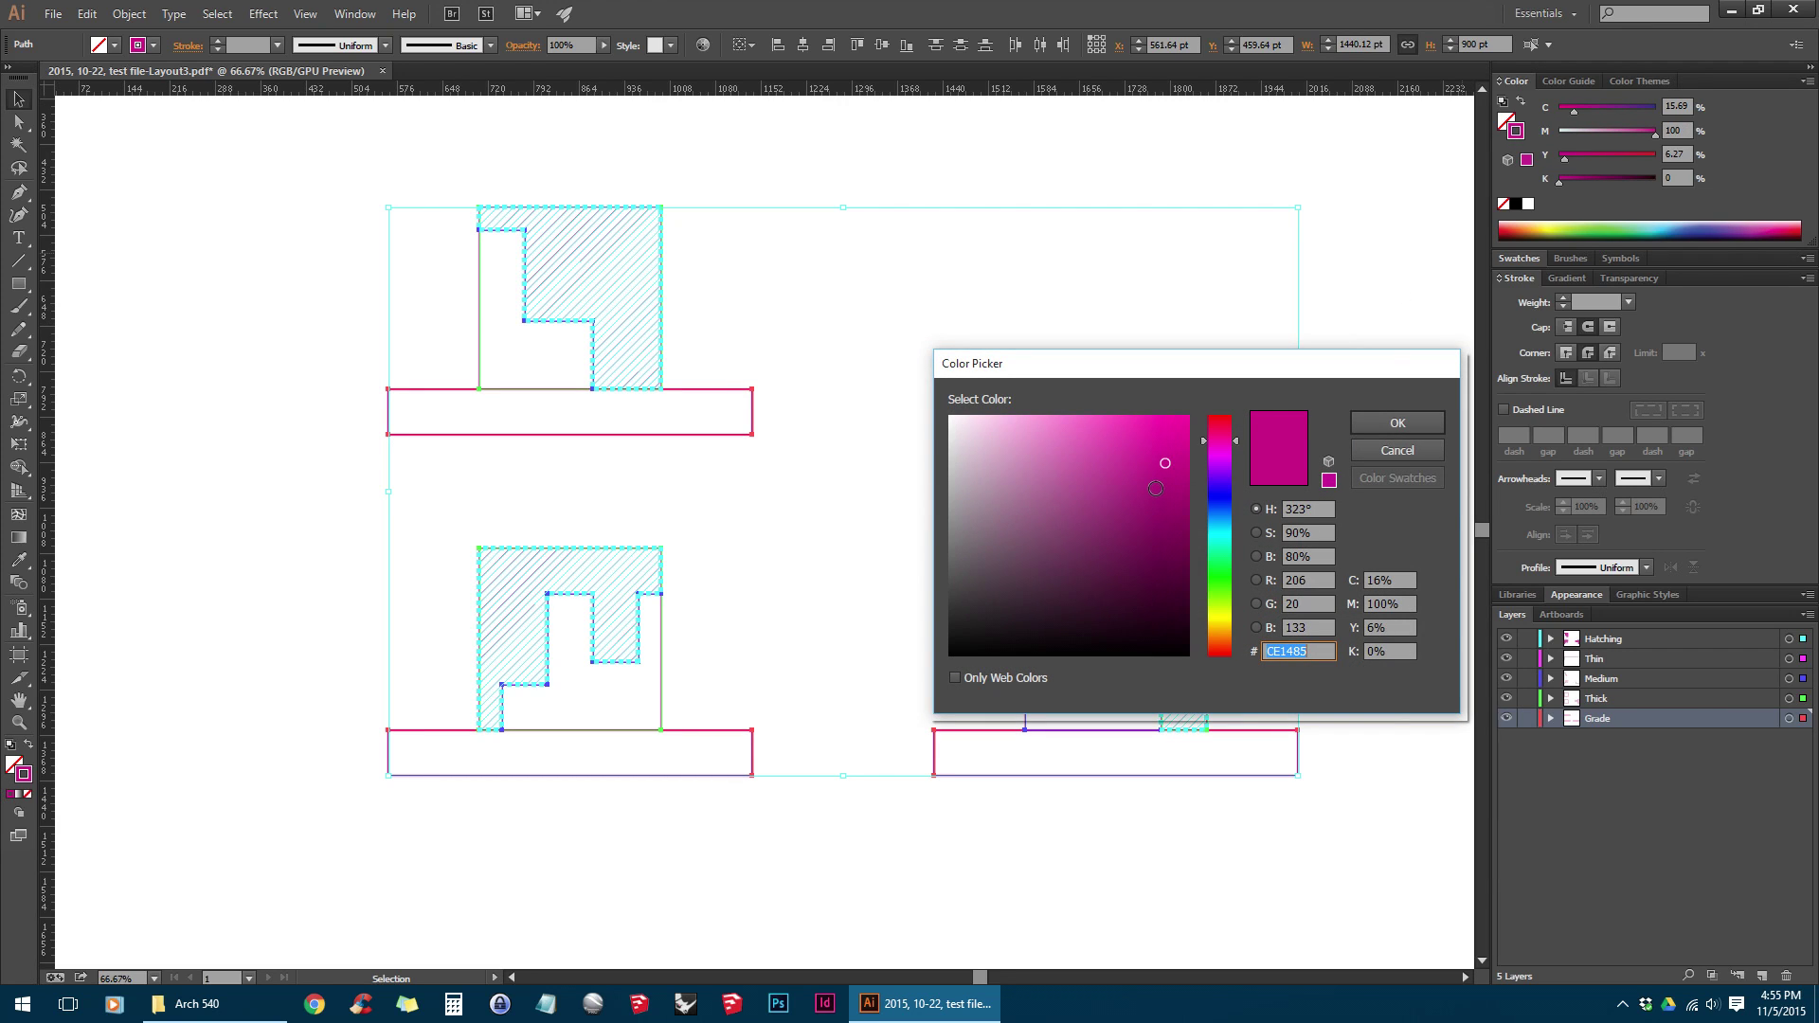
{"action": "mouse_move", "coordinate": [1154, 489]}
{"action": "left_mouse_down"}
{"action": "mouse_move", "coordinate": [1094, 511]}
{"action": "mouse_move", "coordinate": [1010, 487]}
{"action": "mouse_move", "coordinate": [1071, 491]}
{"action": "mouse_move", "coordinate": [1096, 517]}
{"action": "left_mouse_up"}
{"action": "left_click", "coordinate": [1397, 451]}
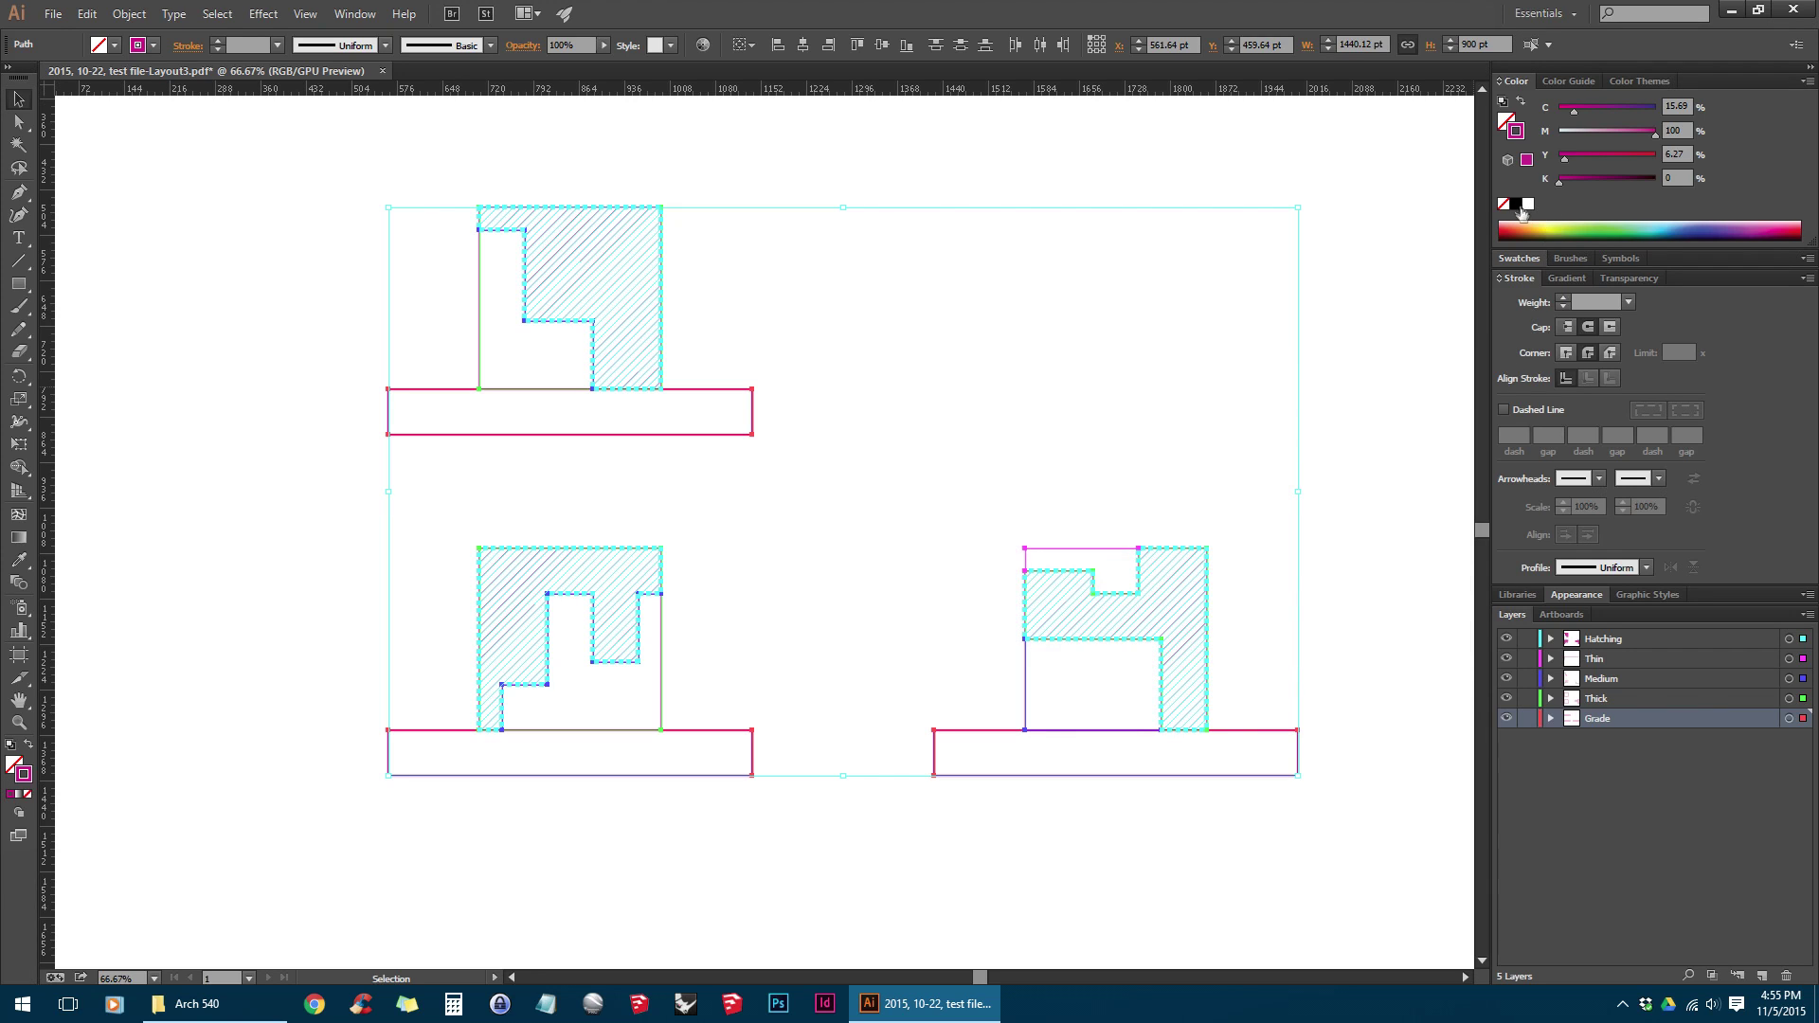
{"action": "left_click", "coordinate": [1517, 205]}
{"action": "left_click", "coordinate": [1317, 393]}
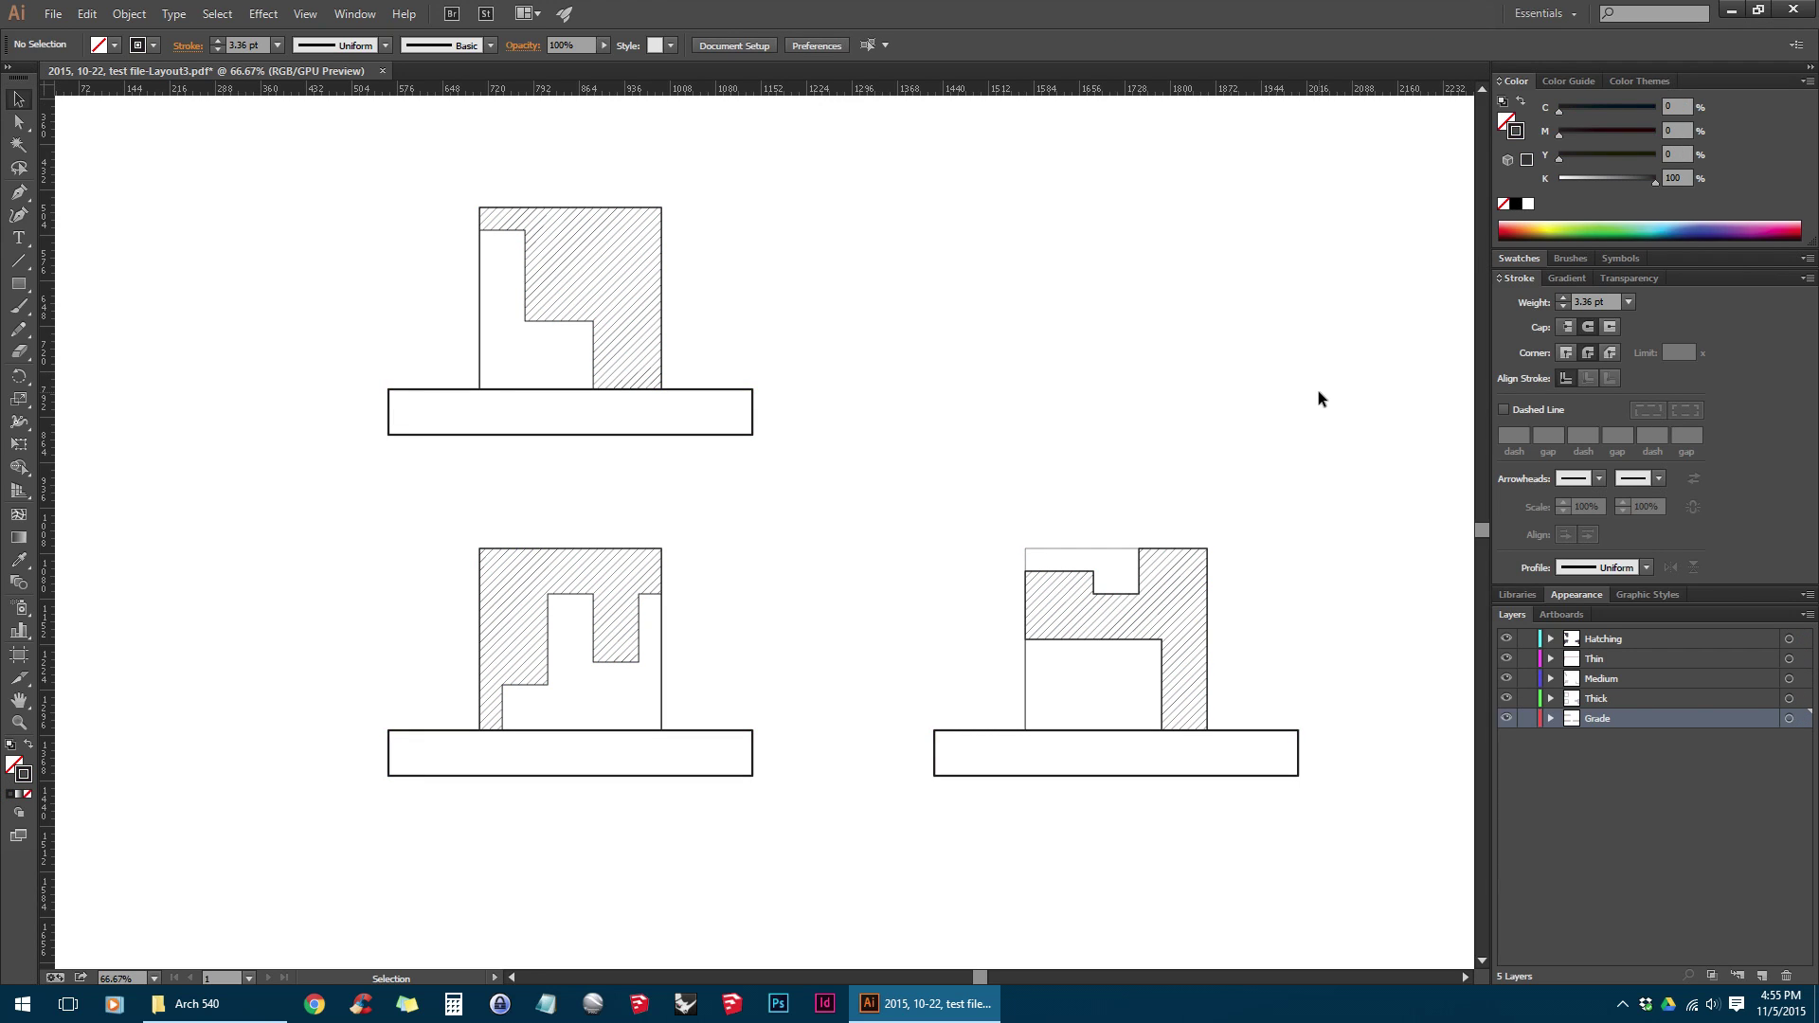
Set the stroke weight of everything on the Grade layer to 5 pt
{"action": "scroll", "coordinate": [1147, 763], "scroll_direction": "up", "scroll_amount": 1}
{"action": "scroll", "coordinate": [1144, 622], "scroll_direction": "down", "scroll_amount": 1}
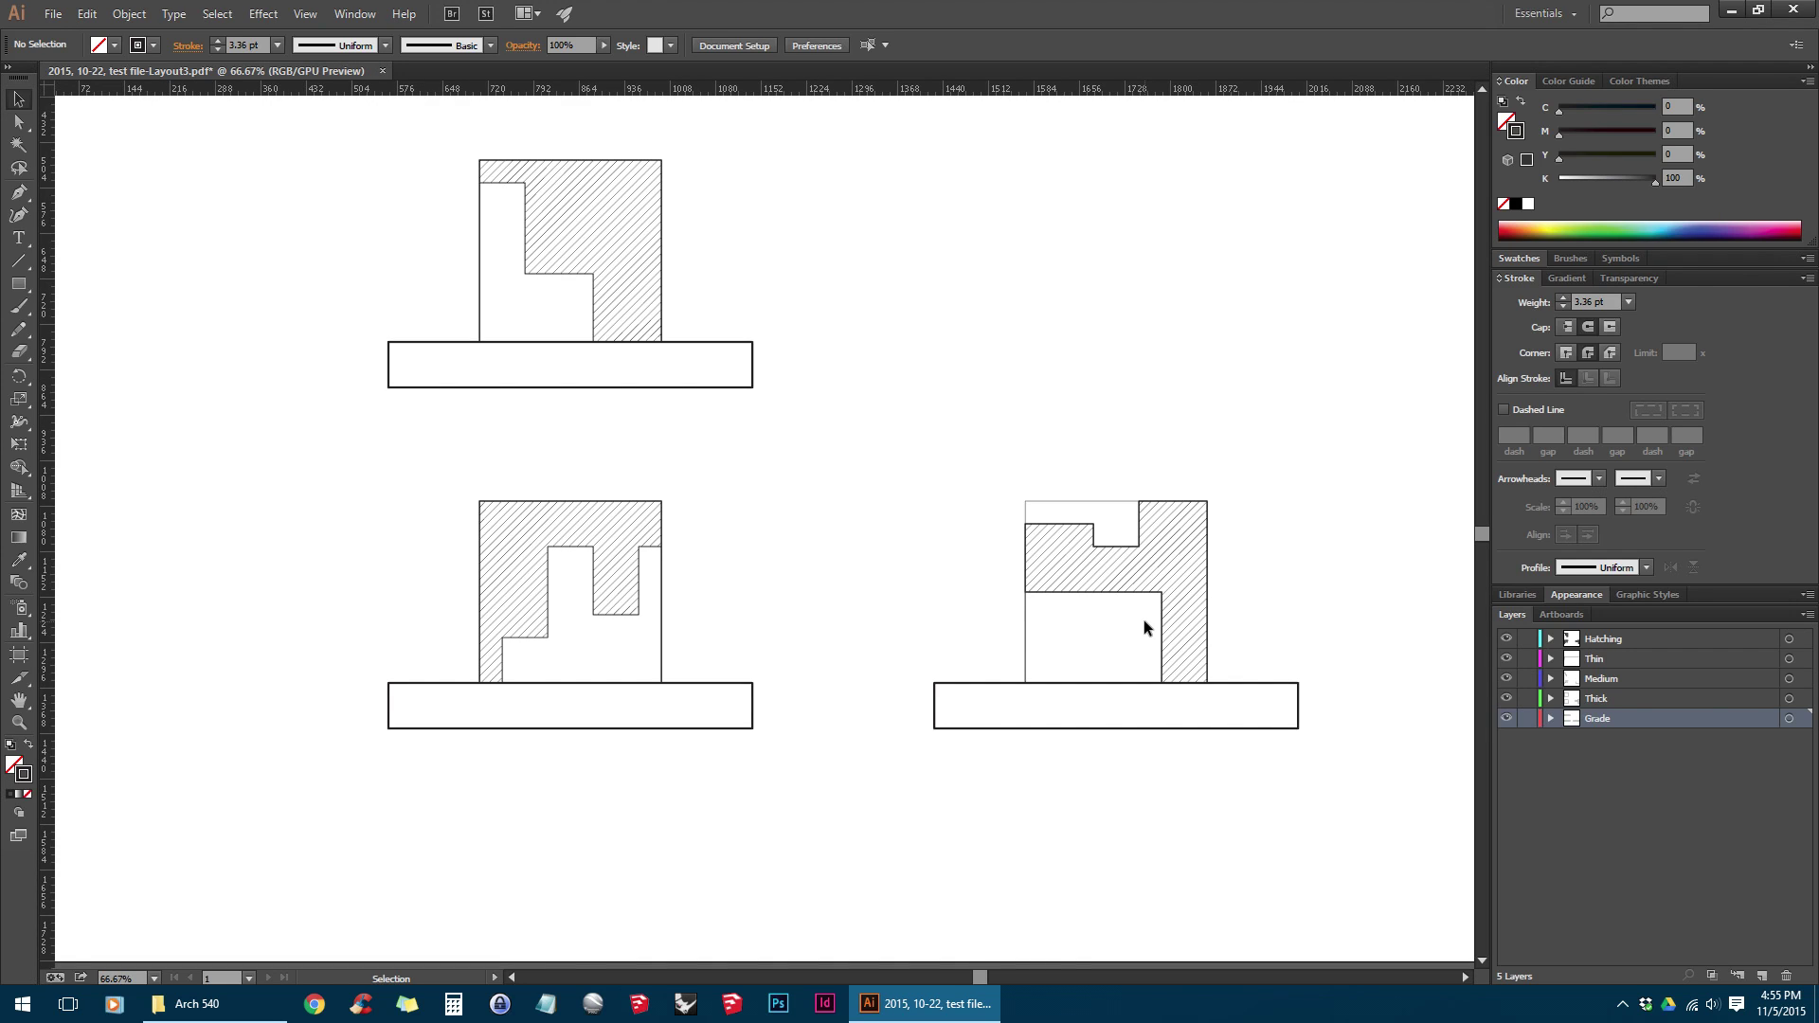
{"action": "scroll", "coordinate": [1145, 625], "scroll_direction": "up", "scroll_amount": 1}
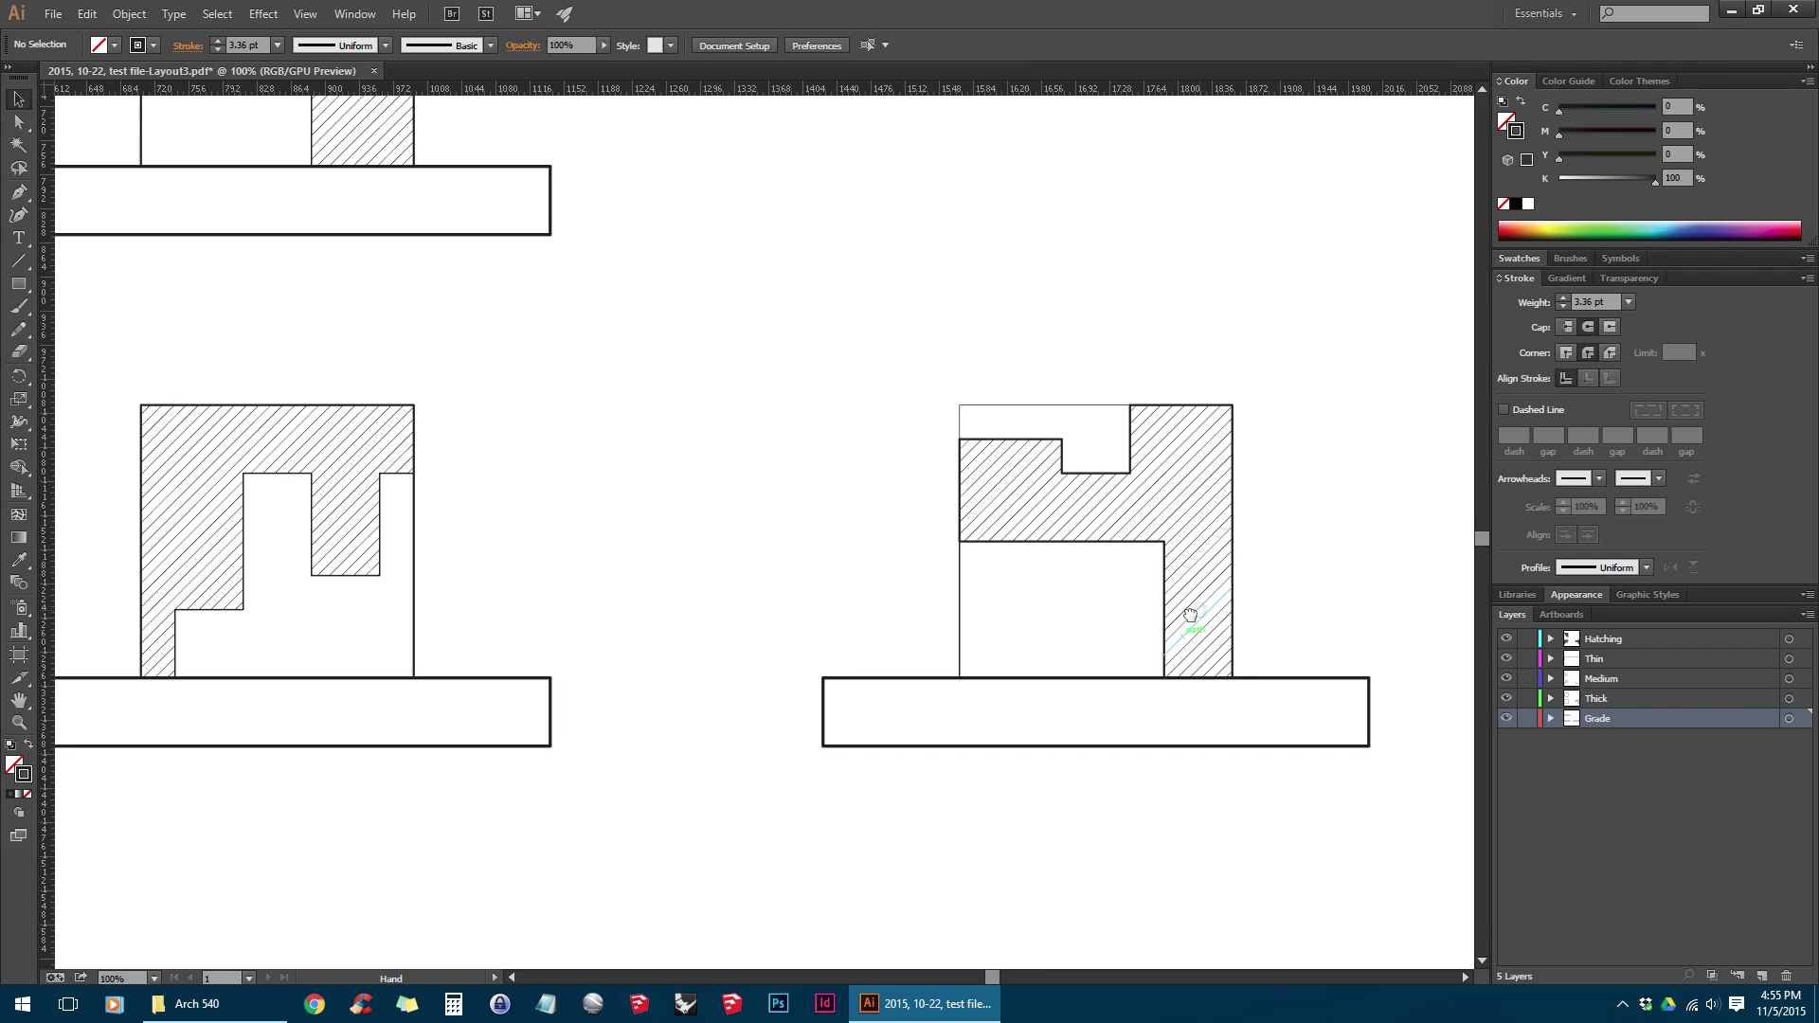
{"action": "scroll", "coordinate": [1146, 668], "scroll_direction": "up", "scroll_amount": 1}
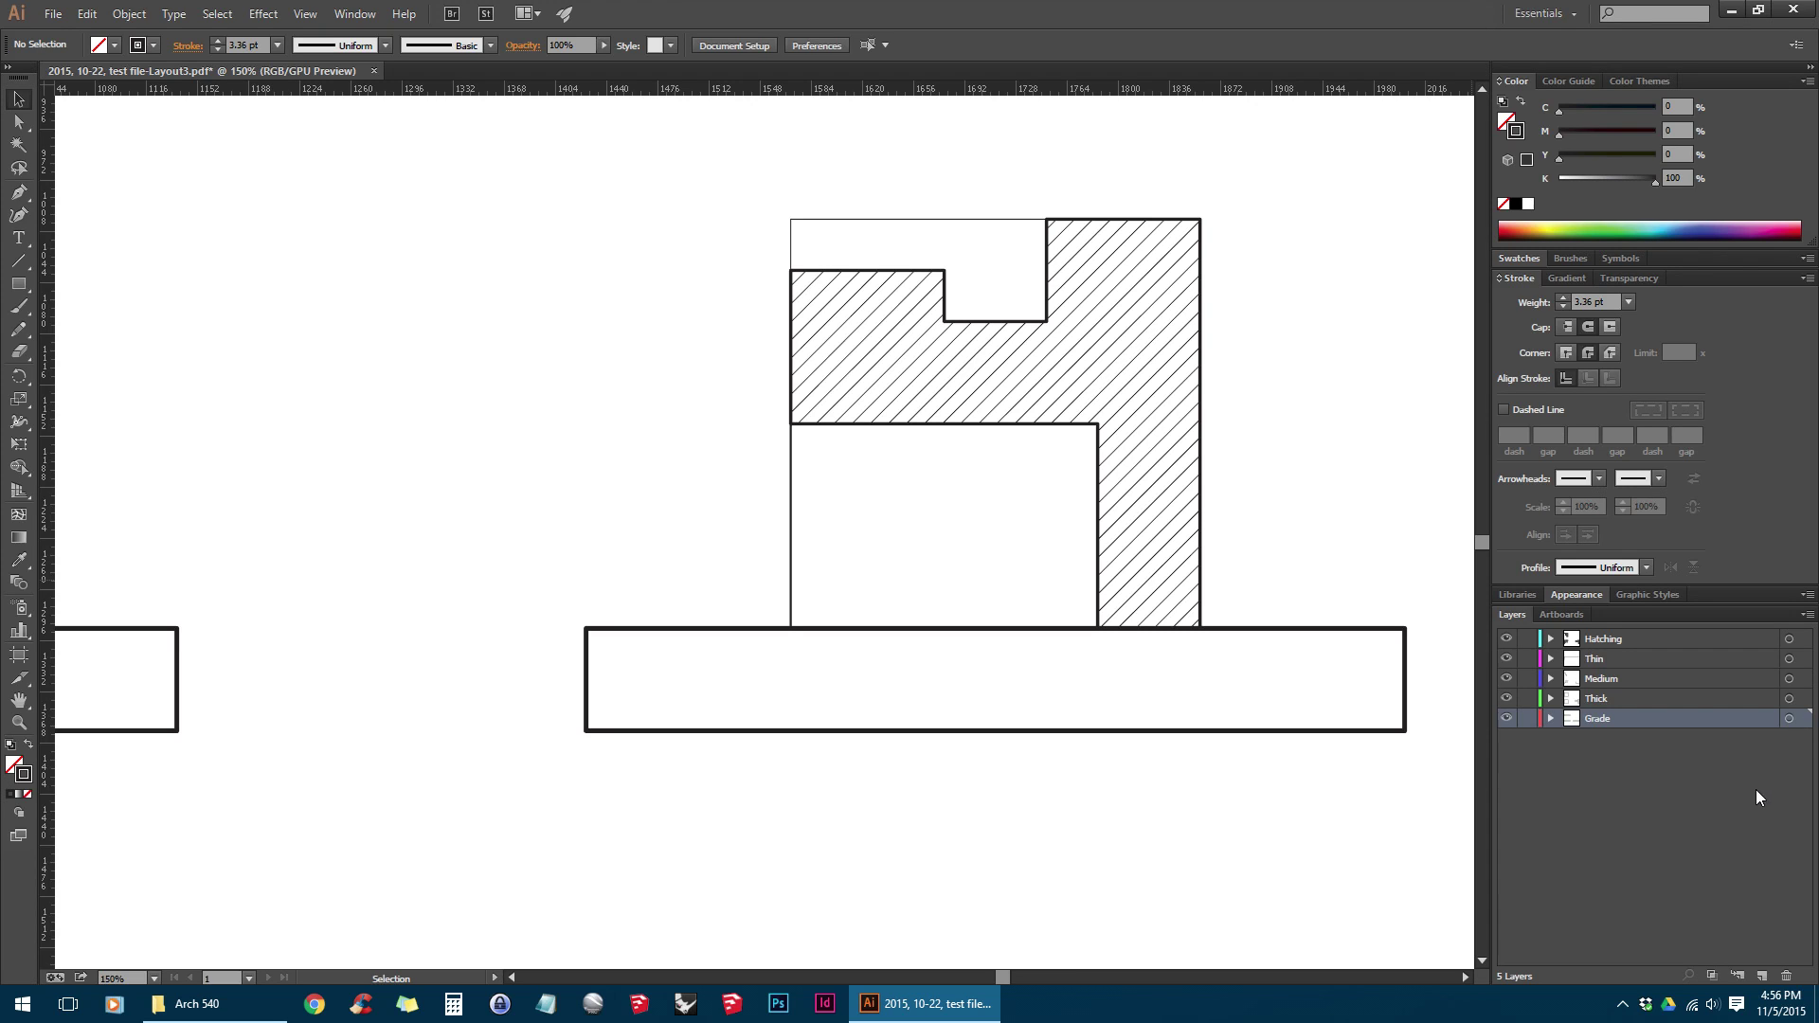
{"action": "left_click", "coordinate": [1788, 719]}
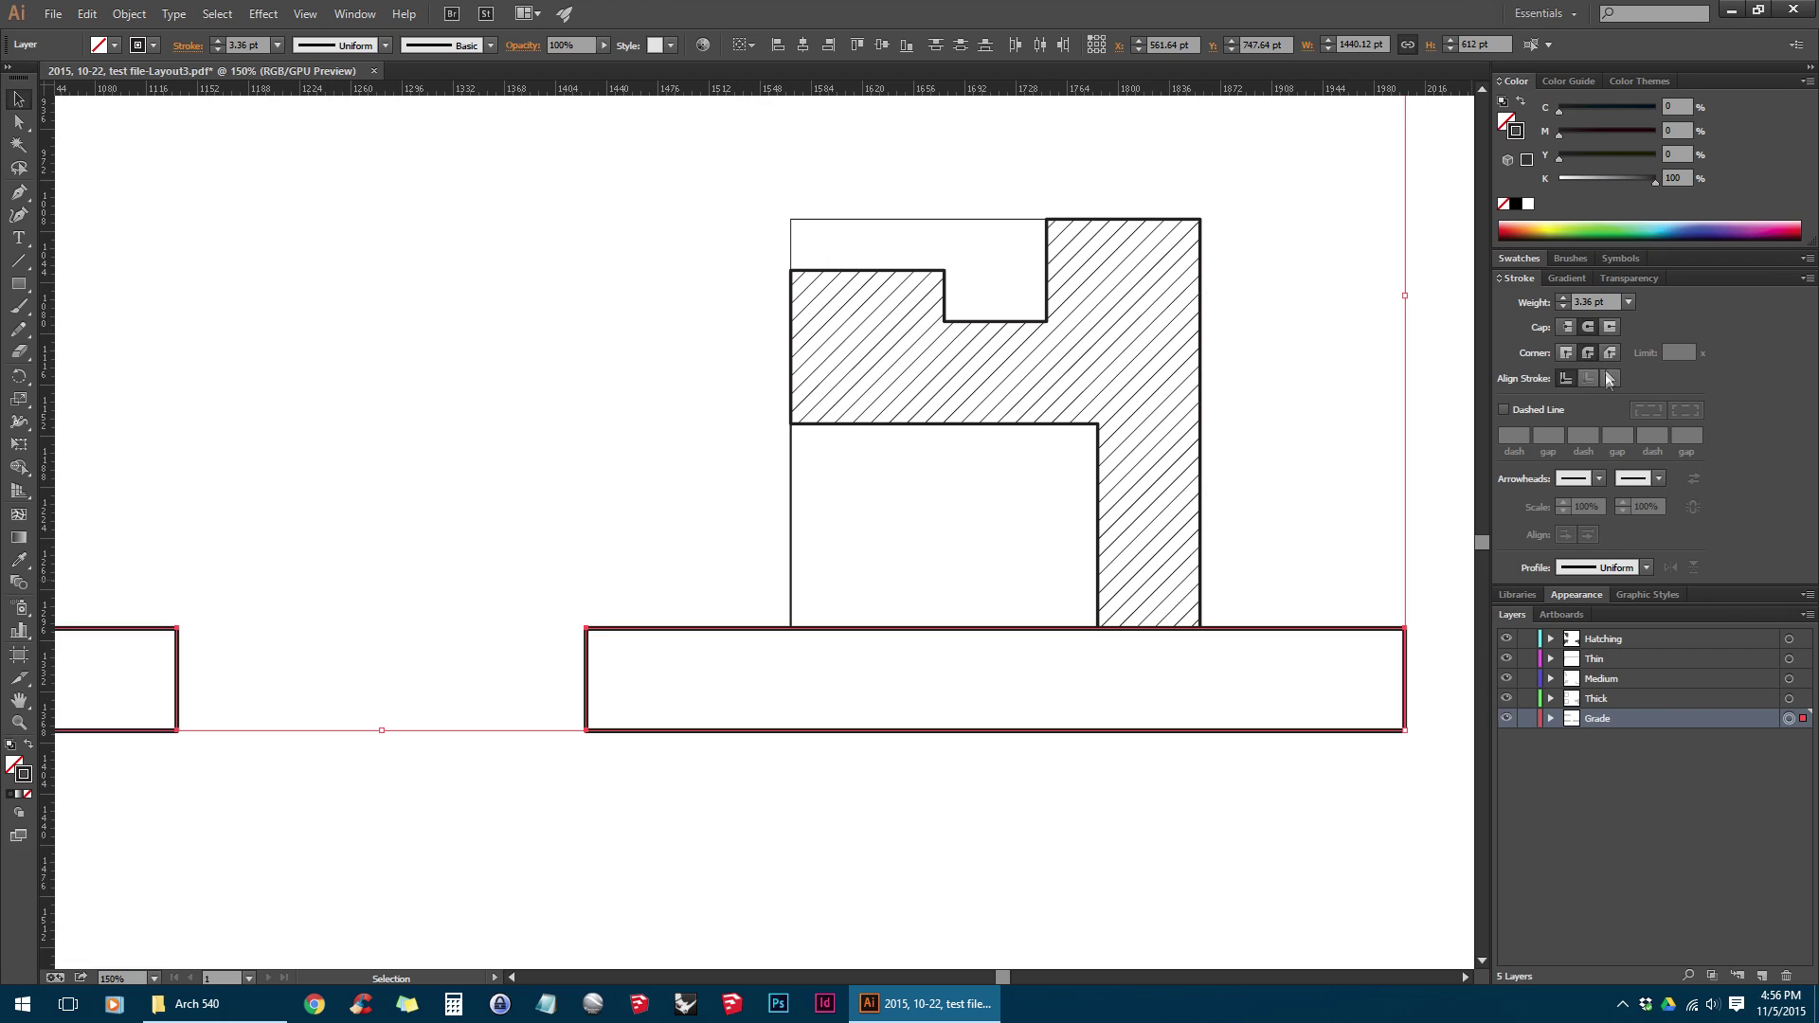
{"action": "left_click", "coordinate": [1609, 302]}
{"action": "type", "text": "5"}
{"action": "key", "text": "Return"}
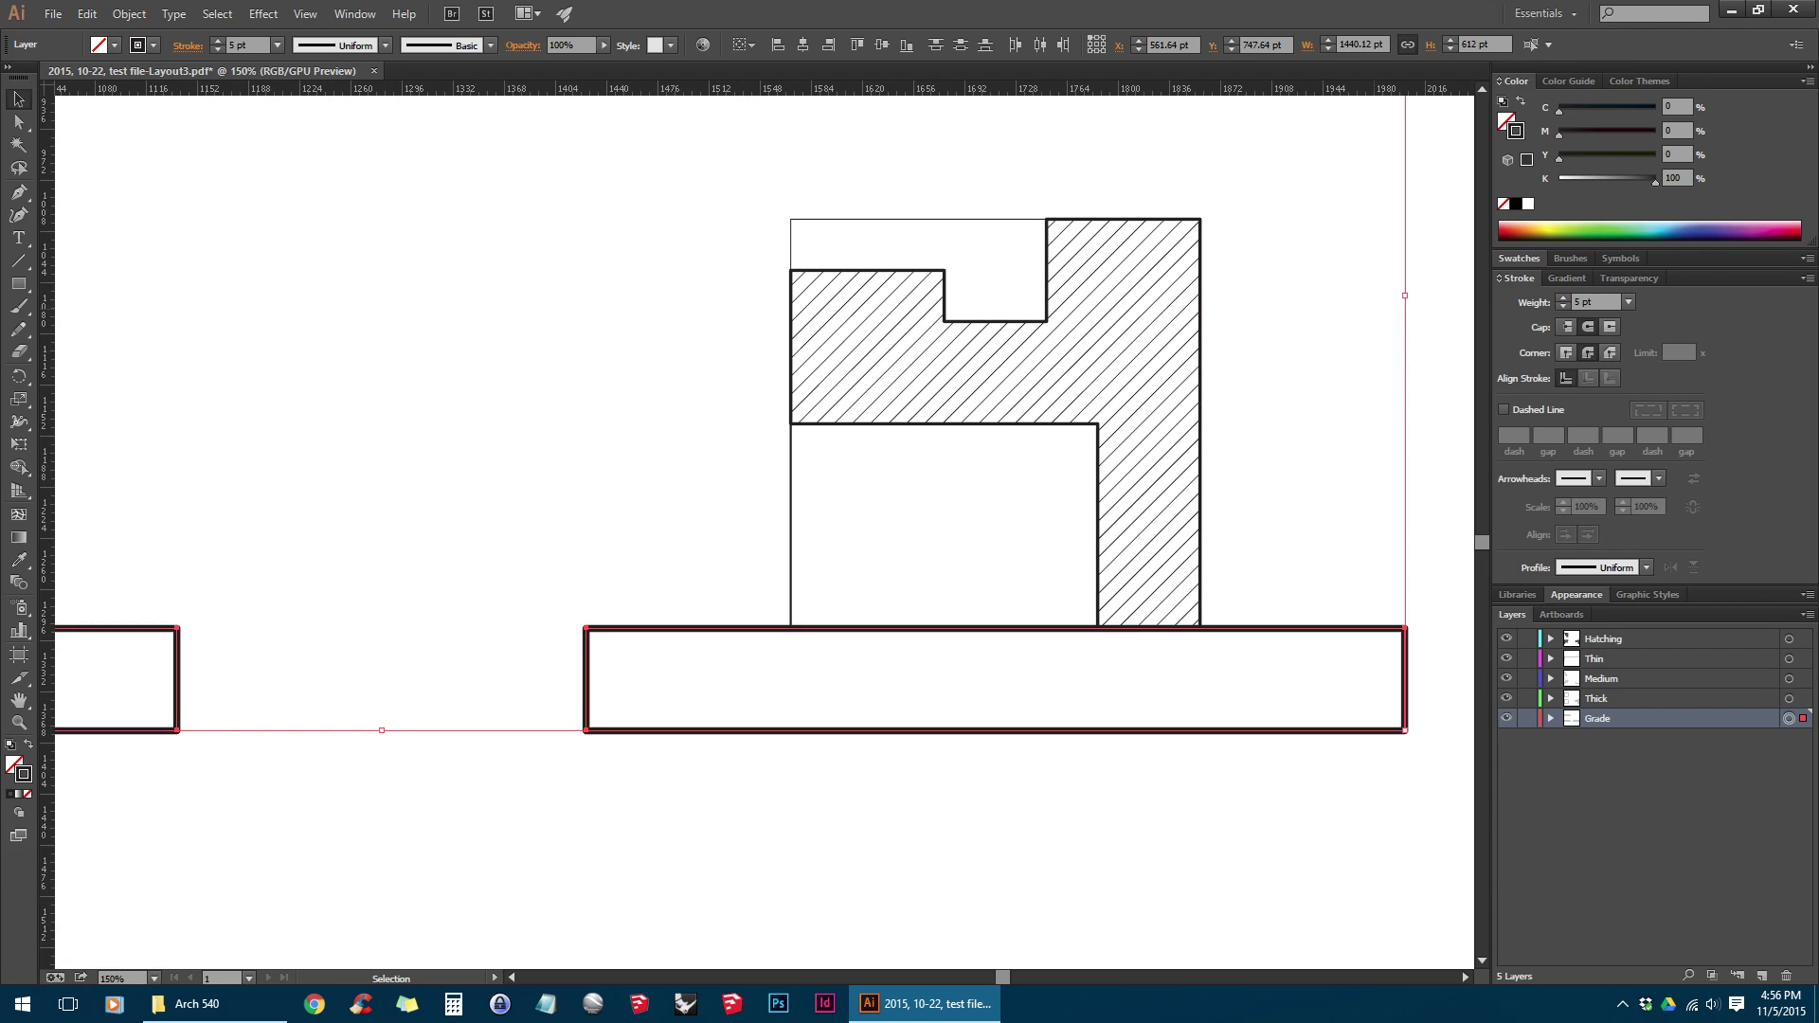
{"action": "left_click", "coordinate": [1438, 396]}
Set the stroke weight of everything on the Thick layer to 3 pt
{"action": "left_click", "coordinate": [1789, 698]}
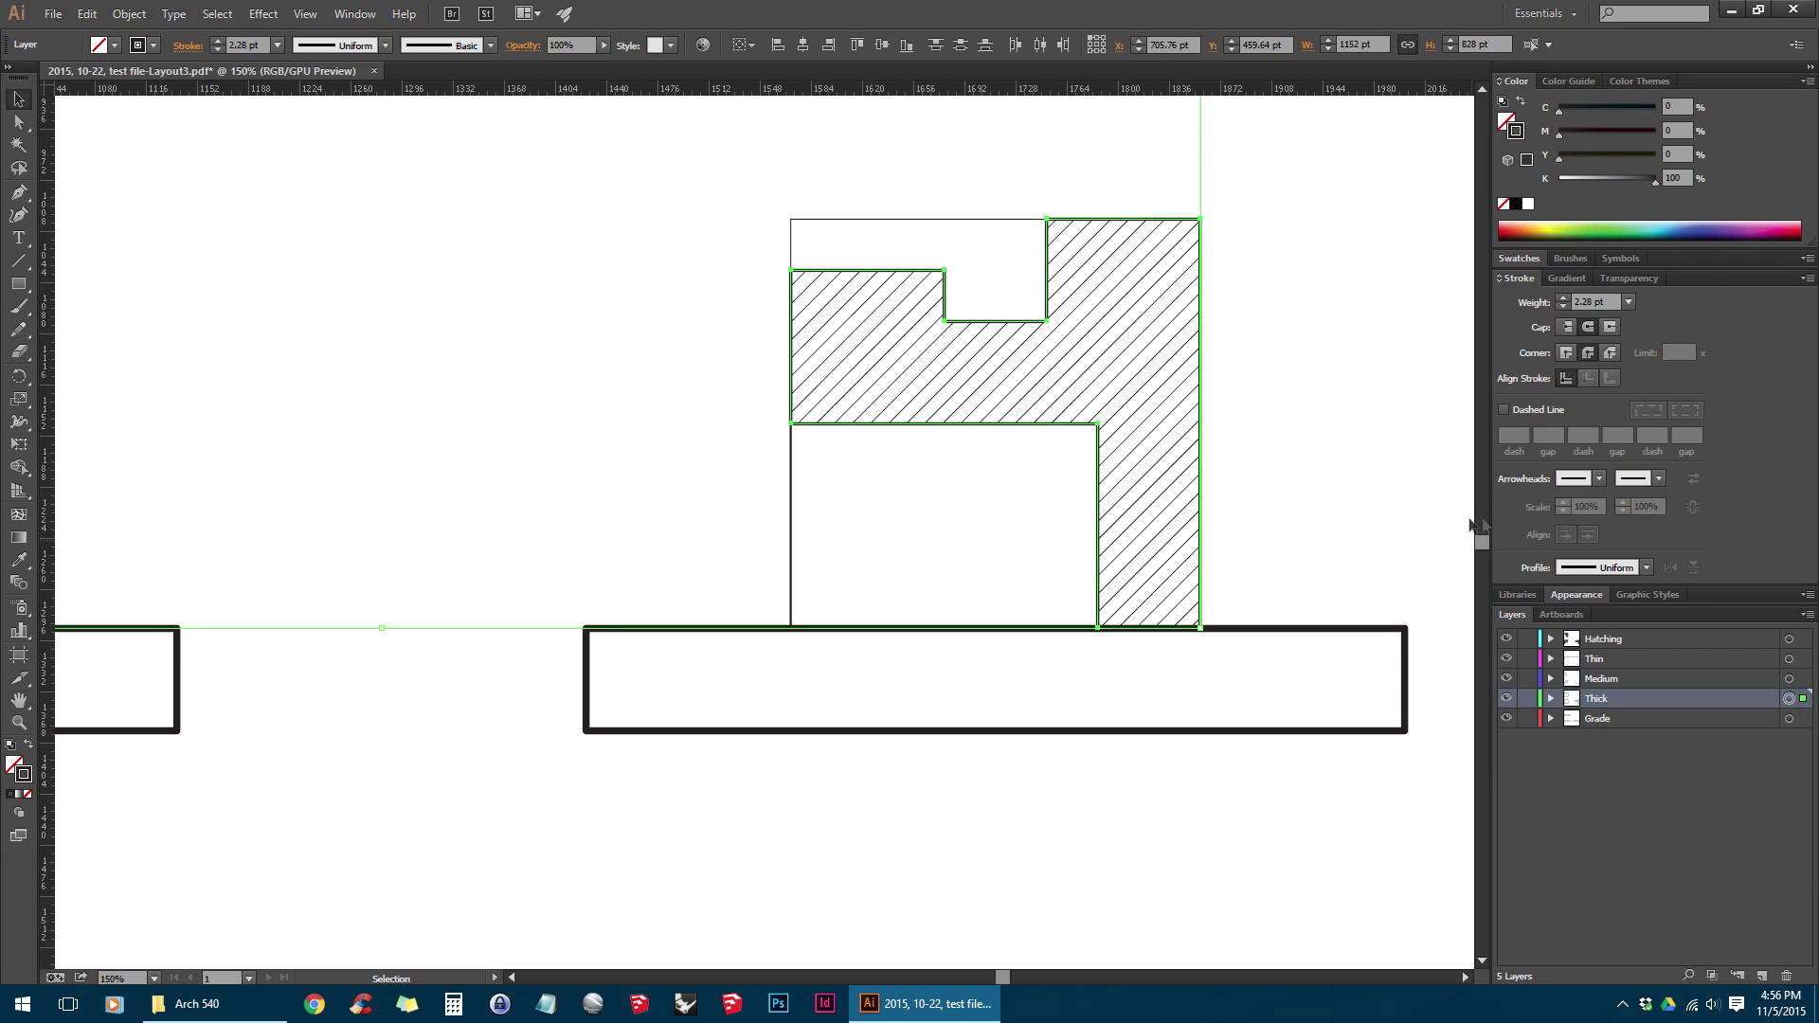
{"action": "left_click", "coordinate": [1611, 303]}
{"action": "type", "text": "3"}
{"action": "key", "text": "Return"}
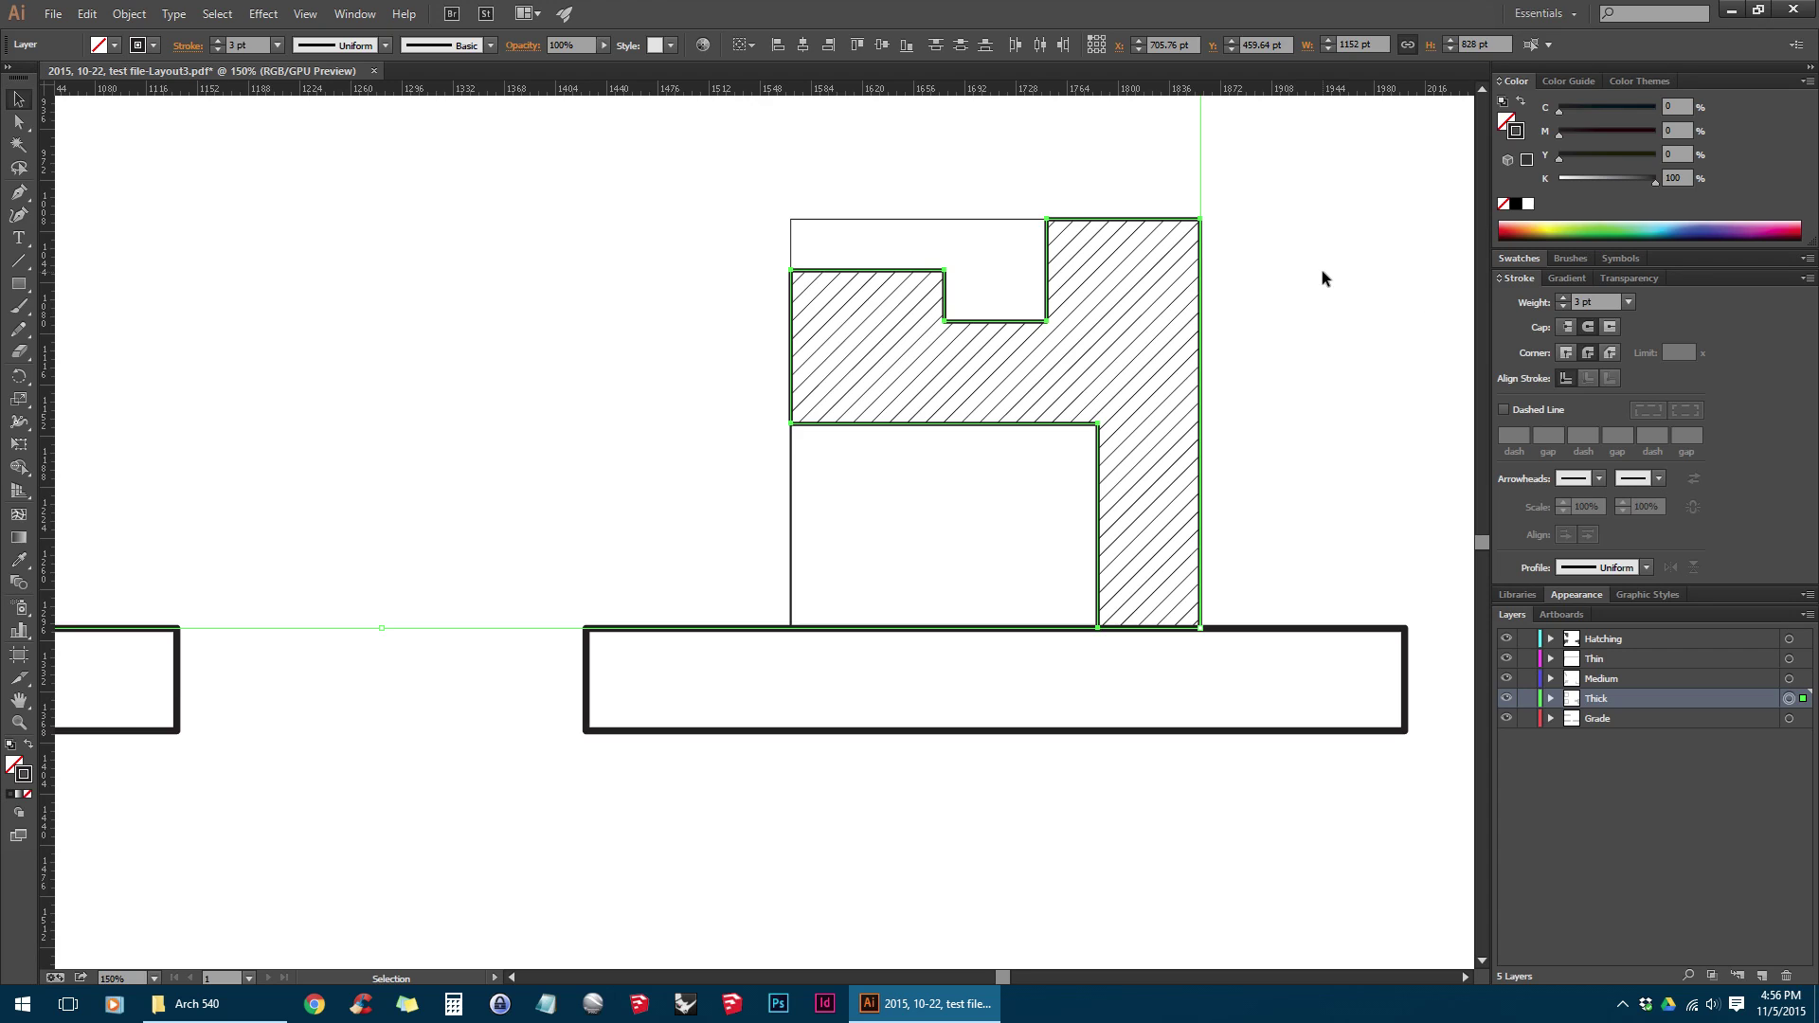
{"action": "left_click", "coordinate": [1317, 270]}
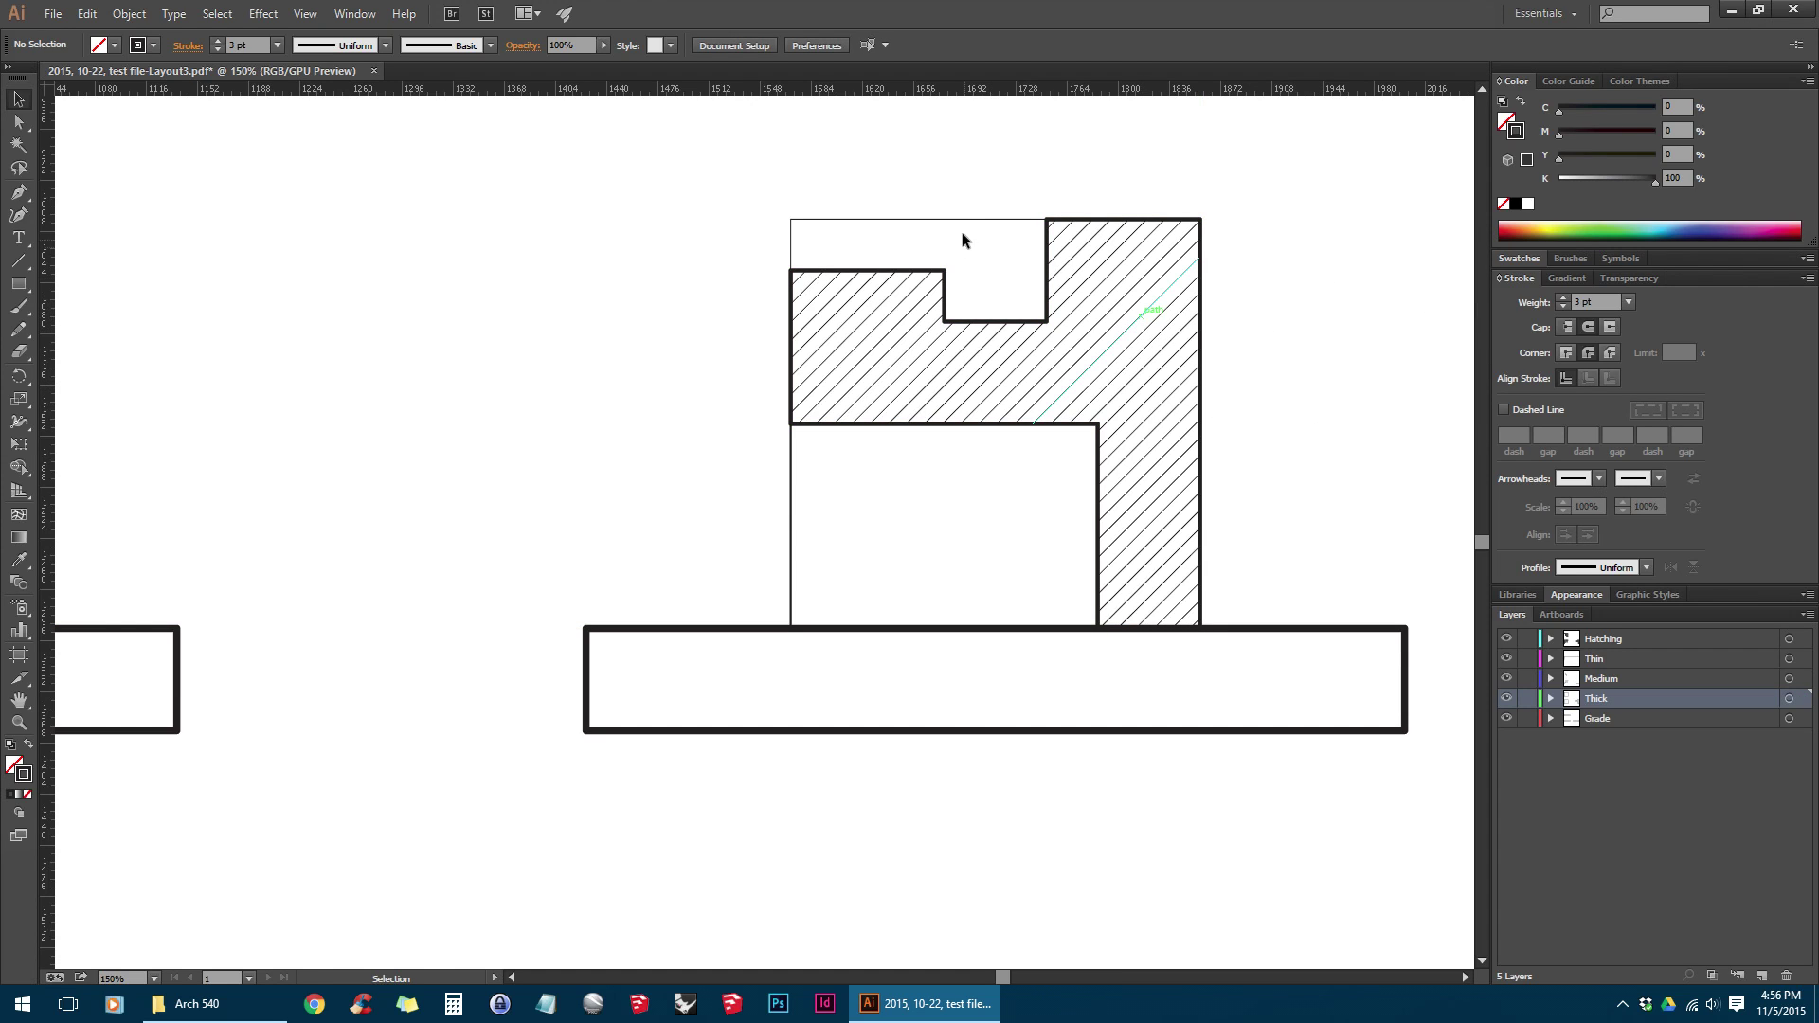
Give the Hatching layer a 0.4 pt stroke in 40% black gray
{"action": "left_click", "coordinate": [1790, 641]}
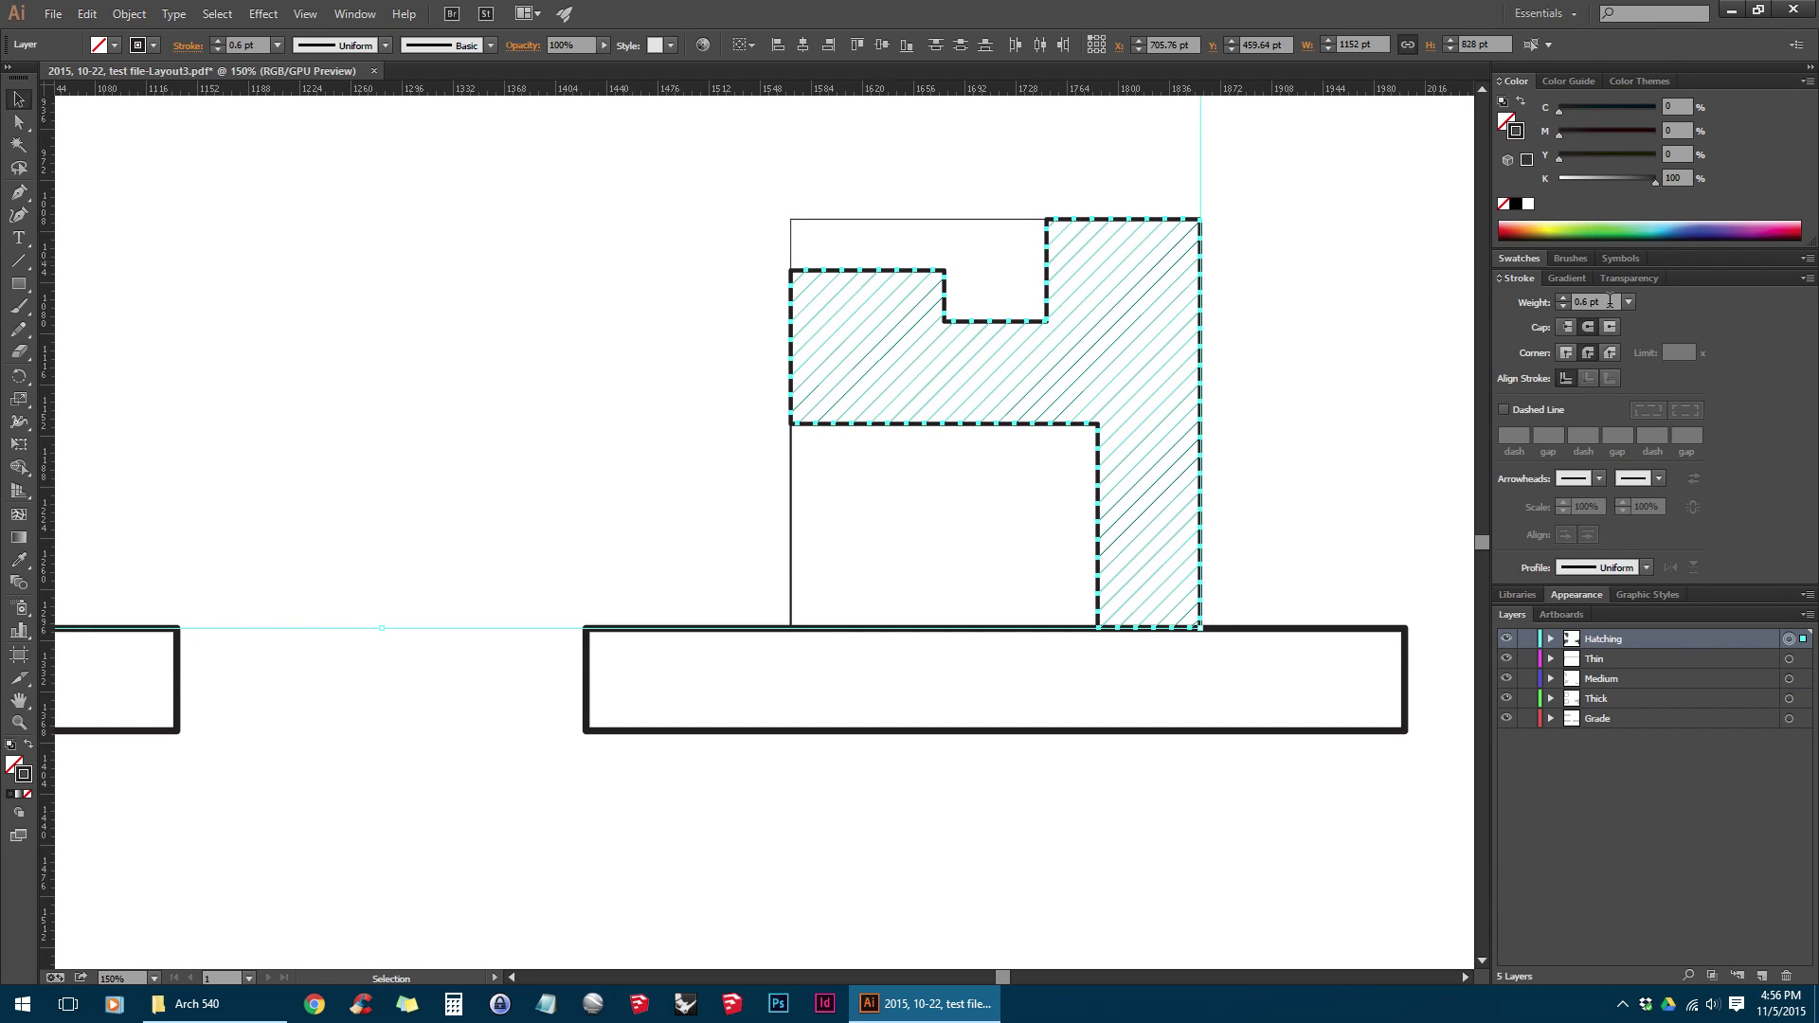
{"action": "left_click", "coordinate": [1610, 302]}
{"action": "type", "text": ".4"}
{"action": "key", "text": "Return"}
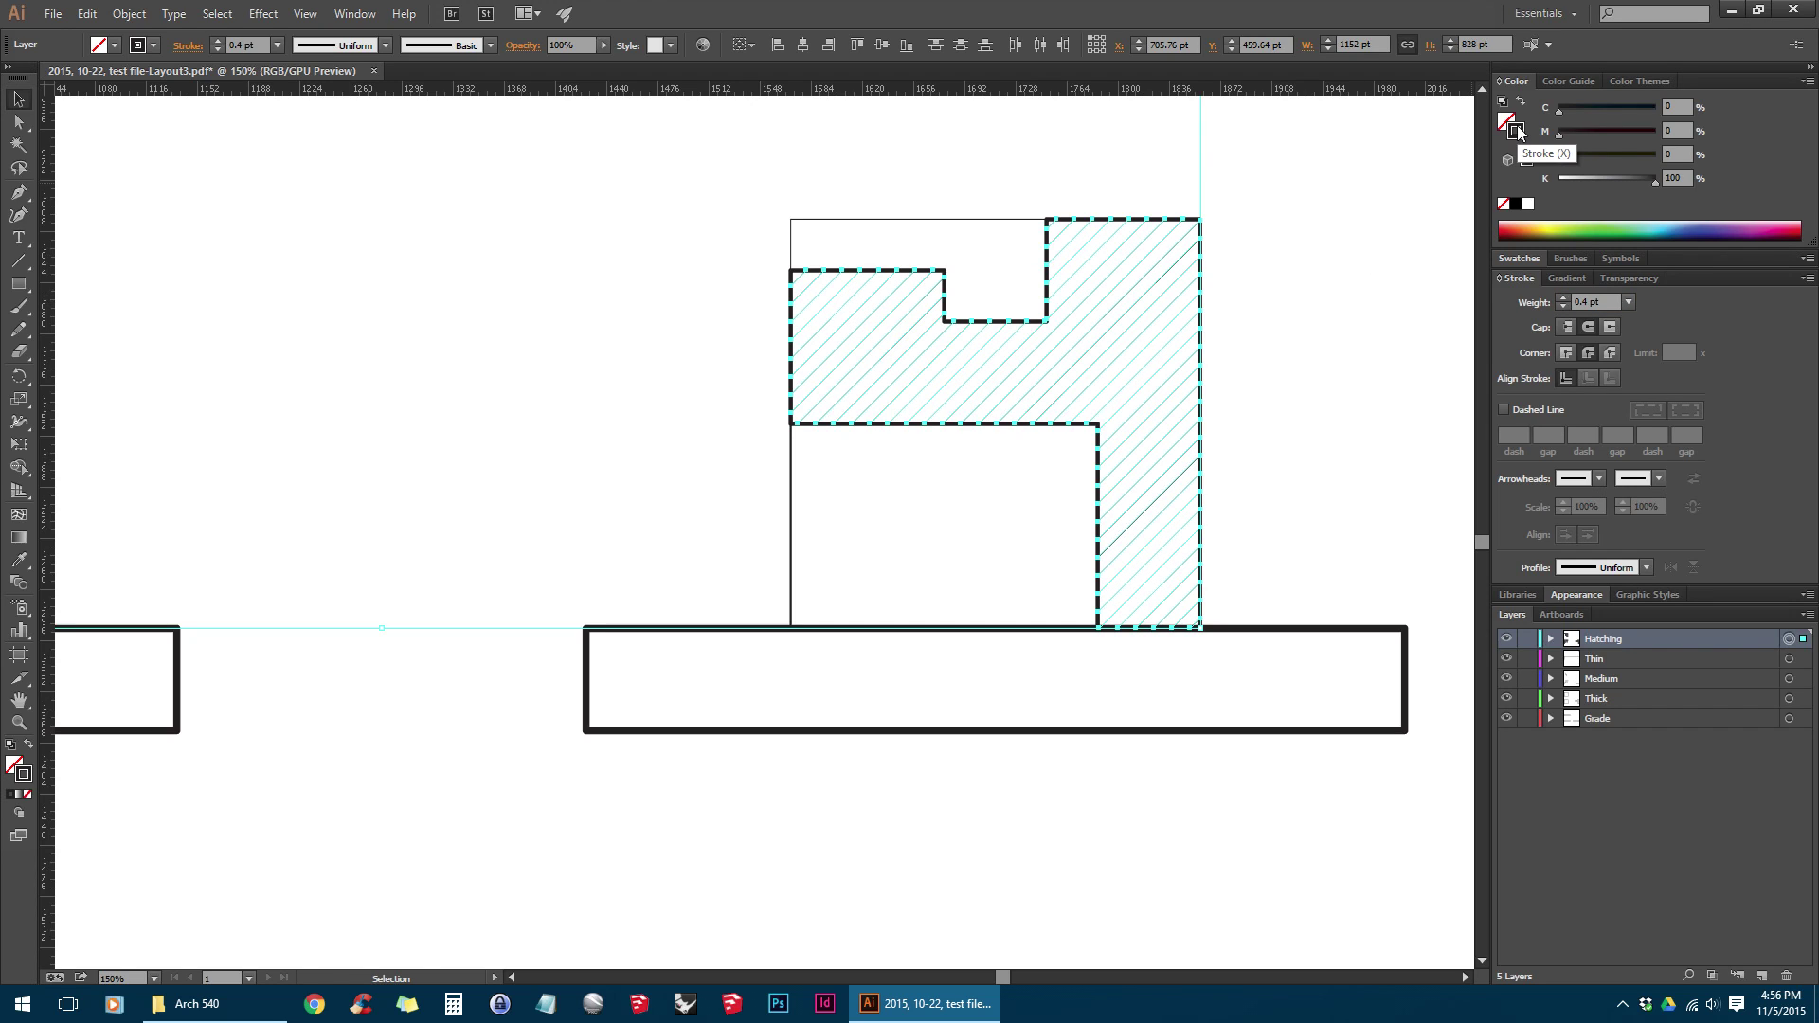
{"action": "left_click", "coordinate": [1515, 129]}
{"action": "left_click_drag", "start_coordinate": [1654, 182], "coordinate": [1597, 181]}
{"action": "left_click", "coordinate": [1408, 355]}
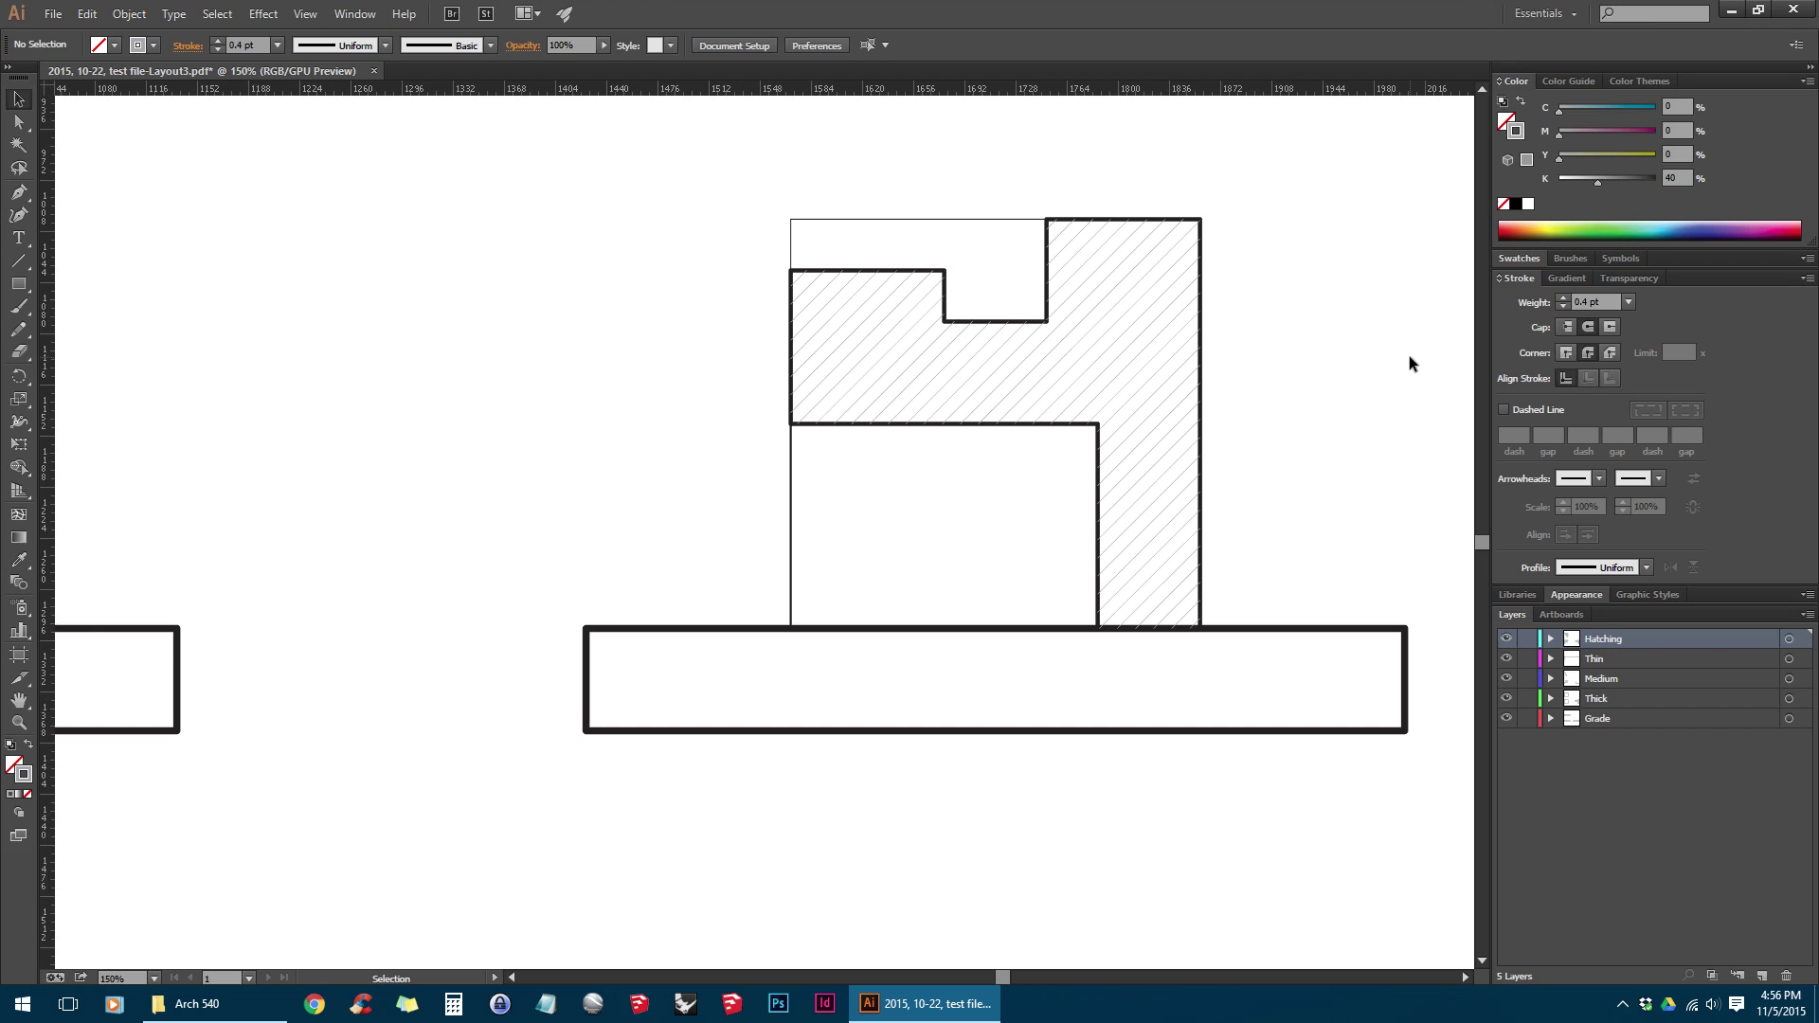
{"action": "key", "text": "space"}
{"action": "mouse_move", "coordinate": [446, 491]}
{"action": "left_mouse_down"}
{"action": "mouse_move", "coordinate": [1210, 496]}
{"action": "mouse_move", "coordinate": [867, 517]}
{"action": "mouse_move", "coordinate": [1105, 395]}
{"action": "mouse_move", "coordinate": [1073, 642]}
{"action": "mouse_move", "coordinate": [1048, 338]}
{"action": "left_mouse_up"}
{"action": "scroll", "coordinate": [1112, 470], "scroll_direction": "down", "scroll_amount": 1}
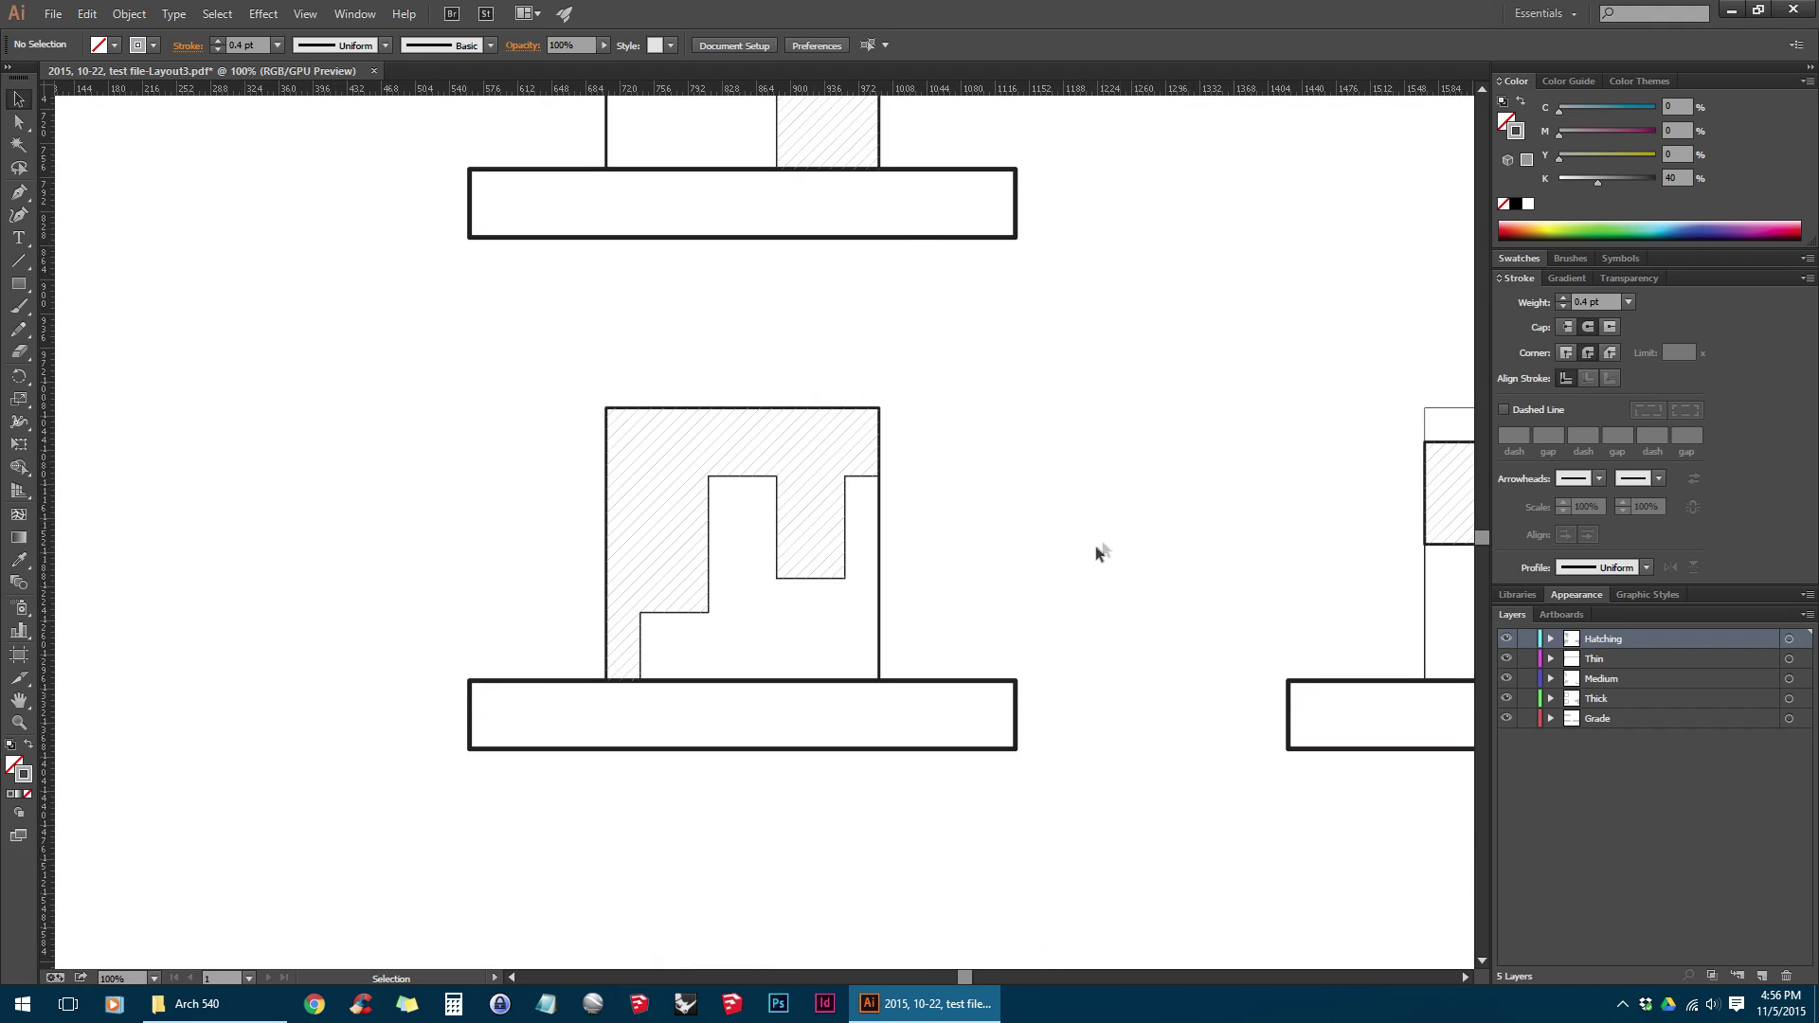
{"action": "scroll", "coordinate": [1093, 548], "scroll_direction": "down", "scroll_amount": 1}
{"action": "key", "text": "space"}
{"action": "left_click_drag", "start_coordinate": [1104, 527], "coordinate": [977, 565]}
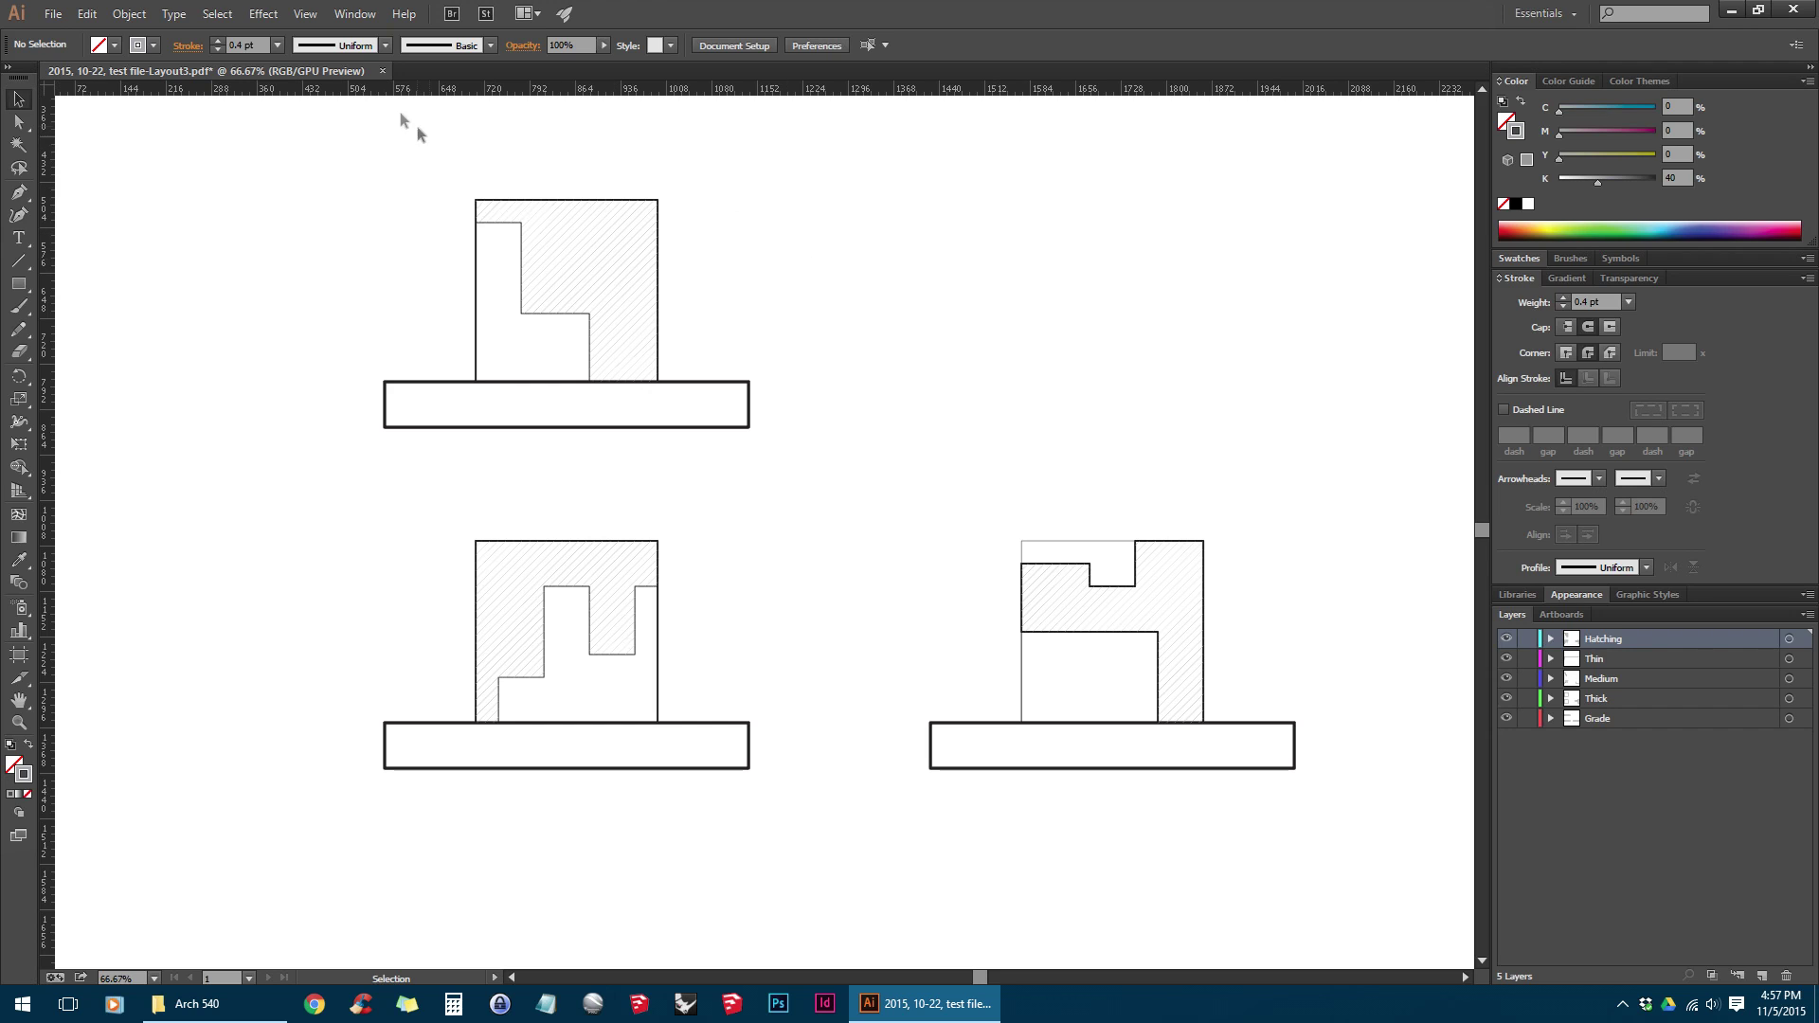
Switch the ruler units from points to inches, then marquee-select the lower-left section's paths
{"action": "left_click", "coordinate": [317, 22]}
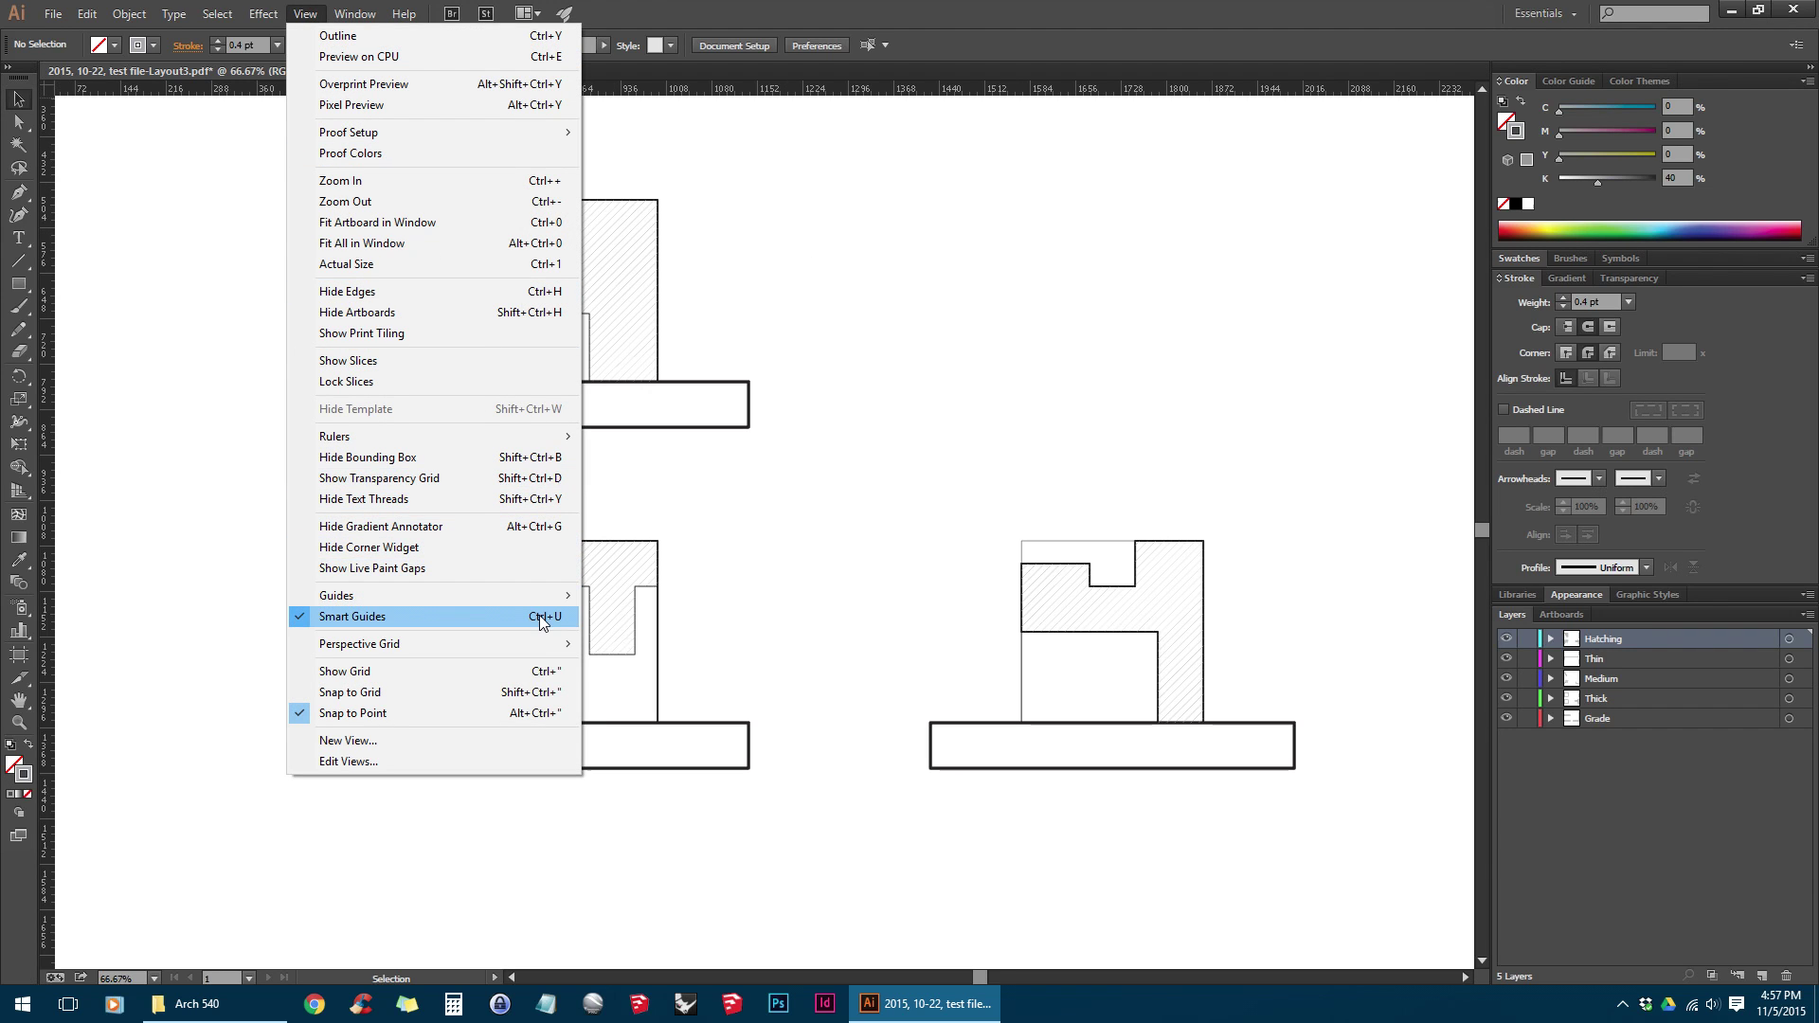
{"action": "mouse_move", "coordinate": [474, 435]}
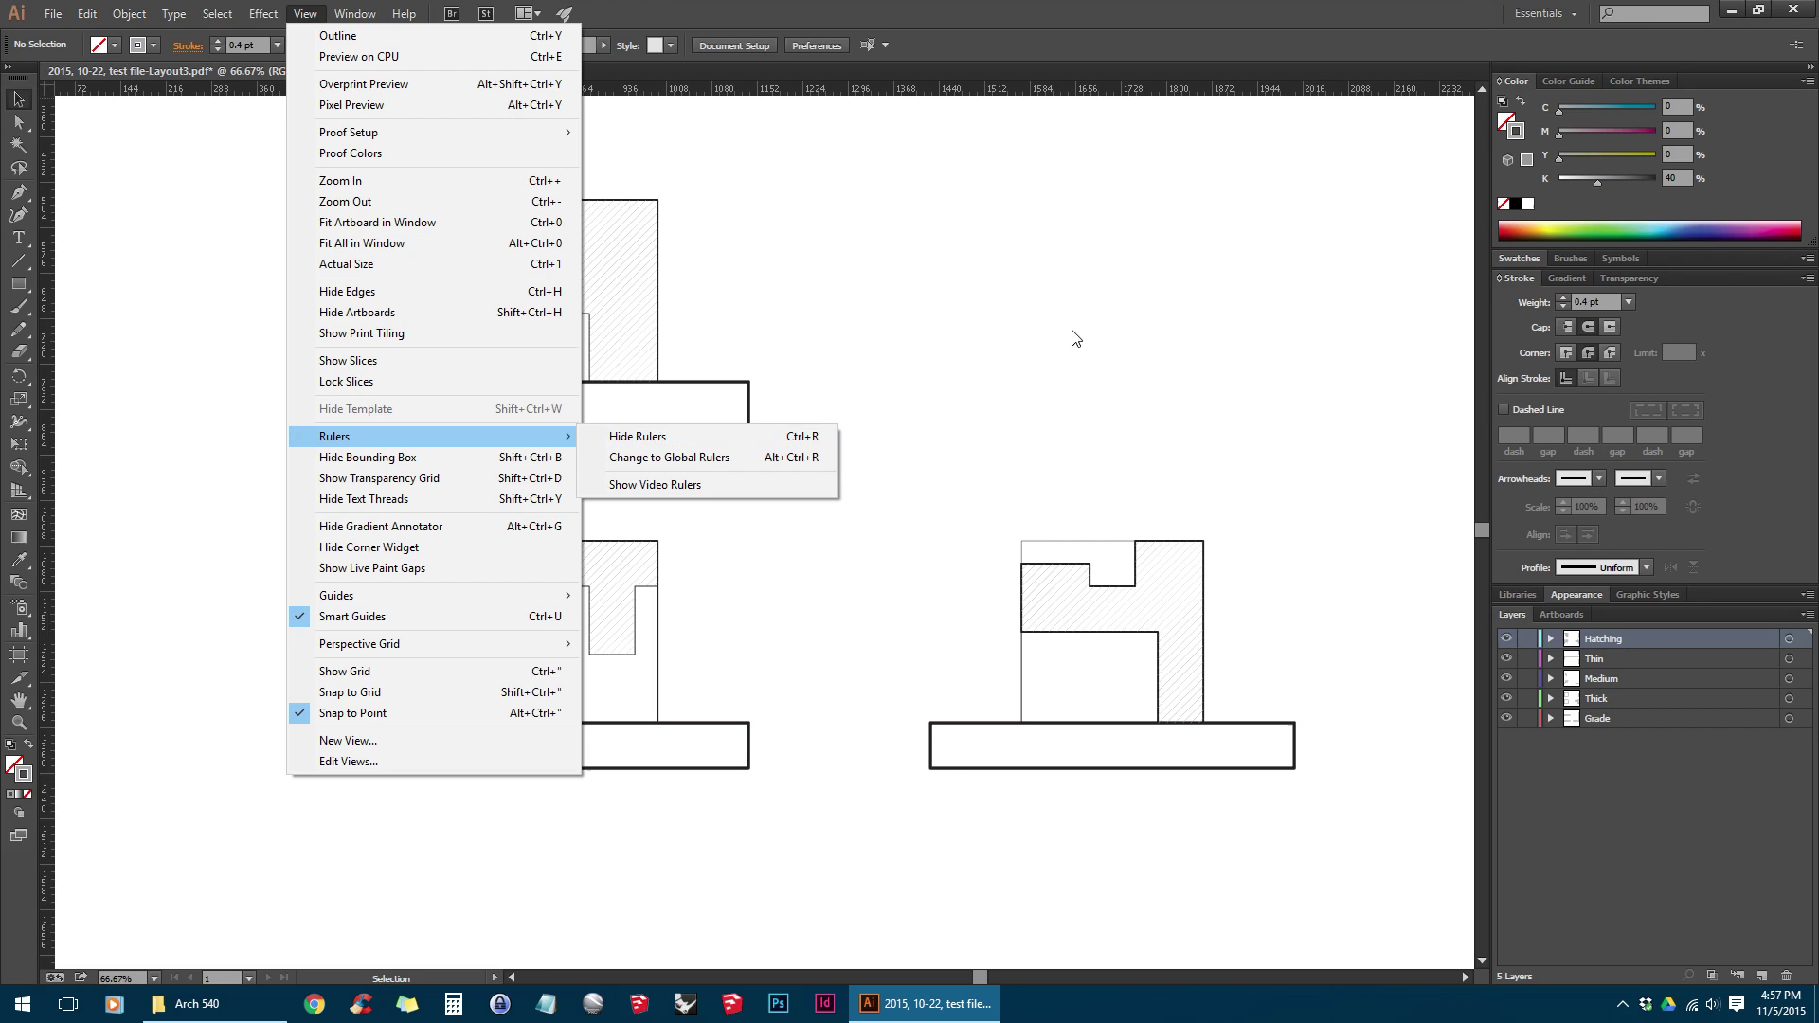
{"action": "left_click", "coordinate": [1010, 381]}
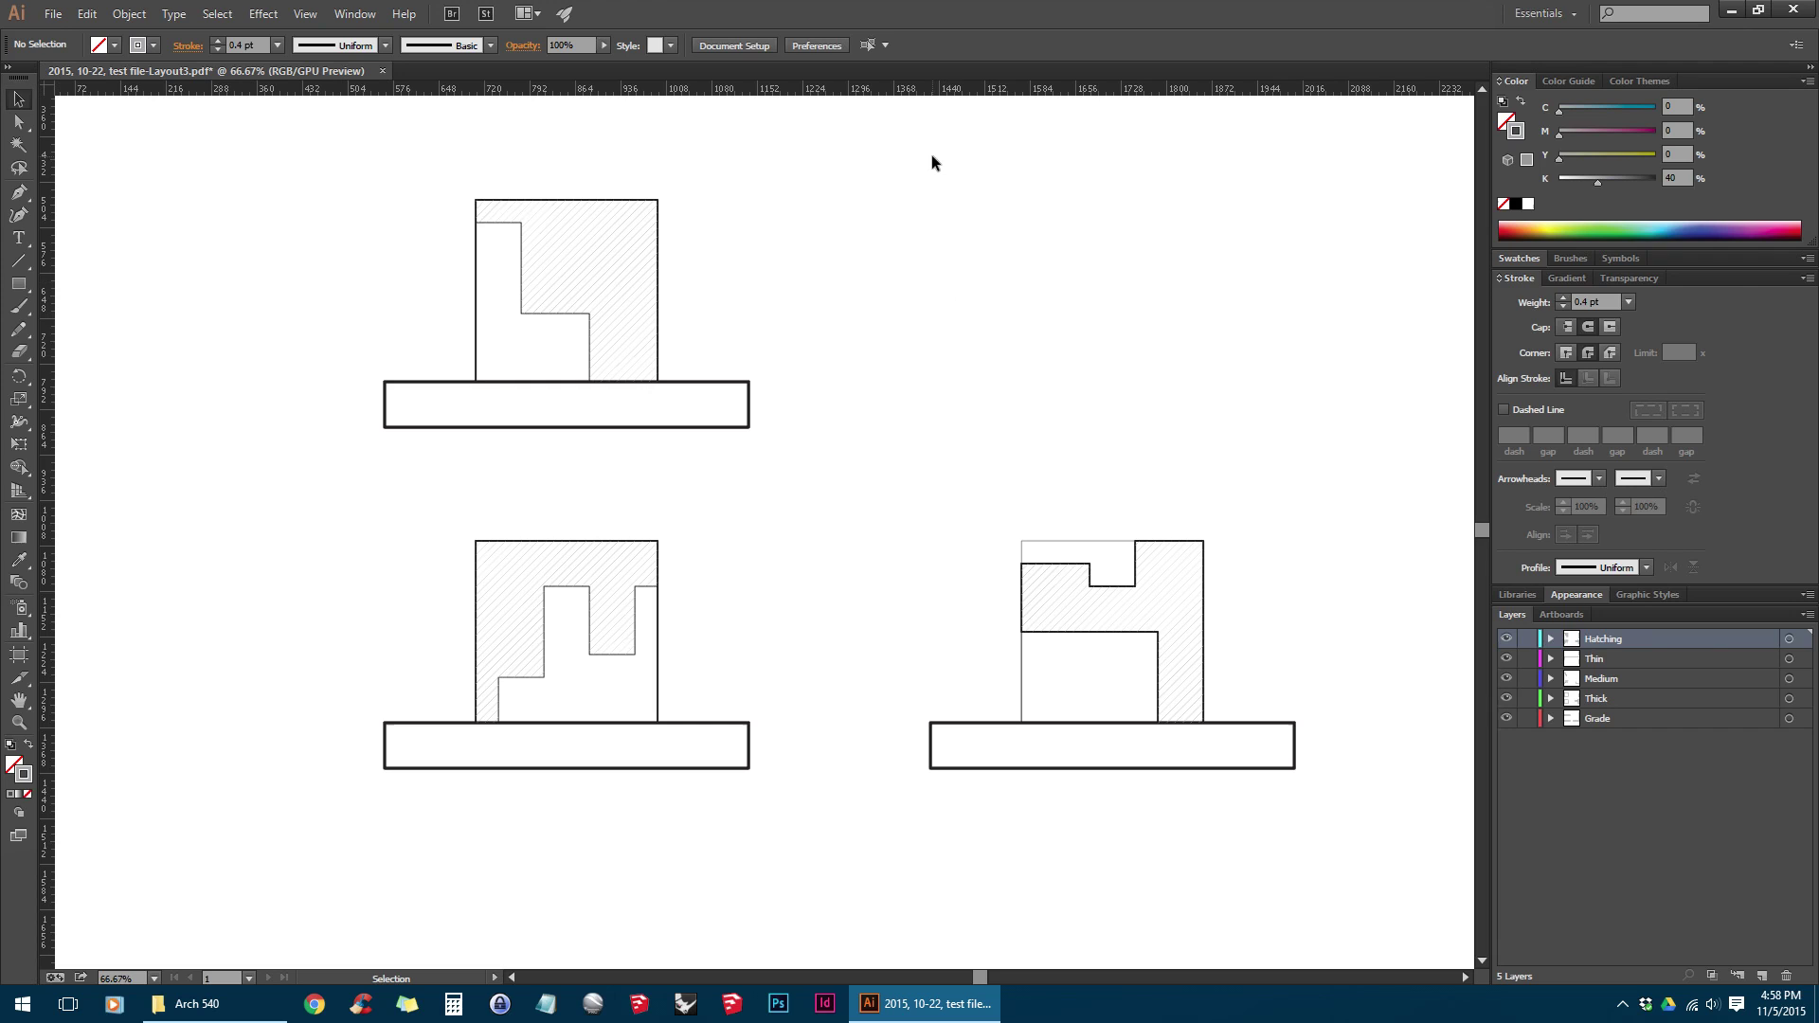
{"action": "right_click", "coordinate": [1023, 90]}
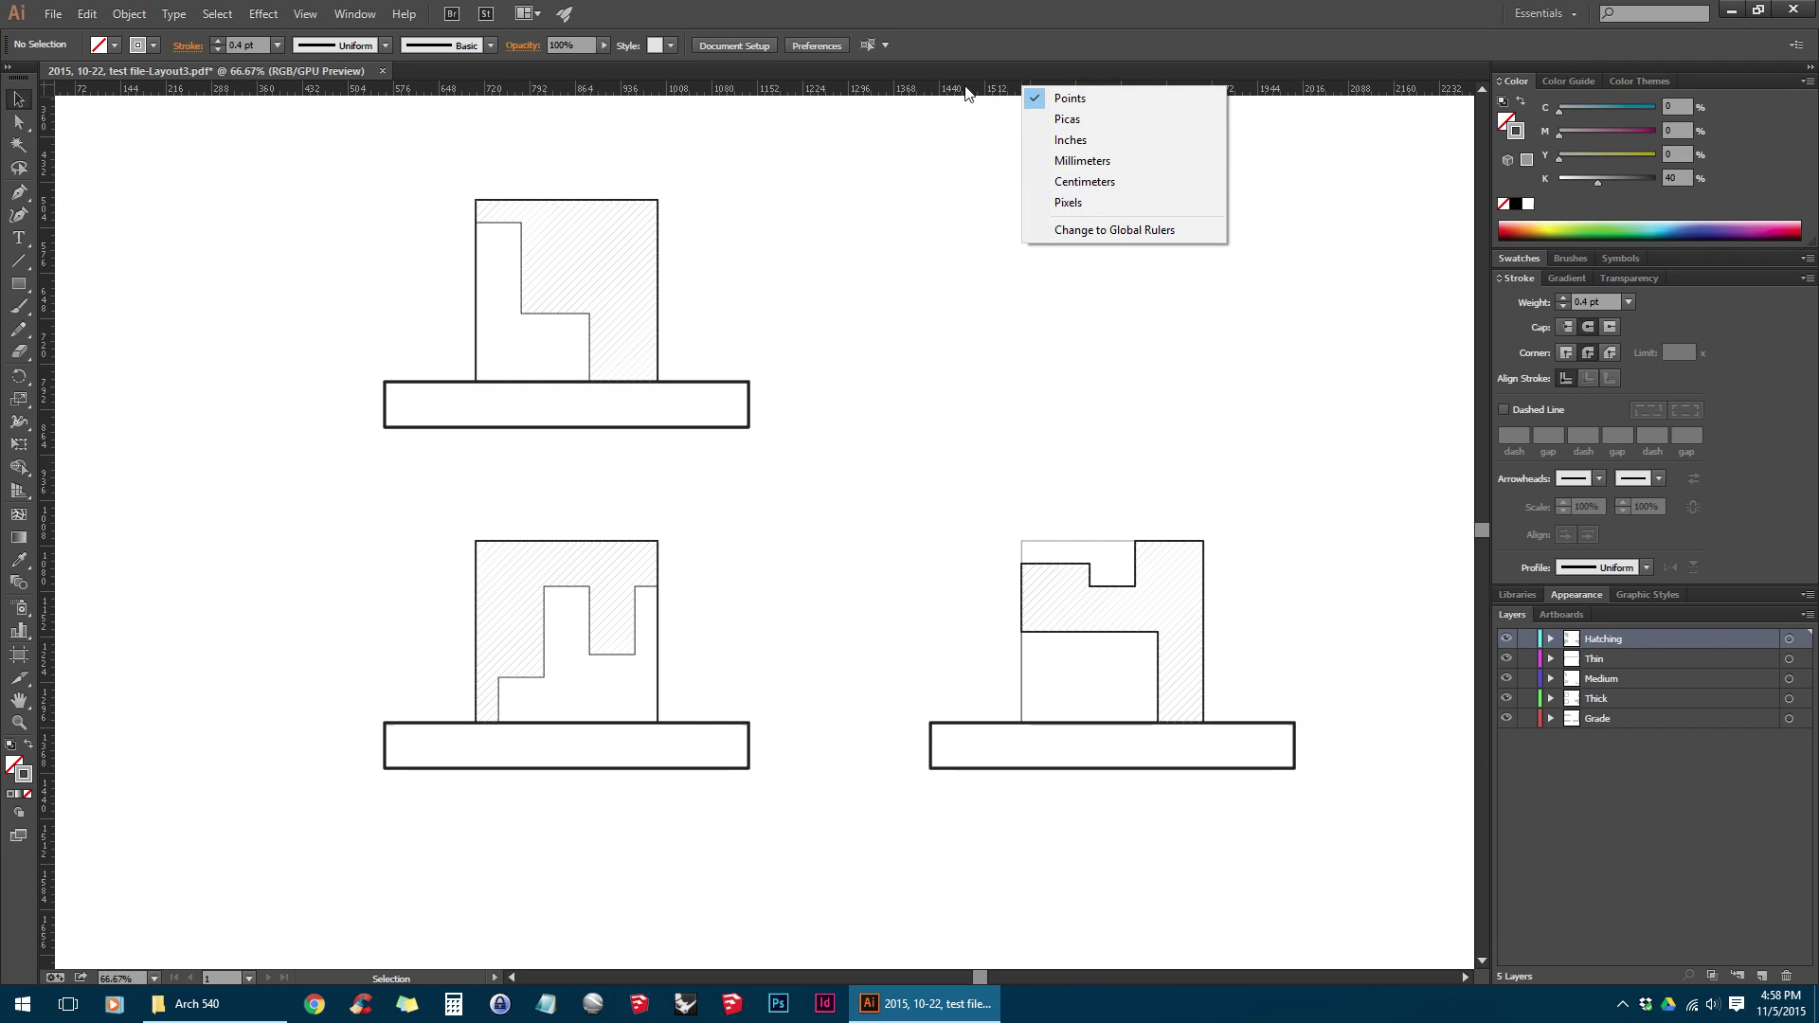
{"action": "left_click", "coordinate": [1089, 141]}
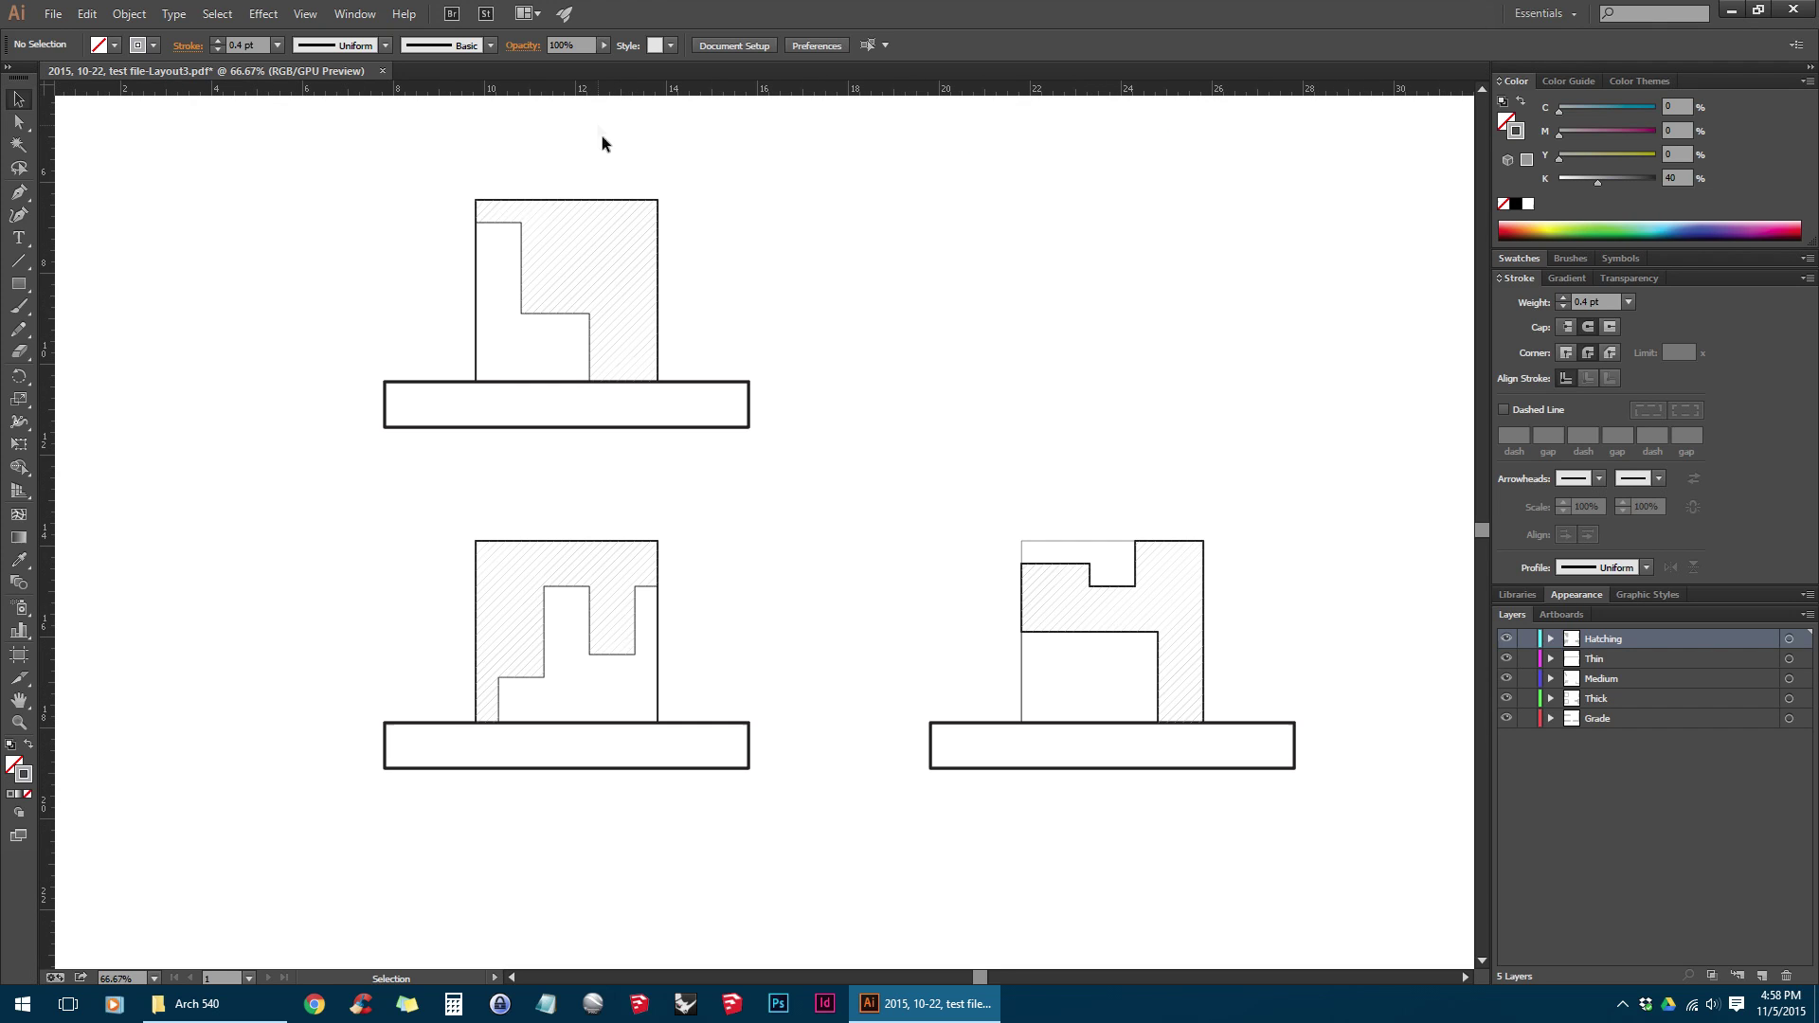
{"action": "mouse_move", "coordinate": [827, 820]}
{"action": "left_mouse_down"}
{"action": "mouse_move", "coordinate": [411, 615]}
{"action": "mouse_move", "coordinate": [303, 488]}
{"action": "mouse_move", "coordinate": [308, 502]}
{"action": "left_mouse_up"}
Nudge the lower-left section left and down, then zoom out to the whole artboard
{"action": "left_click_drag", "start_coordinate": [682, 765], "coordinate": [649, 797]}
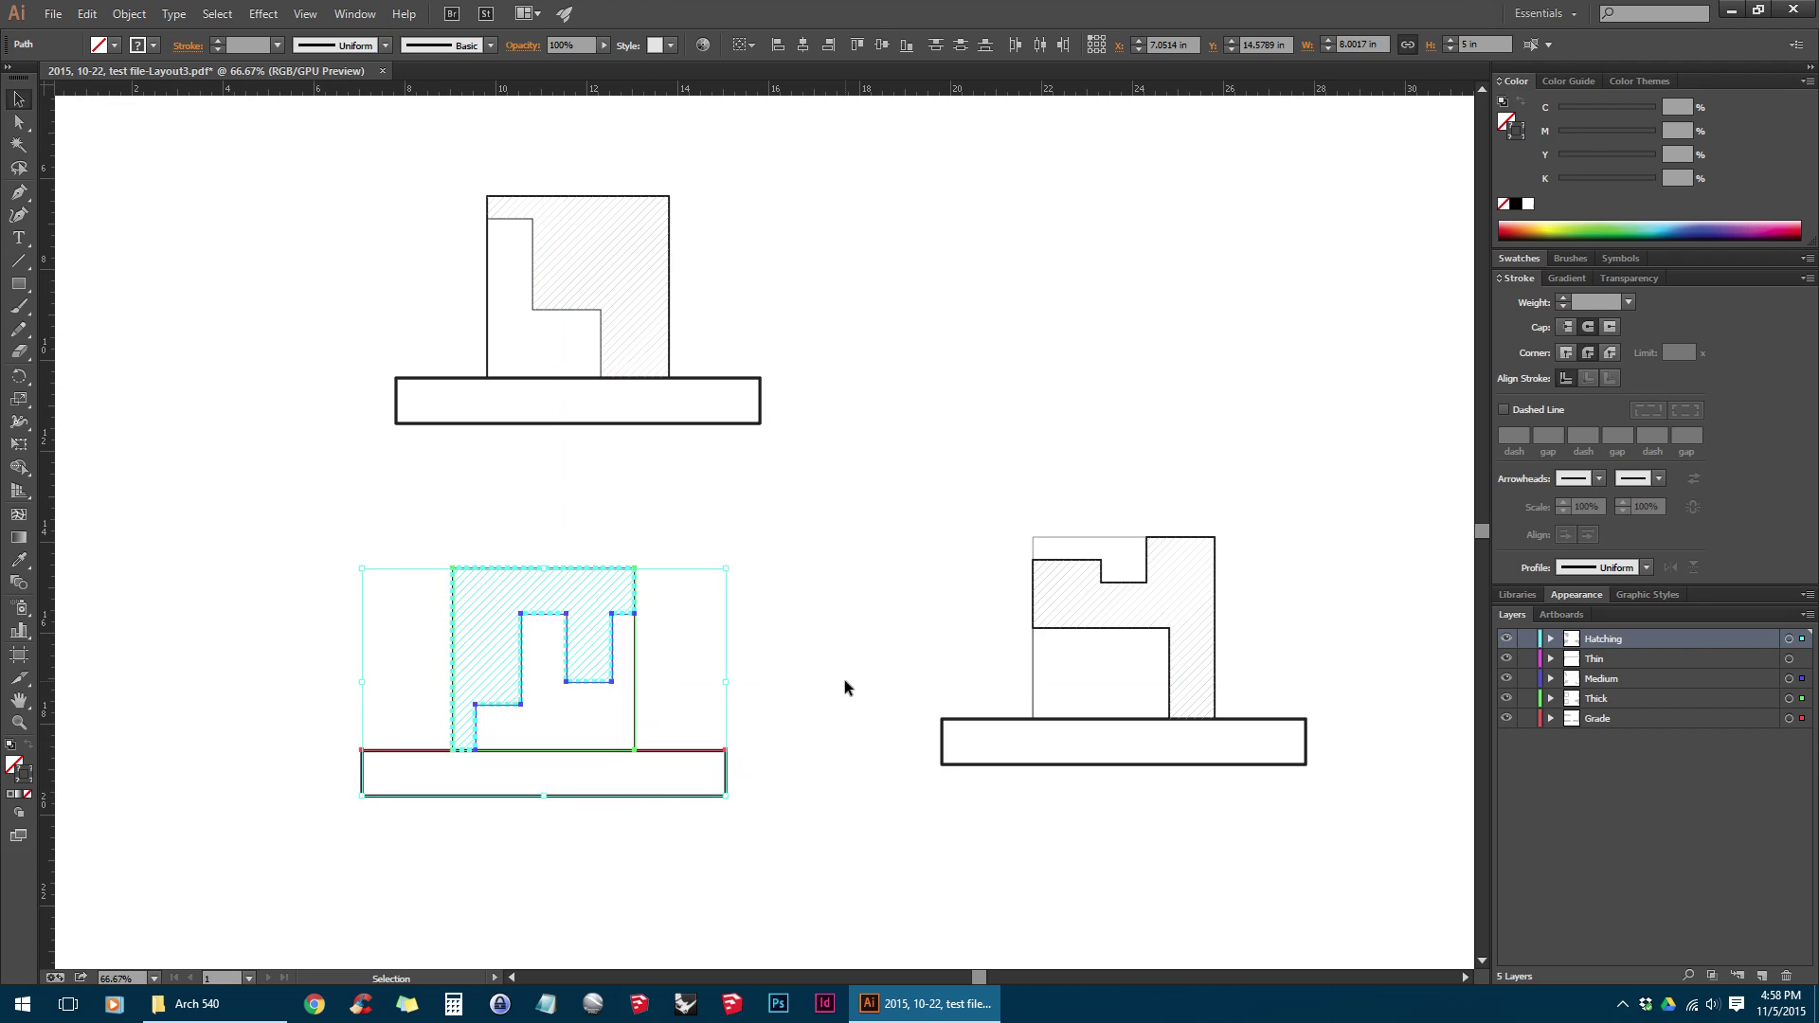
{"action": "left_click", "coordinate": [844, 679]}
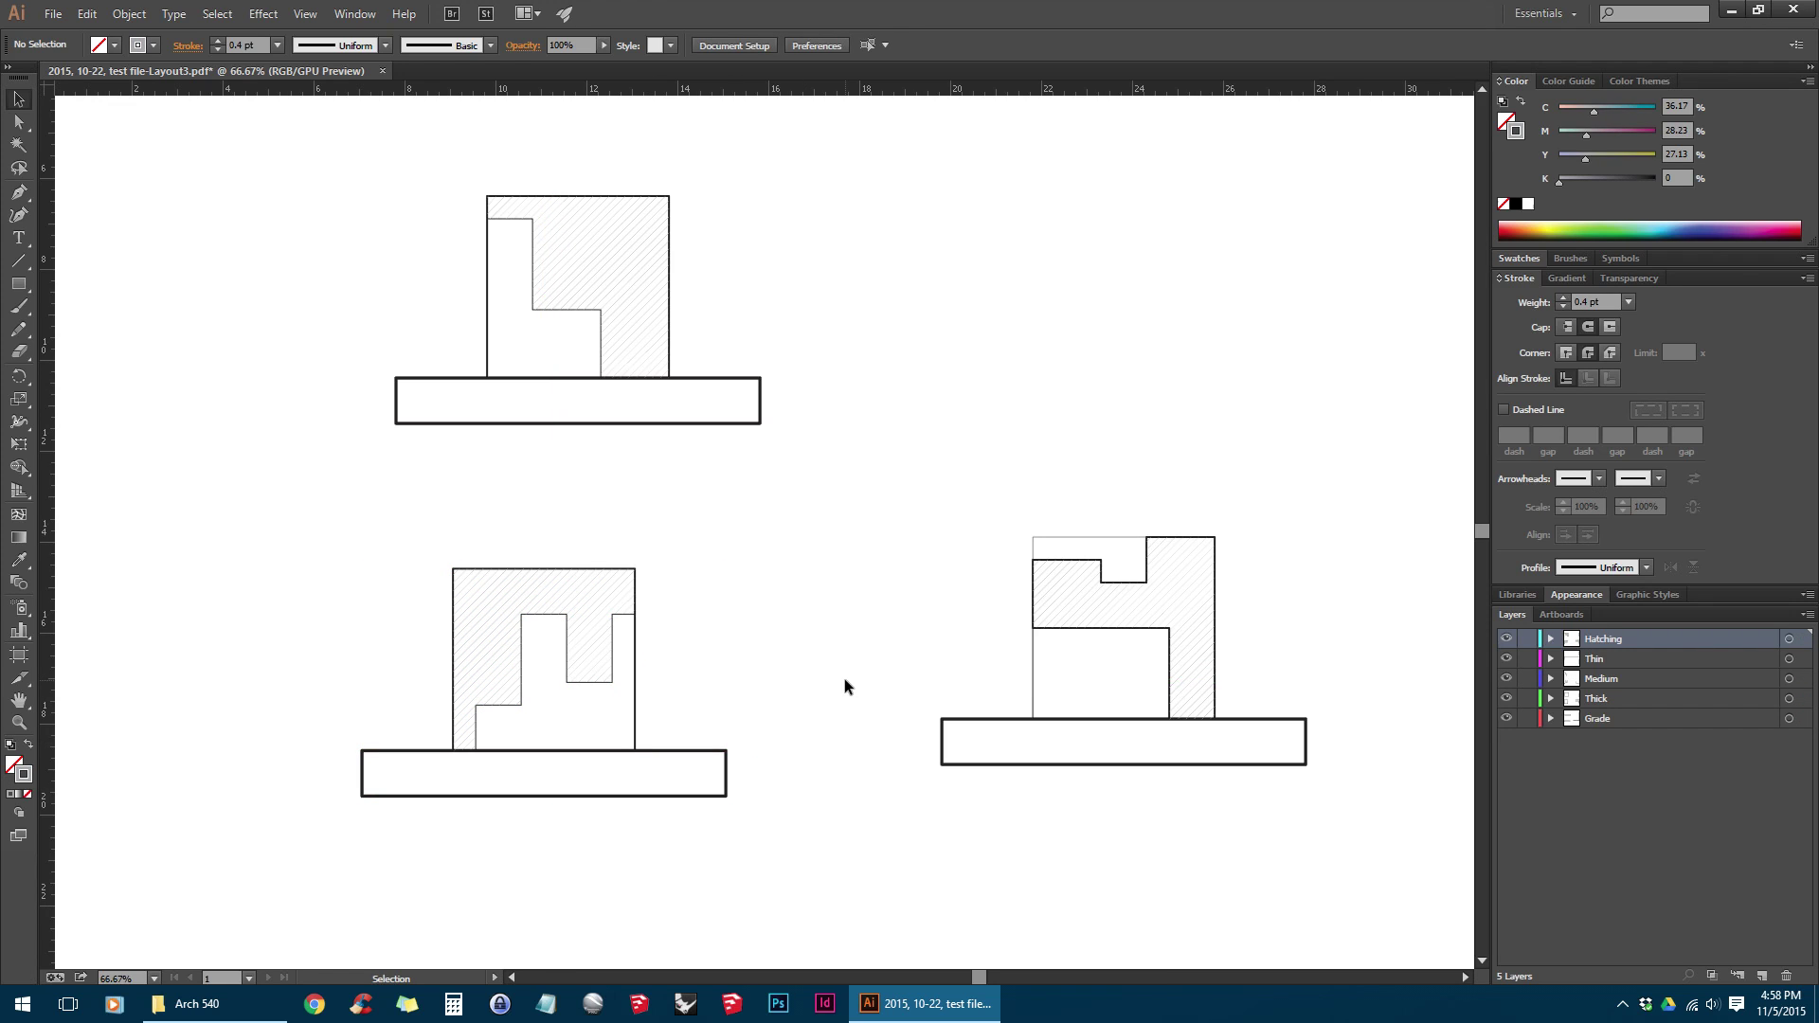
{"action": "key", "text": "ctrl+minus"}
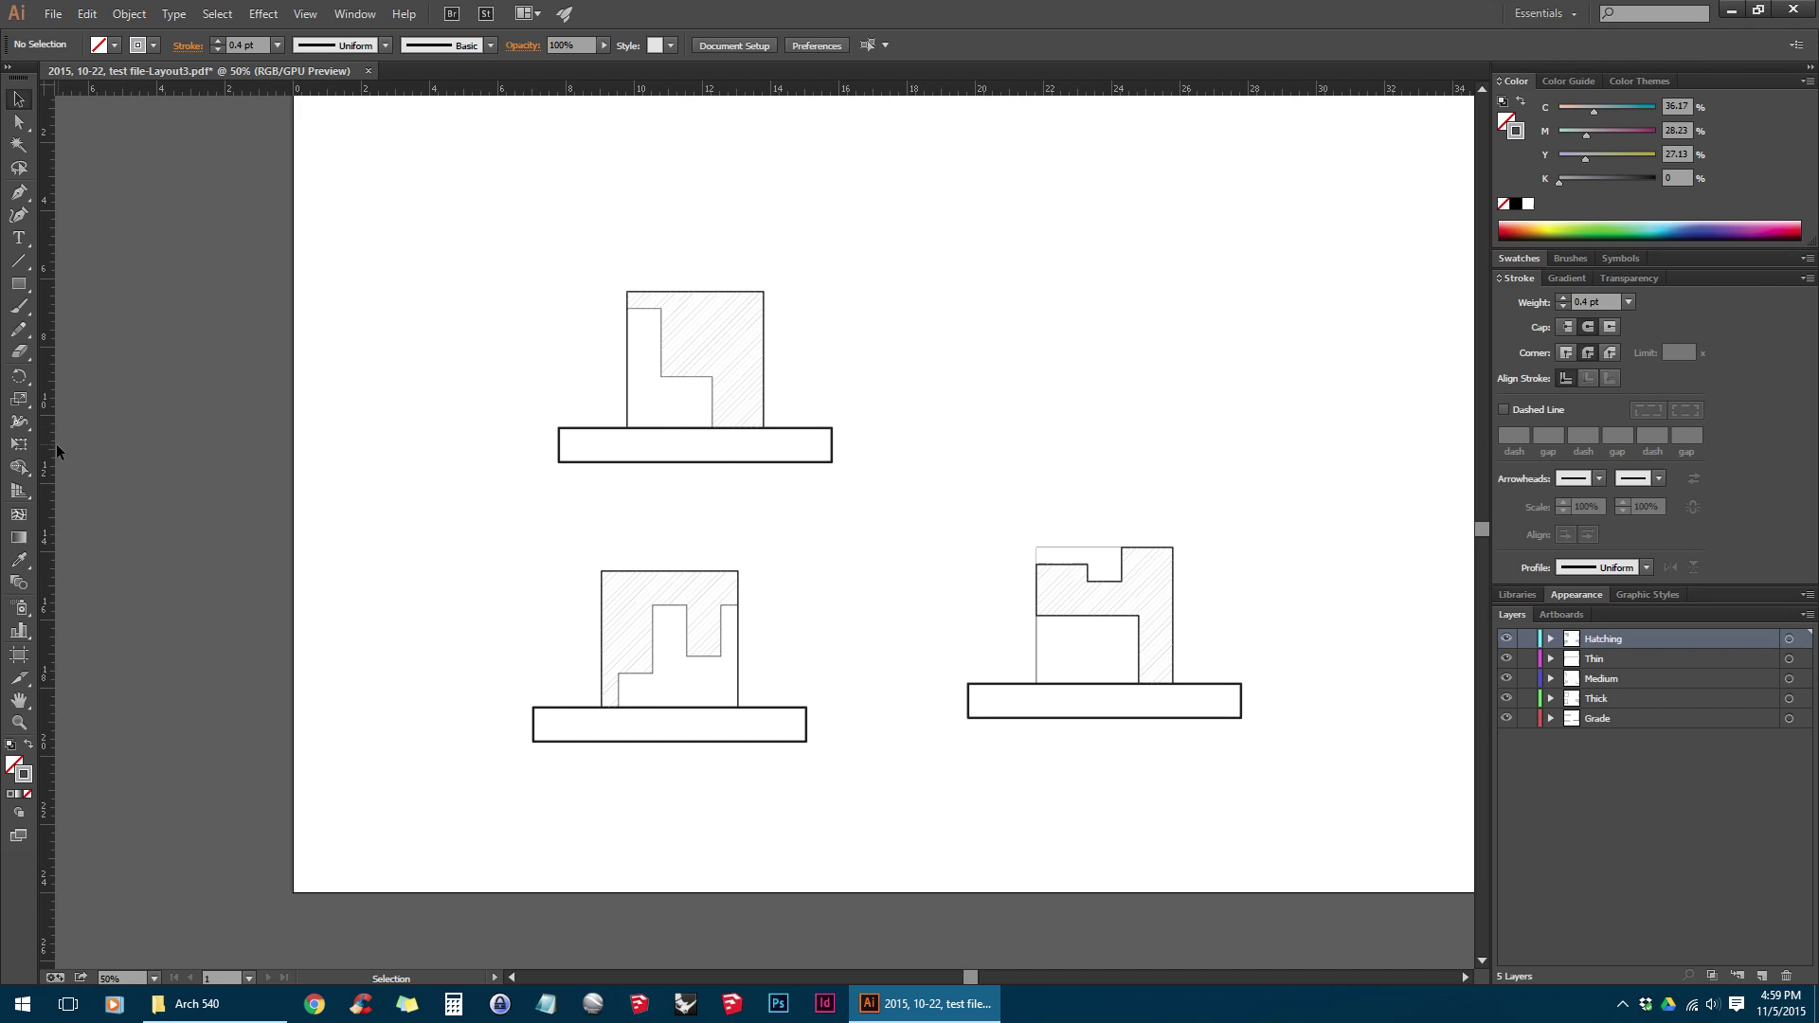
Place a vertical guide at 8 in along the top drawing base's left edge
{"action": "left_click_drag", "start_coordinate": [49, 466], "coordinate": [563, 443]}
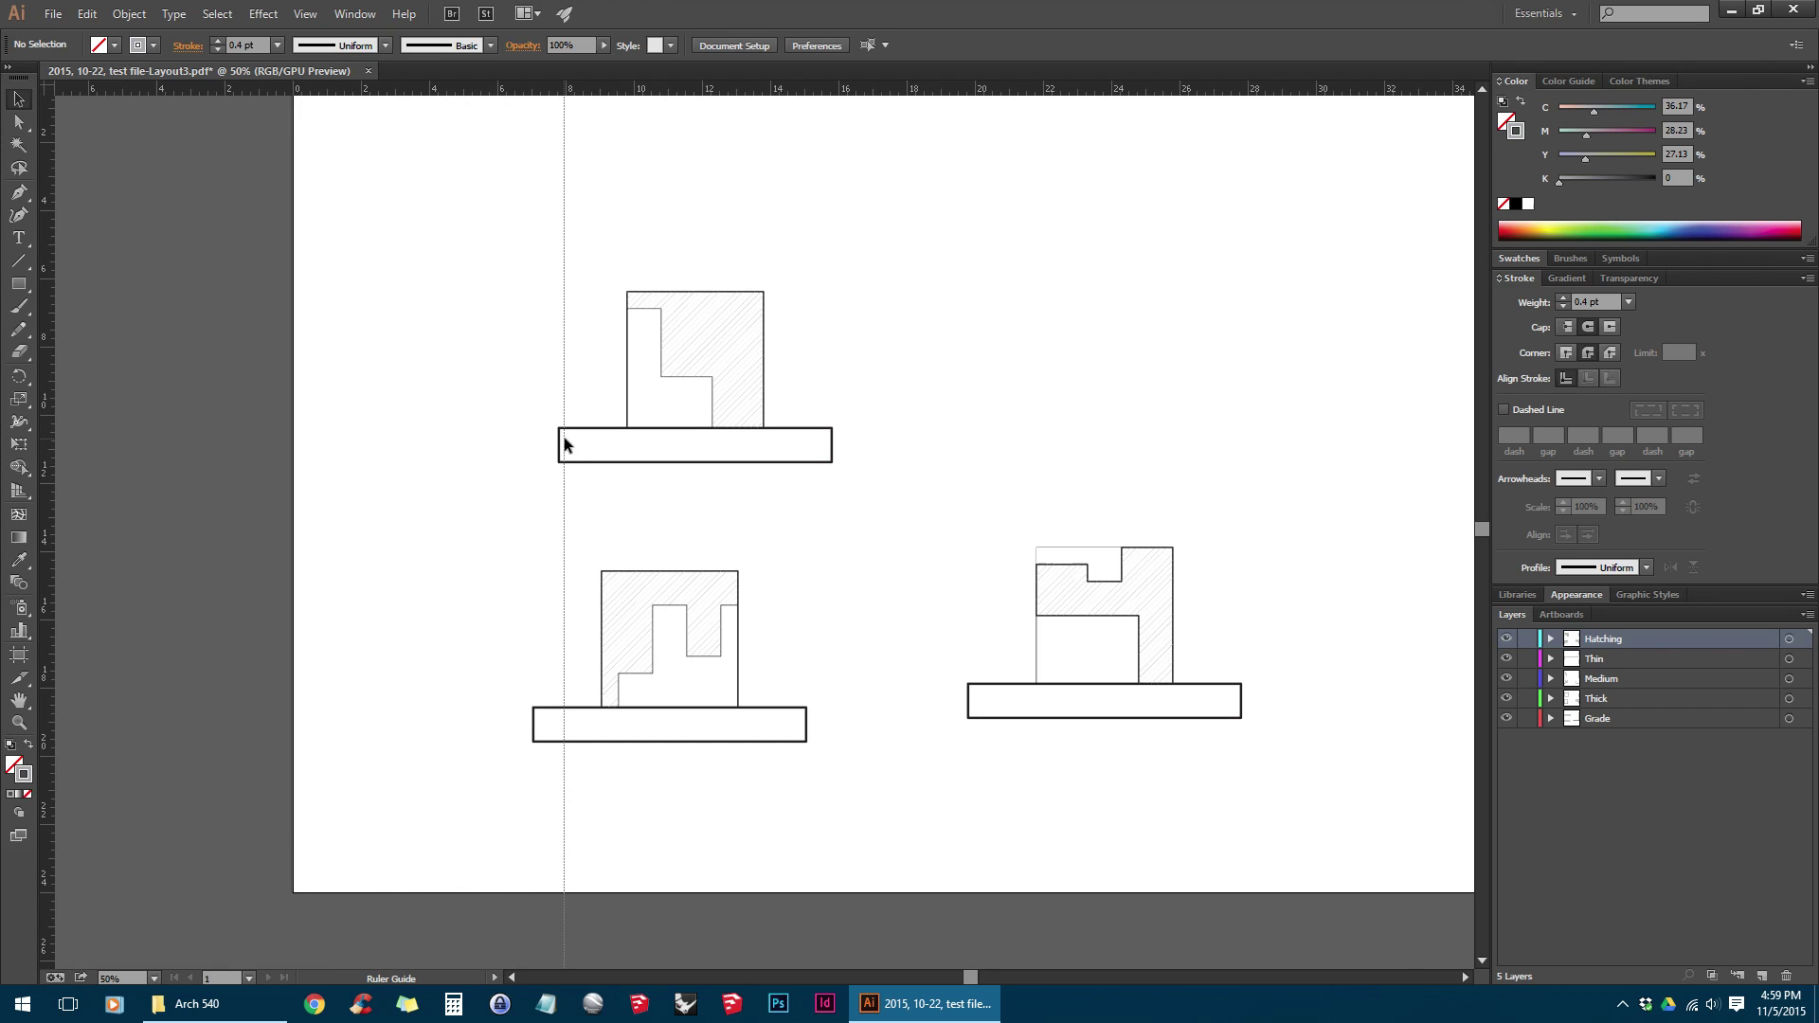
{"action": "mouse_move", "coordinate": [564, 443]}
{"action": "left_mouse_down"}
{"action": "mouse_move", "coordinate": [922, 423]}
{"action": "mouse_move", "coordinate": [563, 429]}
{"action": "left_mouse_up"}
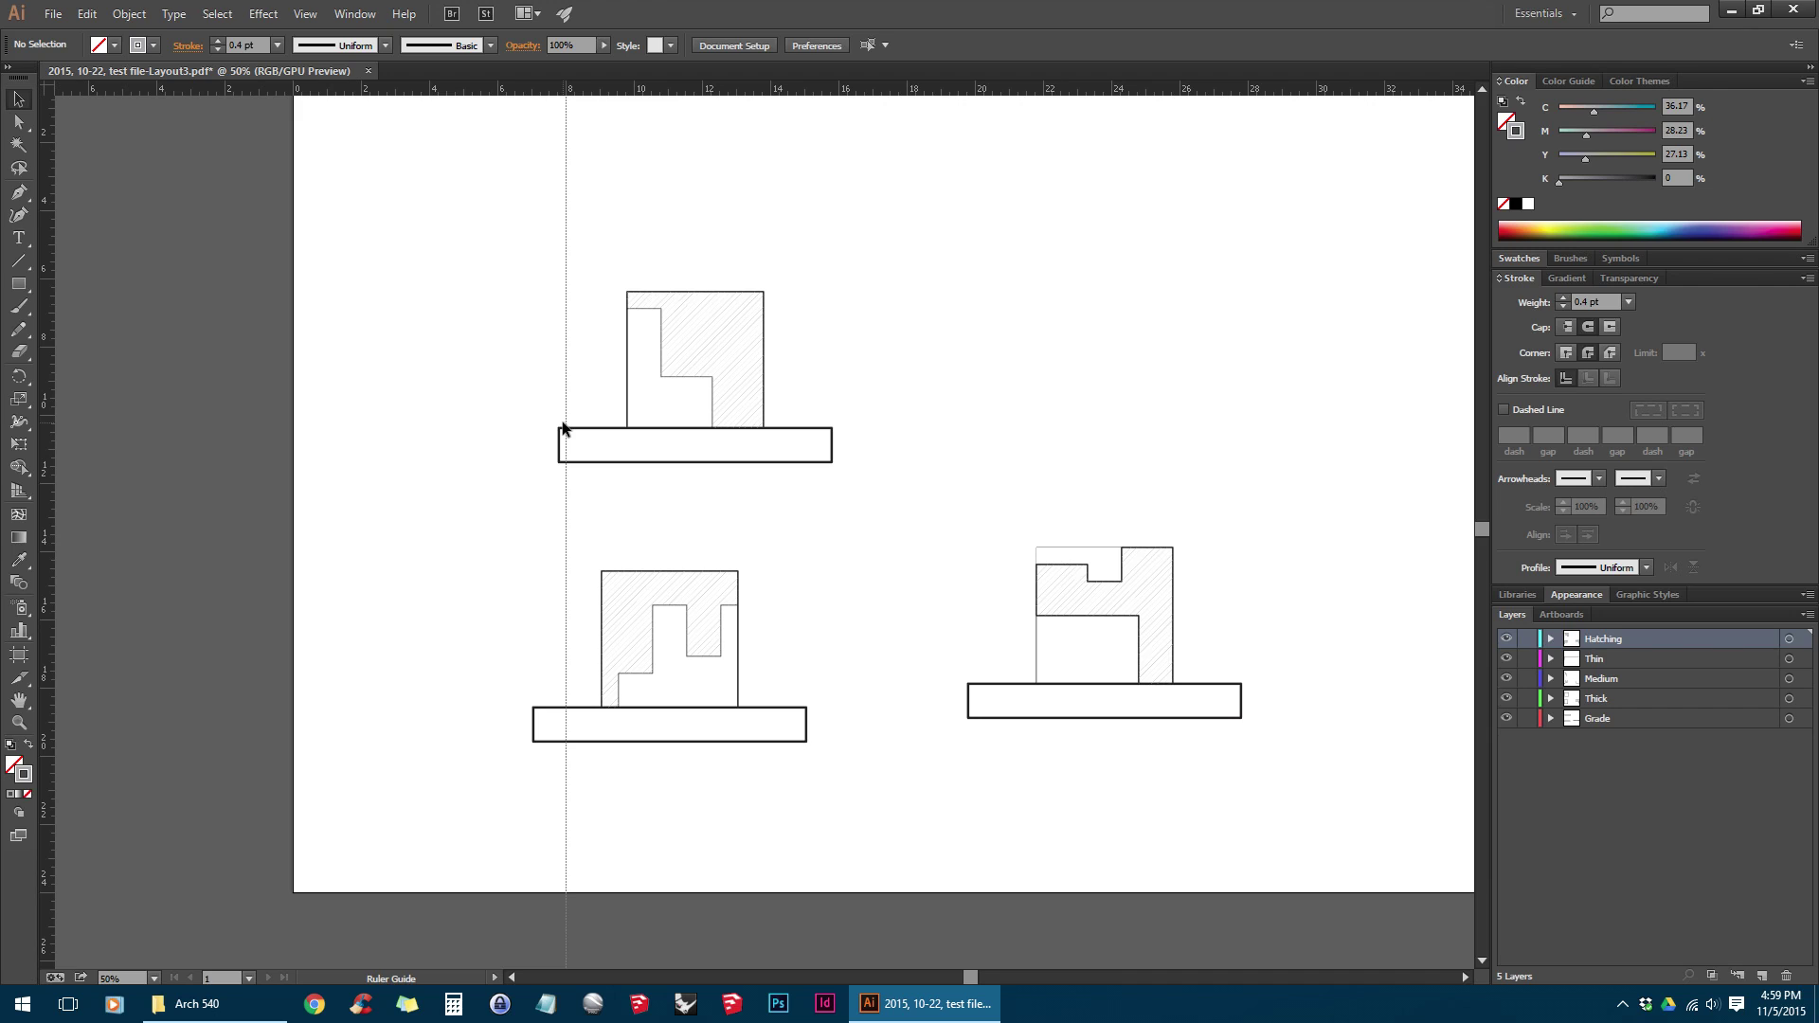
{"action": "left_click_drag", "start_coordinate": [563, 428], "coordinate": [564, 105]}
{"action": "scroll", "coordinate": [644, 398], "scroll_direction": "up", "scroll_amount": 2}
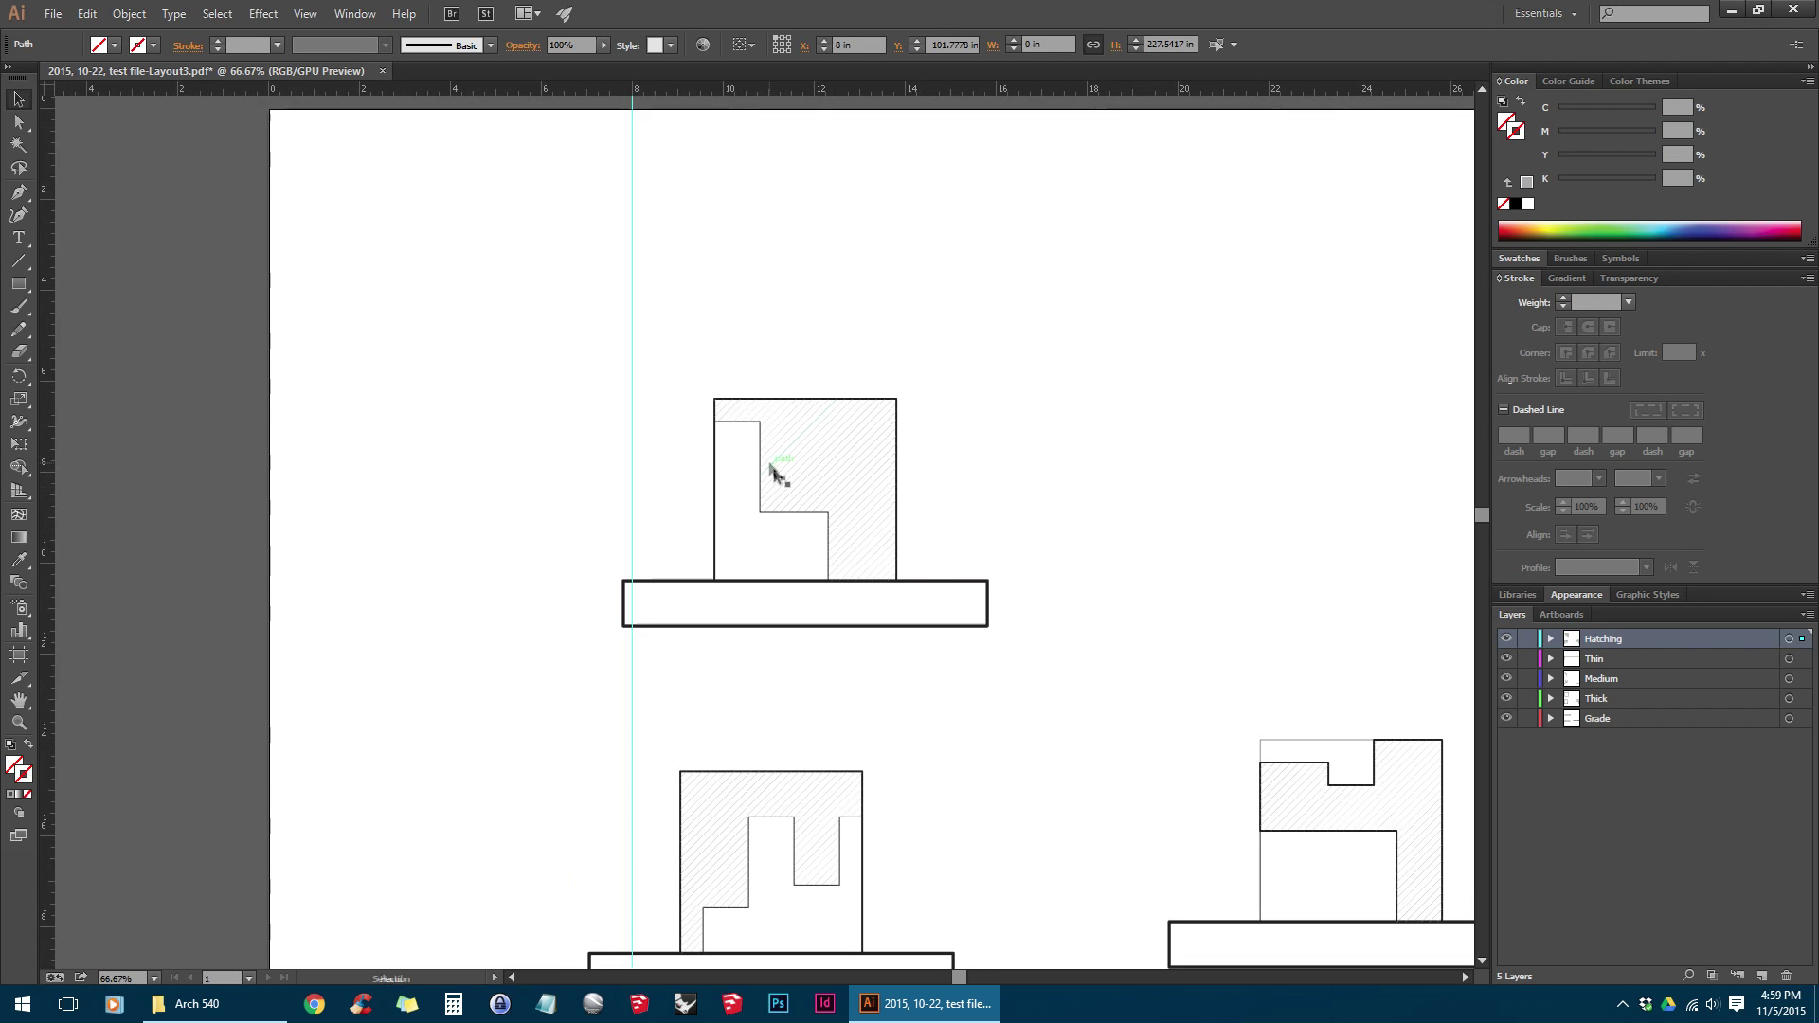
{"action": "key", "text": "ctrl+shift+a"}
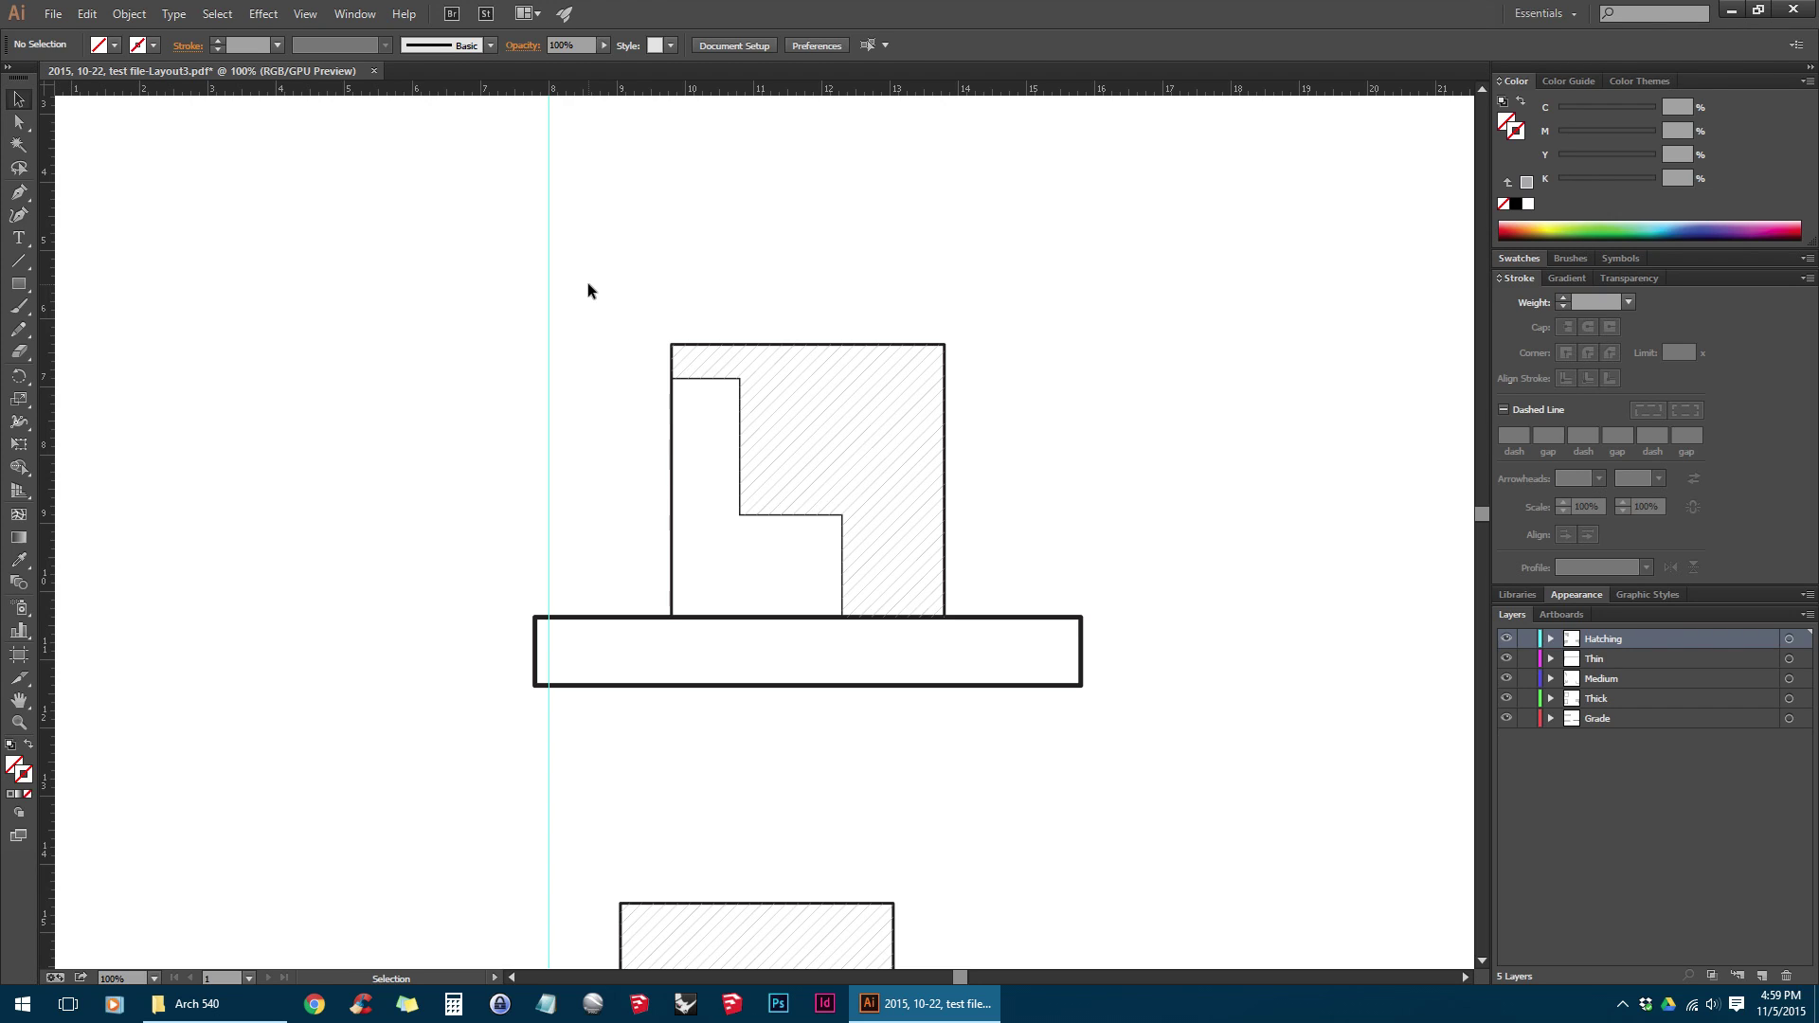
Find the guide inside the Hatching layer, then add a new top layer named 'Guides'
{"action": "left_click", "coordinate": [1551, 638]}
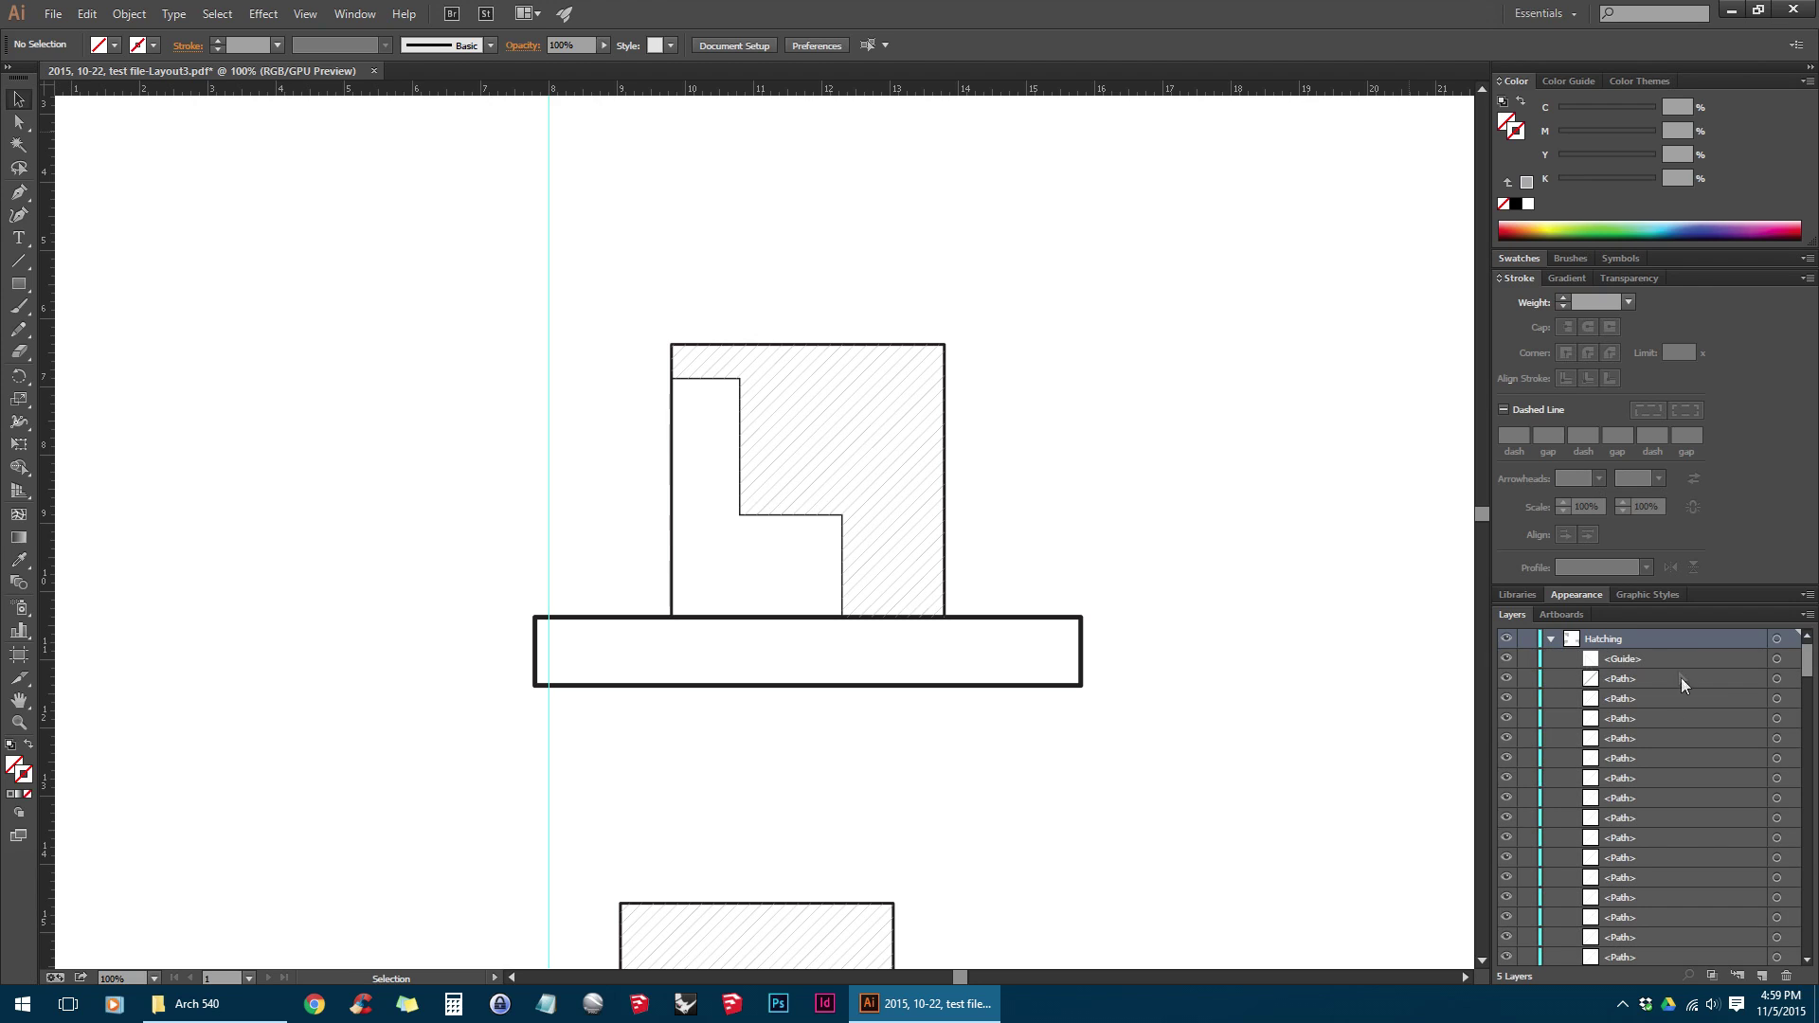
{"action": "left_click", "coordinate": [1506, 660]}
{"action": "left_click", "coordinate": [1506, 660]}
{"action": "left_click", "coordinate": [1550, 639]}
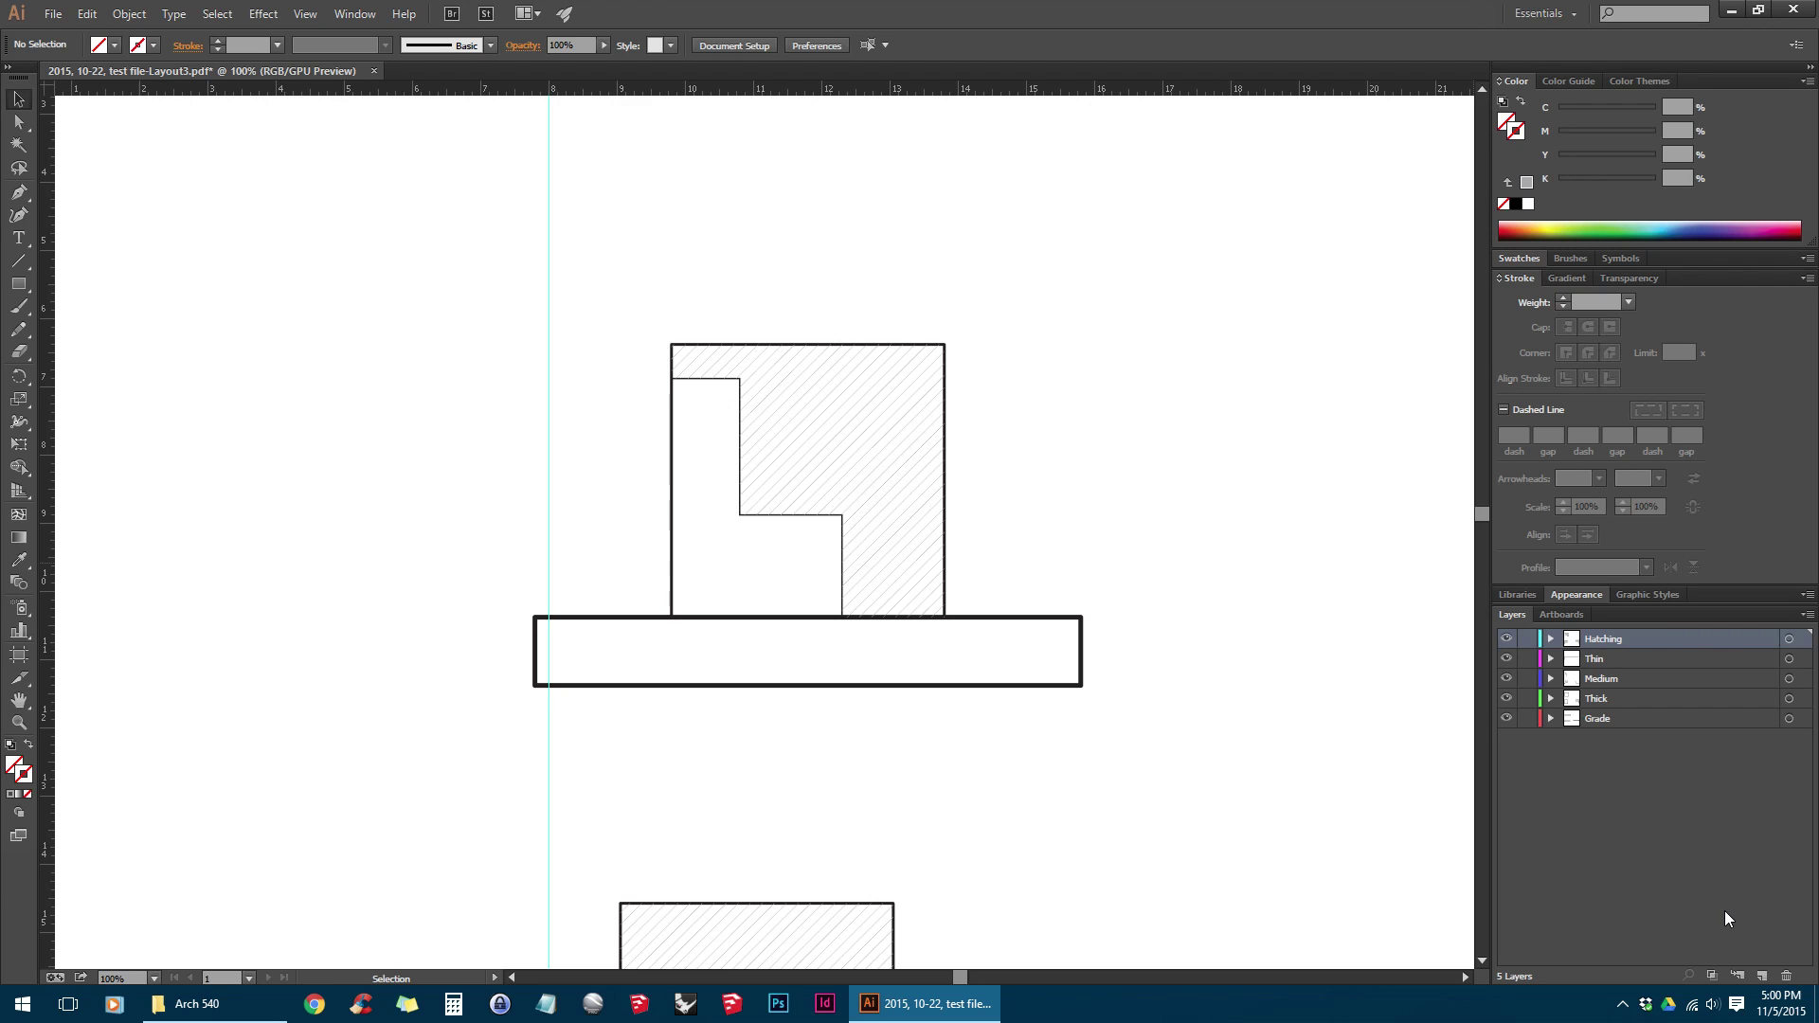
{"action": "left_click", "coordinate": [1751, 973]}
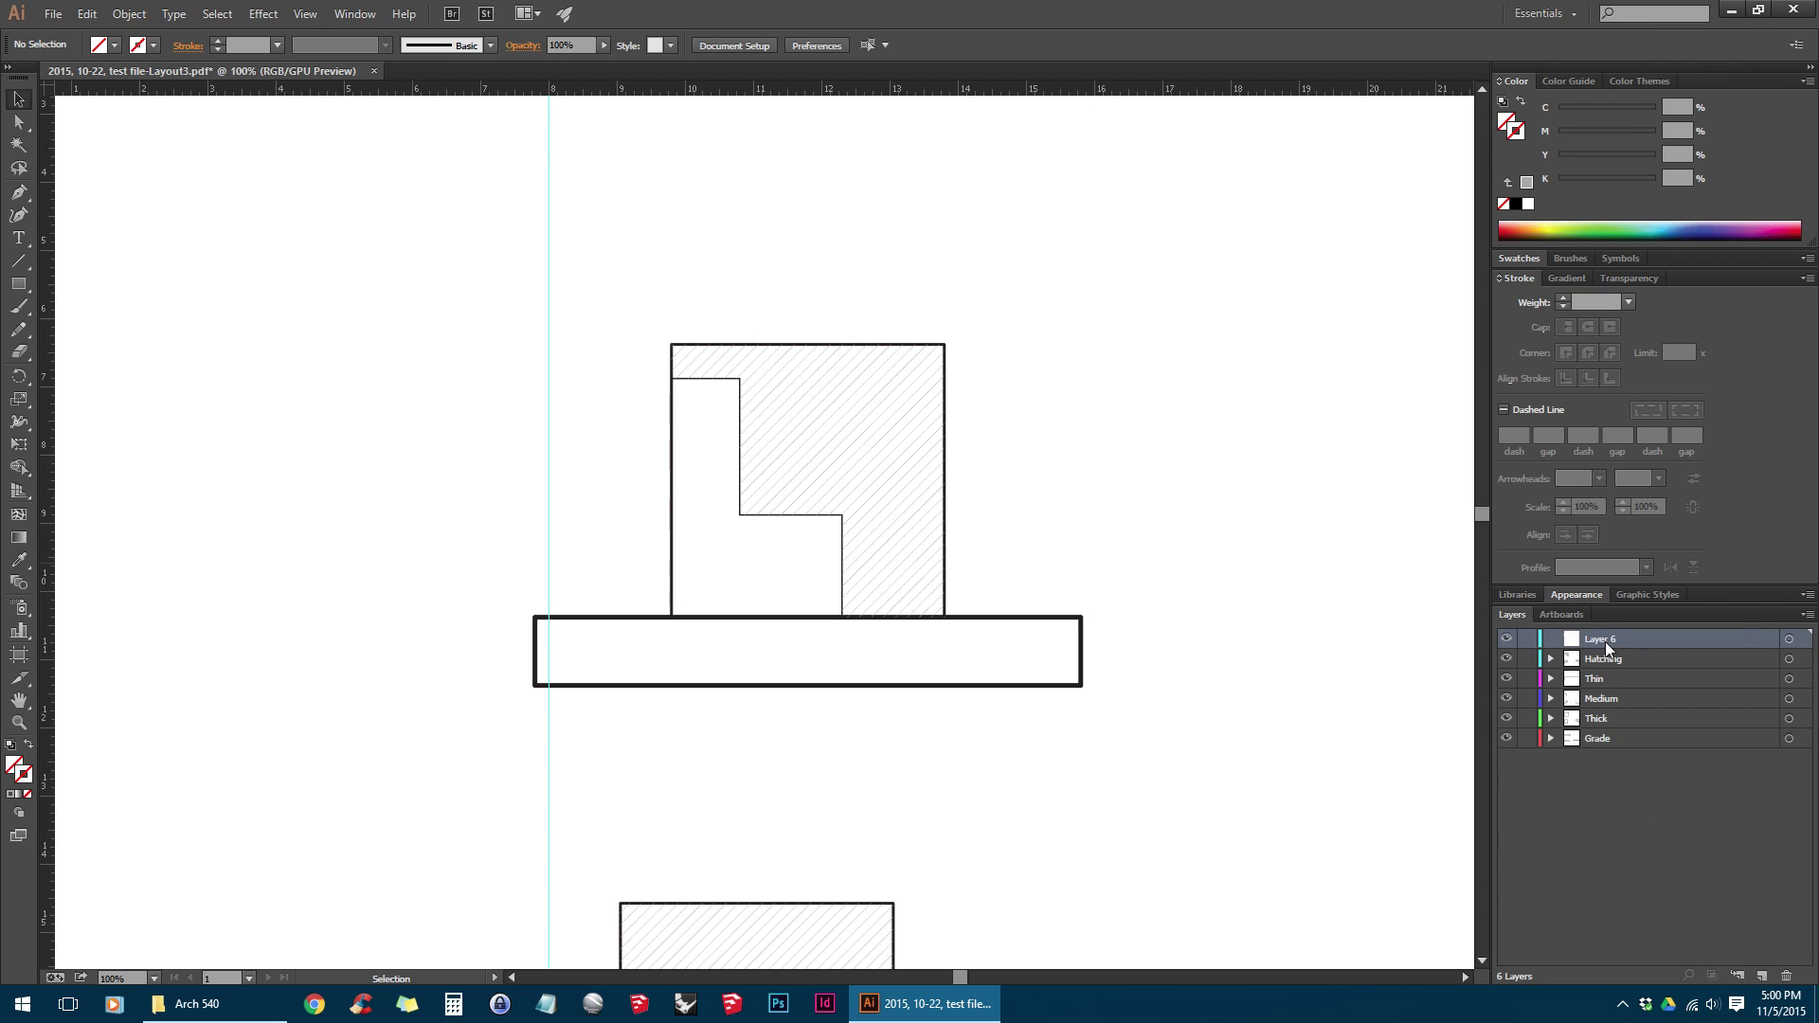
{"action": "double_click", "coordinate": [1601, 638]}
{"action": "type", "text": "Guides"}
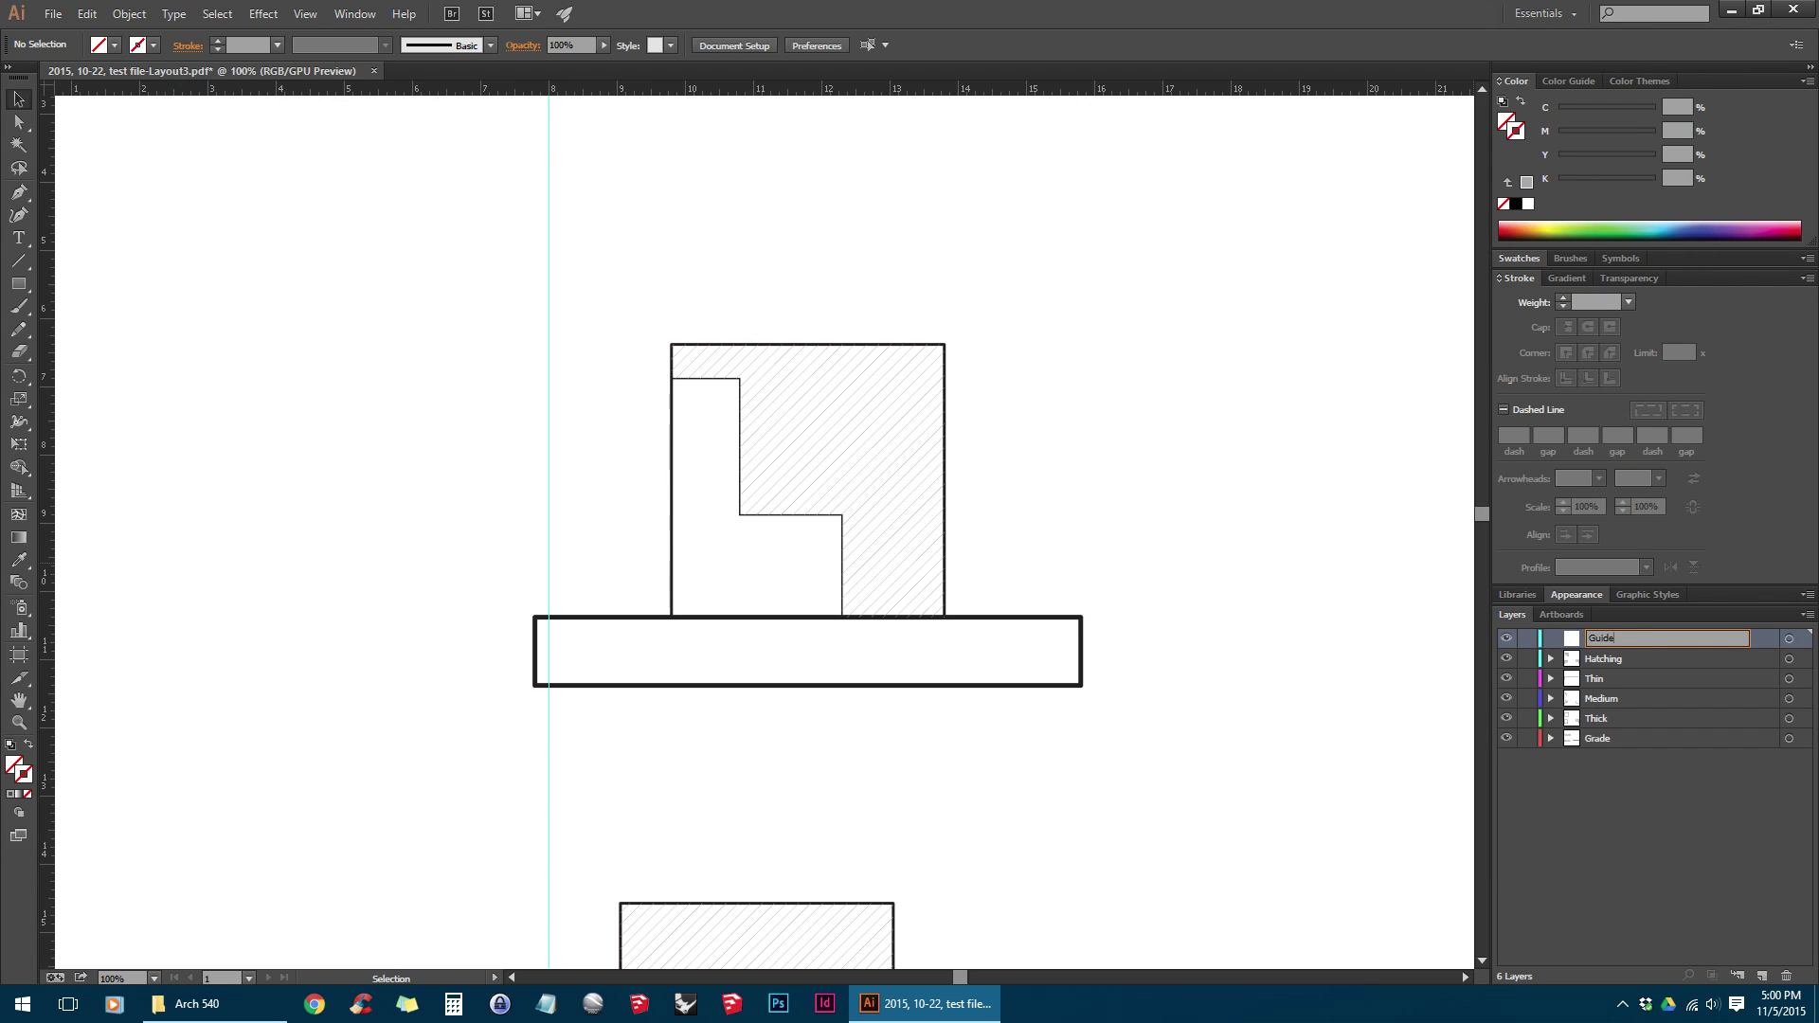
{"action": "key", "text": "Return"}
Move the vertical guide onto the Guides layer and frame all three drawings
{"action": "left_click_drag", "start_coordinate": [675, 203], "coordinate": [445, 309]}
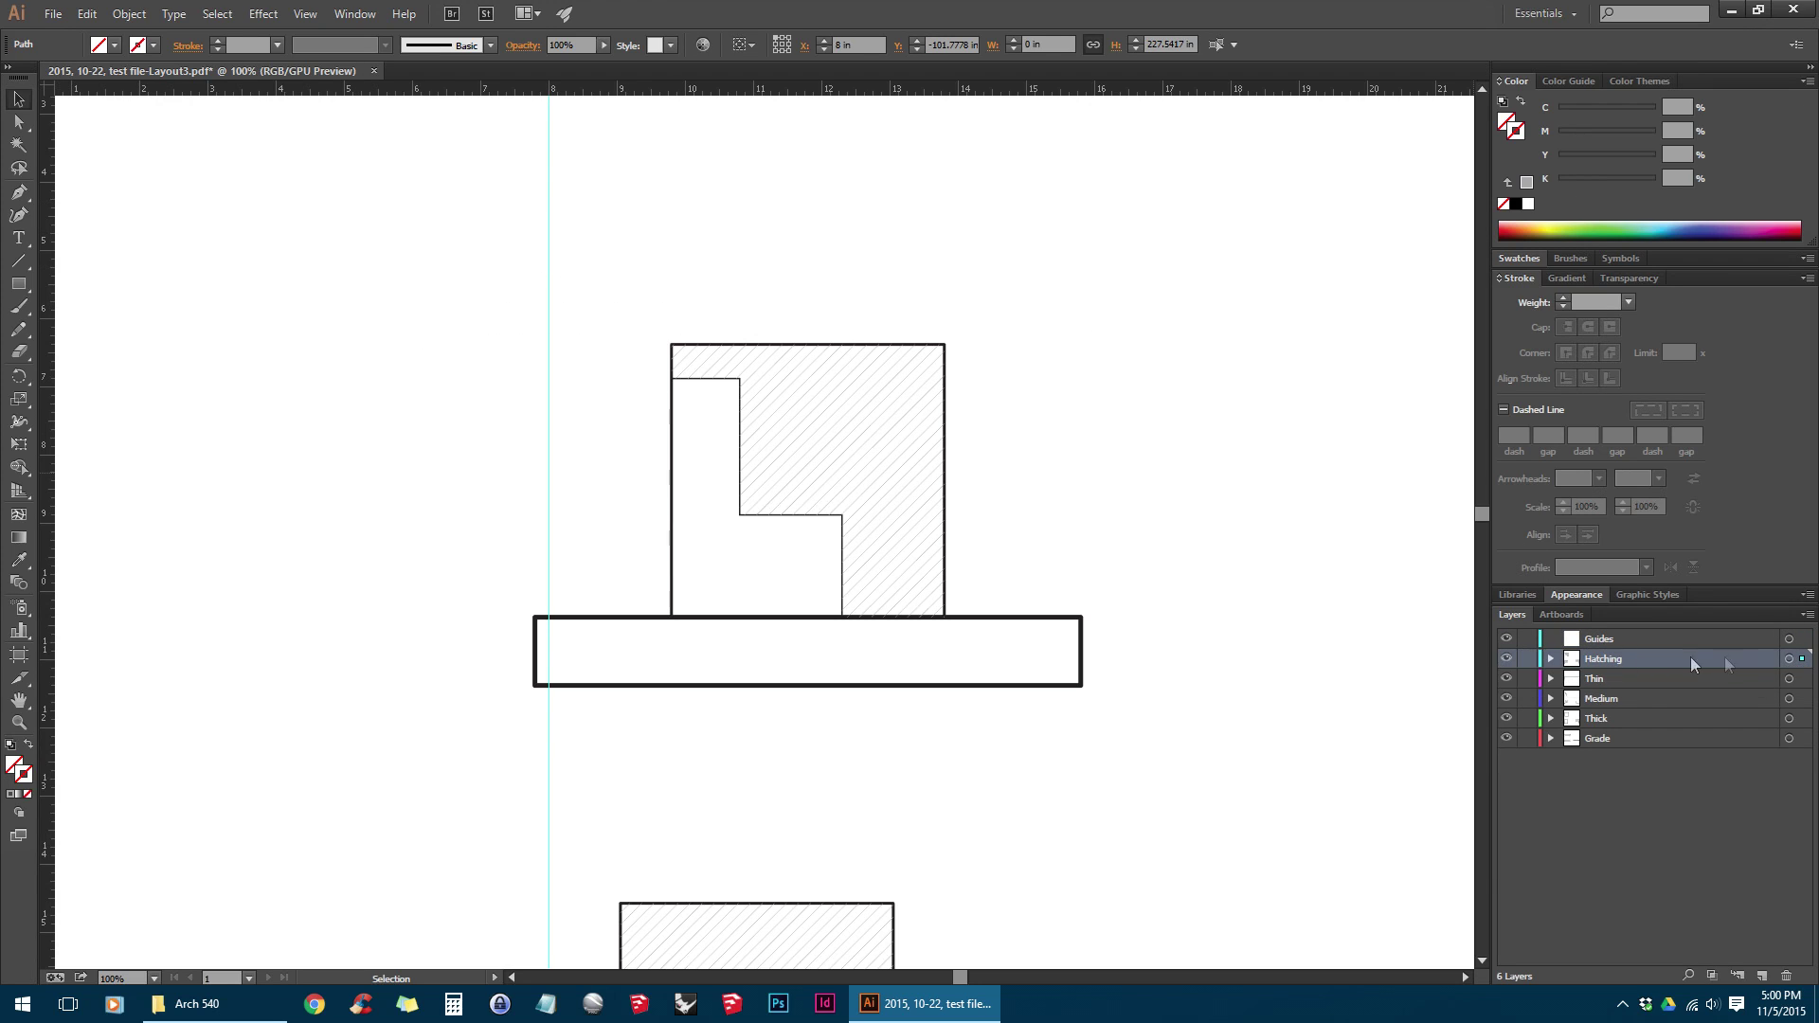
{"action": "left_click_drag", "start_coordinate": [1803, 663], "coordinate": [1803, 640]}
{"action": "left_click", "coordinate": [1095, 367]}
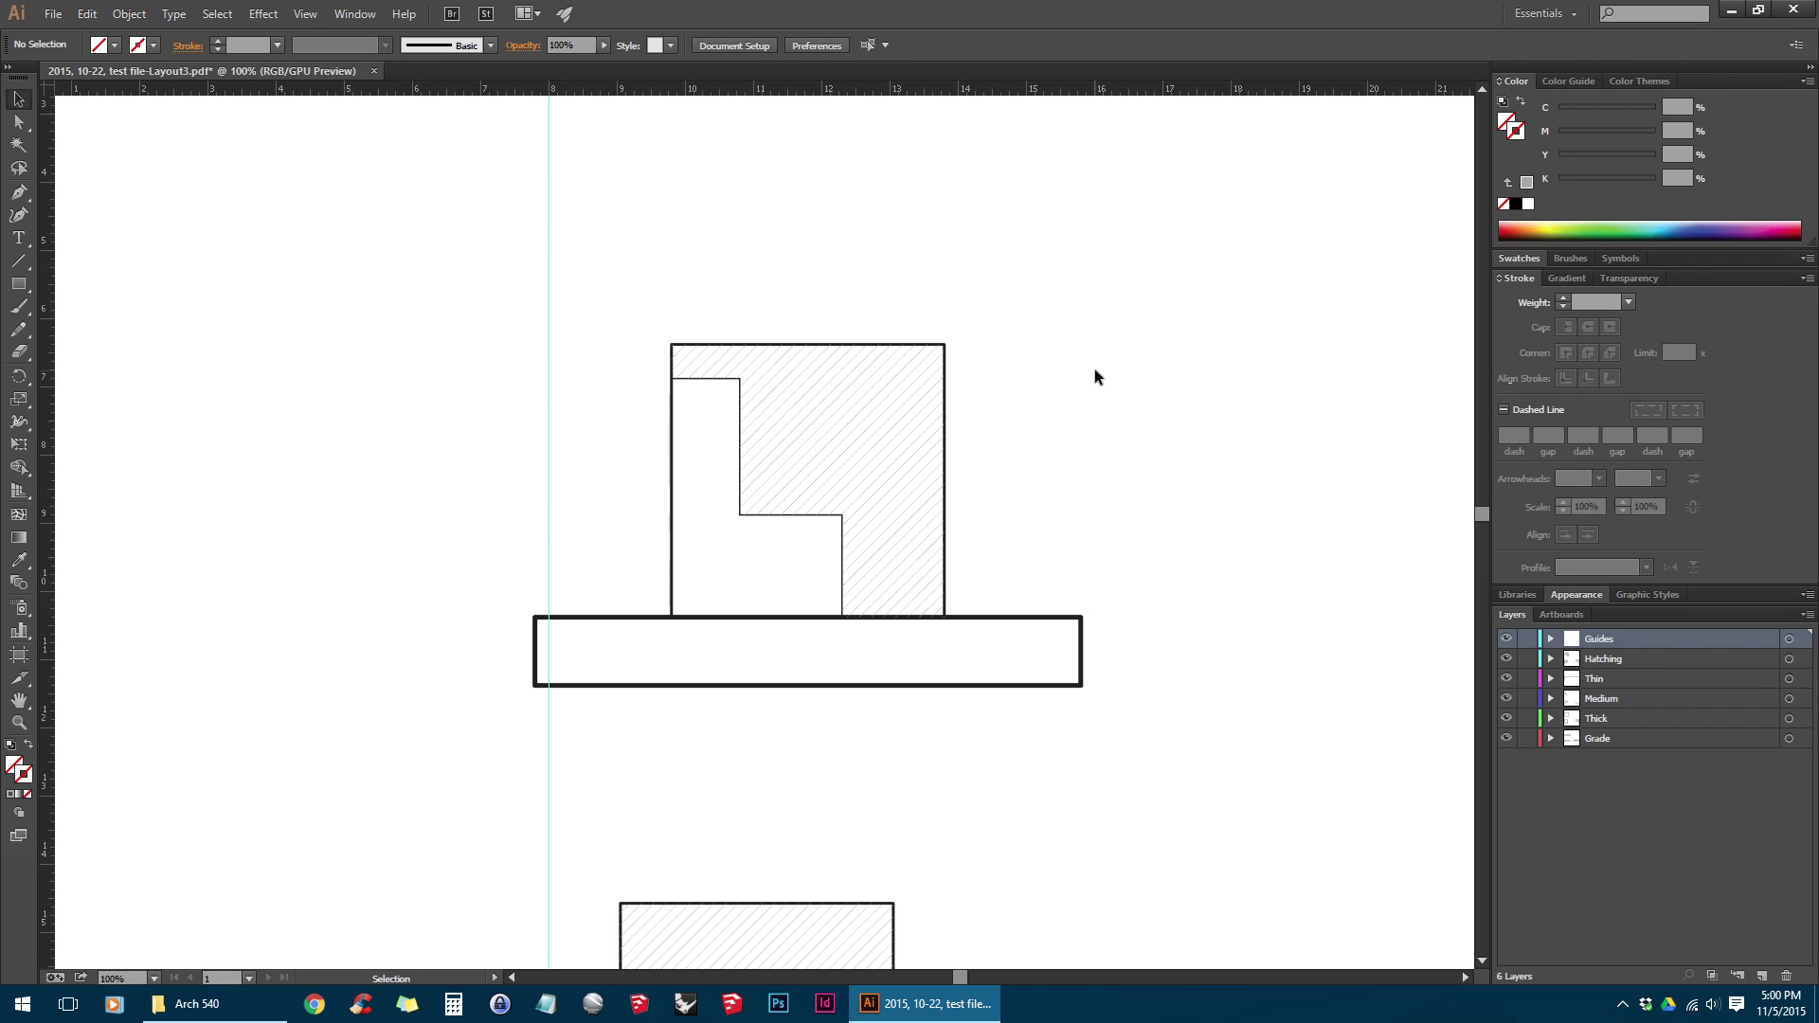
{"action": "scroll", "coordinate": [1094, 398], "scroll_direction": "down", "scroll_amount": 2, "text": "alt"}
{"action": "left_click_drag", "start_coordinate": [1161, 557], "coordinate": [915, 406]}
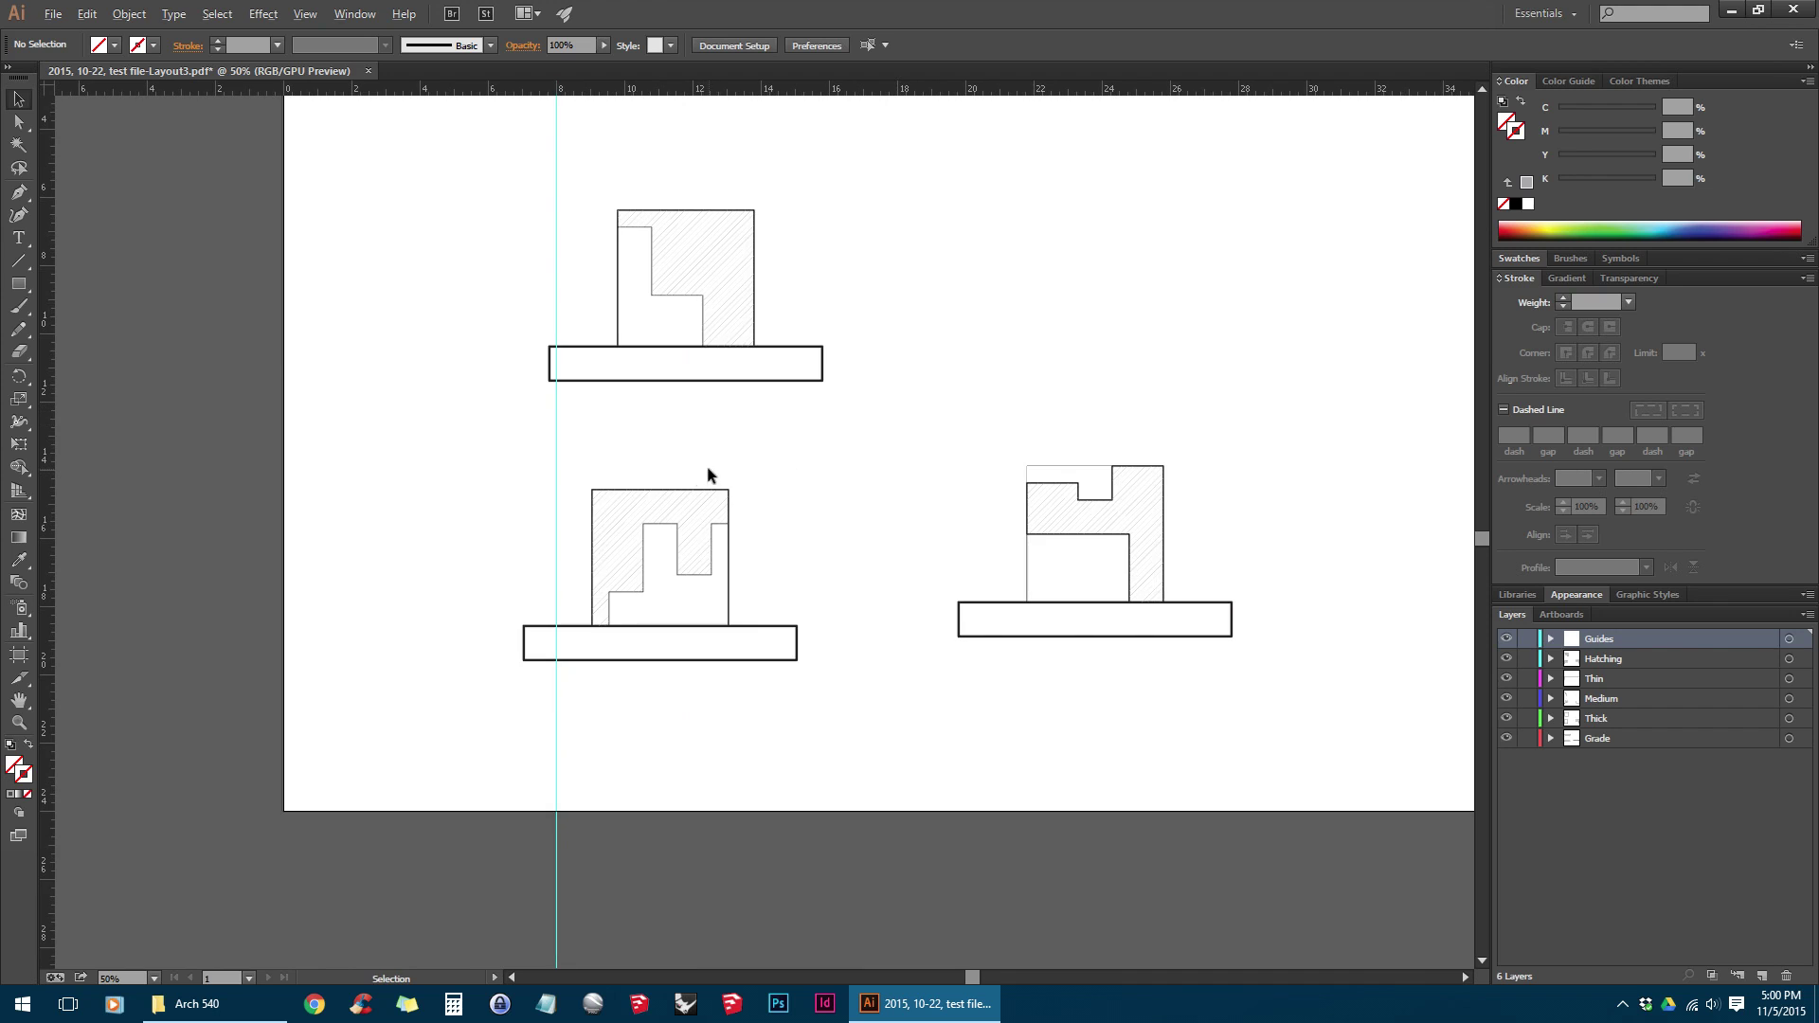
Drop a horizontal guide just beneath the lower two drawings and lock the Guides layer
{"action": "scroll", "coordinate": [578, 525], "scroll_direction": "up", "scroll_amount": 1, "text": "alt"}
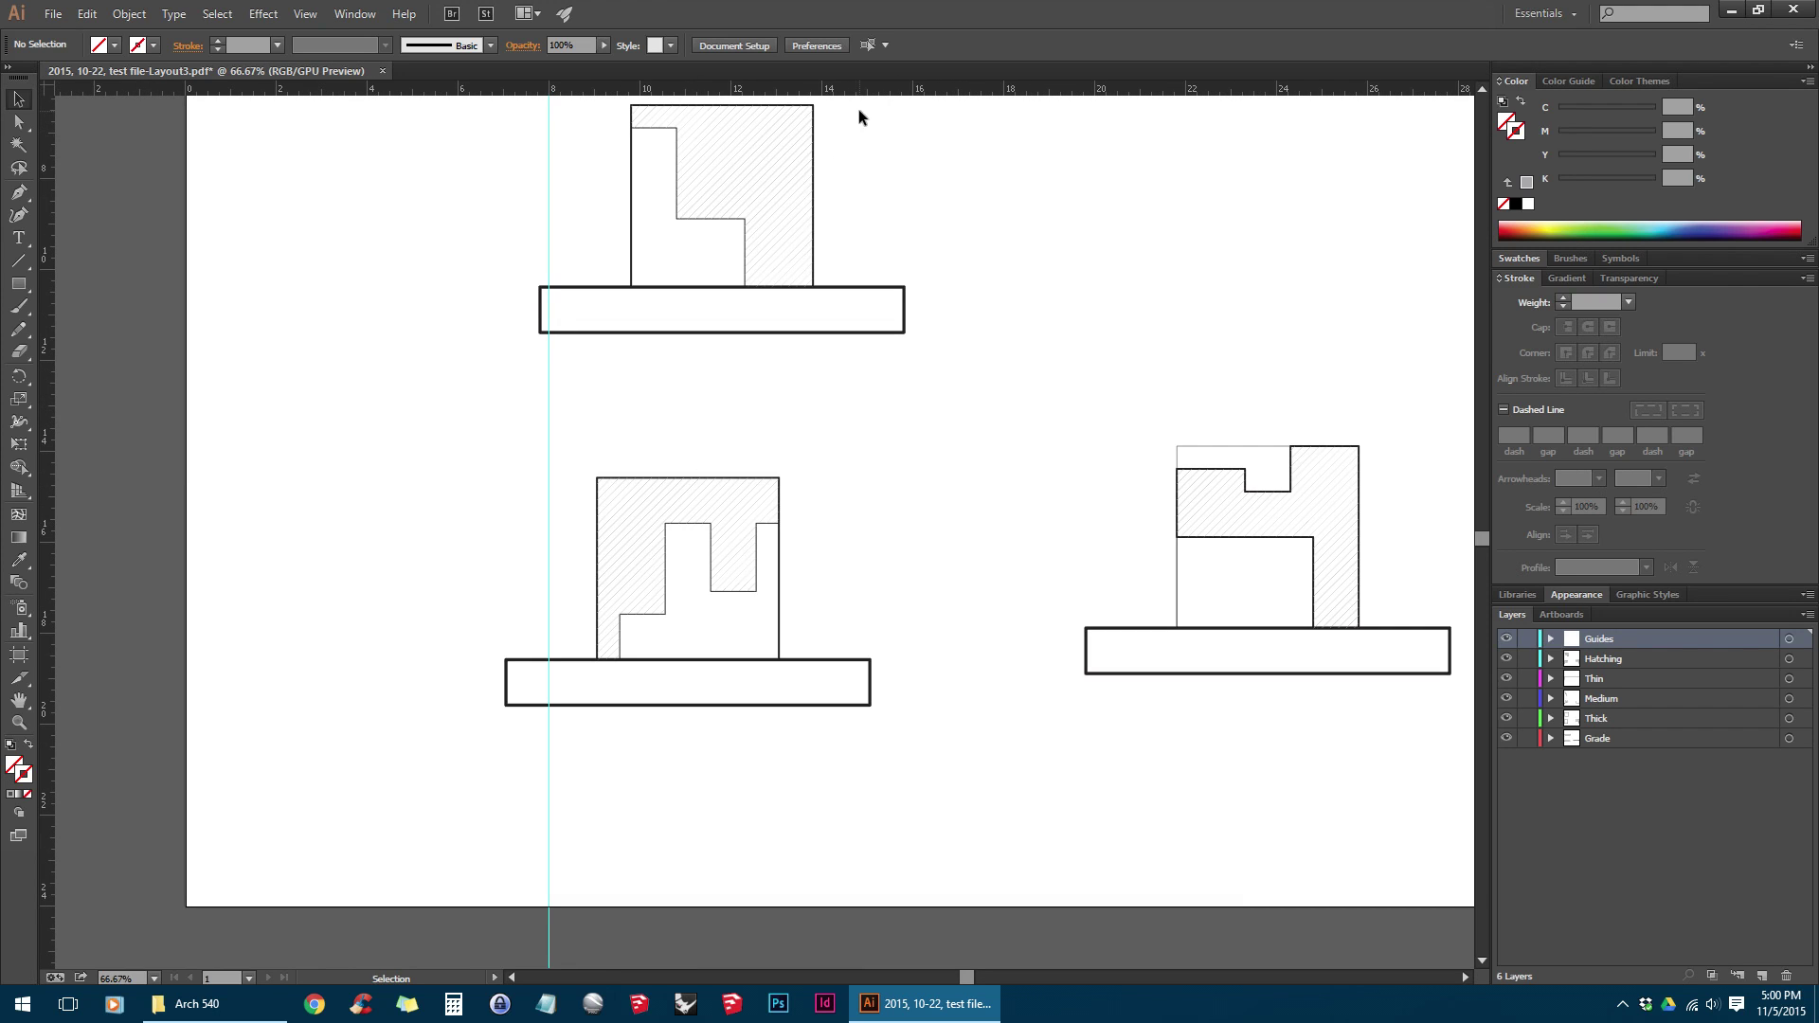
{"action": "left_click_drag", "start_coordinate": [1002, 93], "coordinate": [976, 725]}
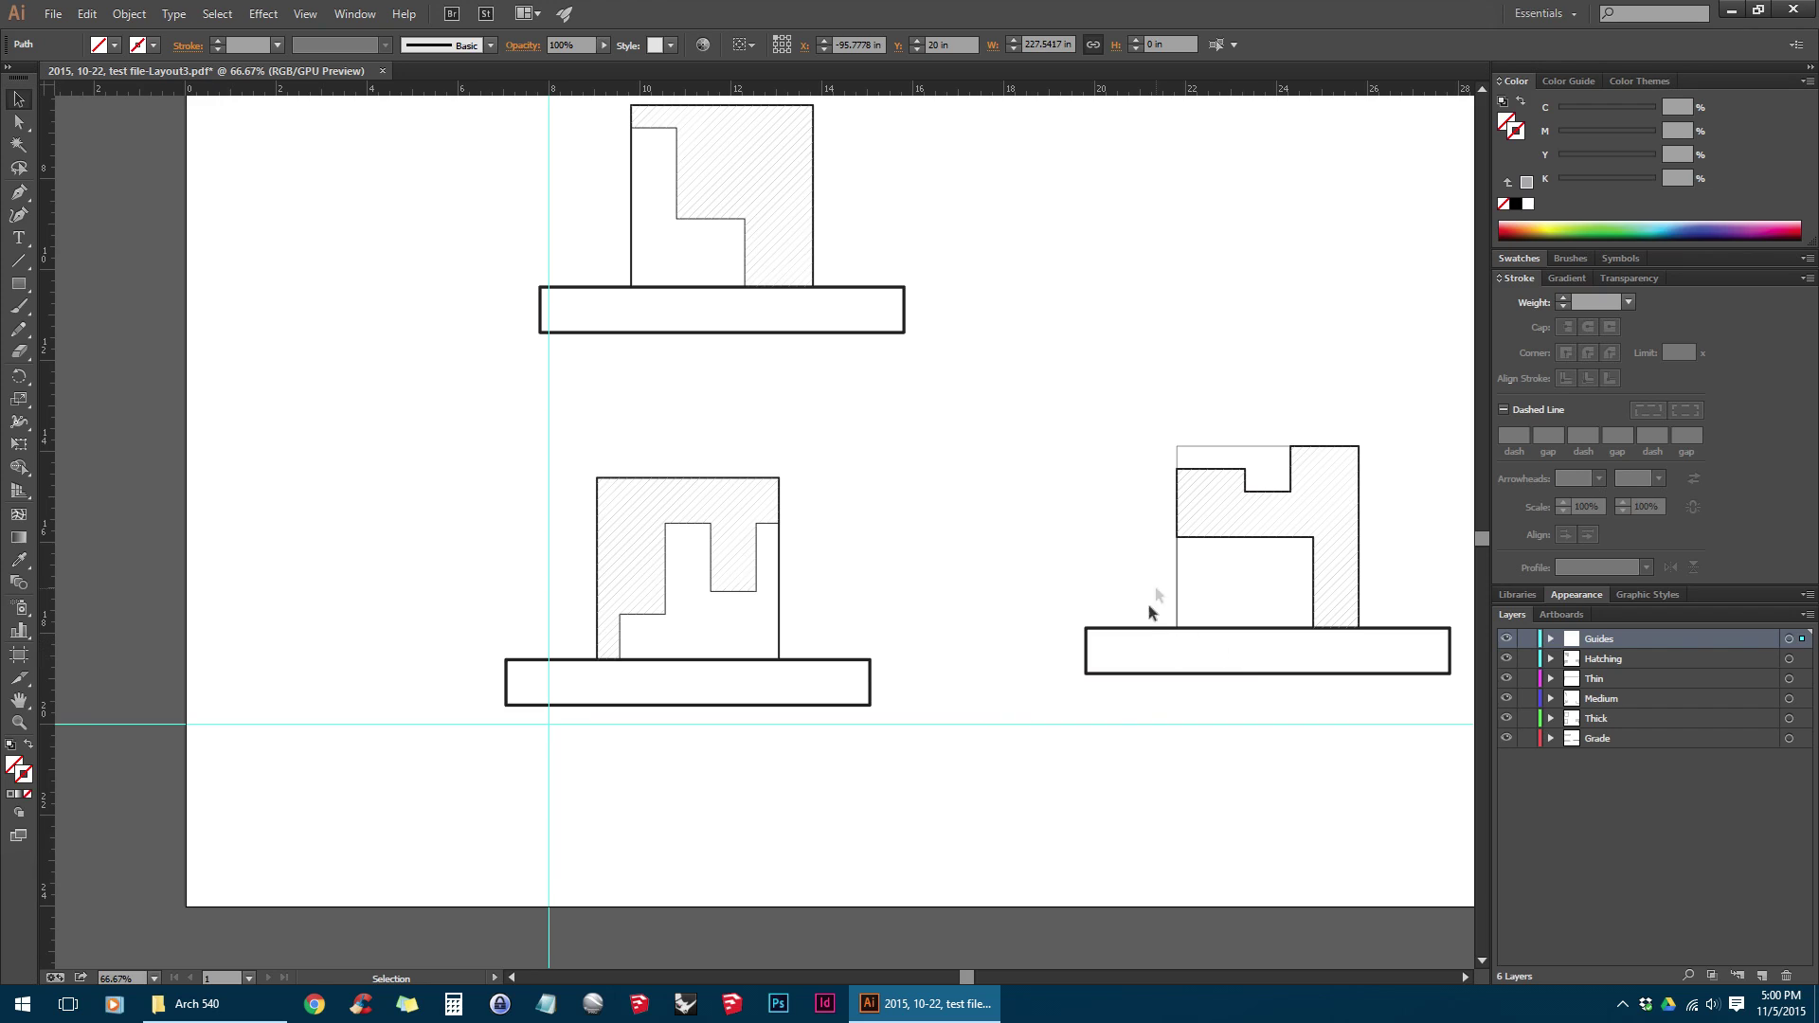
{"action": "left_click", "coordinate": [1527, 640]}
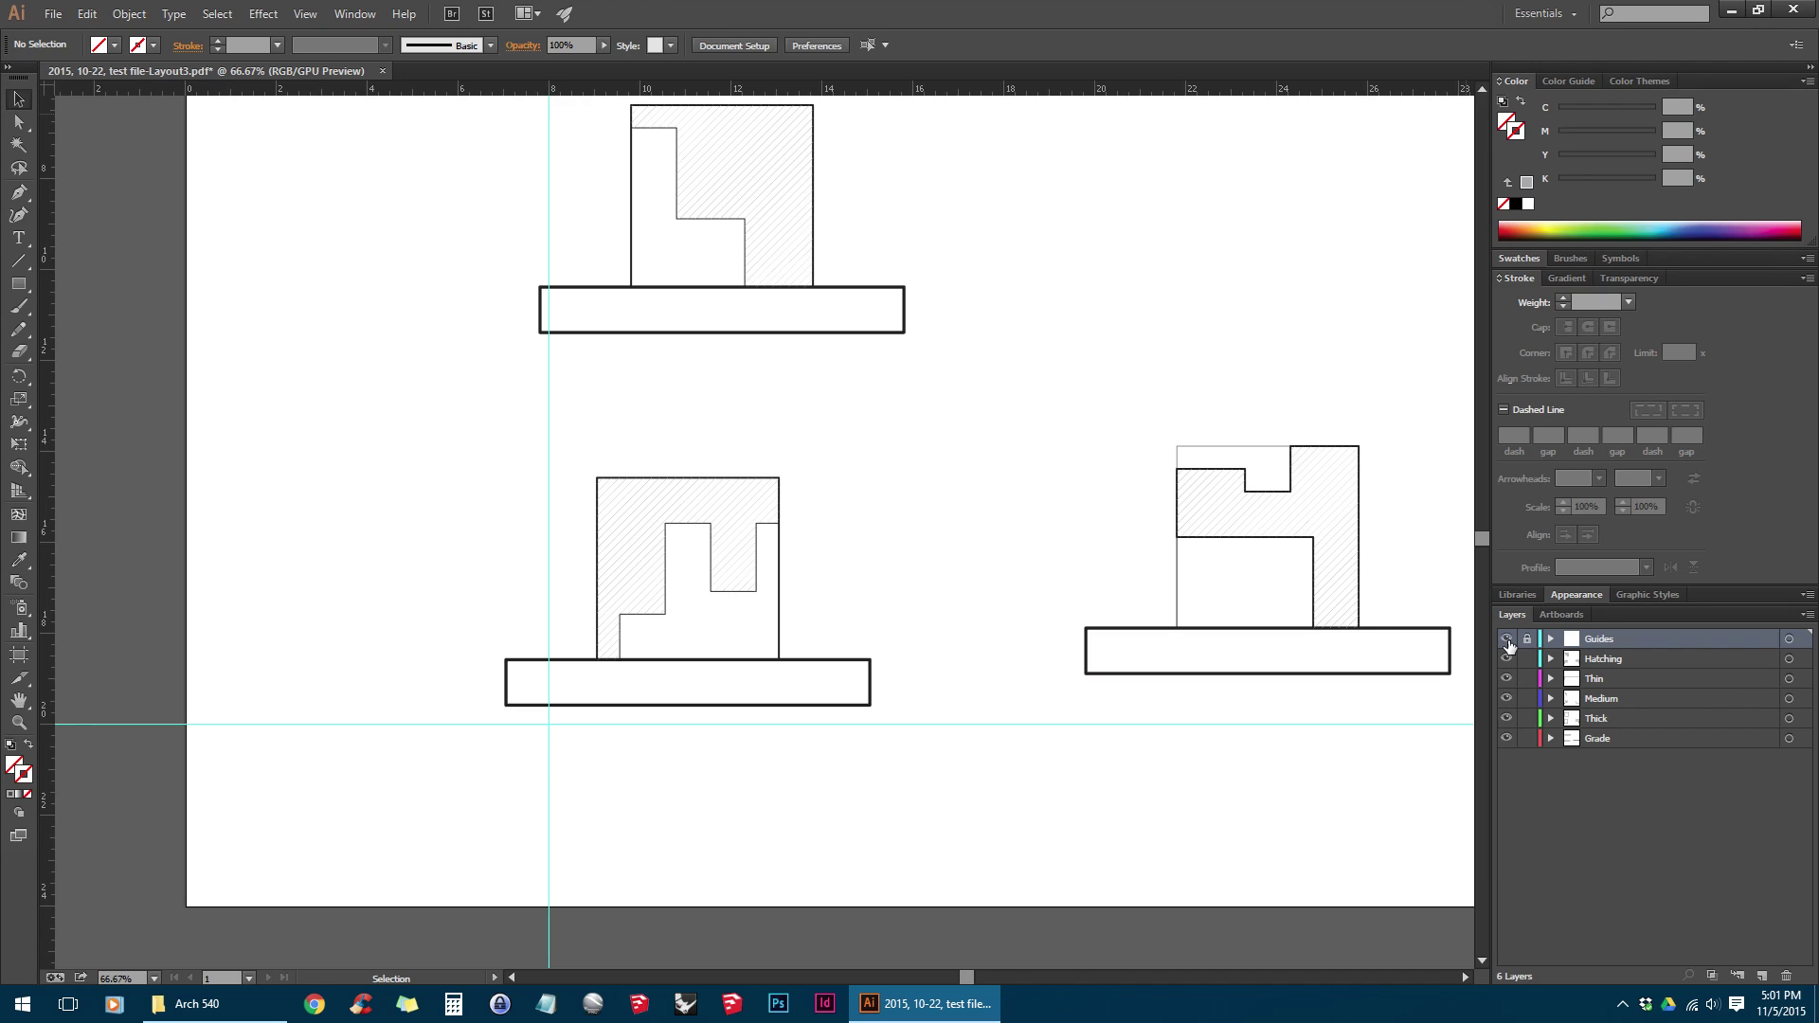
{"action": "left_click", "coordinate": [1506, 640]}
{"action": "left_click", "coordinate": [1506, 641]}
{"action": "left_click", "coordinate": [1506, 640]}
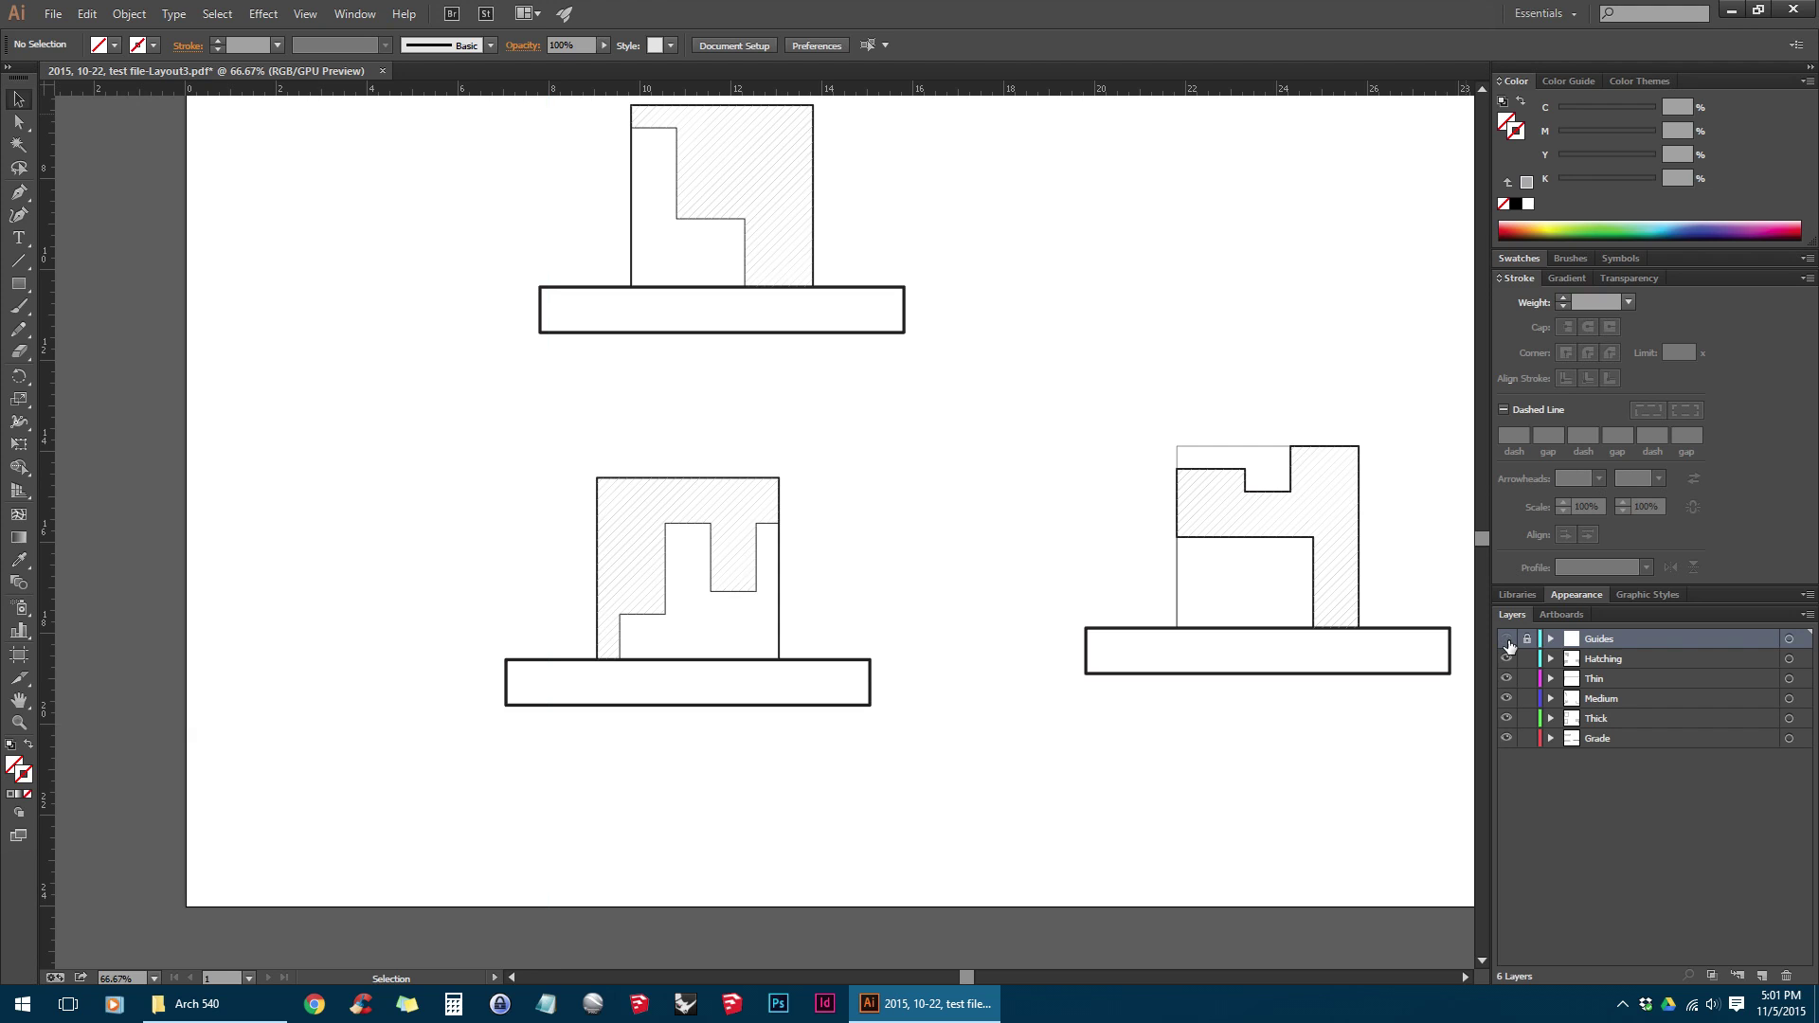
{"action": "left_click", "coordinate": [1506, 640]}
{"action": "key", "text": "ctrl+plus"}
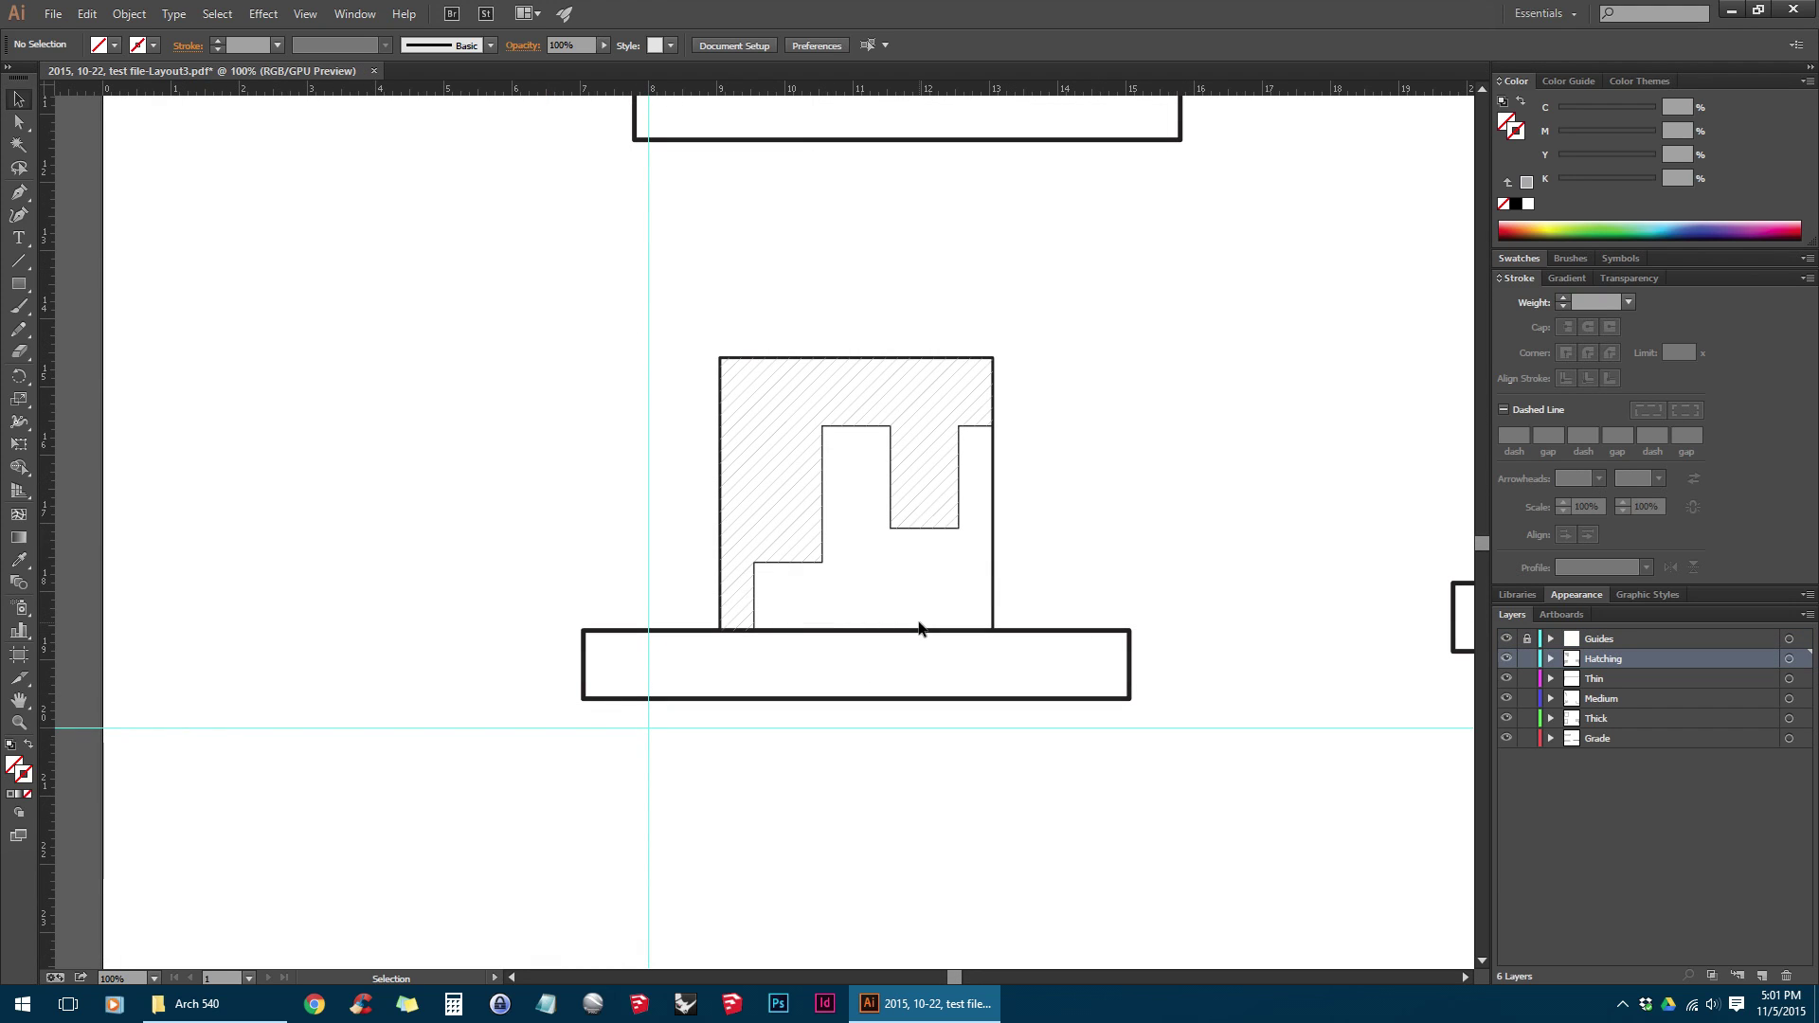
Move the lower-left drawing onto the horizontal guide with its base against the vertical guide
{"action": "left_click_drag", "start_coordinate": [1213, 292], "coordinate": [333, 843]}
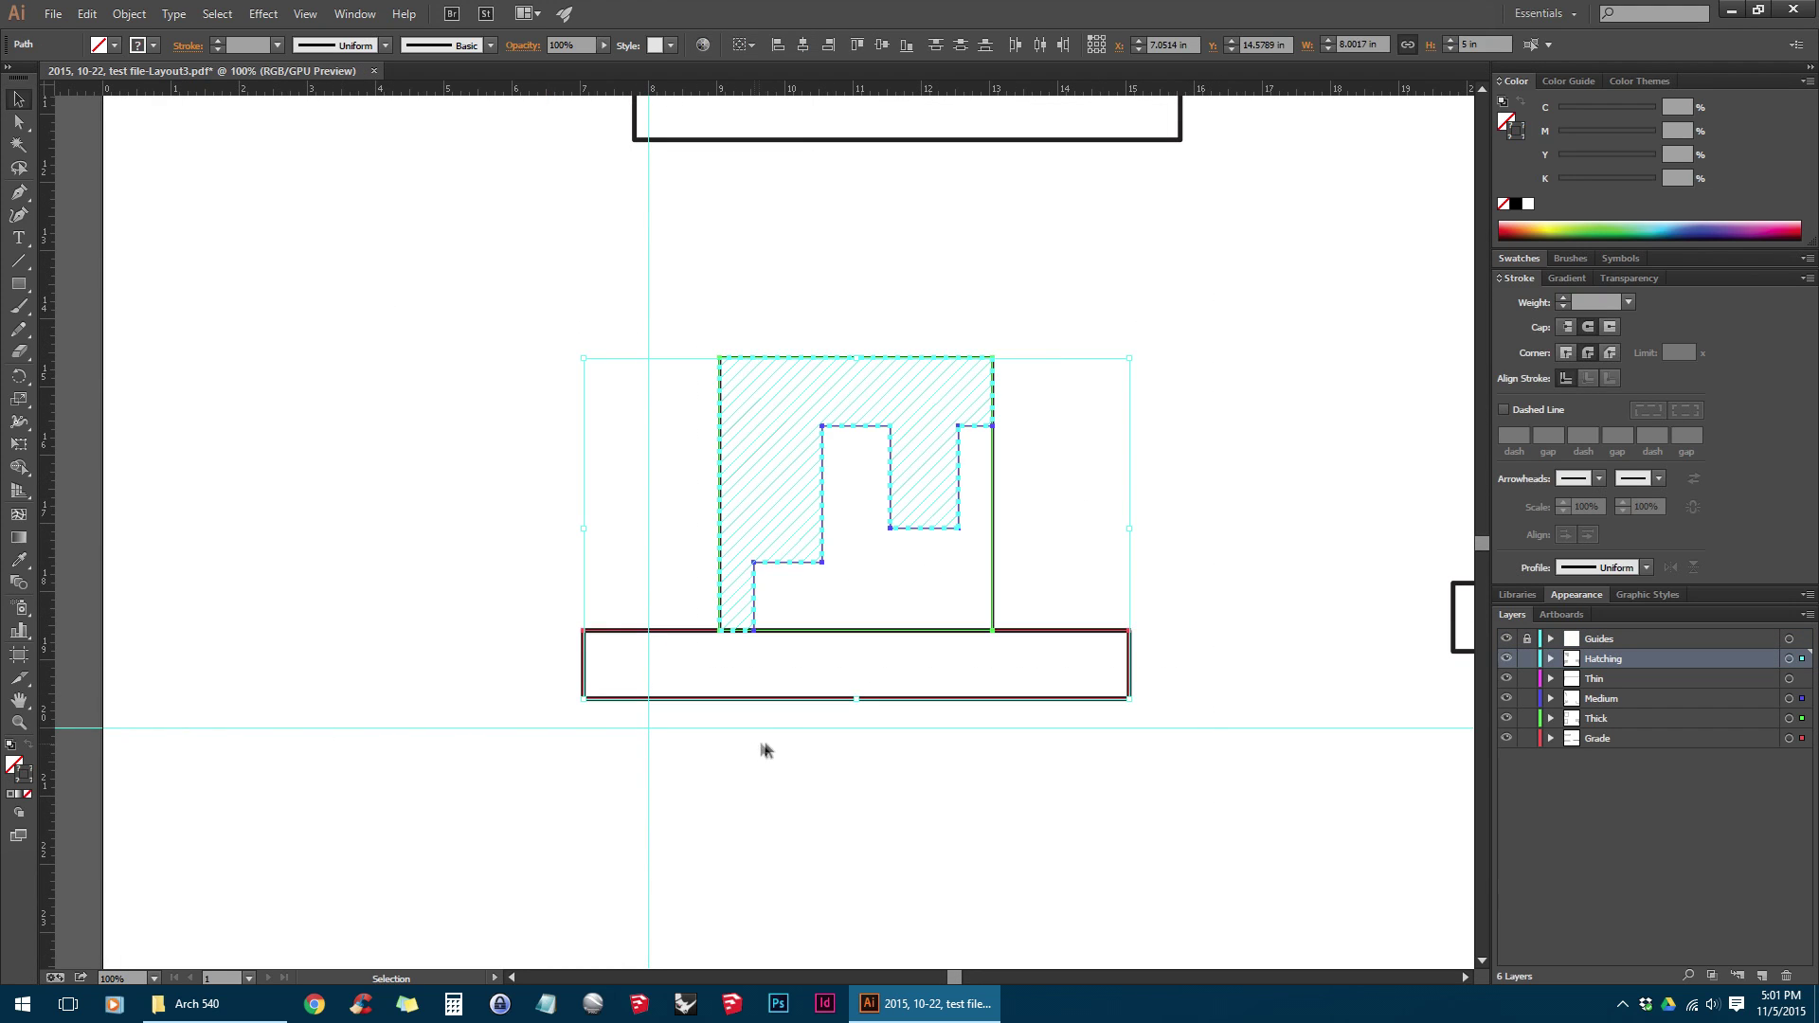
{"action": "scroll", "coordinate": [775, 728], "scroll_direction": "up", "scroll_amount": 3}
{"action": "scroll", "coordinate": [758, 684], "scroll_direction": "left", "scroll_amount": 2}
{"action": "scroll", "coordinate": [895, 575], "scroll_direction": "down", "scroll_amount": 1}
{"action": "left_click_drag", "start_coordinate": [893, 556], "coordinate": [1165, 641]}
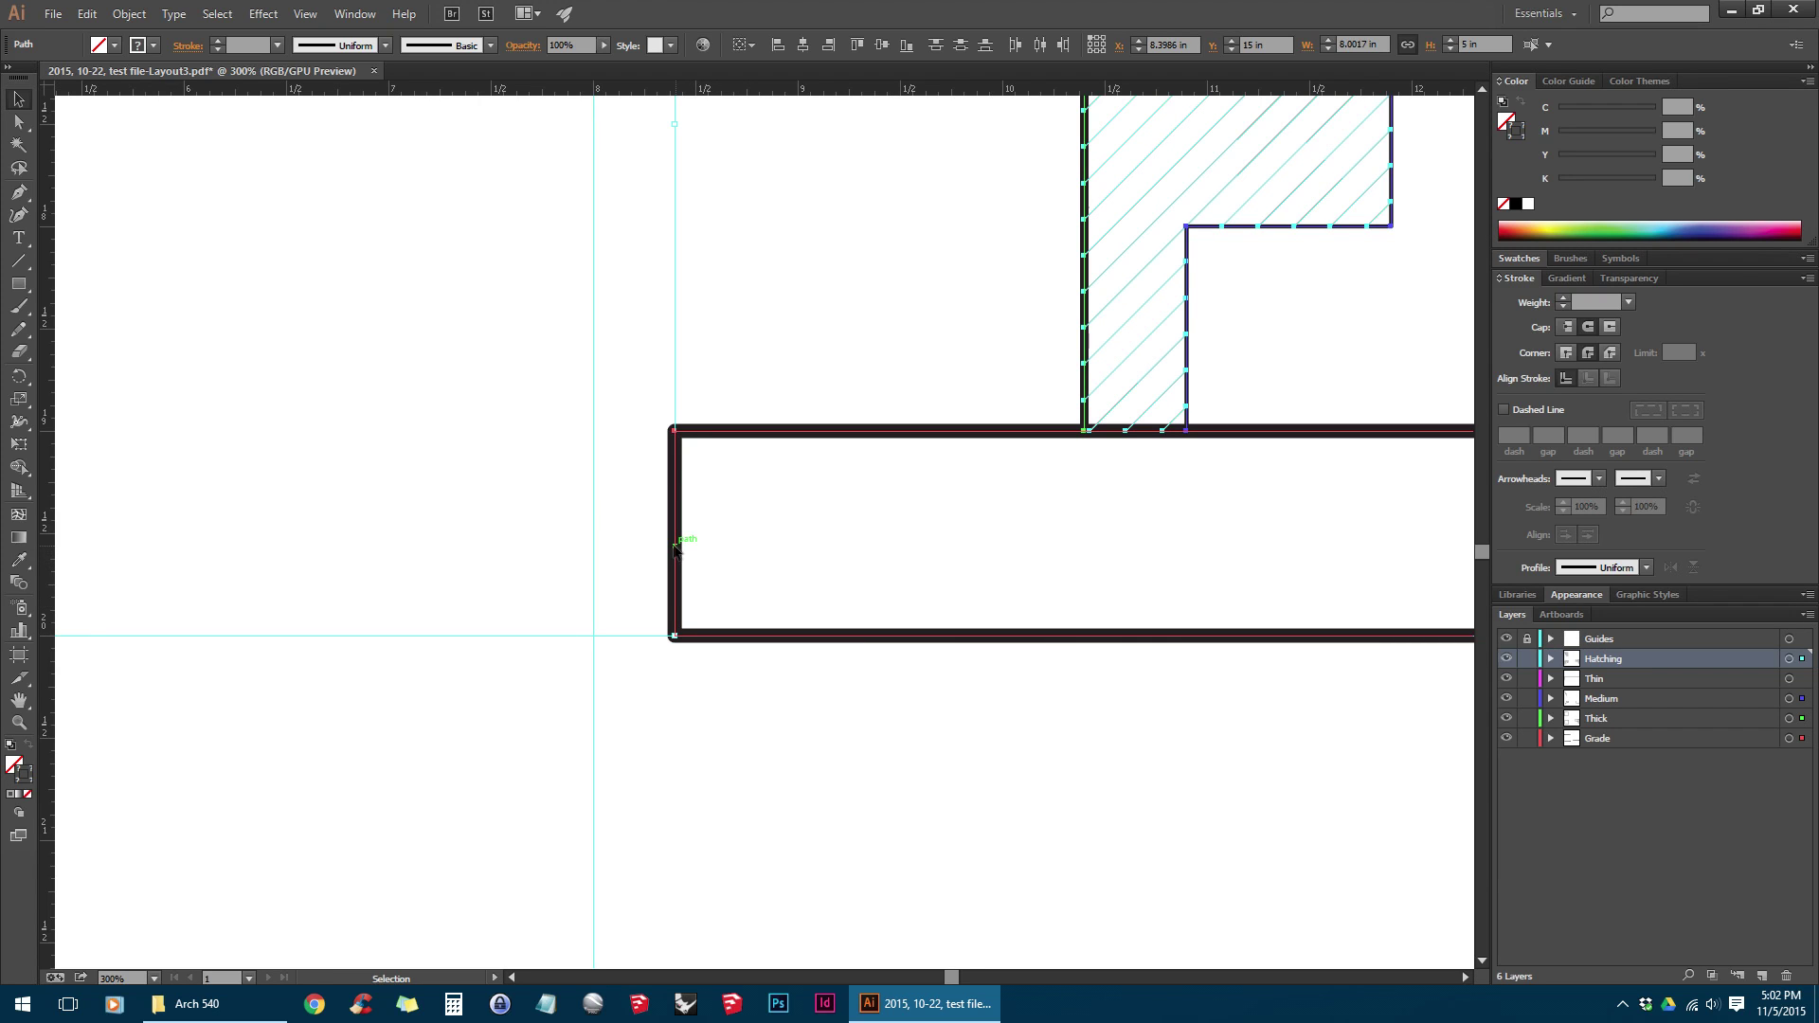
{"action": "left_click_drag", "start_coordinate": [677, 547], "coordinate": [593, 552]}
{"action": "left_click", "coordinate": [751, 567]}
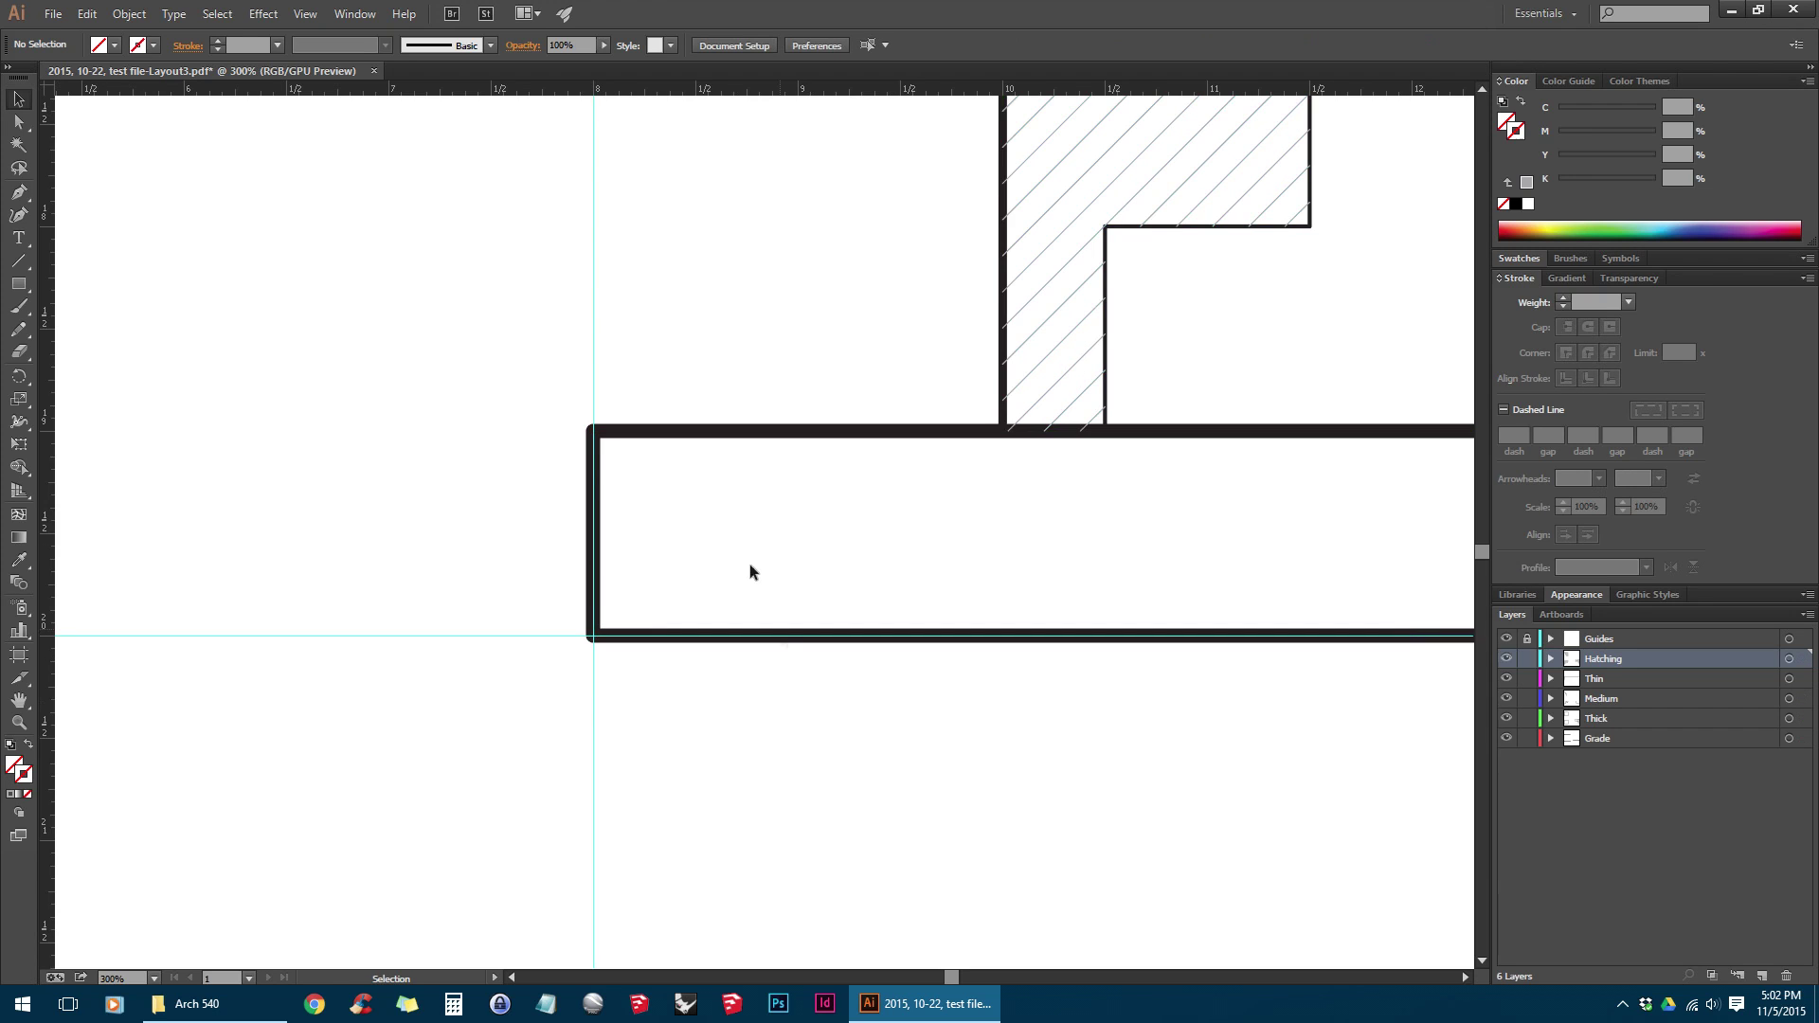
Lower the lower-right drawing so its base rests on the horizontal guide
{"action": "scroll", "coordinate": [744, 559], "scroll_direction": "down", "scroll_amount": 1}
{"action": "scroll", "coordinate": [739, 560], "scroll_direction": "down", "scroll_amount": 2}
{"action": "left_click_drag", "start_coordinate": [1198, 539], "coordinate": [552, 652]}
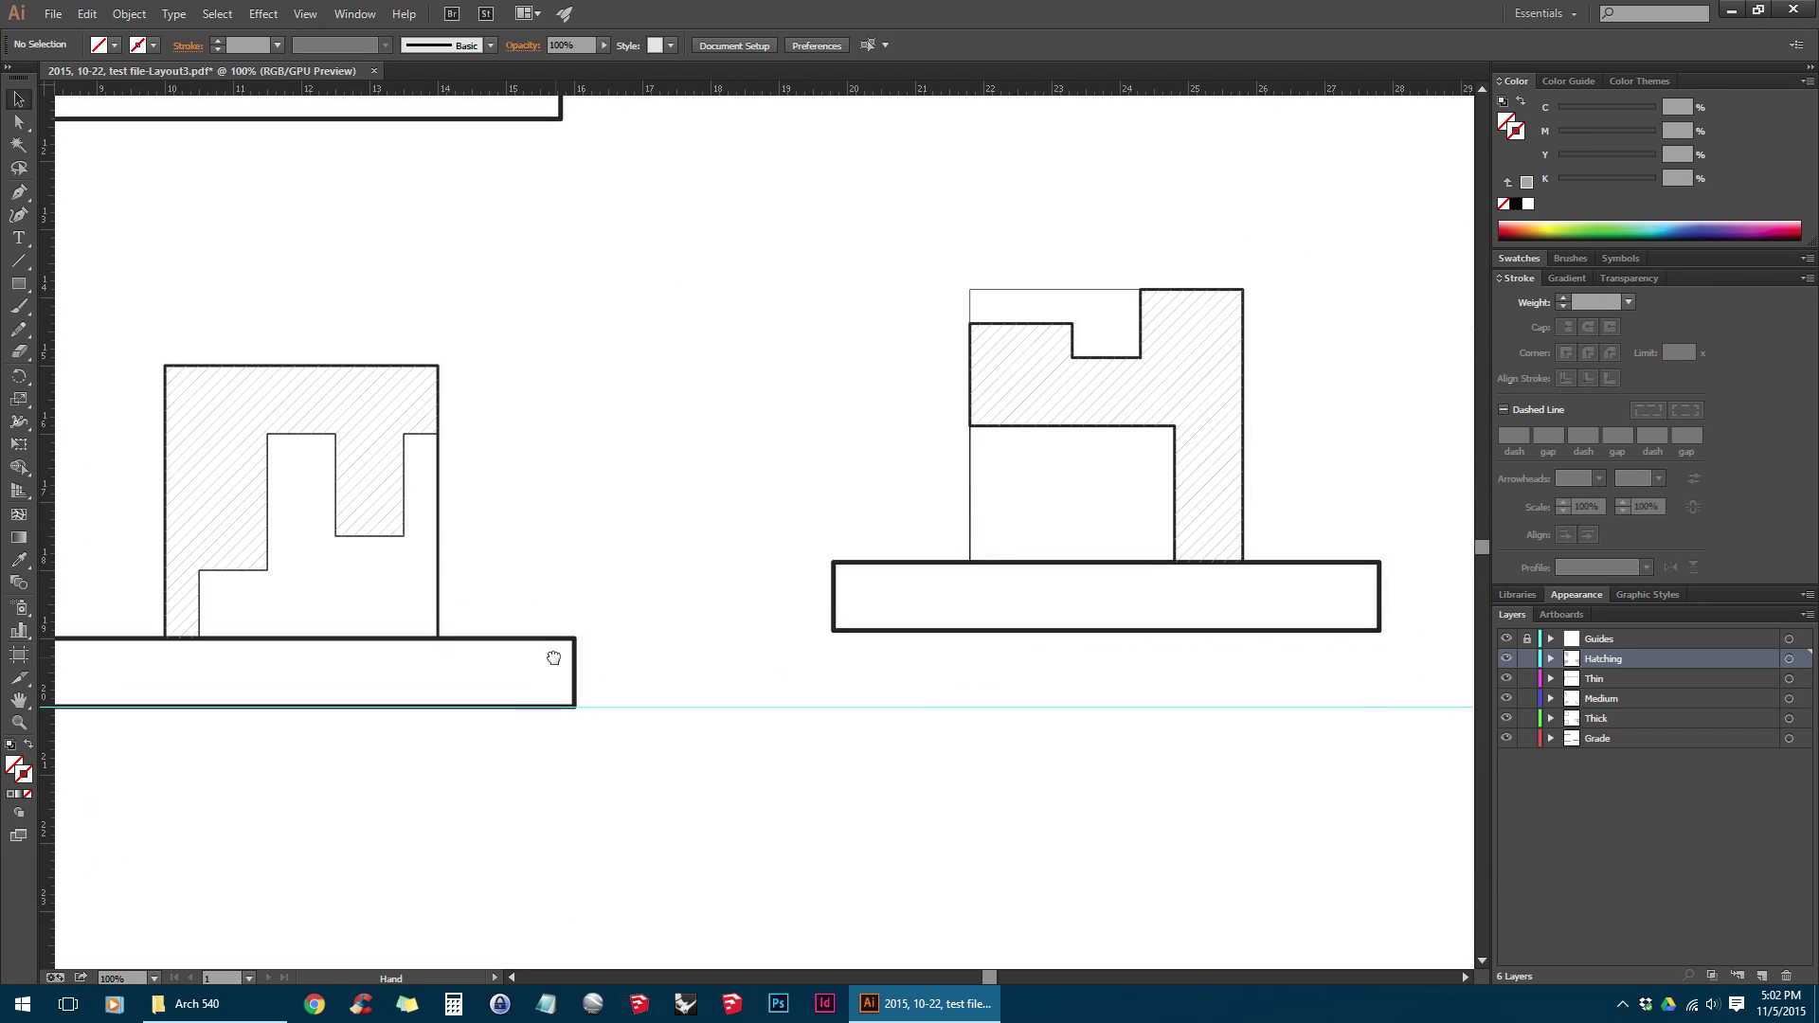
{"action": "left_click_drag", "start_coordinate": [1447, 226], "coordinate": [780, 707]}
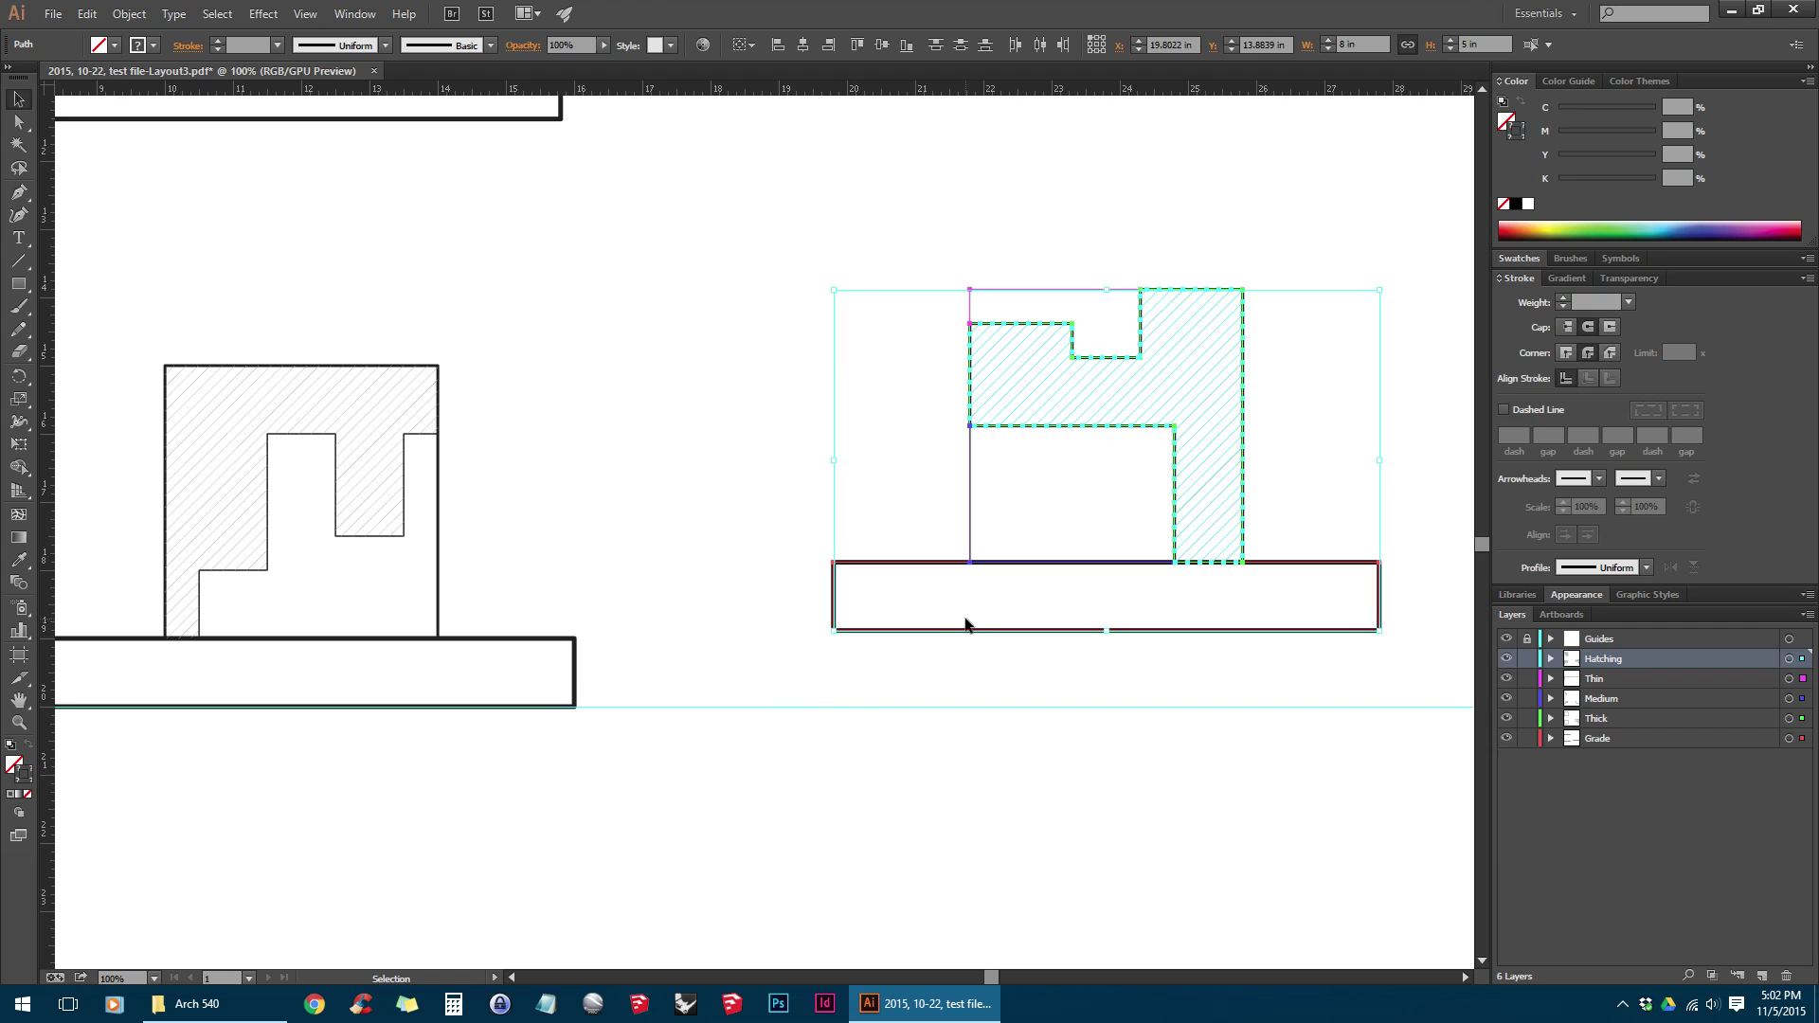
{"action": "left_click_drag", "start_coordinate": [969, 634], "coordinate": [998, 708]}
{"action": "scroll", "coordinate": [974, 707], "scroll_direction": "up", "scroll_amount": 3}
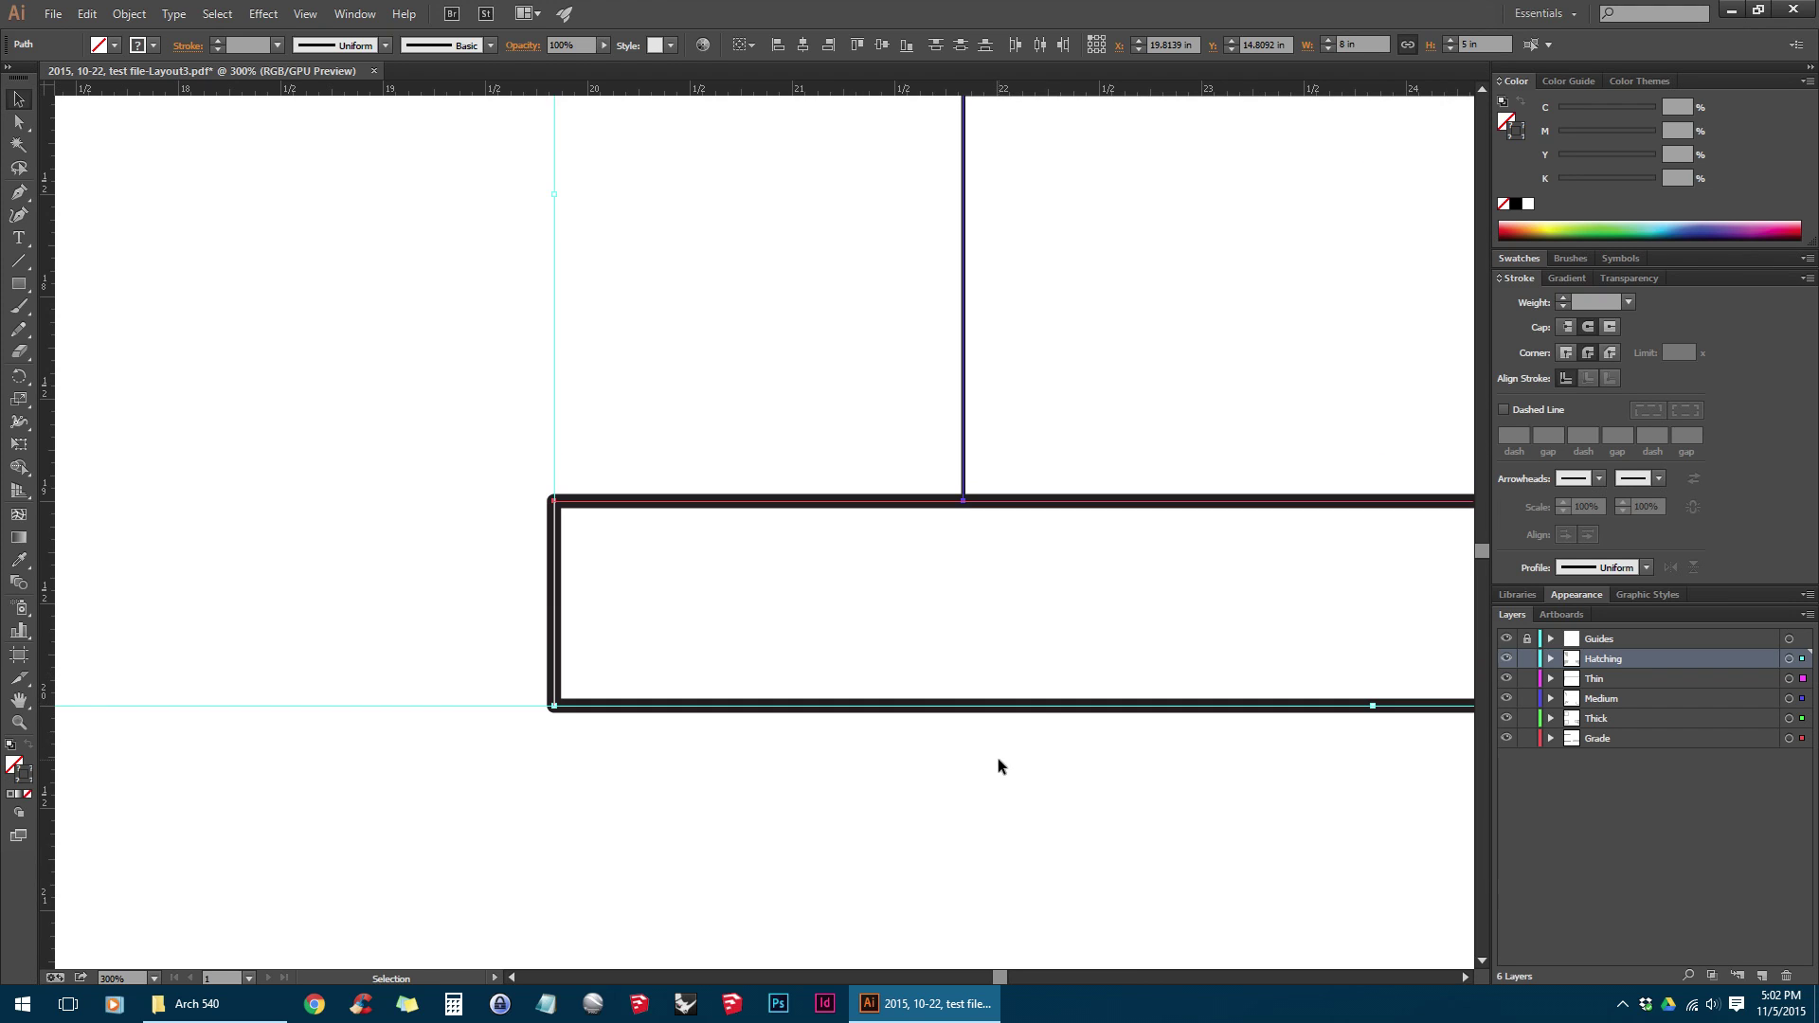
{"action": "left_click", "coordinate": [999, 764]}
Snap the top drawing's base to the vertical guide and view all three drawings
{"action": "scroll", "coordinate": [1023, 730], "scroll_direction": "down", "scroll_amount": 2}
{"action": "scroll", "coordinate": [1048, 692], "scroll_direction": "down", "scroll_amount": 3}
{"action": "scroll", "coordinate": [780, 610], "scroll_direction": "up", "scroll_amount": 3}
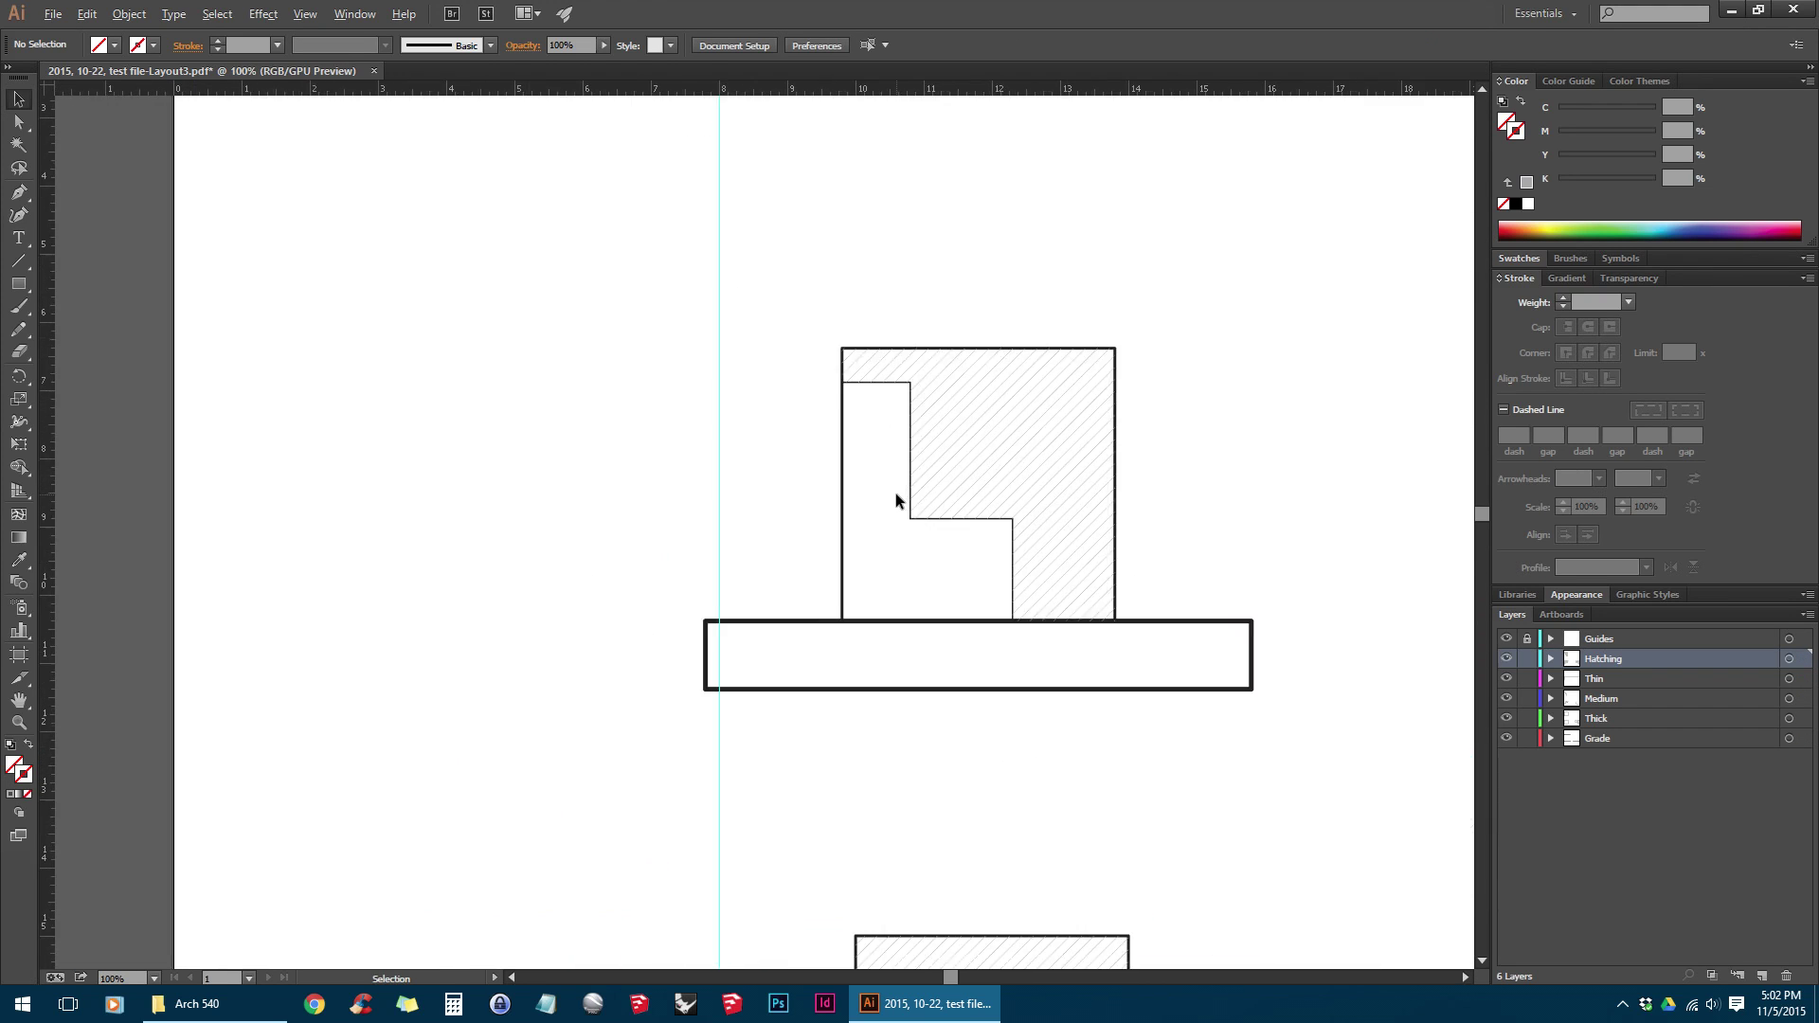
{"action": "scroll", "coordinate": [1142, 441], "scroll_direction": "down", "scroll_amount": 1}
{"action": "left_click_drag", "start_coordinate": [1361, 266], "coordinate": [671, 752]}
{"action": "scroll", "coordinate": [803, 667], "scroll_direction": "up", "scroll_amount": 2}
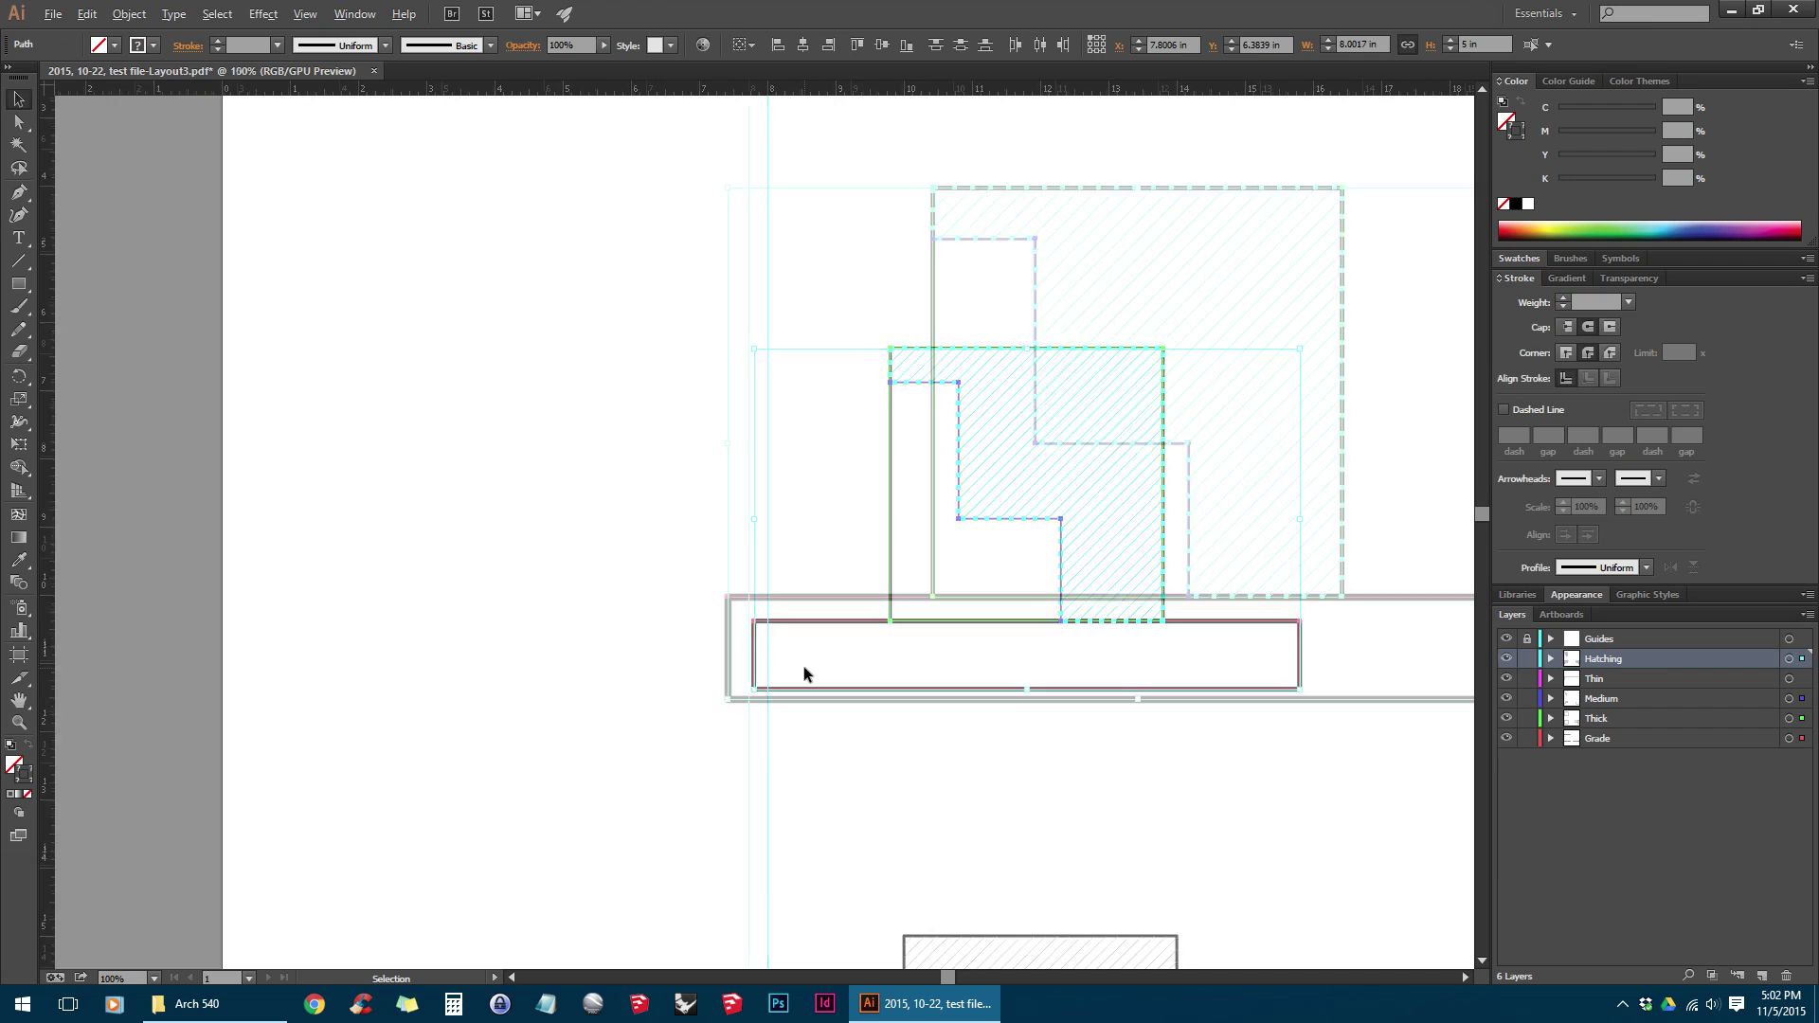
{"action": "left_click_drag", "start_coordinate": [699, 667], "coordinate": [727, 619]}
{"action": "scroll", "coordinate": [739, 560], "scroll_direction": "up", "scroll_amount": 4}
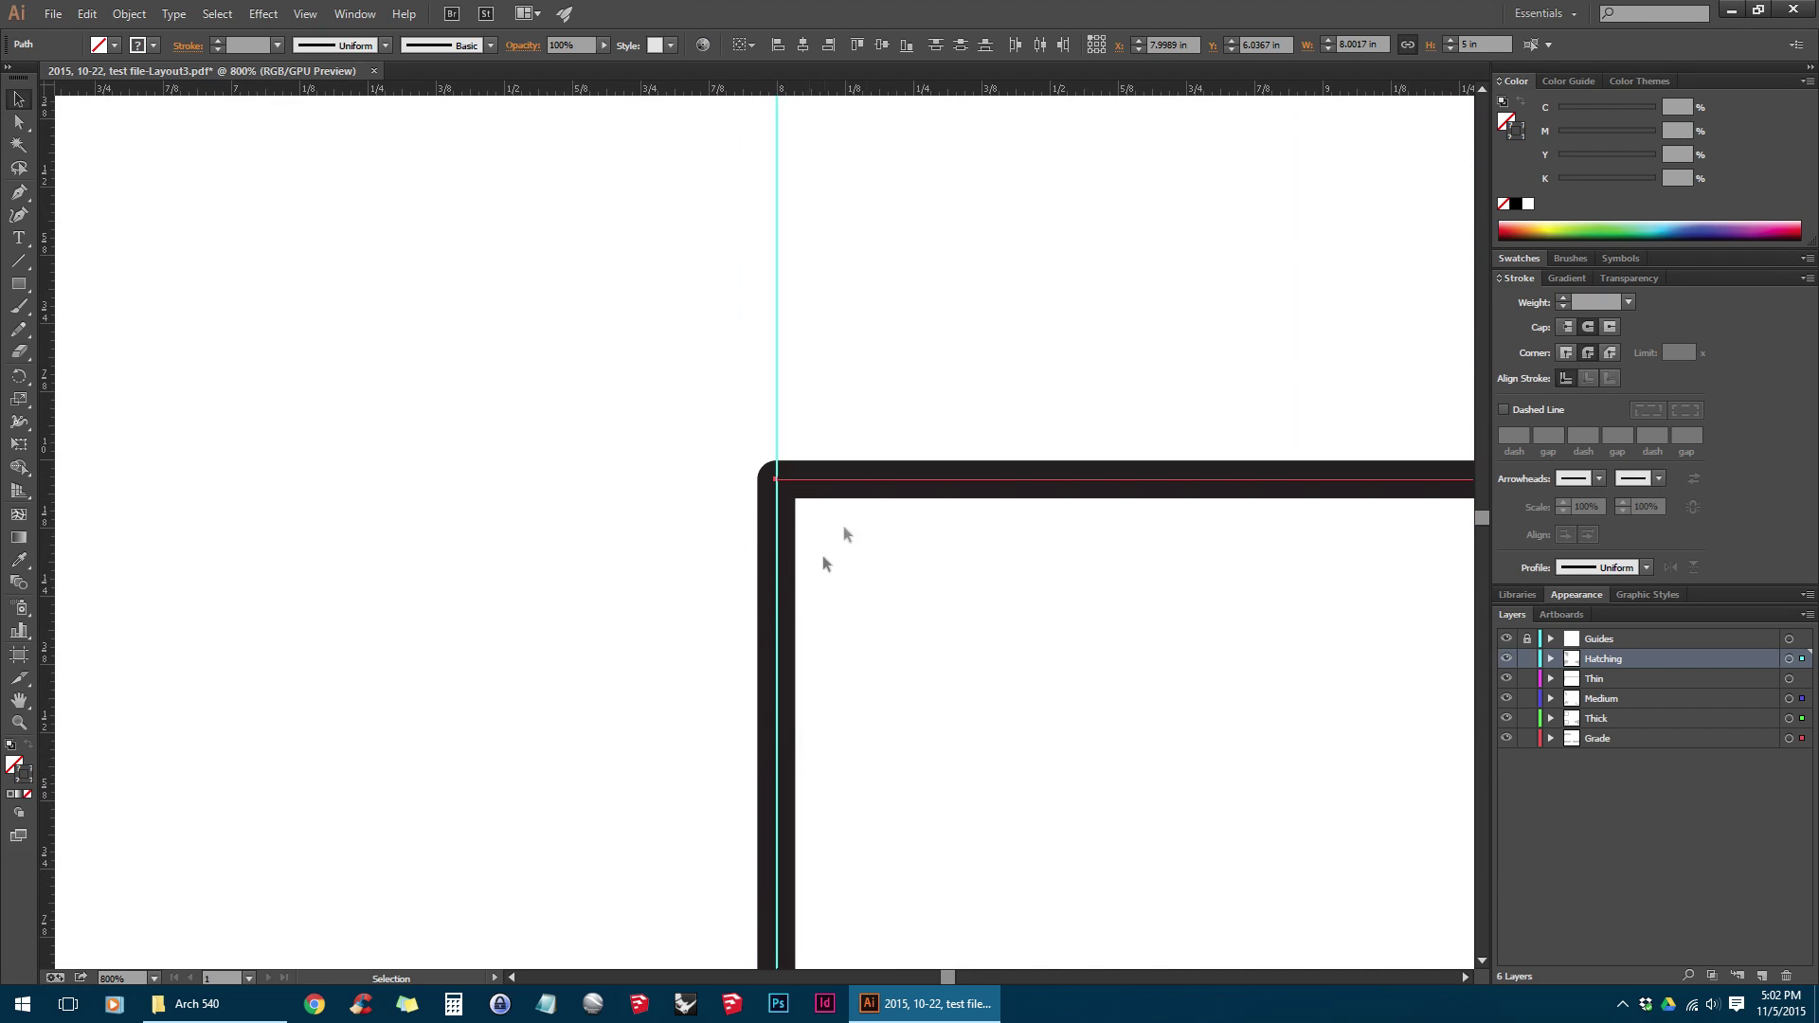
{"action": "left_click", "coordinate": [649, 601]}
{"action": "scroll", "coordinate": [723, 580], "scroll_direction": "down", "scroll_amount": 7}
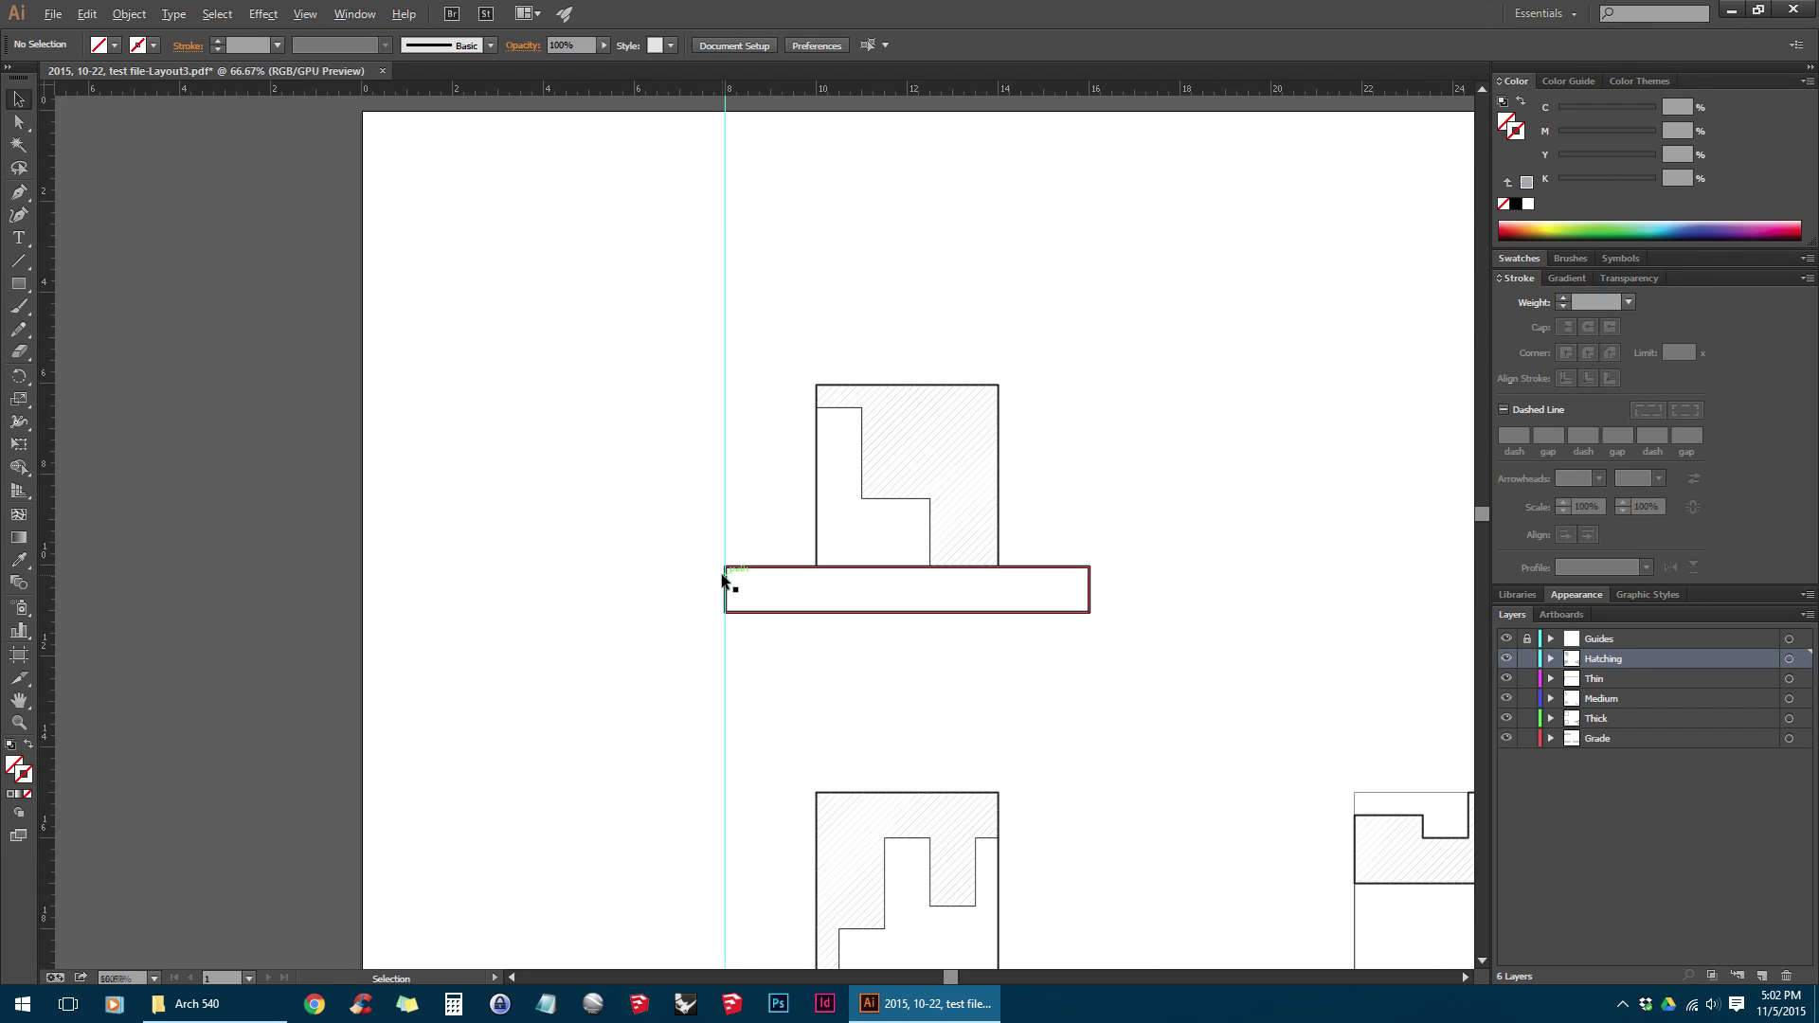
{"action": "scroll", "coordinate": [722, 581], "scroll_direction": "down", "scroll_amount": 1}
{"action": "left_click_drag", "start_coordinate": [917, 581], "coordinate": [669, 488]}
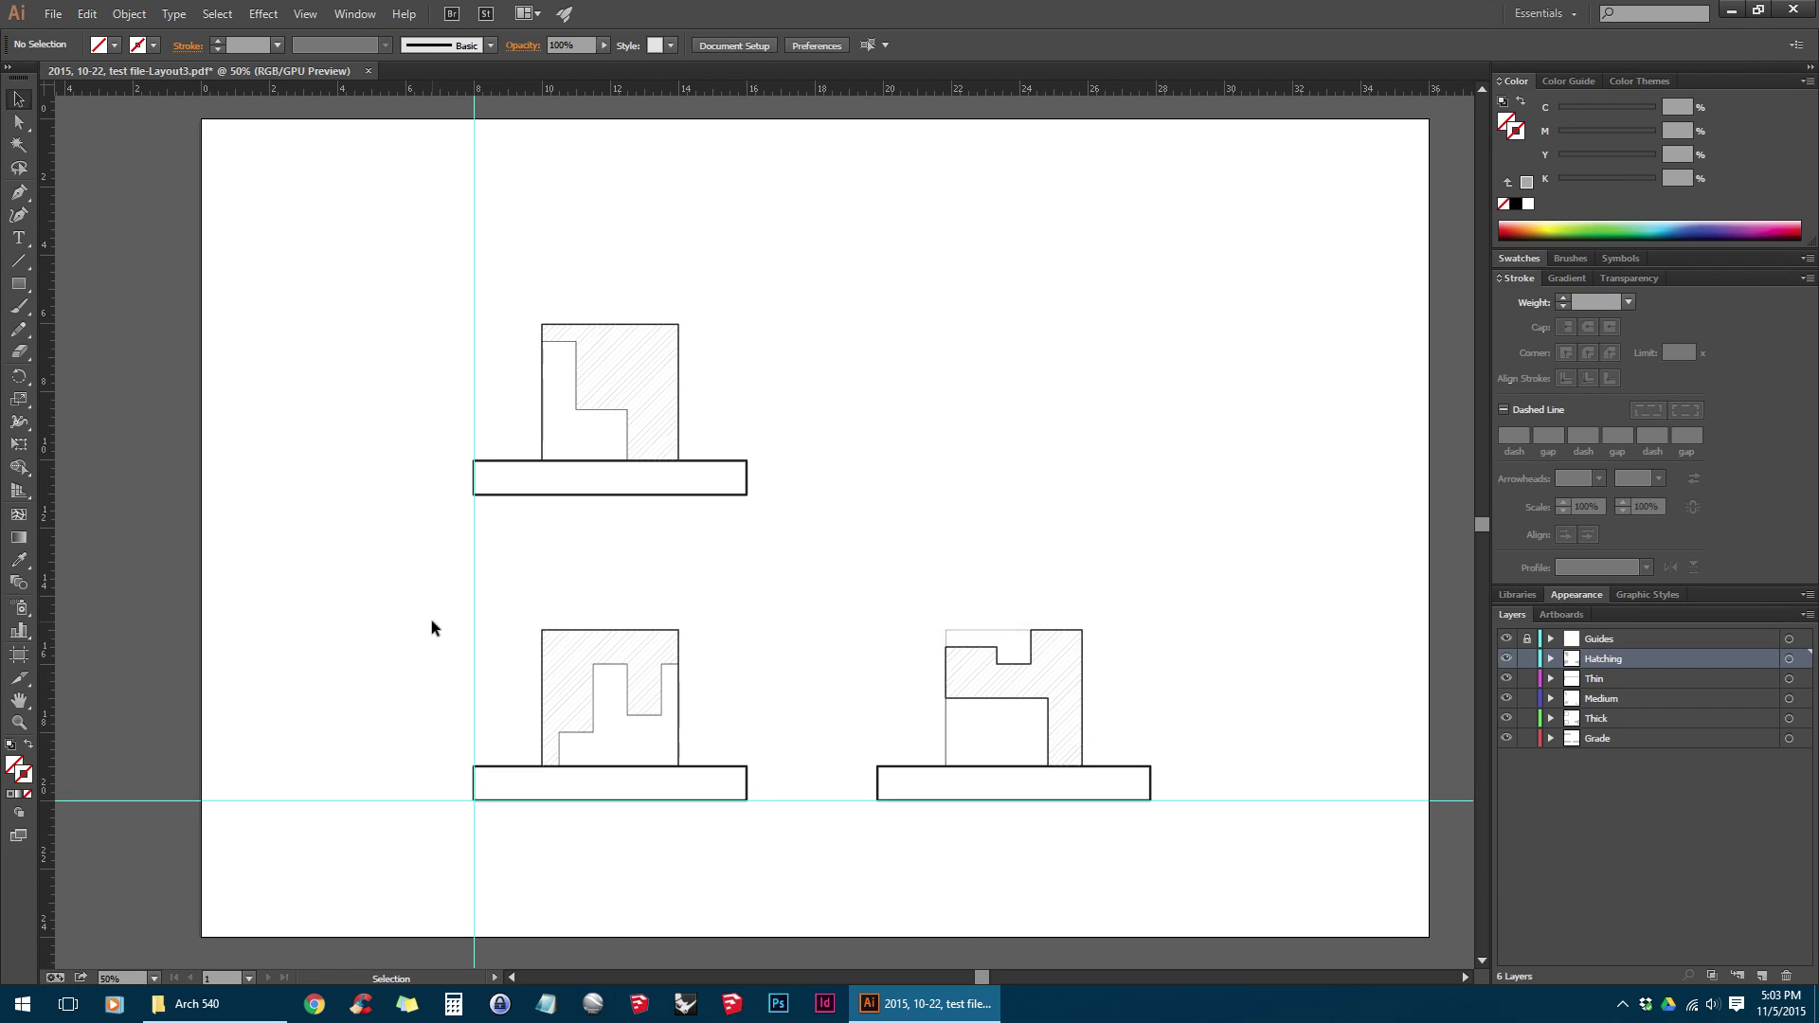
With the Artboard tool, drag all four artboard edges in around the three drawings
{"action": "left_click", "coordinate": [19, 656]}
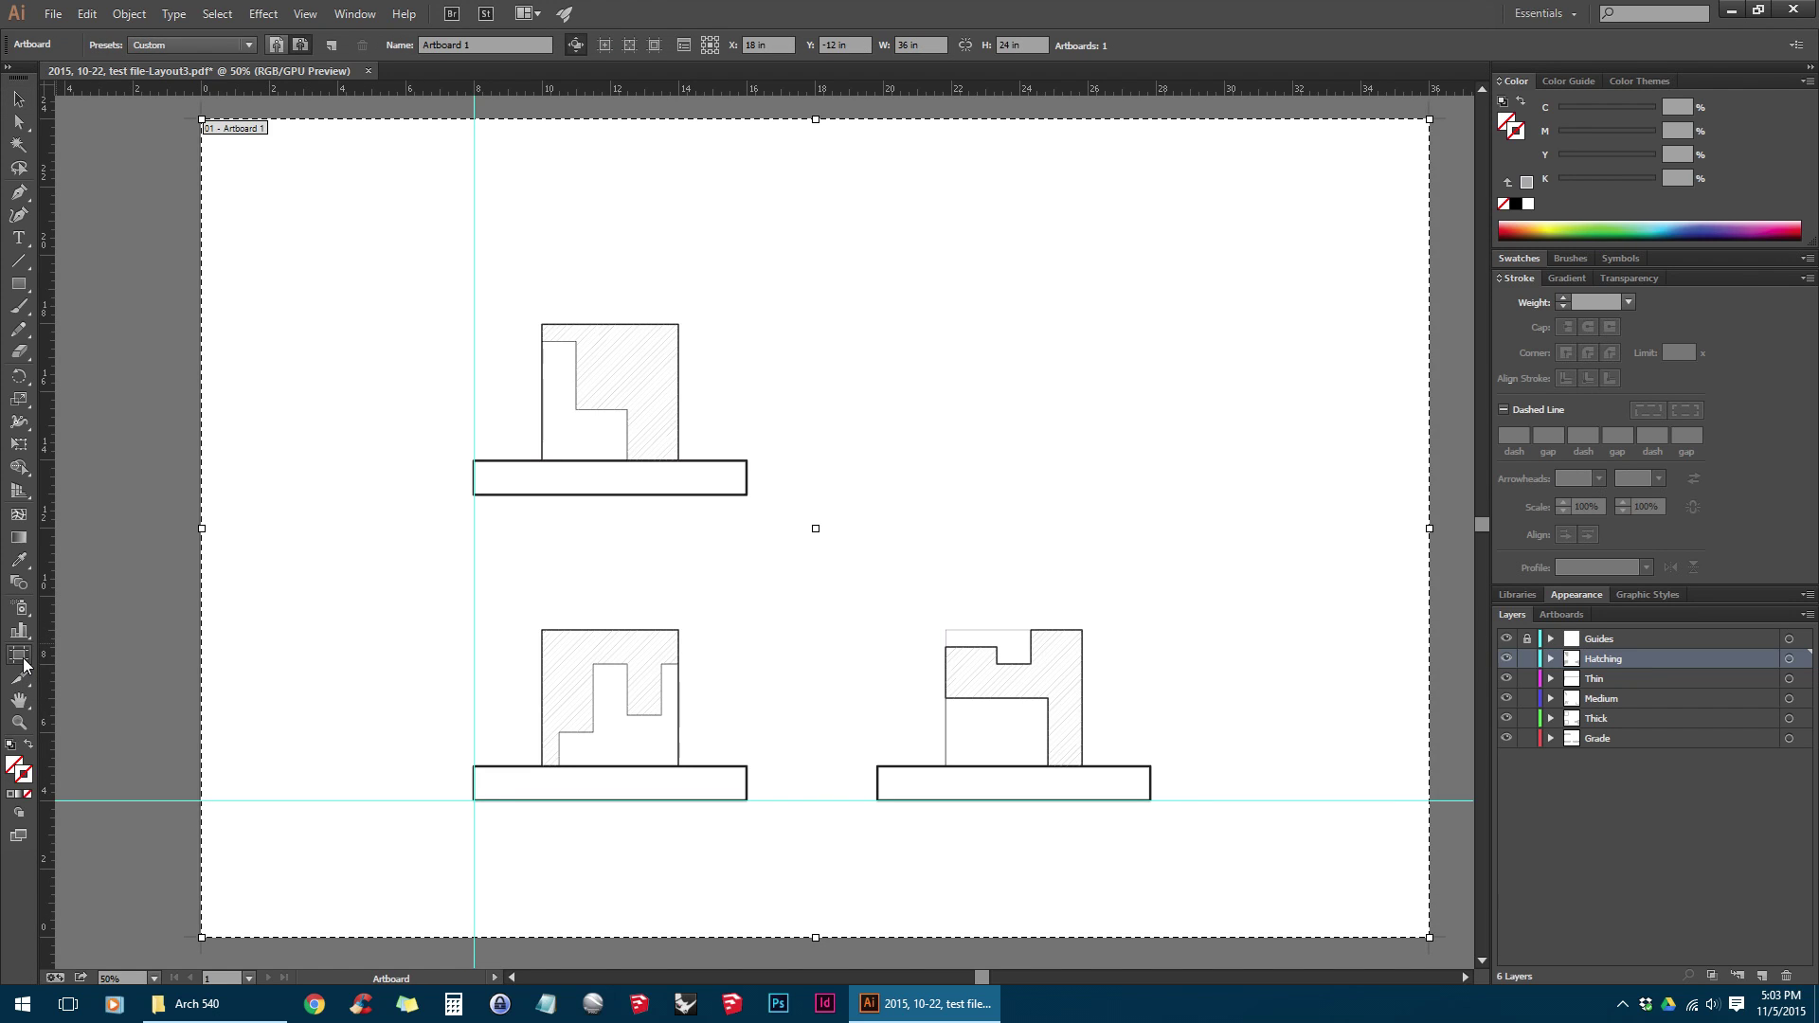
{"action": "left_click", "coordinate": [935, 44]}
{"action": "key", "text": "Tab"}
{"action": "key", "text": "Return"}
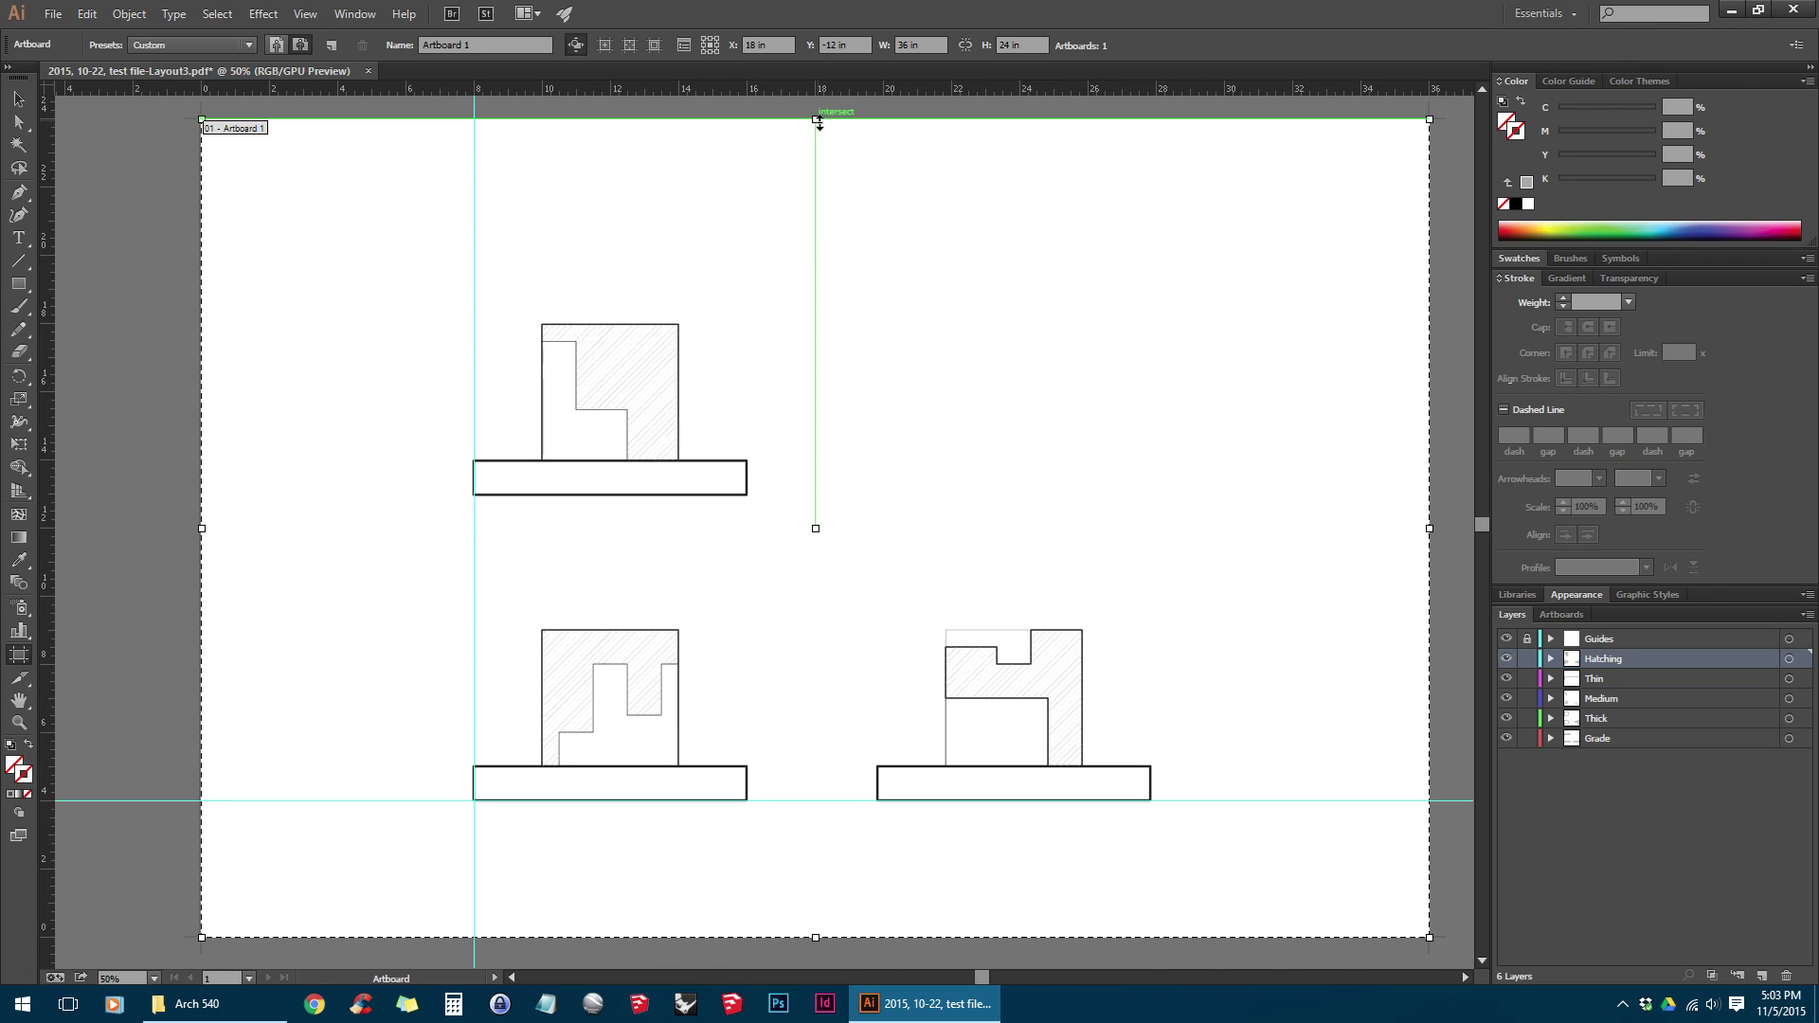
{"action": "left_click_drag", "start_coordinate": [816, 119], "coordinate": [813, 275]}
{"action": "left_click_drag", "start_coordinate": [816, 938], "coordinate": [816, 845]}
{"action": "left_click_drag", "start_coordinate": [1430, 560], "coordinate": [1215, 566]}
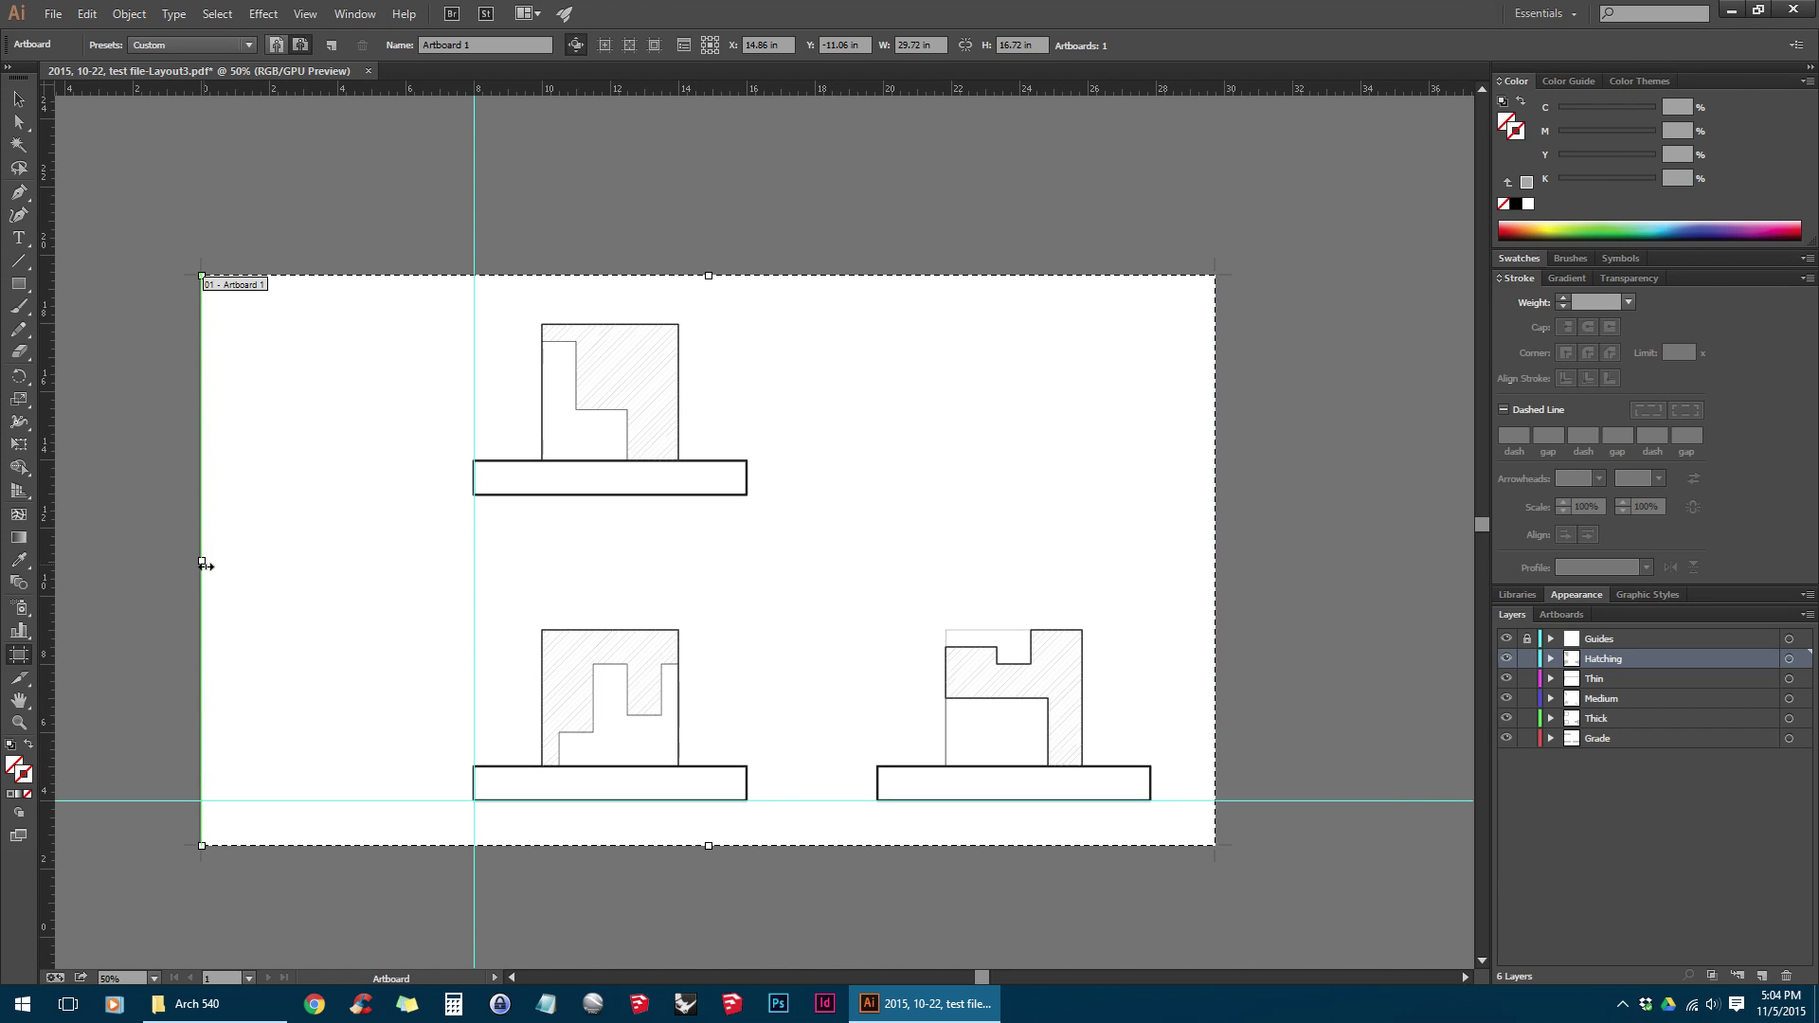
{"action": "left_click_drag", "start_coordinate": [202, 560], "coordinate": [427, 561]}
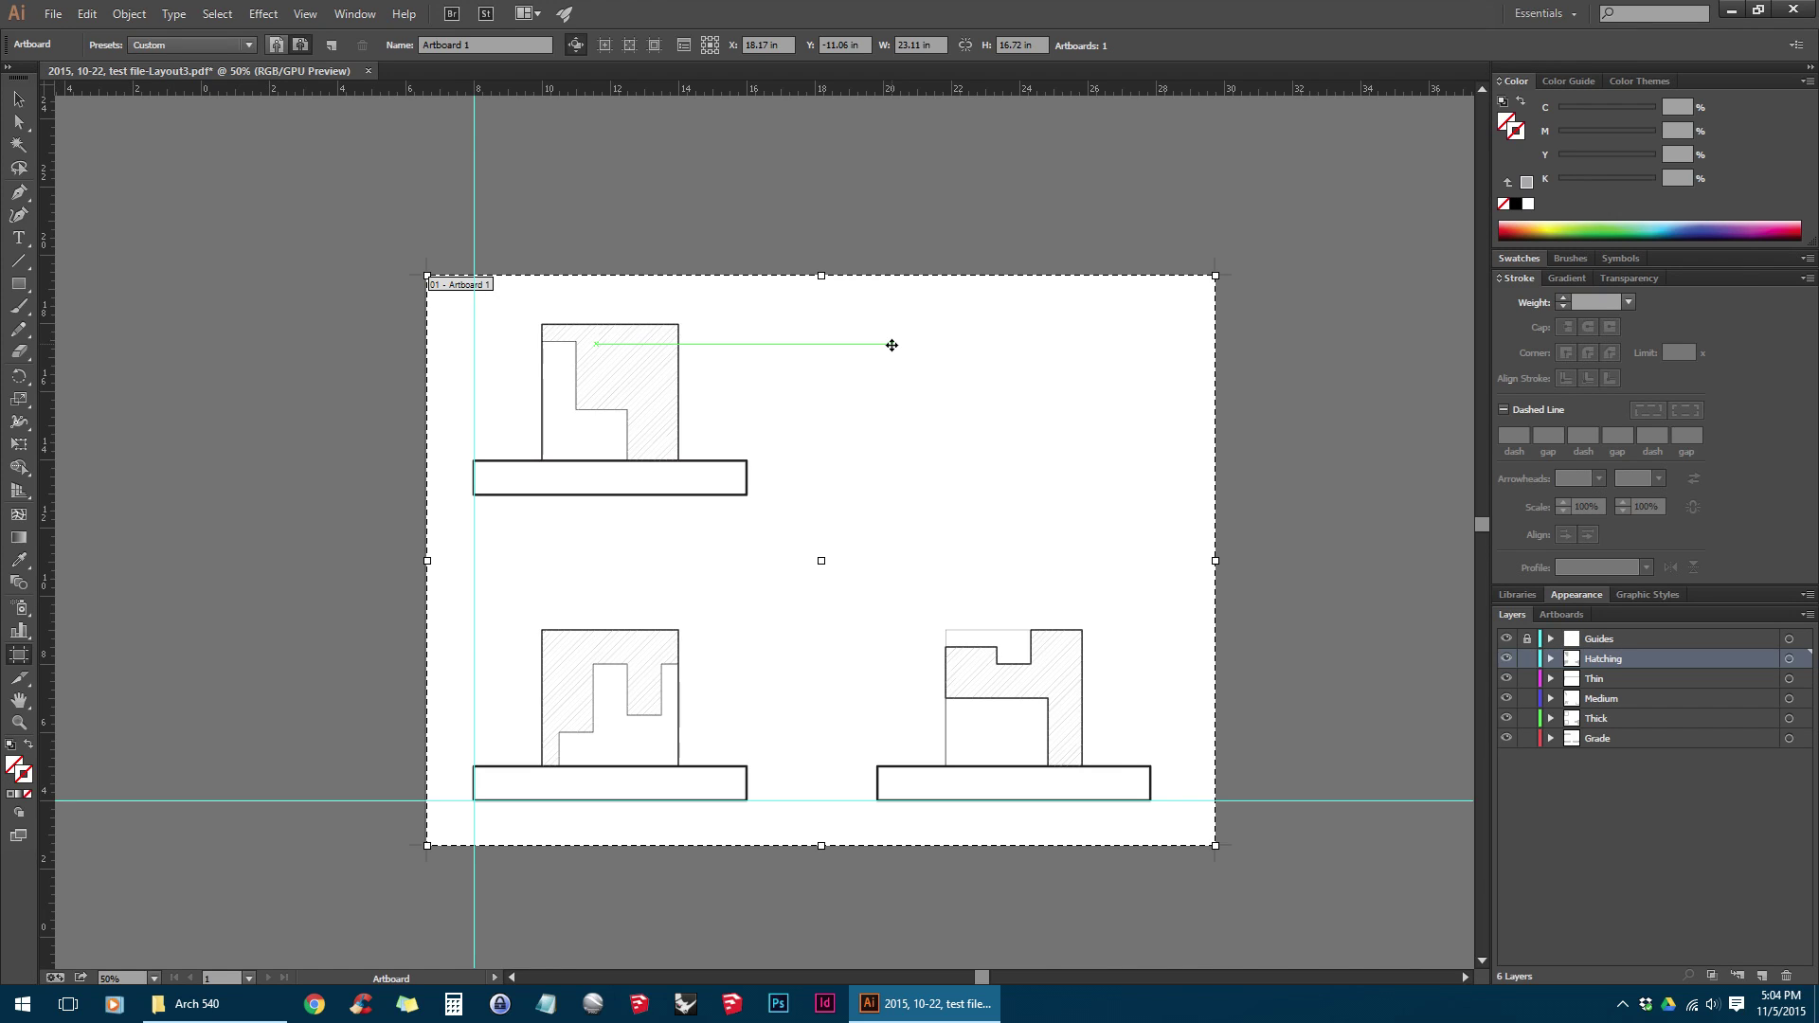
Set the artboard to exactly 24 in wide by 16 in high
{"action": "left_click", "coordinate": [933, 45]}
{"action": "type", "text": "24"}
{"action": "key", "text": "Tab"}
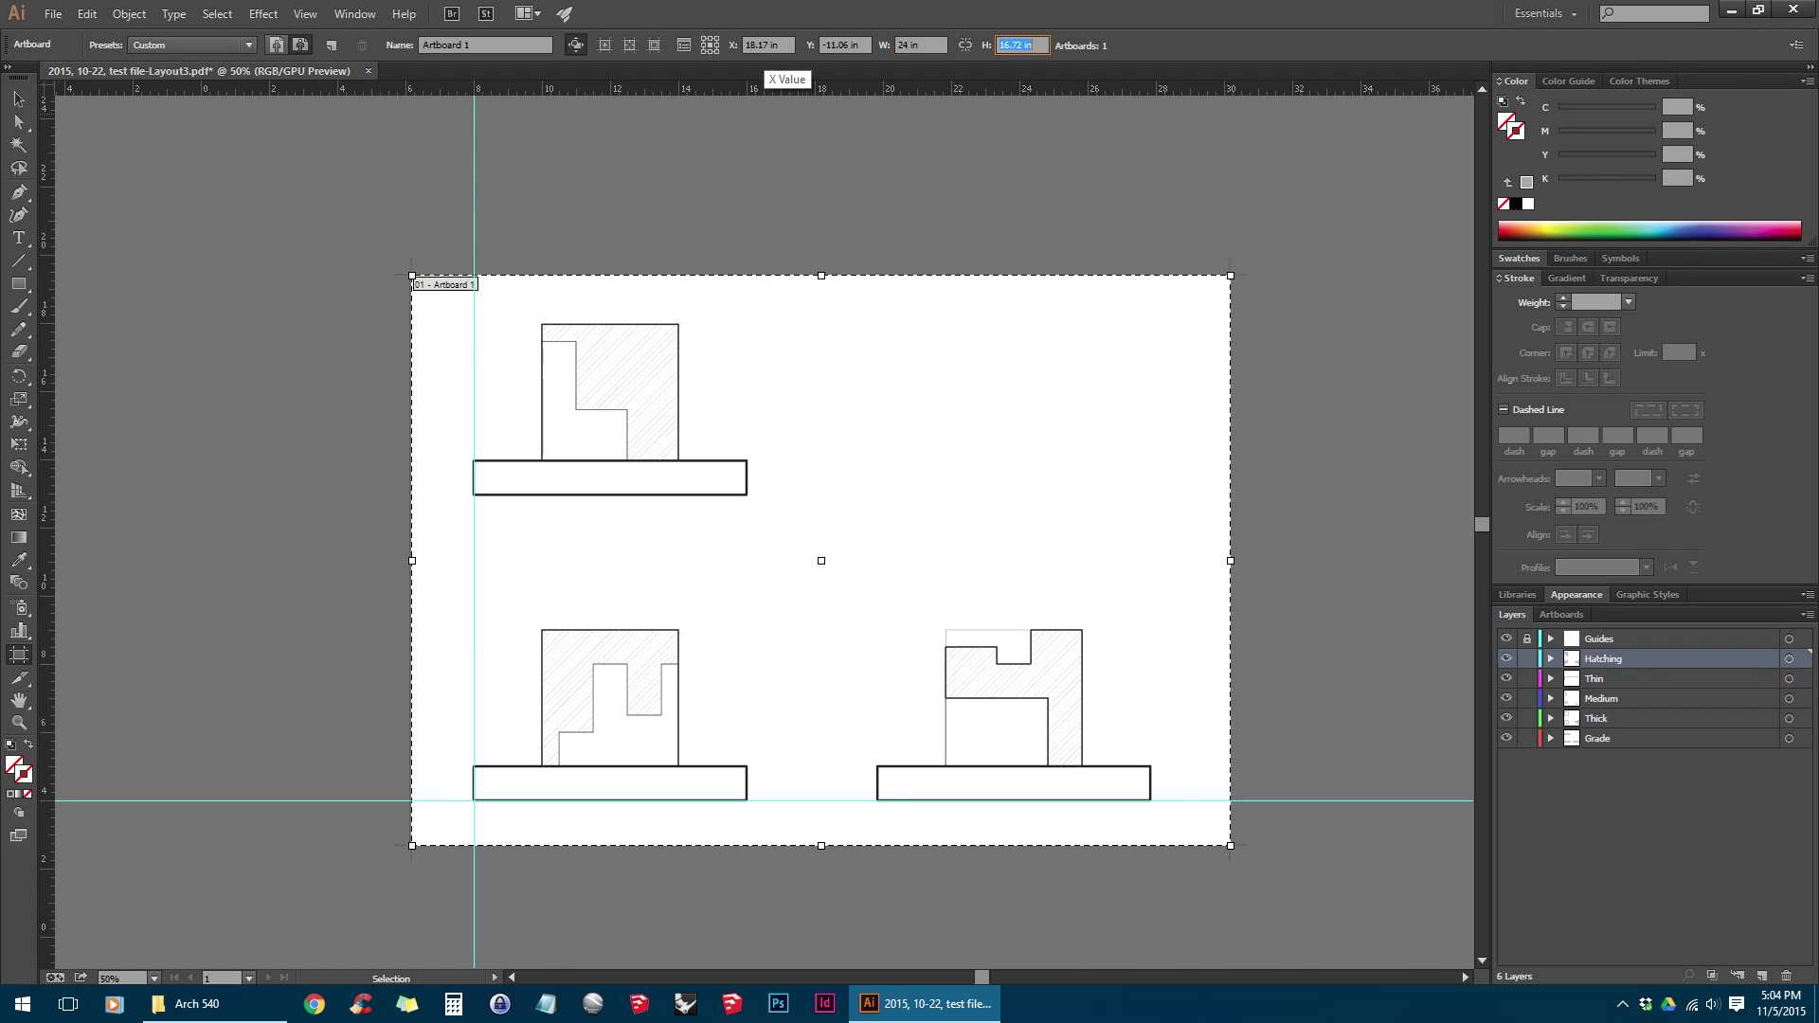
{"action": "type", "text": "16"}
{"action": "key", "text": "Return"}
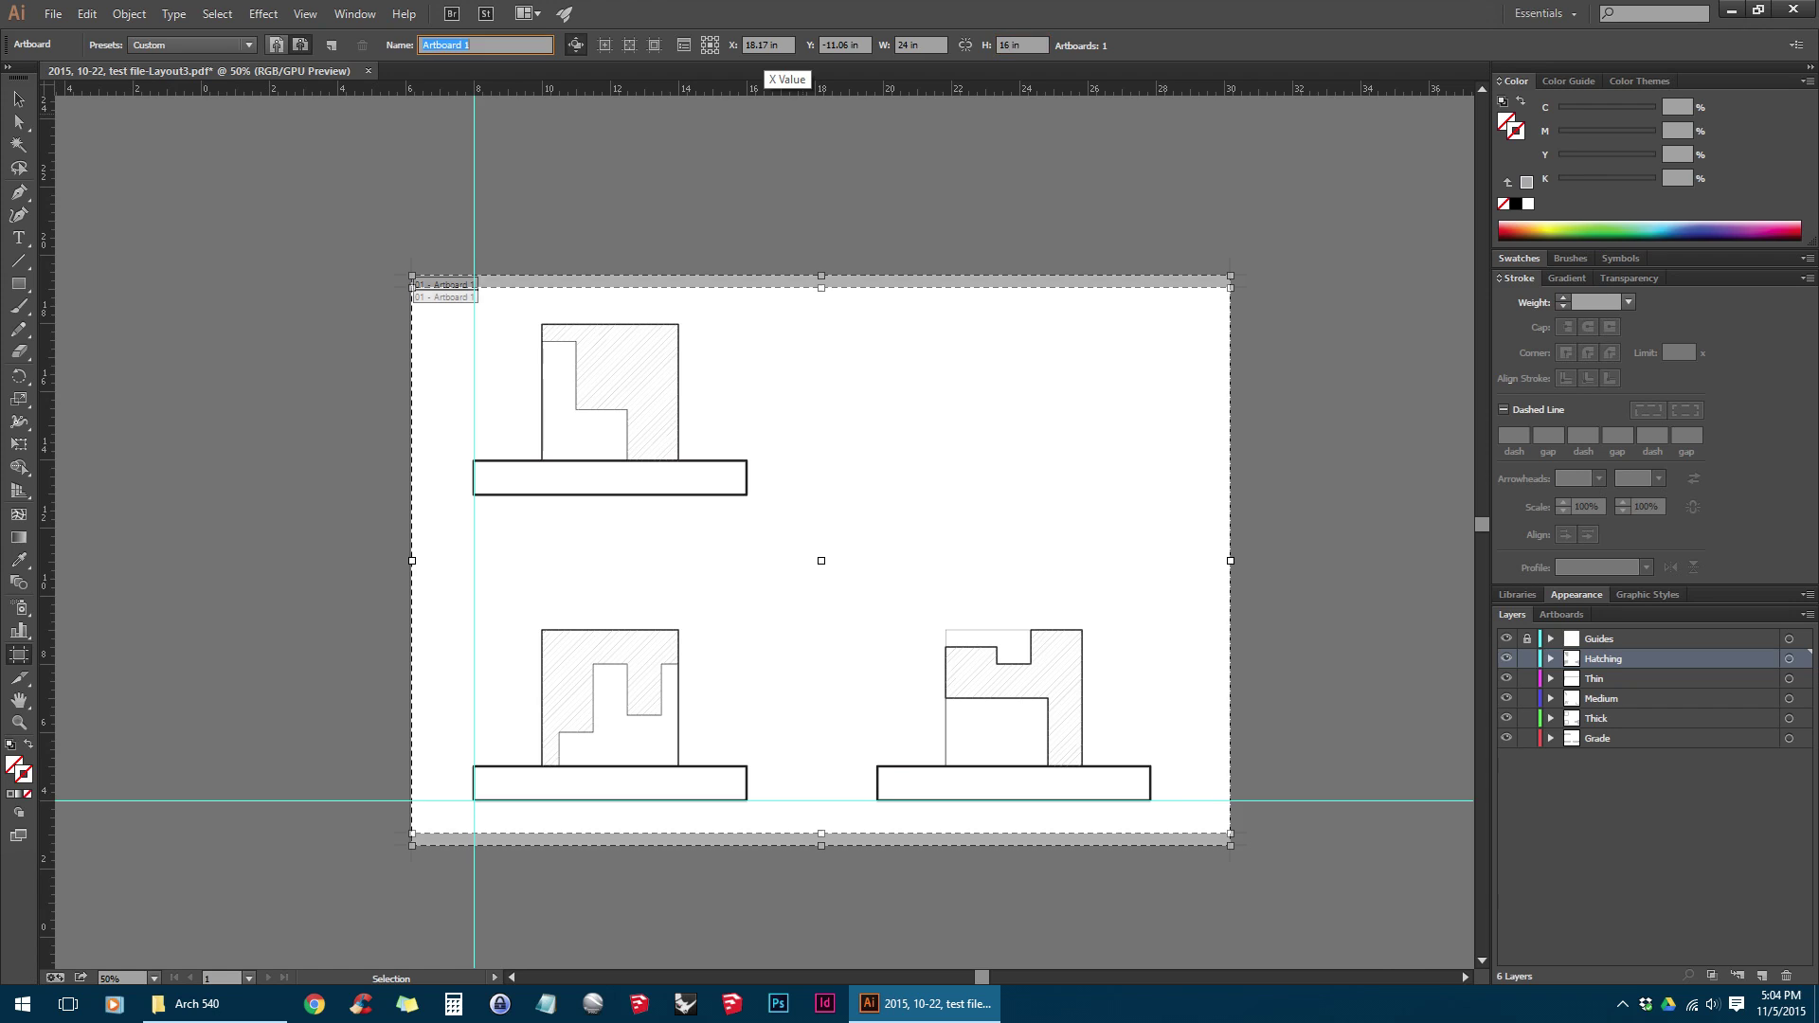
{"action": "key", "text": "Escape"}
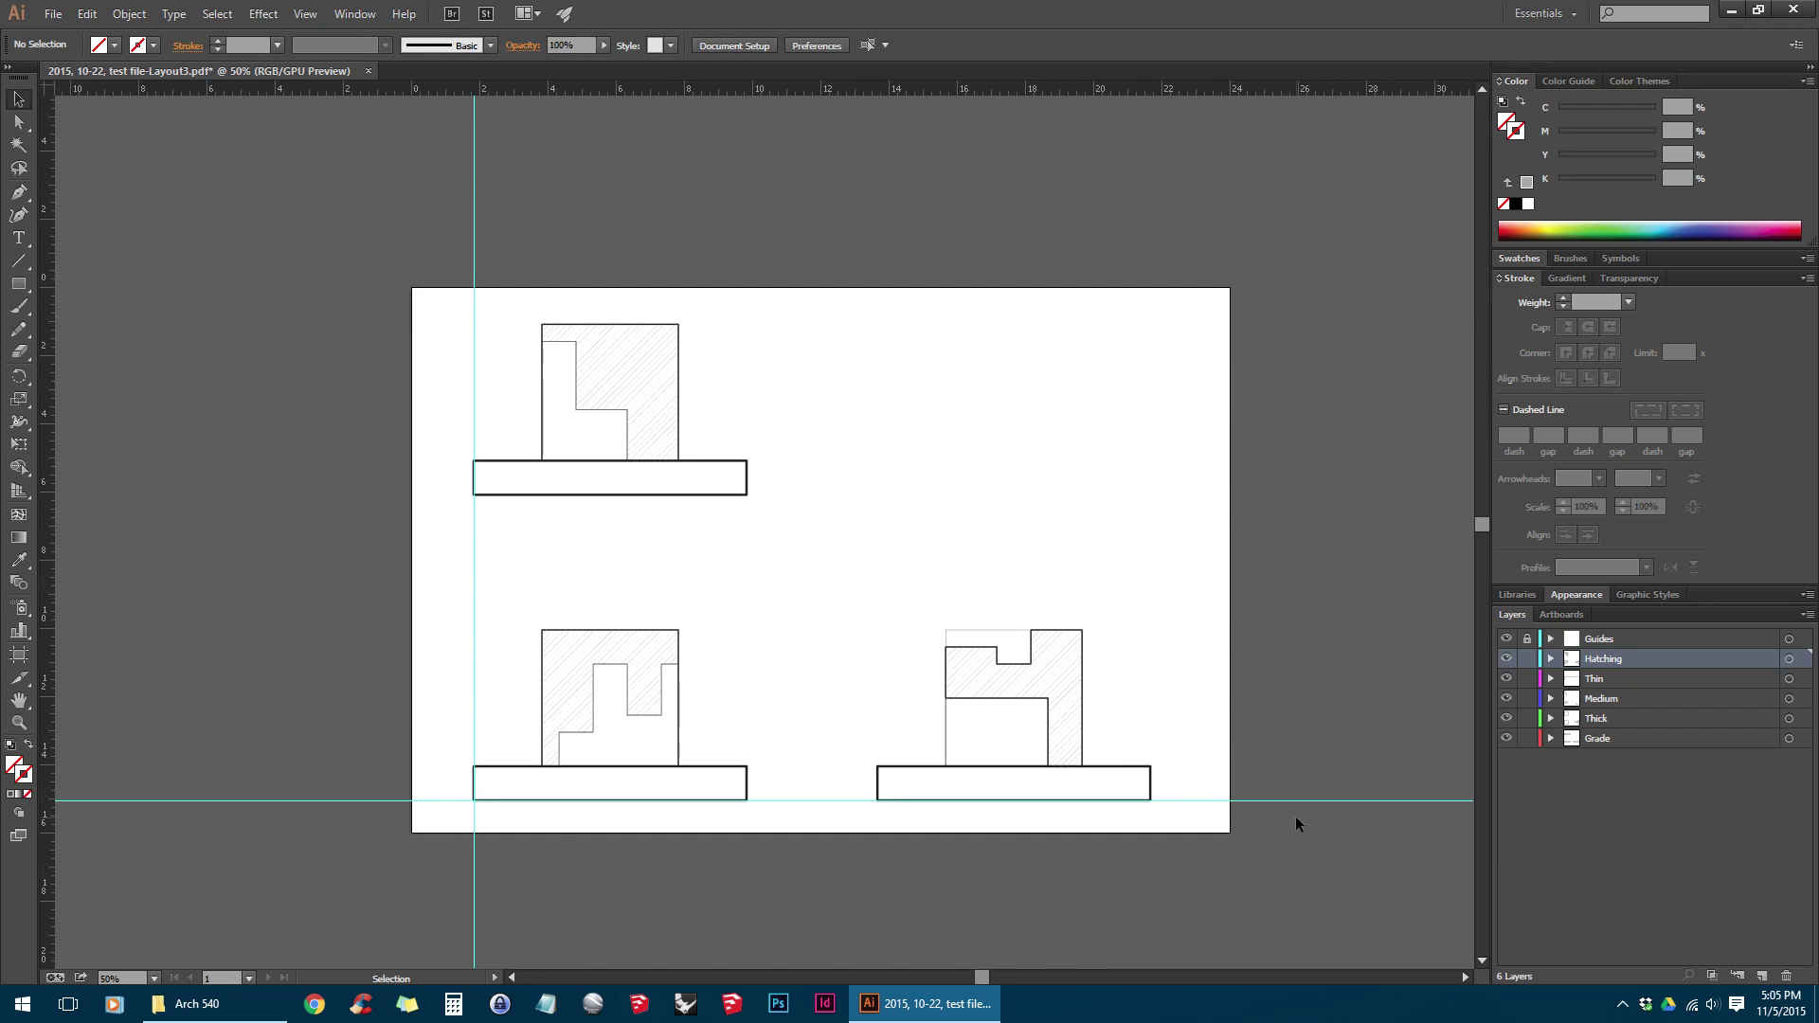